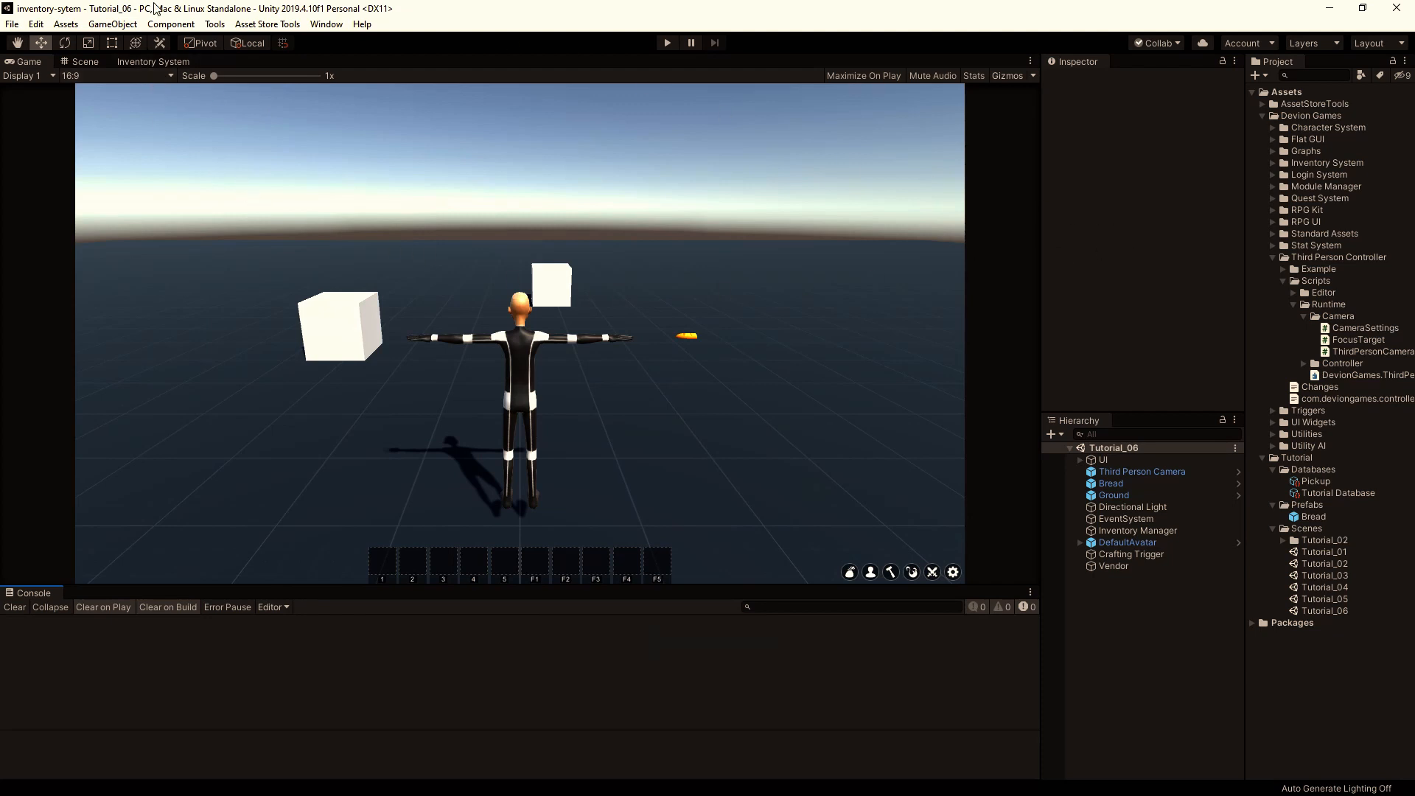
Save the current scene as a new scene named Tutorial_07 in the Tutorial/Scenes folder.
{"action": "left_click", "coordinate": [12, 23]}
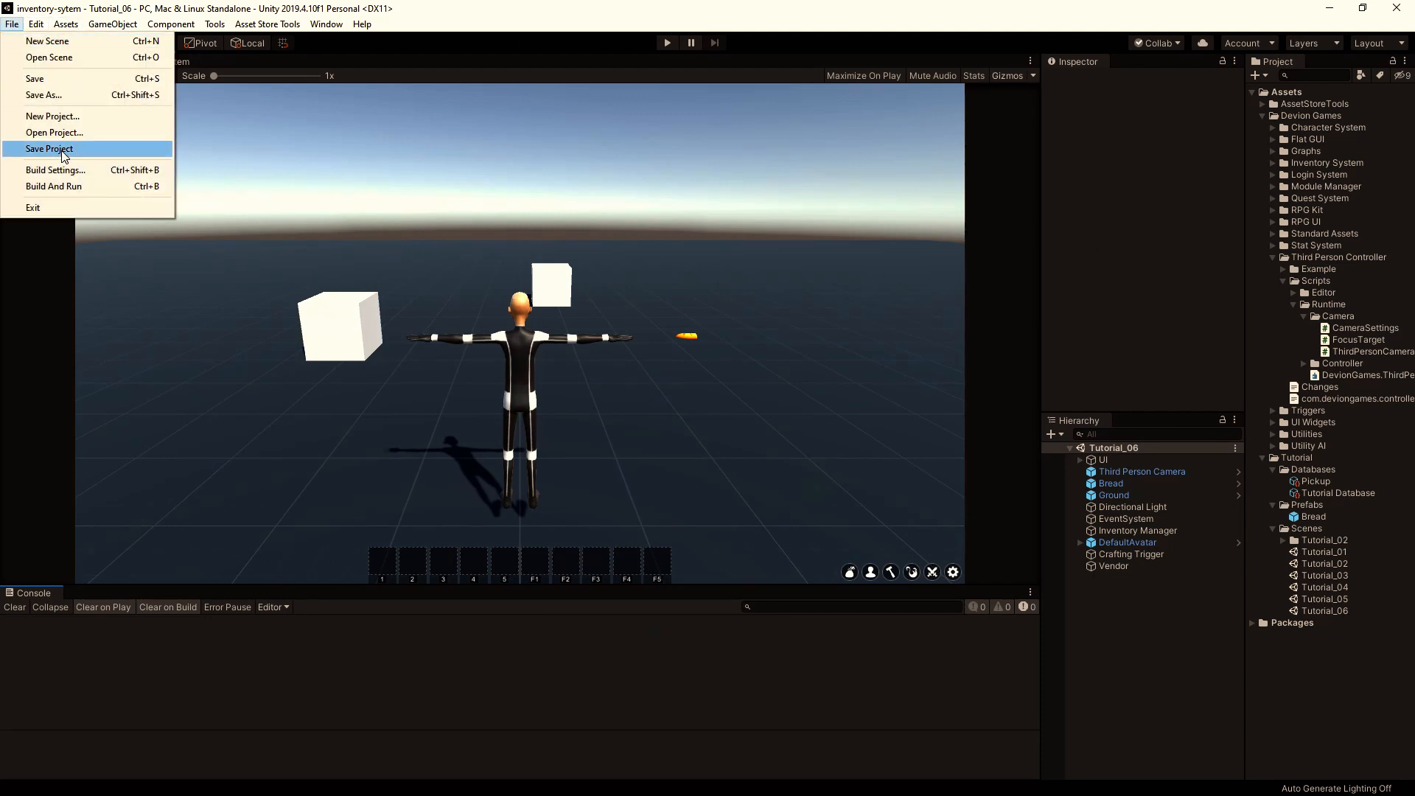
{"action": "left_click", "coordinate": [57, 96]}
{"action": "left_click", "coordinate": [194, 172]}
{"action": "double_click", "coordinate": [195, 172]}
{"action": "left_click", "coordinate": [154, 354]}
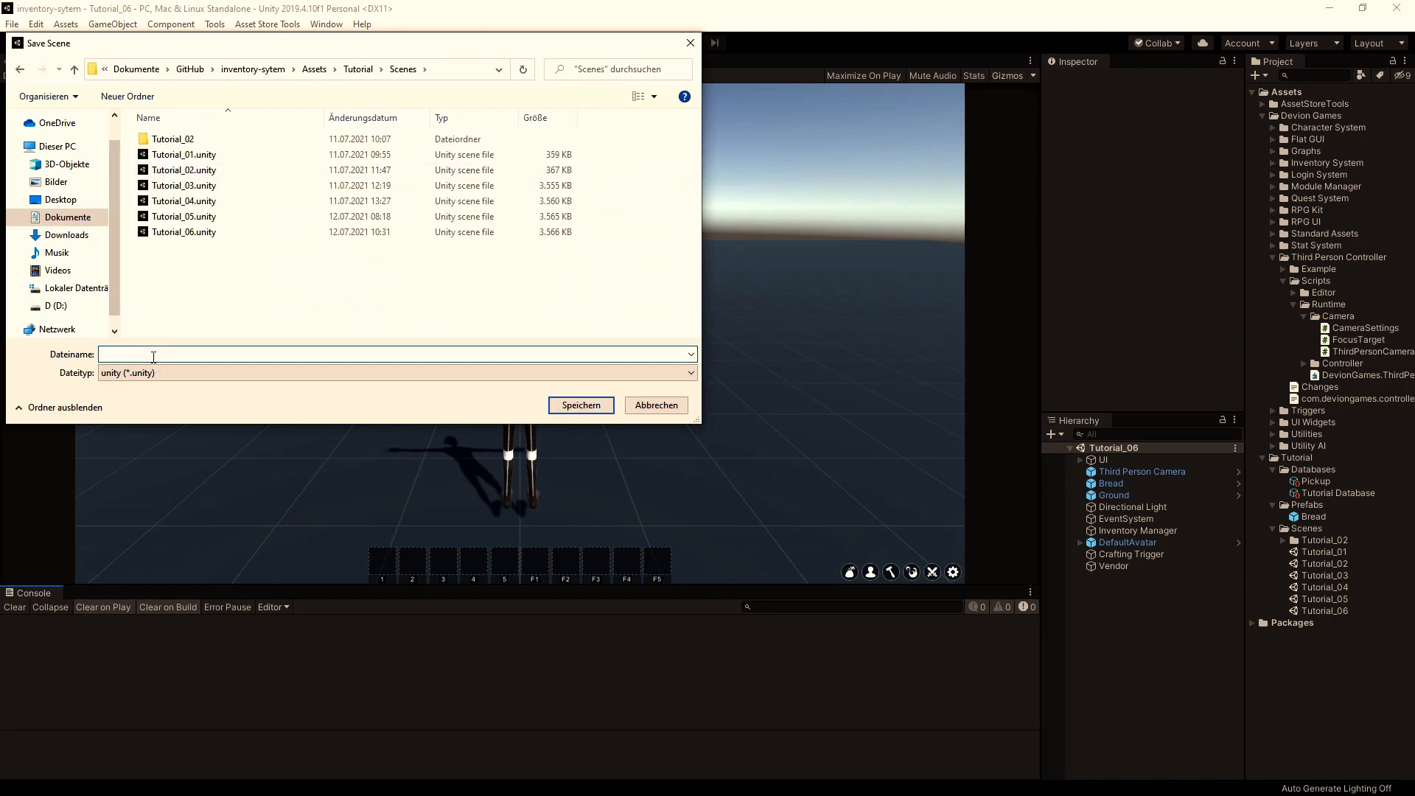
{"action": "type", "text": "Tutorial_07"}
{"action": "left_click", "coordinate": [592, 408]}
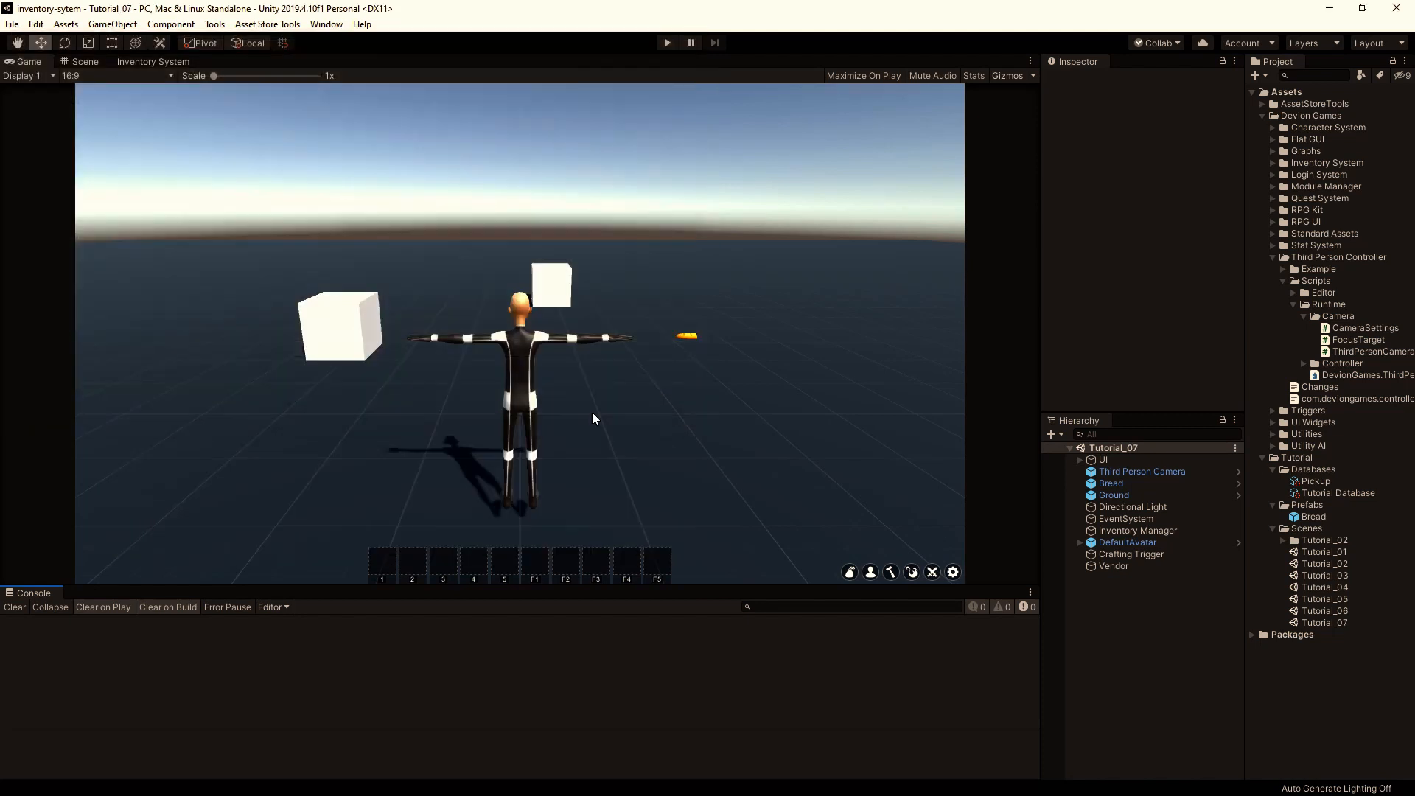
Add a new EquipmentItem to the Tutorial Database in the Inventory System editor and name it Sword.
{"action": "left_click", "coordinate": [152, 62]}
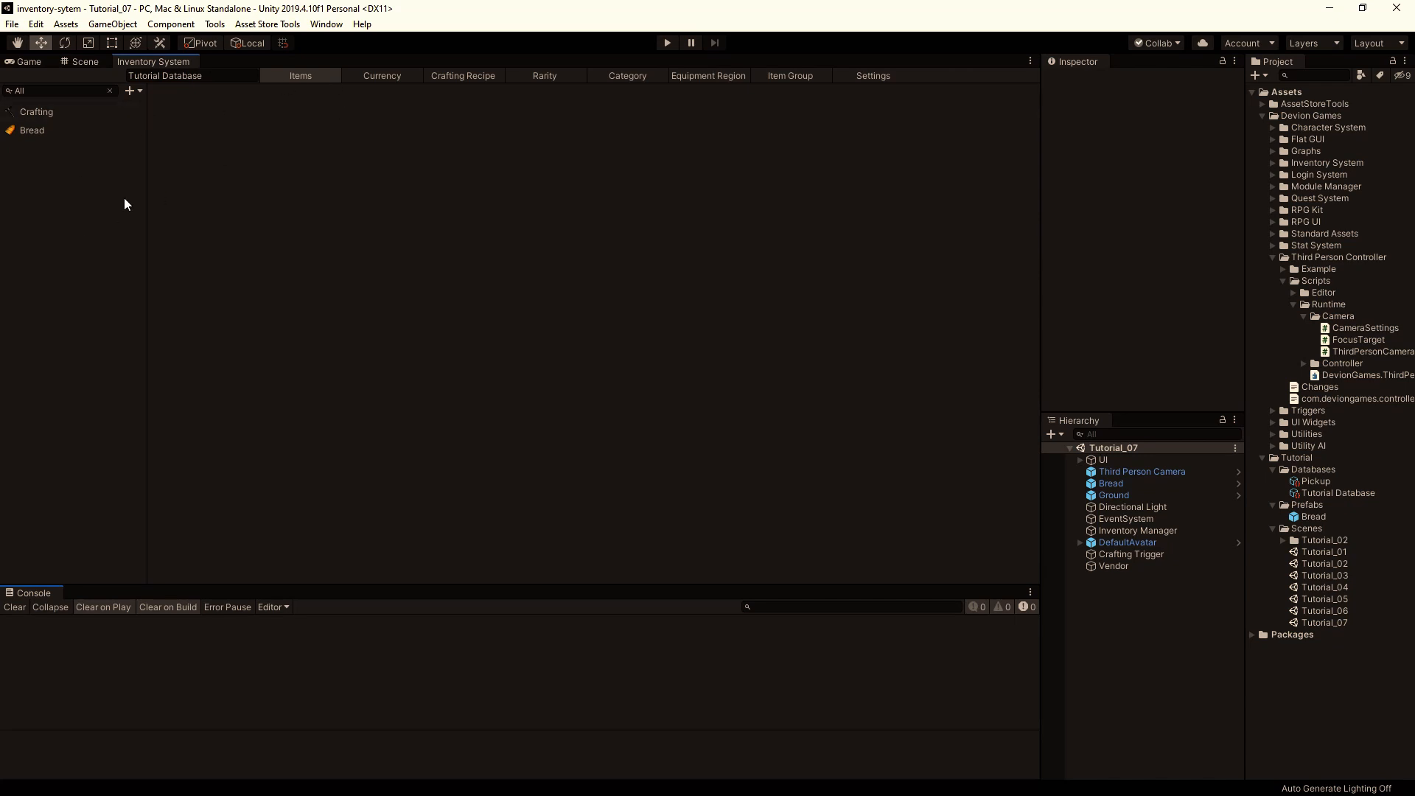
{"action": "left_click", "coordinate": [131, 92]}
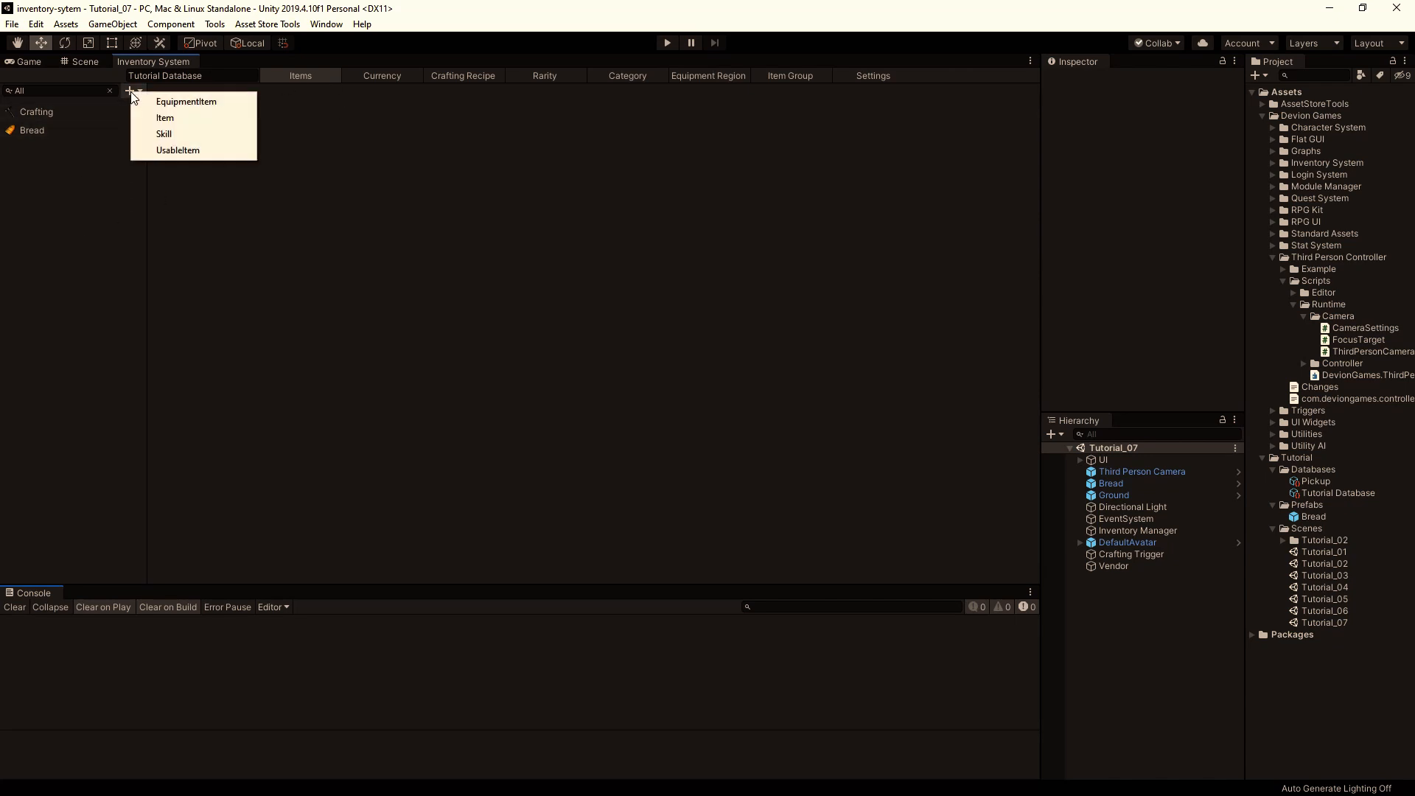
{"action": "left_click", "coordinate": [170, 101]}
{"action": "left_click", "coordinate": [306, 109]}
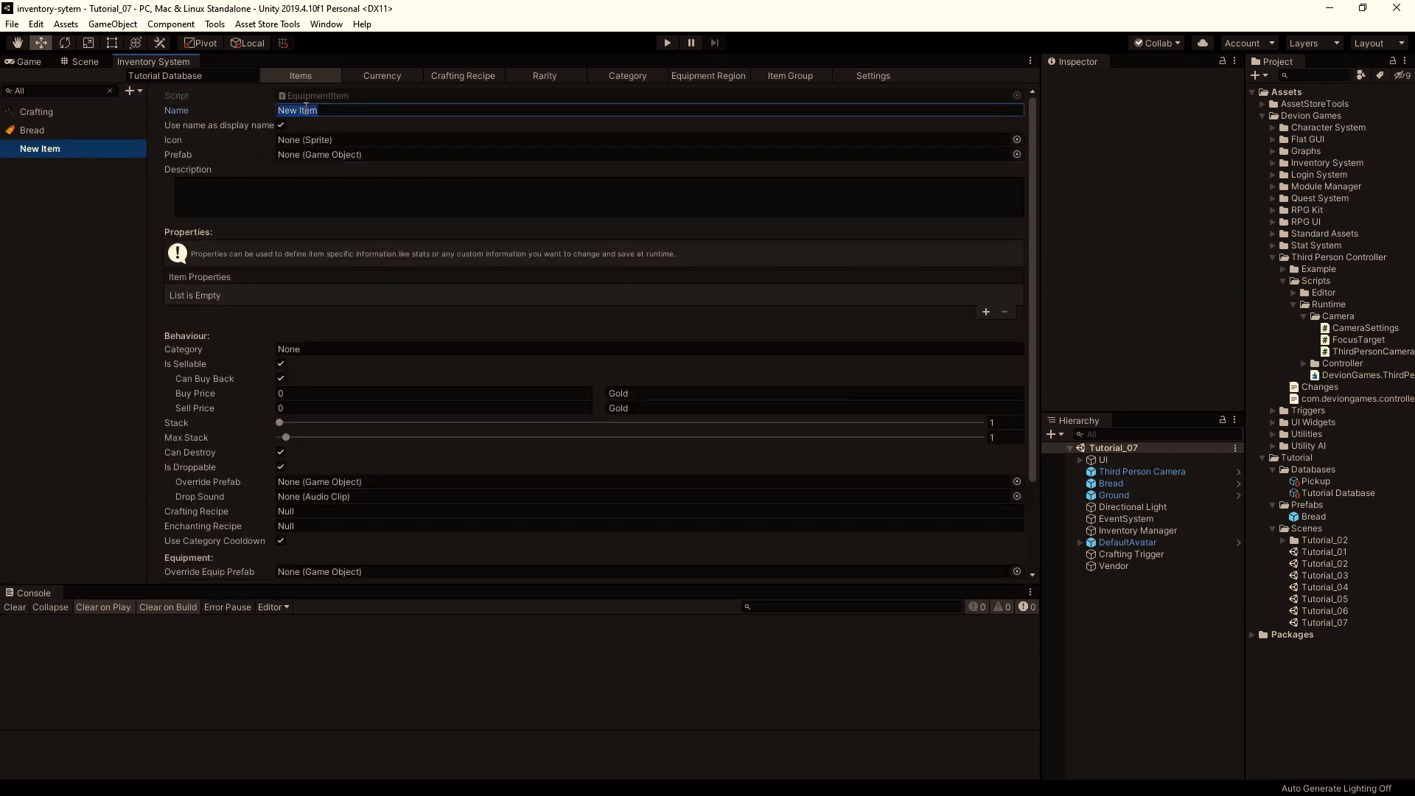
{"action": "type", "text": "Sword"}
Assign the Rusty Sword sprite as the Sword item's icon.
{"action": "left_click", "coordinate": [1016, 139]}
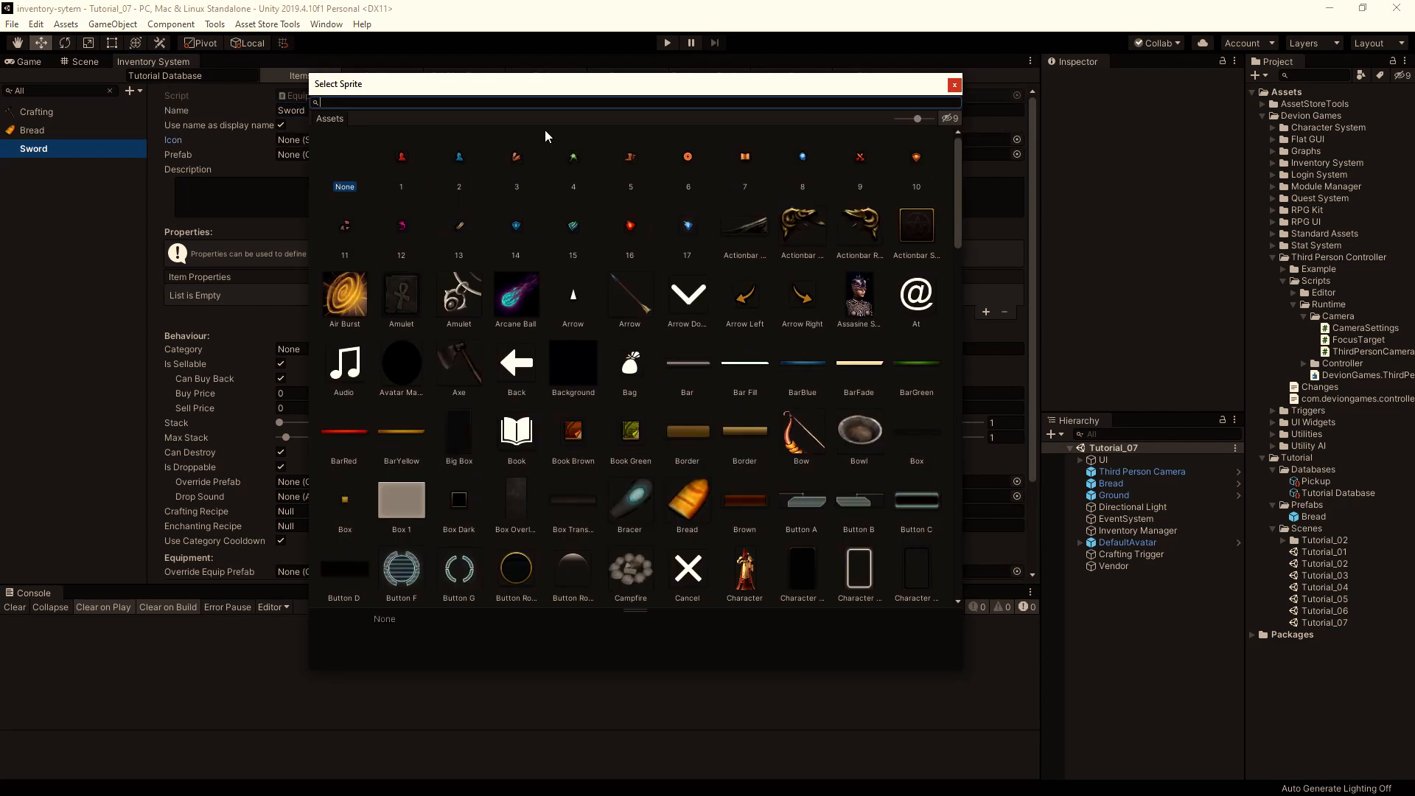
{"action": "type", "text": "sword"}
{"action": "double_click", "coordinate": [462, 157]}
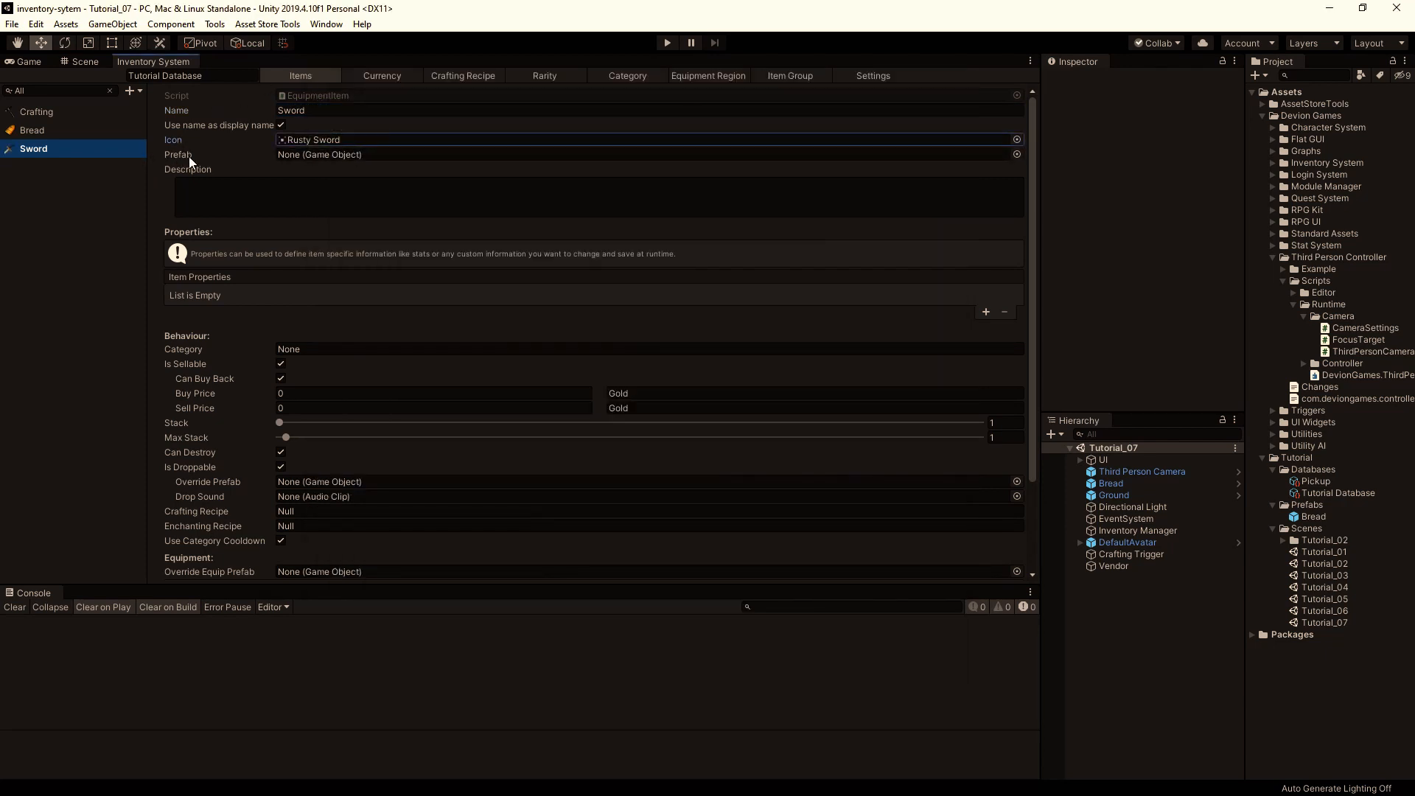
Find the sword_01 model in the project assets and assign it as the Sword item's prefab.
{"action": "left_click", "coordinate": [1337, 75]}
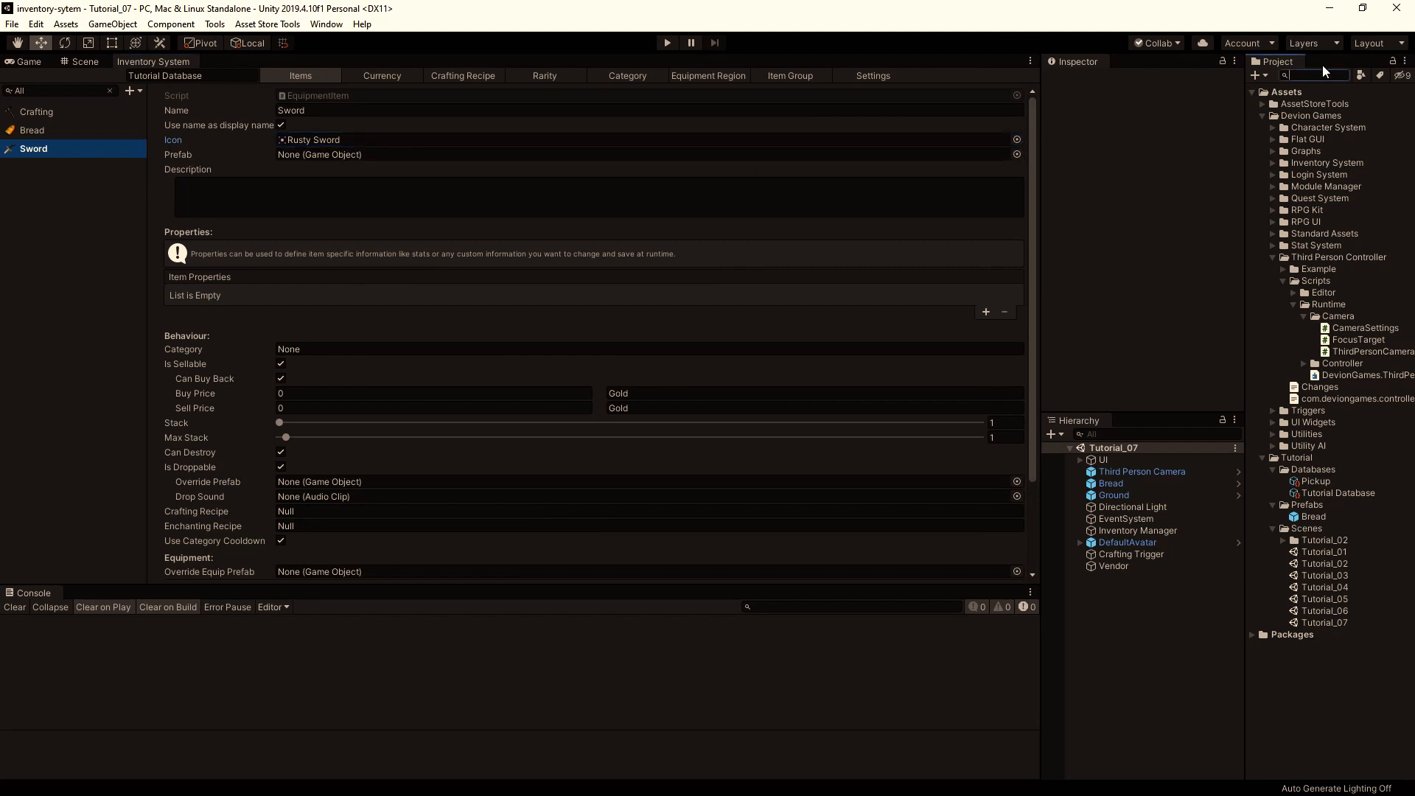
{"action": "type", "text": "Sword"}
{"action": "left_click_drag", "start_coordinate": [1285, 595], "coordinate": [471, 155]}
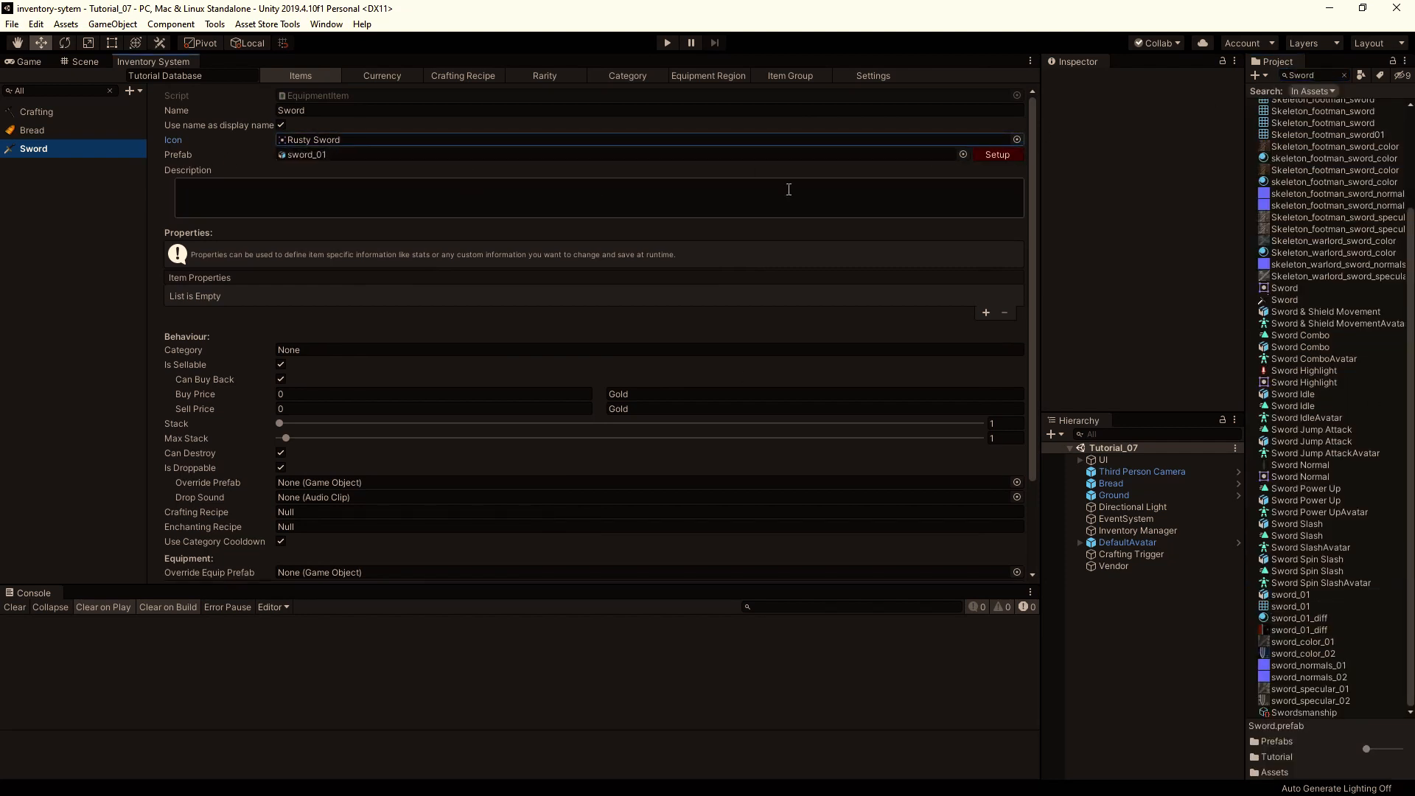
Set up the item's prefab from sword_01 and save it as Sword in the Tutorial/Prefabs folder.
{"action": "left_click", "coordinate": [998, 154]}
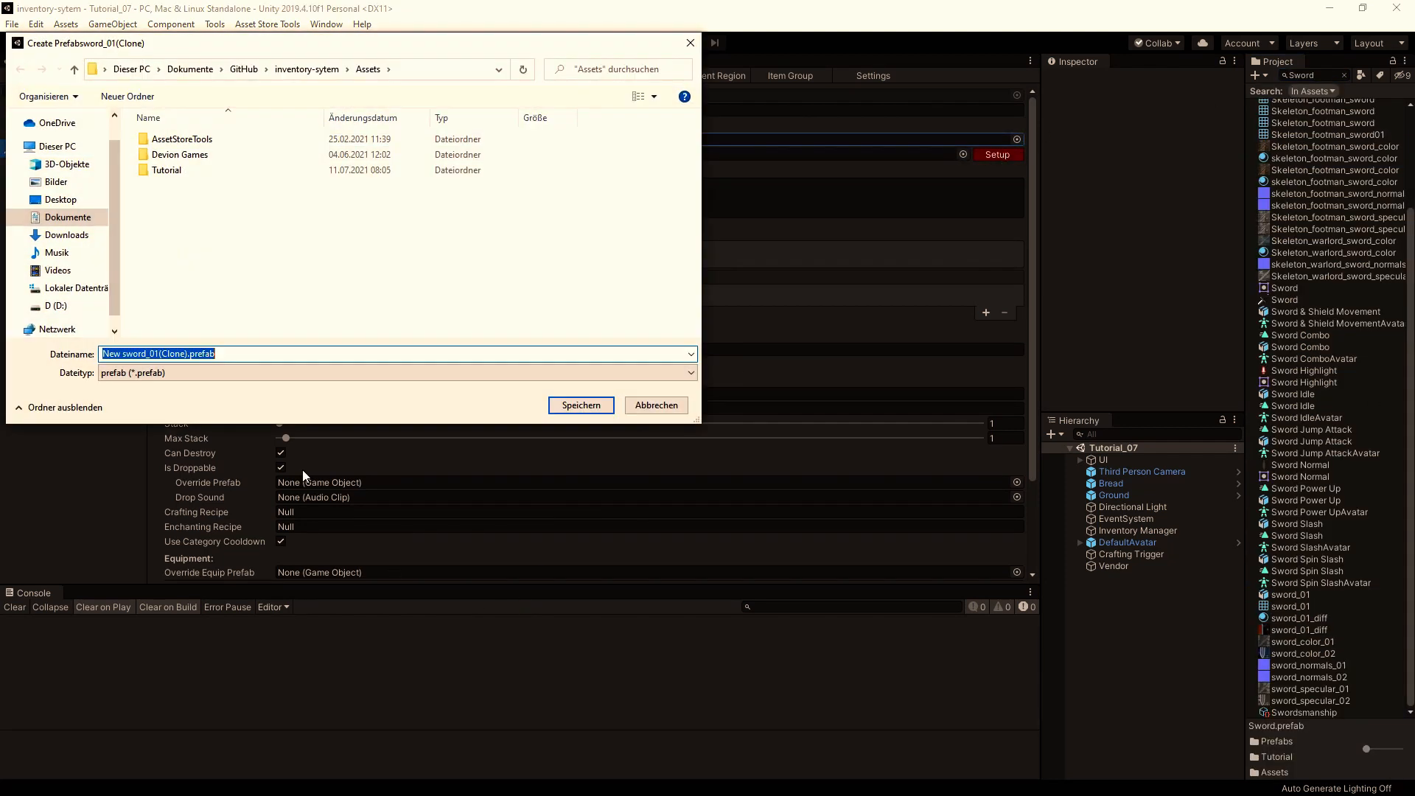
{"action": "double_click", "coordinate": [184, 171]}
{"action": "double_click", "coordinate": [177, 156]}
{"action": "left_click", "coordinate": [180, 357]}
{"action": "key", "text": "ctrl+a"}
{"action": "type", "text": "Sword"}
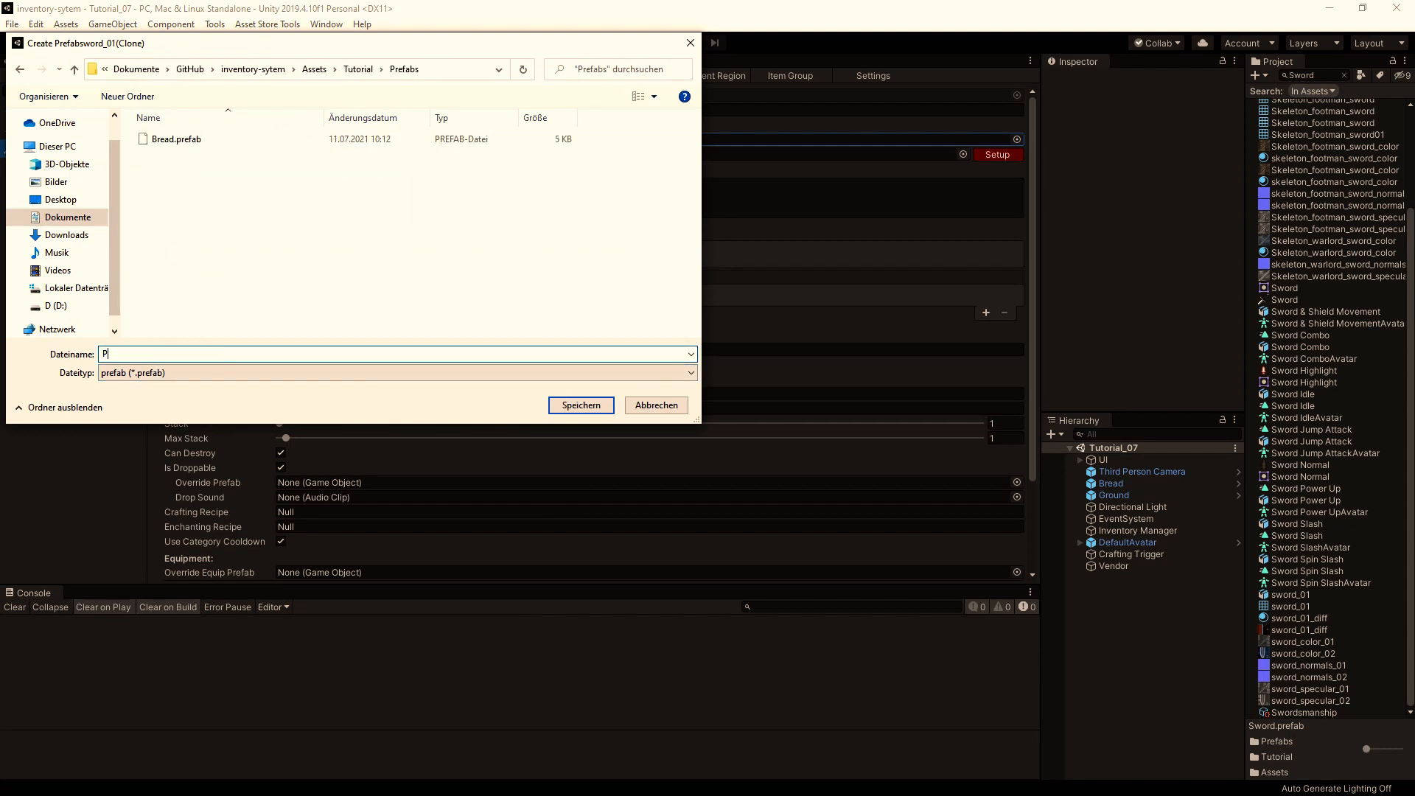
{"action": "left_click", "coordinate": [581, 404]}
Enter the description "A nice sword." and add an Int item property named Strength with the value 5.
{"action": "left_click", "coordinate": [364, 191]}
{"action": "type", "text": "A nice sword."}
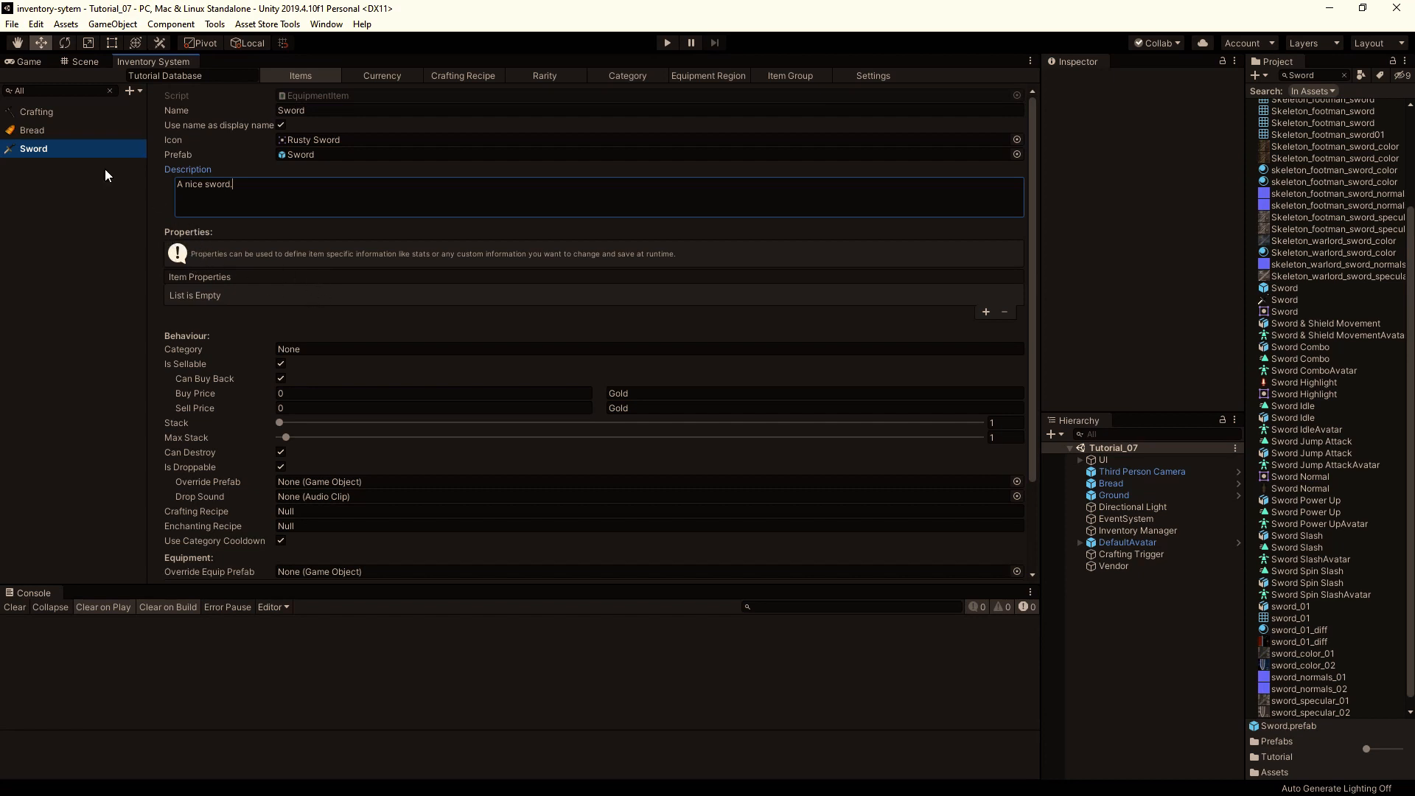
{"action": "left_click", "coordinate": [986, 312]}
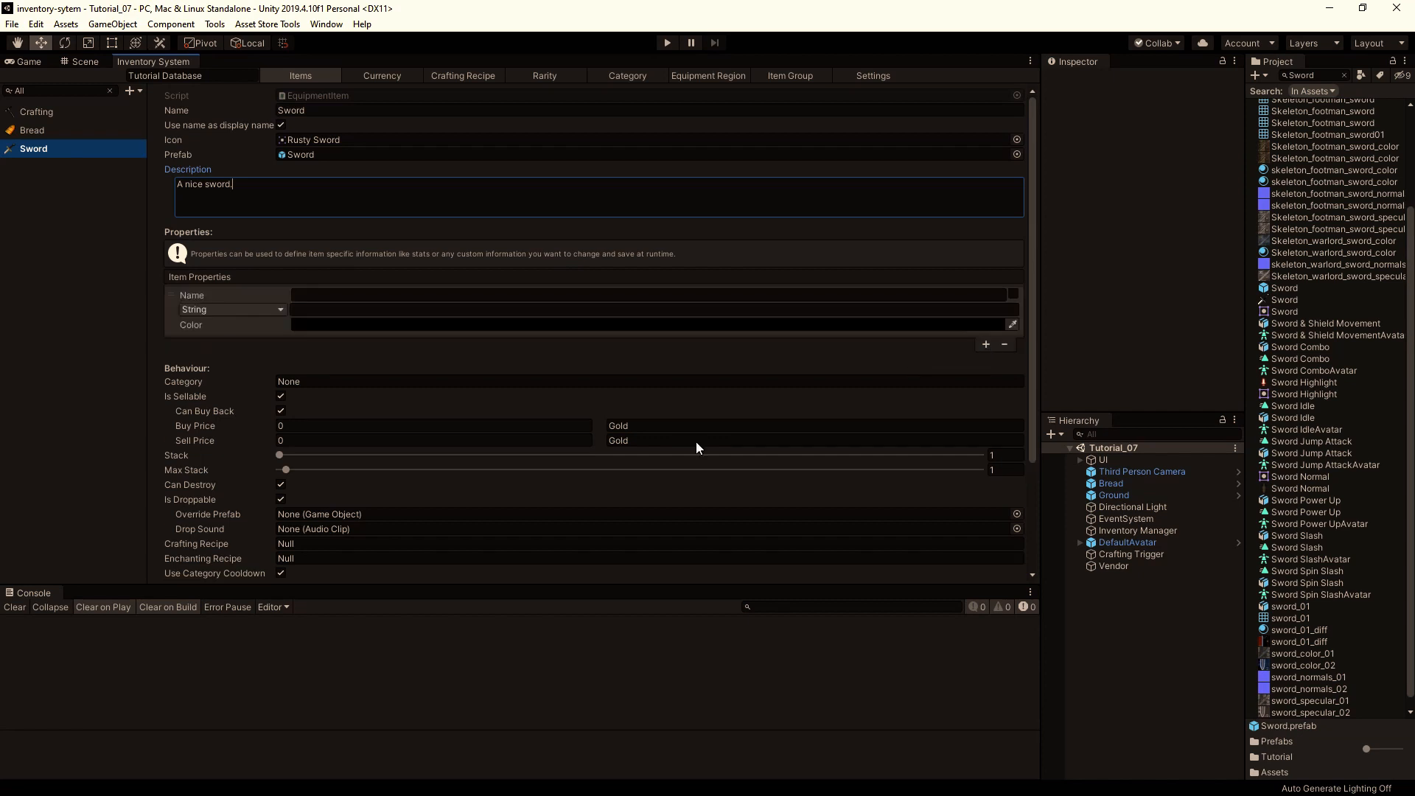
{"action": "left_click", "coordinate": [330, 296]}
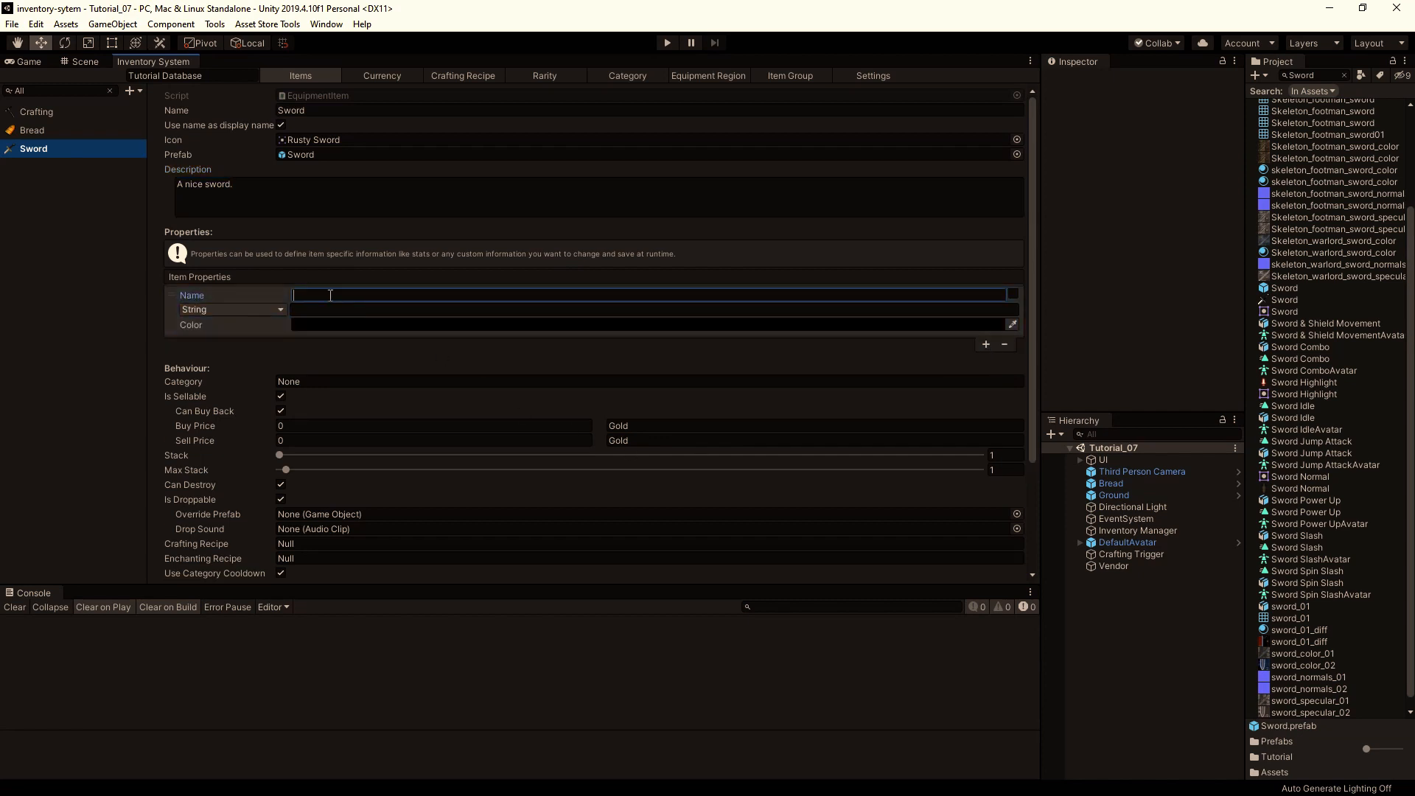
{"action": "type", "text": "Strength"}
{"action": "left_click", "coordinate": [320, 308]}
{"action": "left_click", "coordinate": [270, 311]}
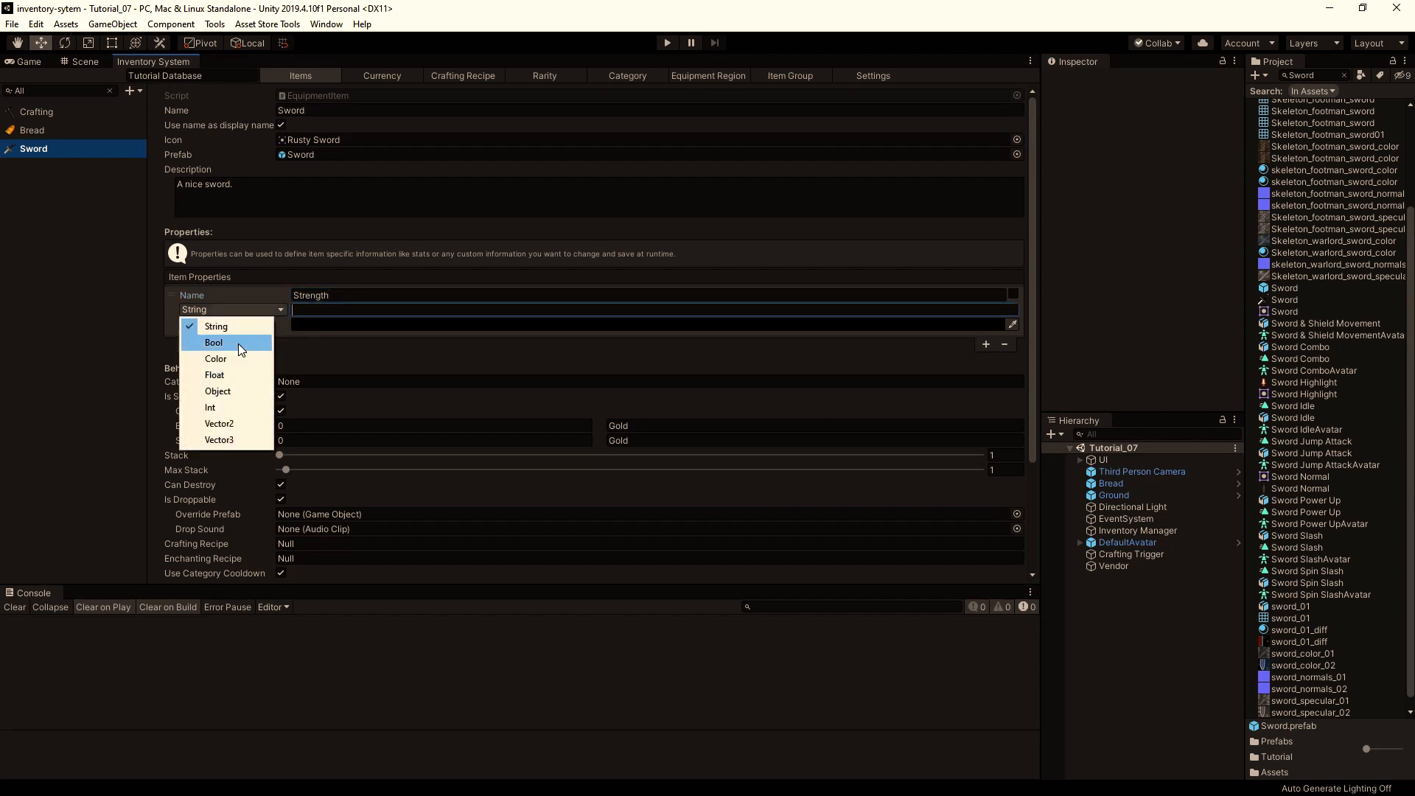
{"action": "left_click", "coordinate": [213, 409]}
{"action": "key", "text": "Tab"}
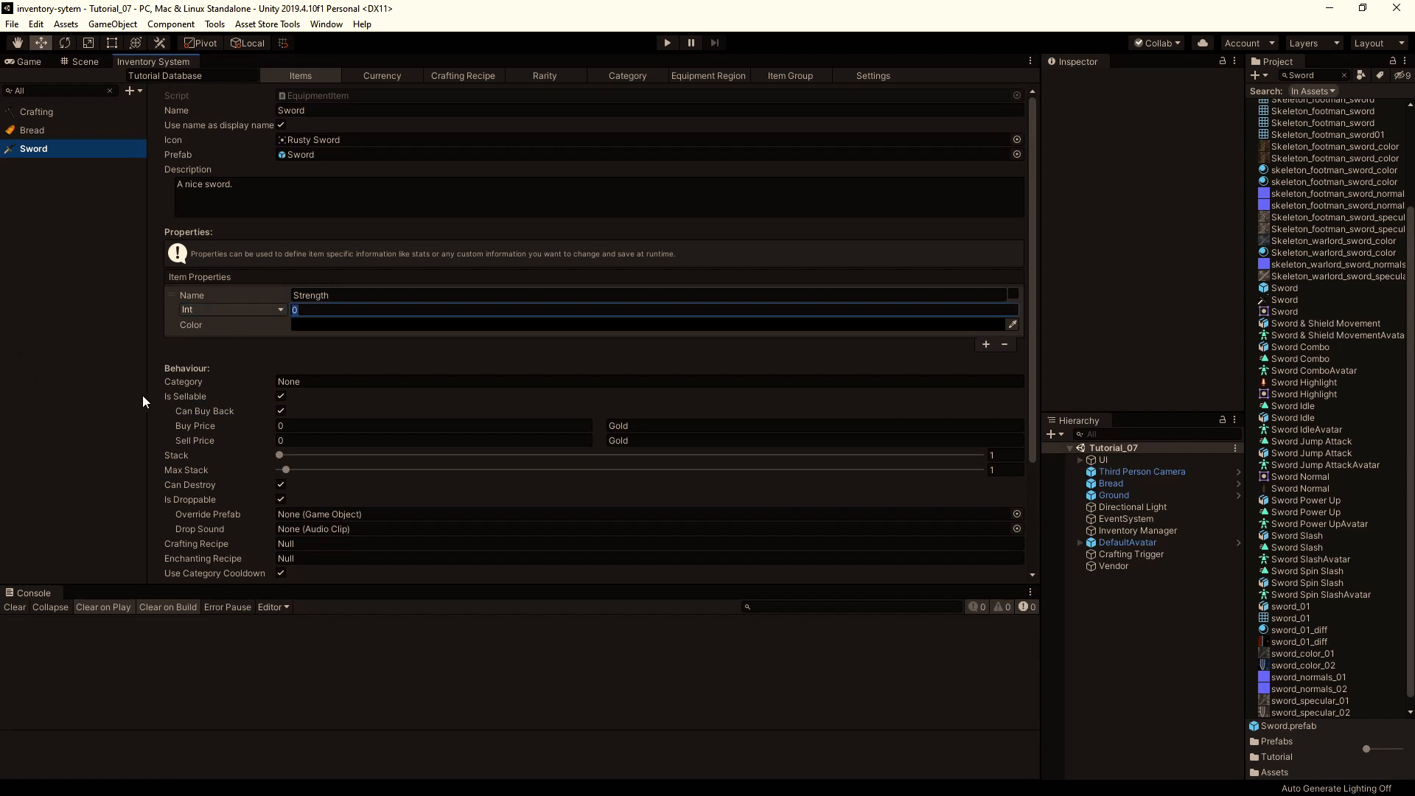
{"action": "type", "text": "5"}
Set the Strength property's color to opaque orange FF8800 and enable the checkbox beside the property's name.
{"action": "left_click", "coordinate": [304, 324]}
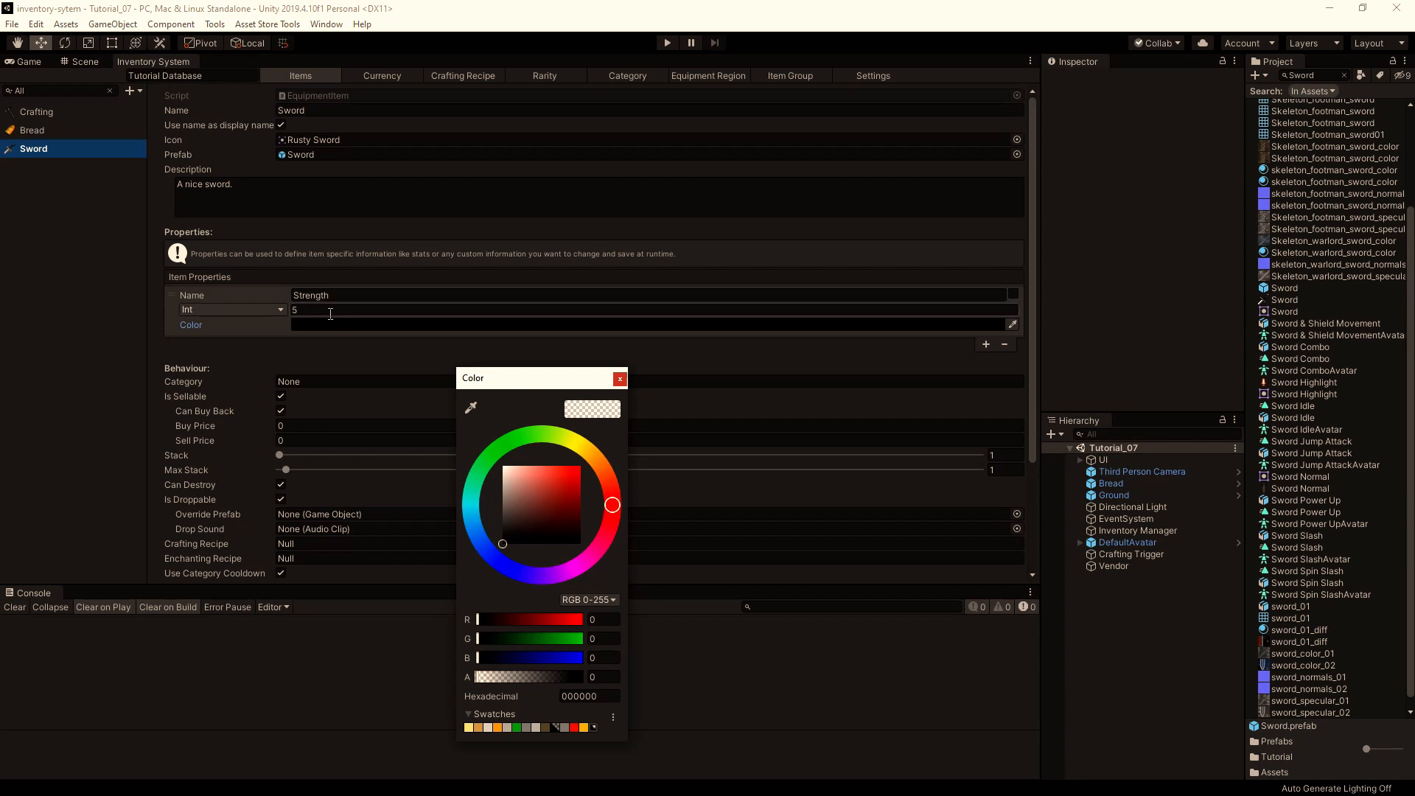
{"action": "left_click", "coordinate": [602, 467]}
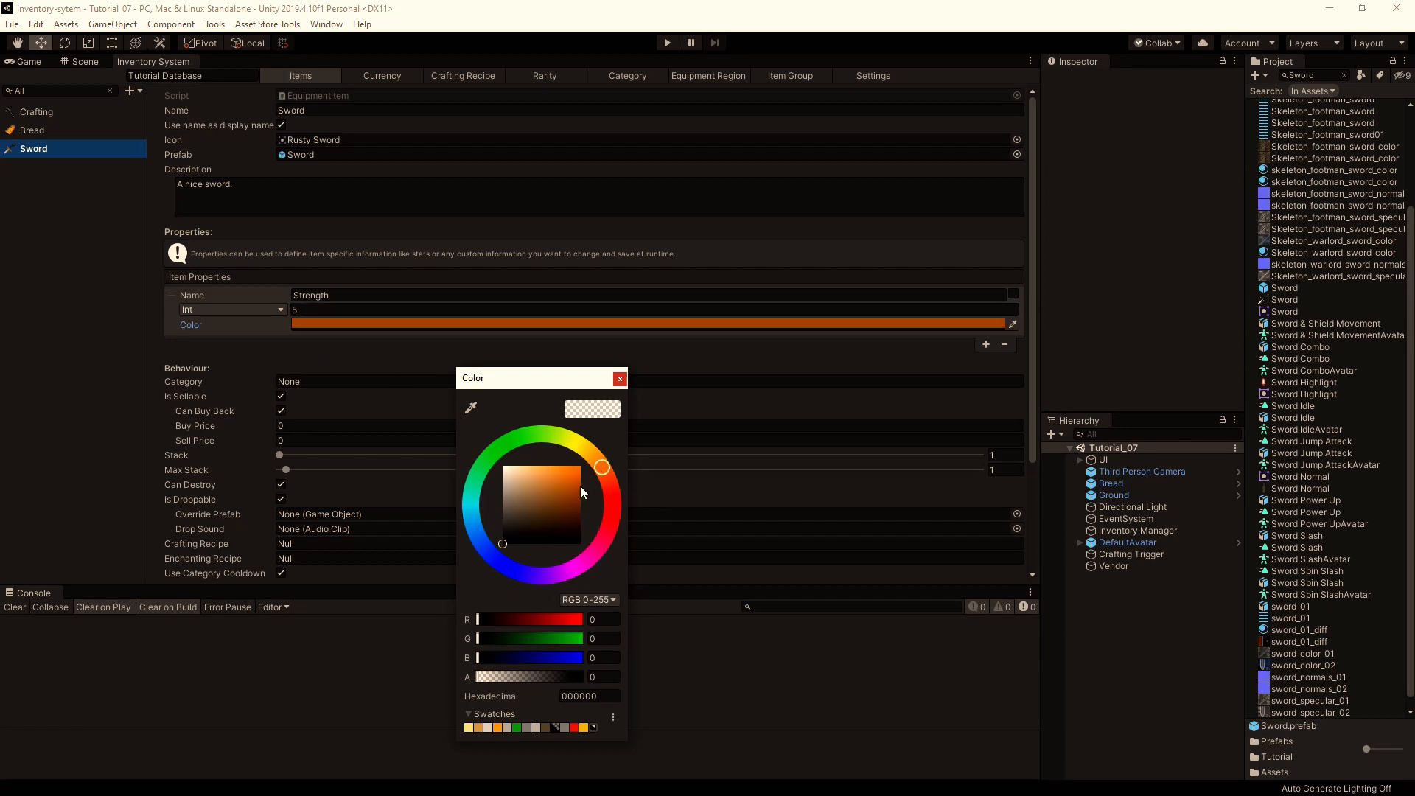
{"action": "left_click_drag", "start_coordinate": [581, 485], "coordinate": [582, 465]}
{"action": "left_click", "coordinate": [572, 678]}
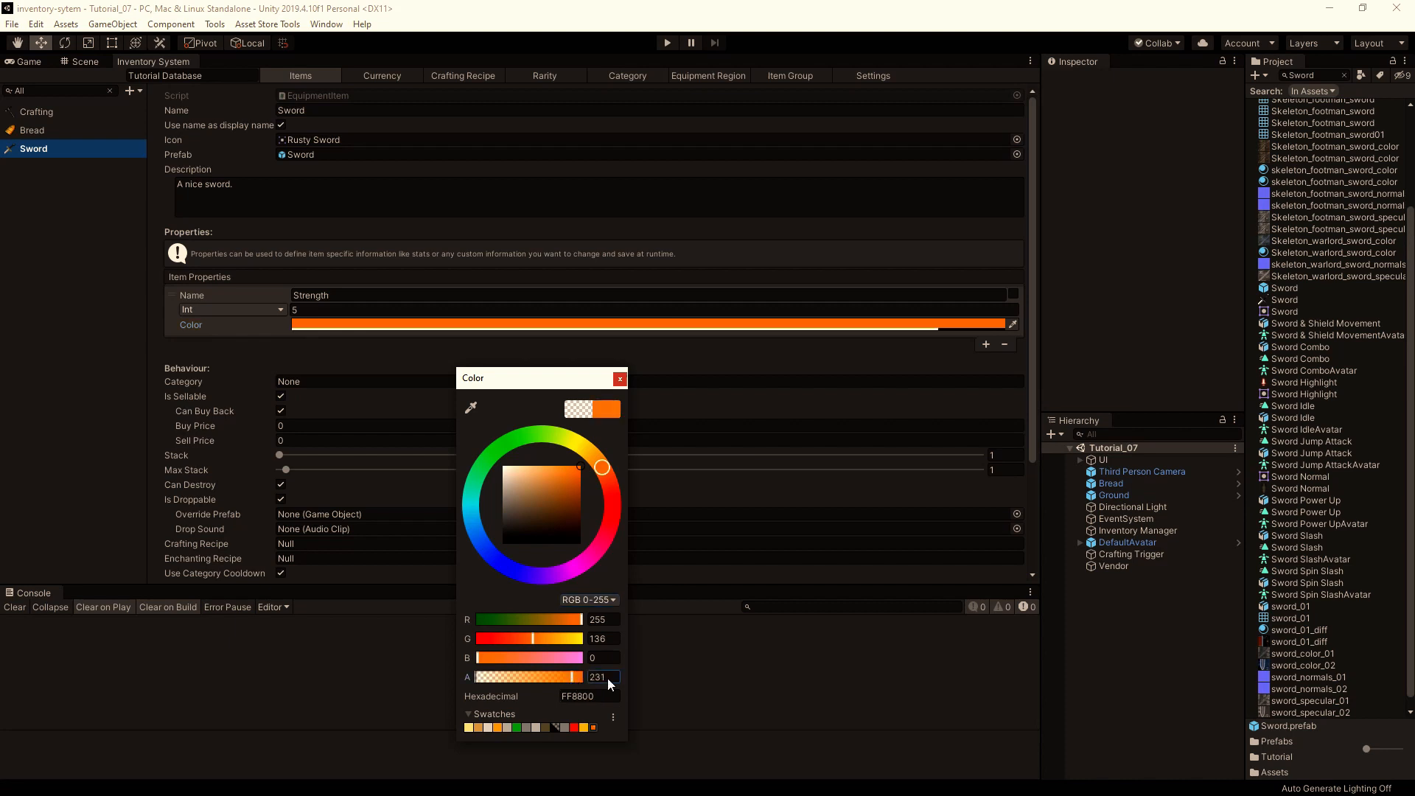
{"action": "left_click", "coordinate": [620, 379]}
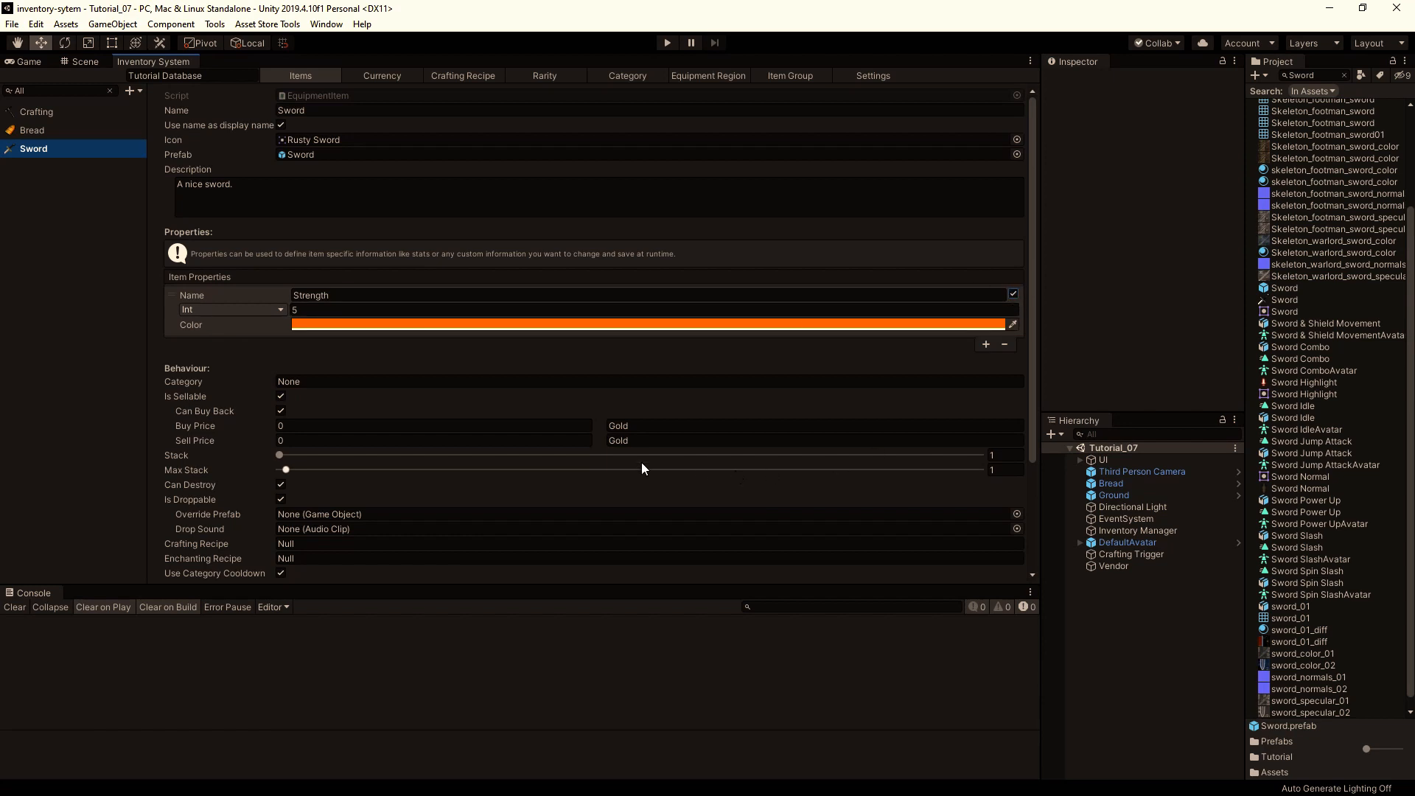
Set the Sword item's buy price to 20 Gold and its sell price to 17 Gold.
{"action": "scroll", "coordinate": [320, 280], "scroll_direction": "down", "scroll_amount": 3}
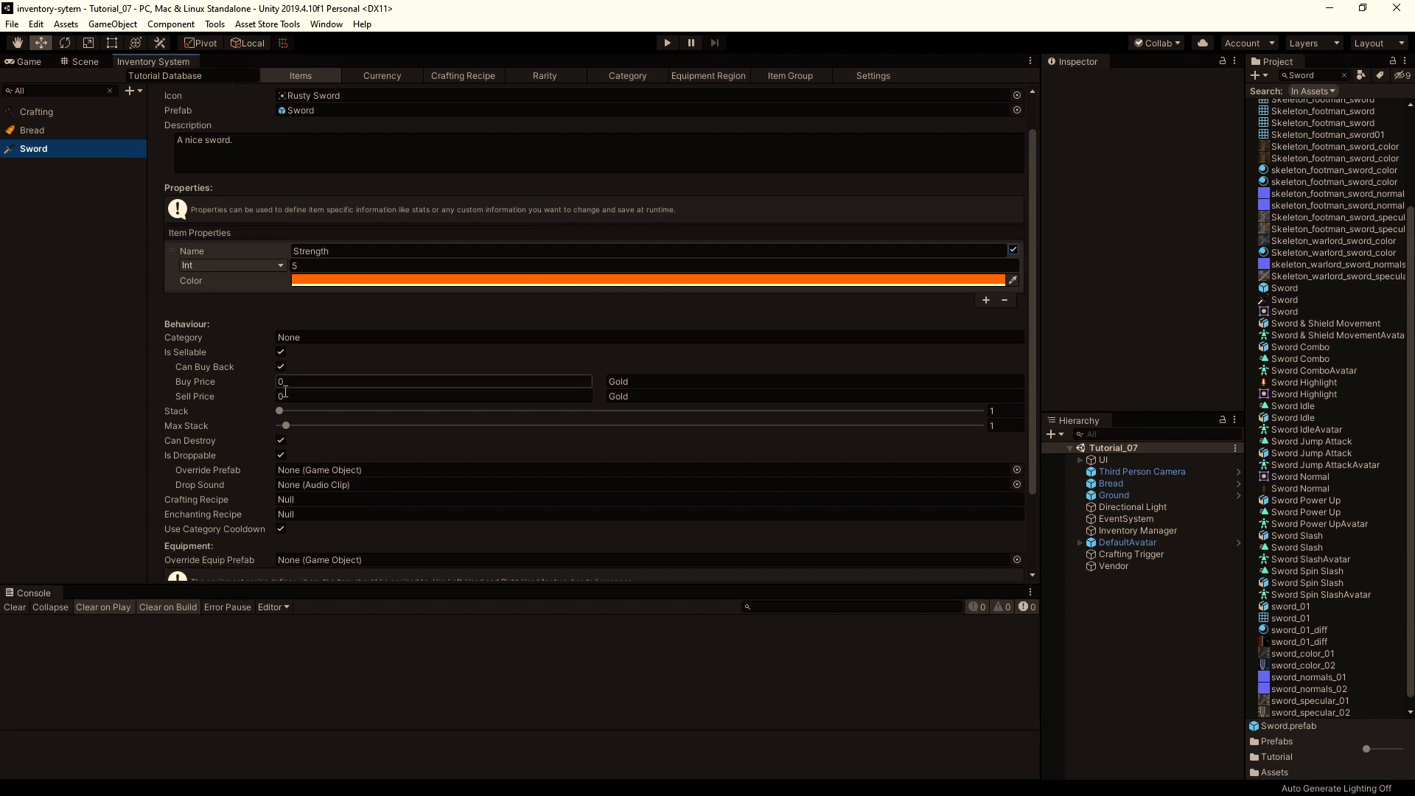
{"action": "left_click", "coordinate": [312, 382]}
{"action": "type", "text": "20"}
{"action": "left_click", "coordinate": [323, 397]}
{"action": "type", "text": "17"}
{"action": "scroll", "coordinate": [351, 426], "scroll_direction": "down", "scroll_amount": 3}
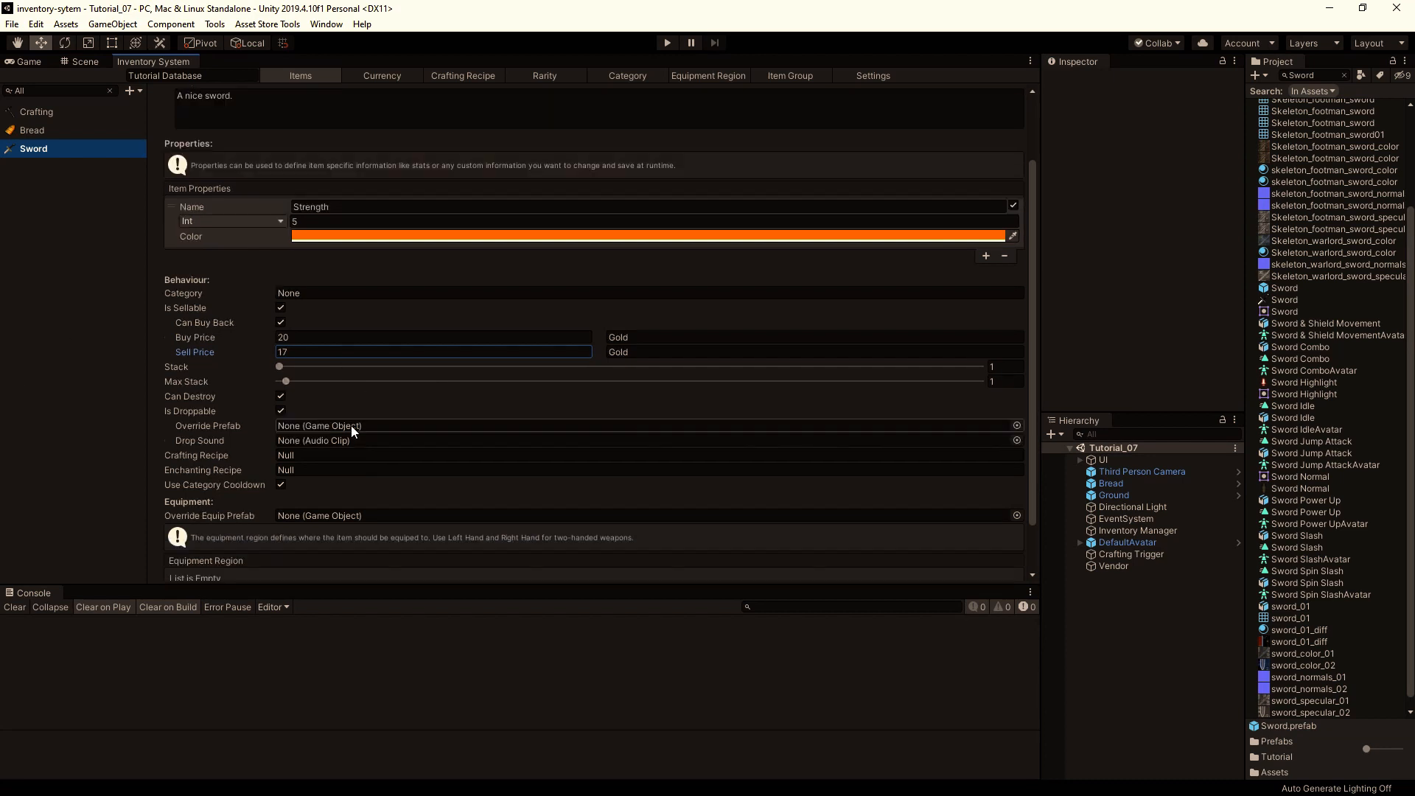
{"action": "scroll", "coordinate": [298, 403], "scroll_direction": "down", "scroll_amount": 4}
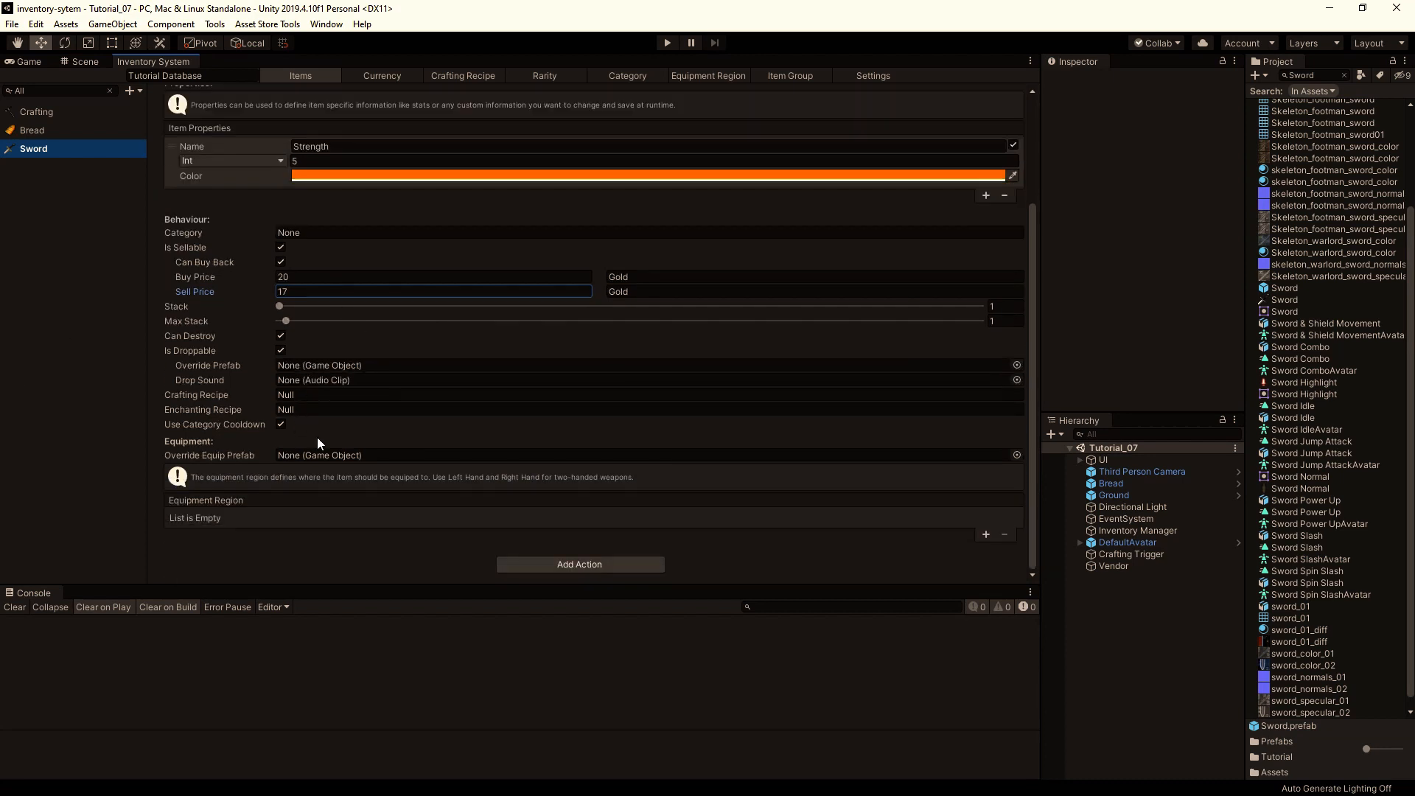
{"action": "scroll", "coordinate": [468, 478], "scroll_direction": "up", "scroll_amount": 10}
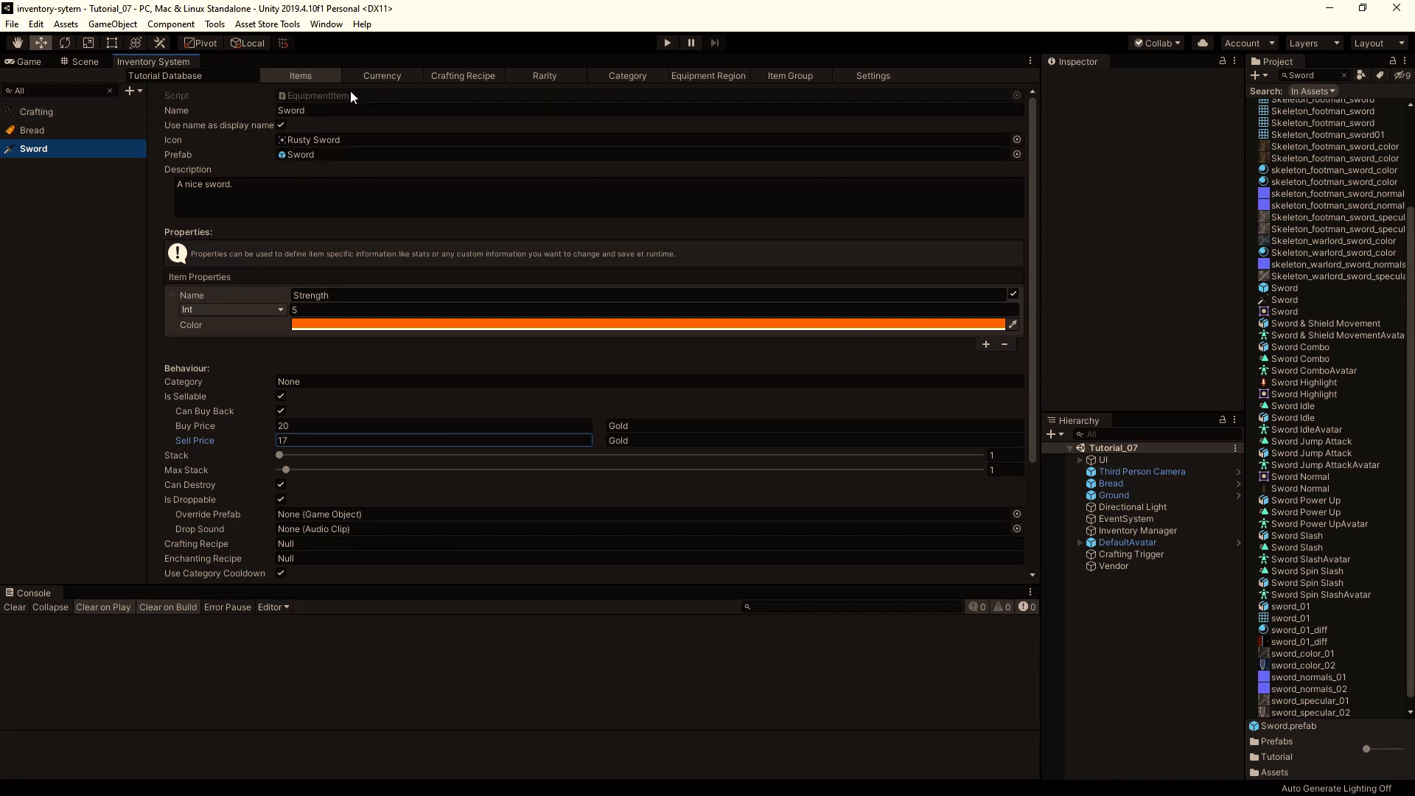
Place the Sword prefab from Tutorial/Prefabs on the ground in the scene, between the avatar and the white cubes.
{"action": "left_click", "coordinate": [78, 63]}
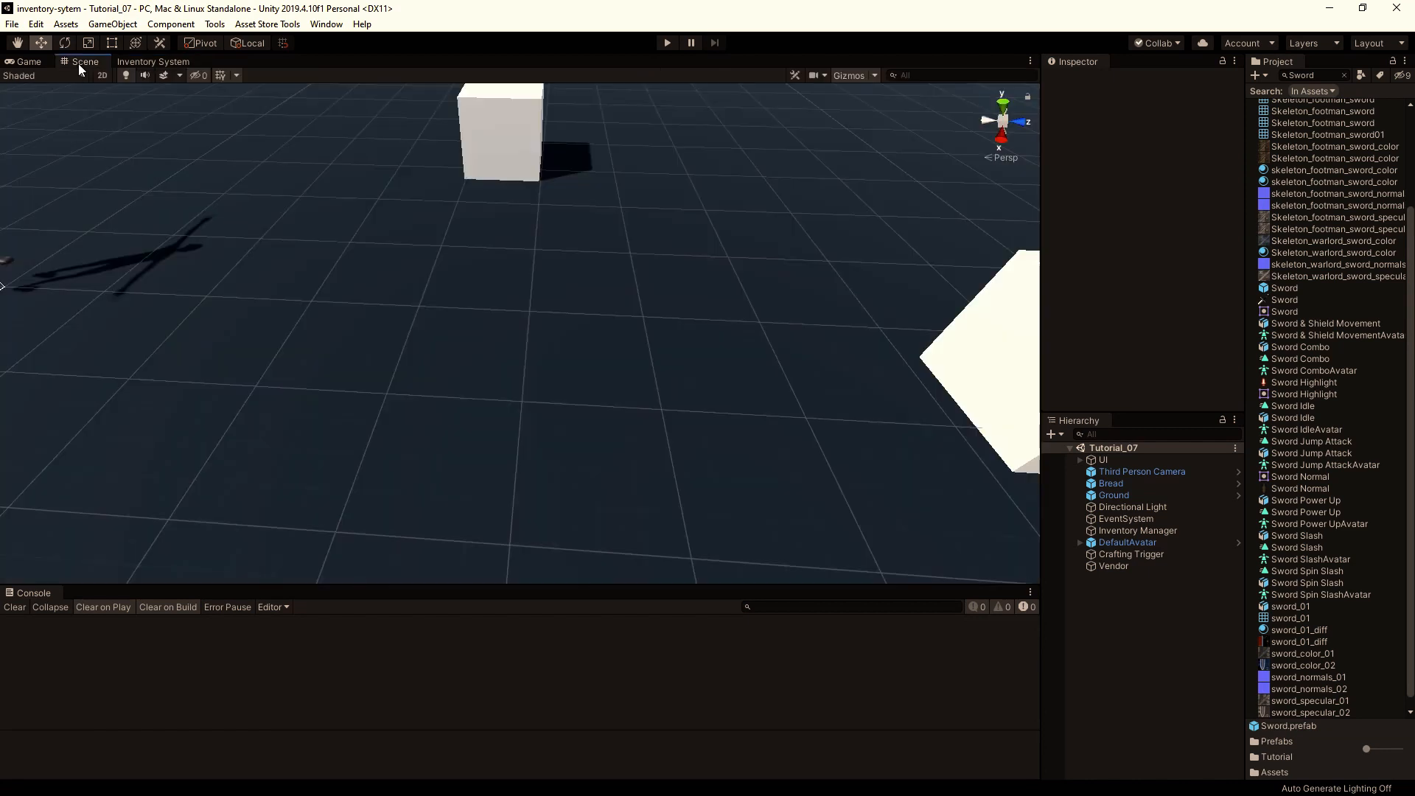
{"action": "scroll", "coordinate": [453, 308], "scroll_direction": "down", "scroll_amount": 3}
{"action": "left_click", "coordinate": [1315, 75]}
{"action": "key", "text": "BackSpace"}
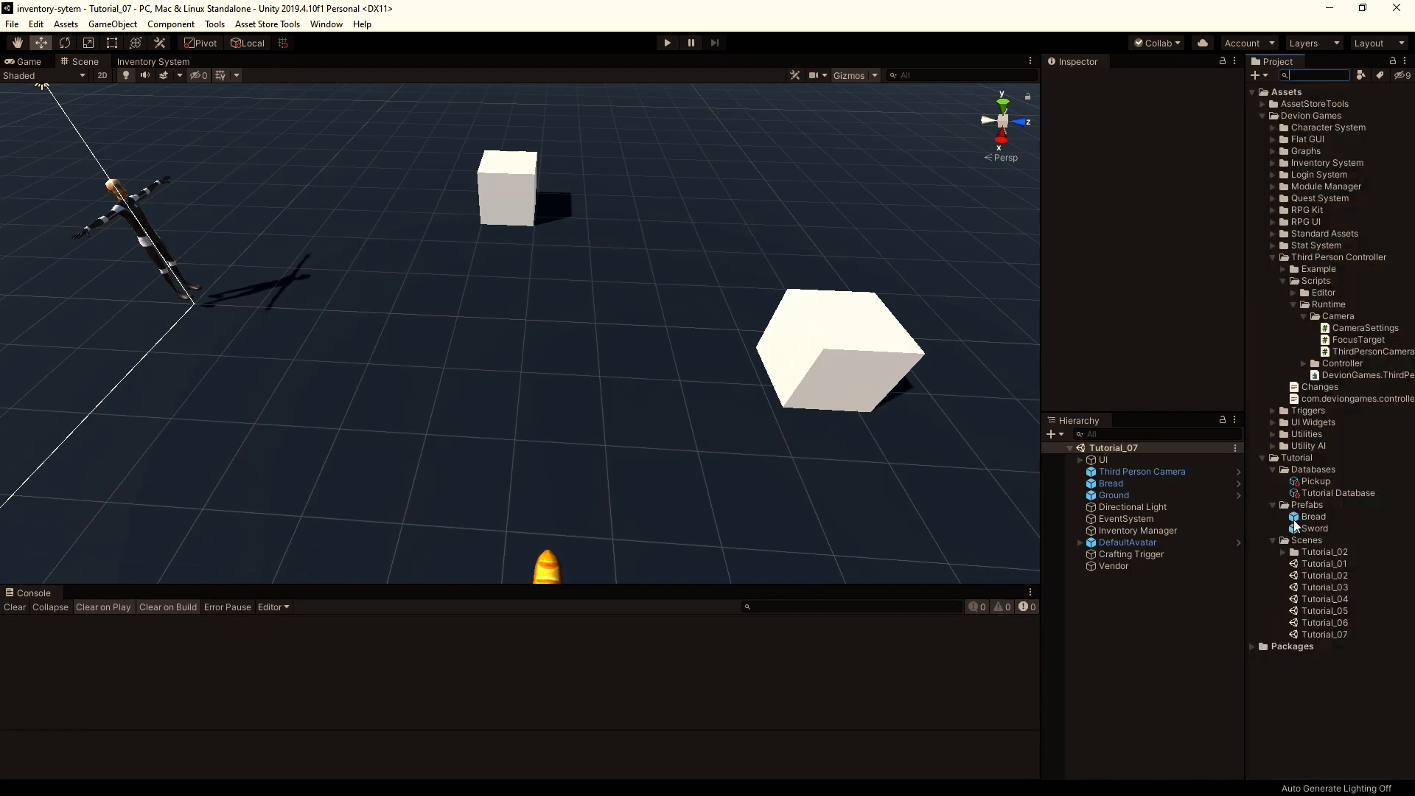
{"action": "left_click_drag", "start_coordinate": [1314, 528], "coordinate": [441, 356]}
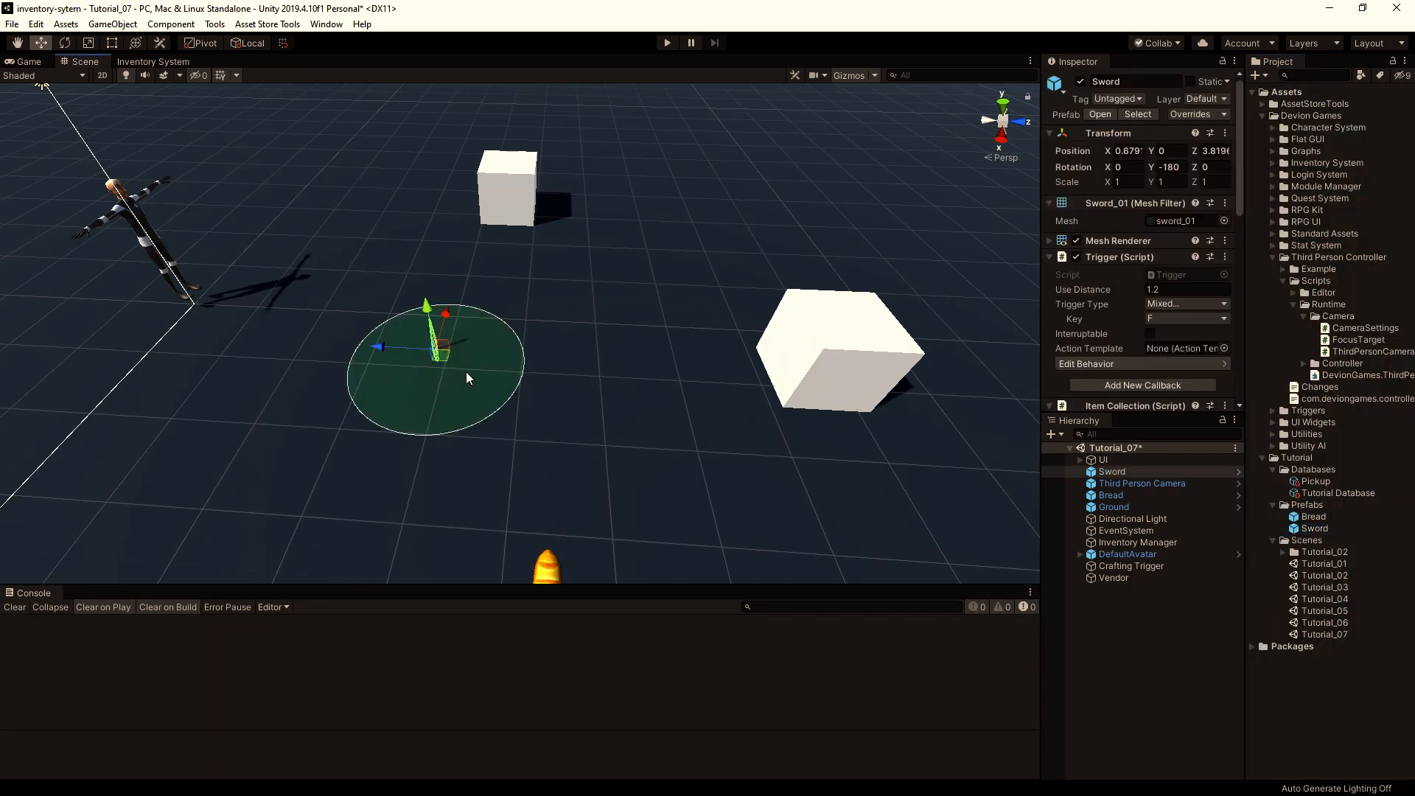
Rotate the Sword object about -90 degrees around its X axis so it lies flat on the ground.
{"action": "scroll", "coordinate": [465, 372], "scroll_direction": "up", "scroll_amount": 3}
{"action": "left_click", "coordinate": [64, 42]}
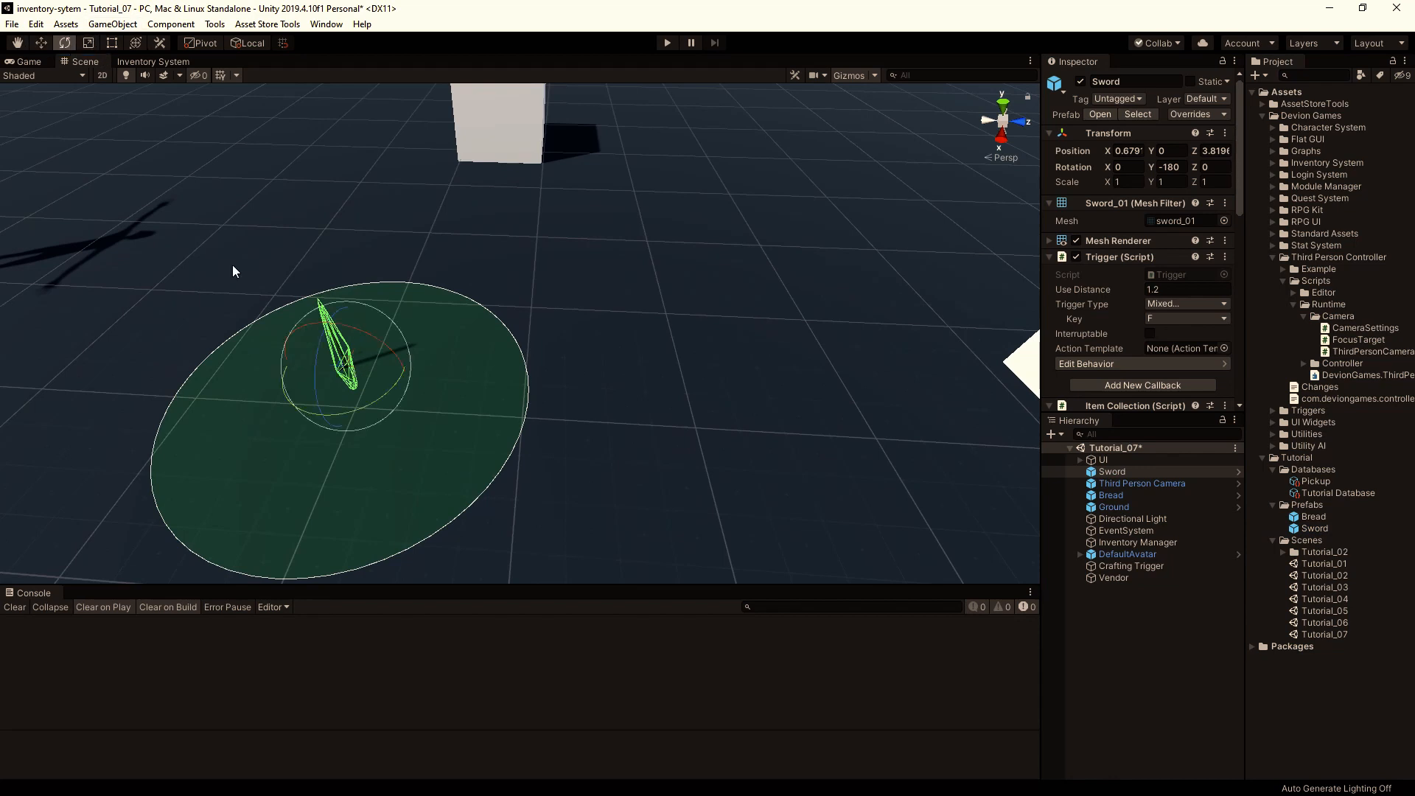
{"action": "left_click_drag", "start_coordinate": [342, 323], "coordinate": [528, 398]}
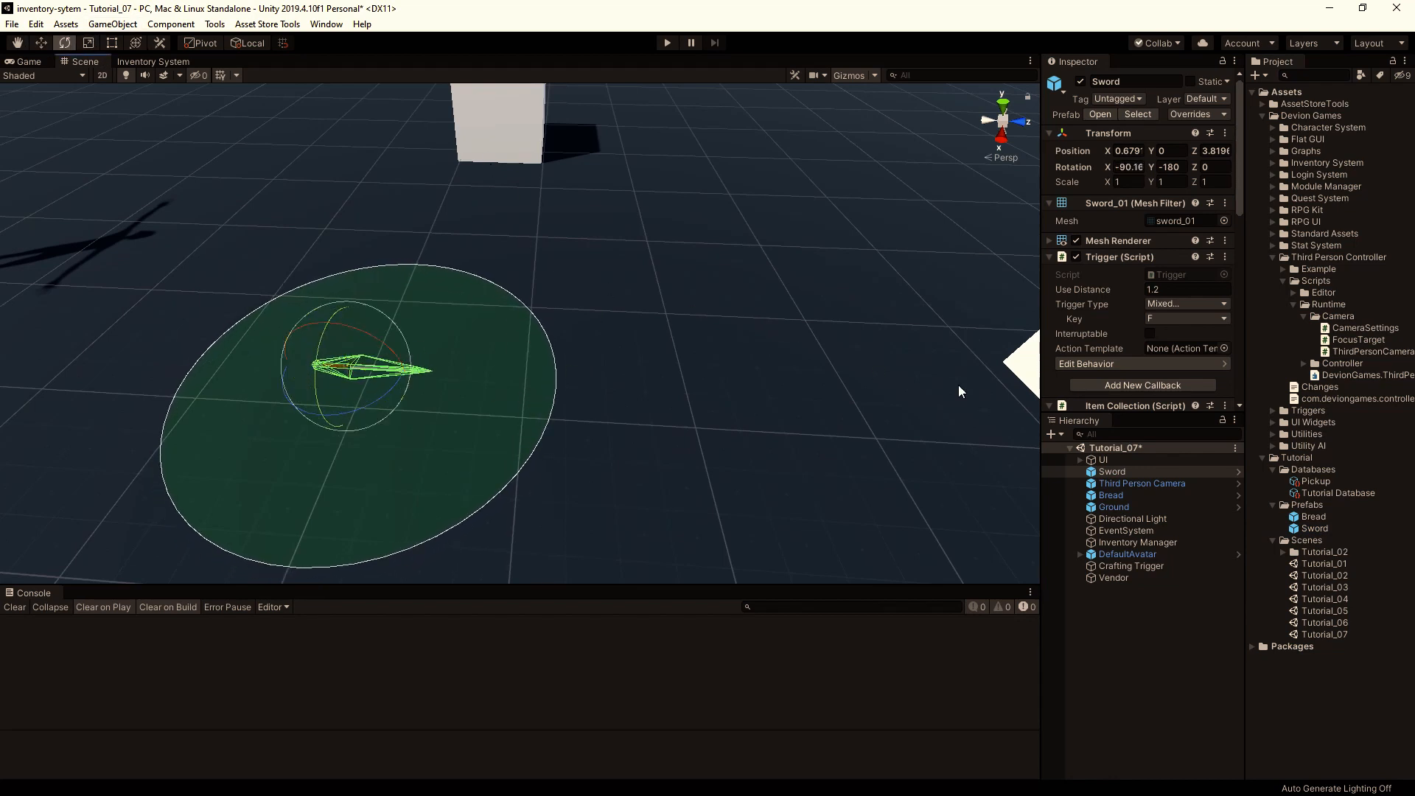
Assign the Pickup asset from Tutorial/Databases as the action template of the Sword's Trigger component.
{"action": "left_click", "coordinate": [1073, 351]}
{"action": "scroll", "coordinate": [1148, 338], "scroll_direction": "down", "scroll_amount": 3}
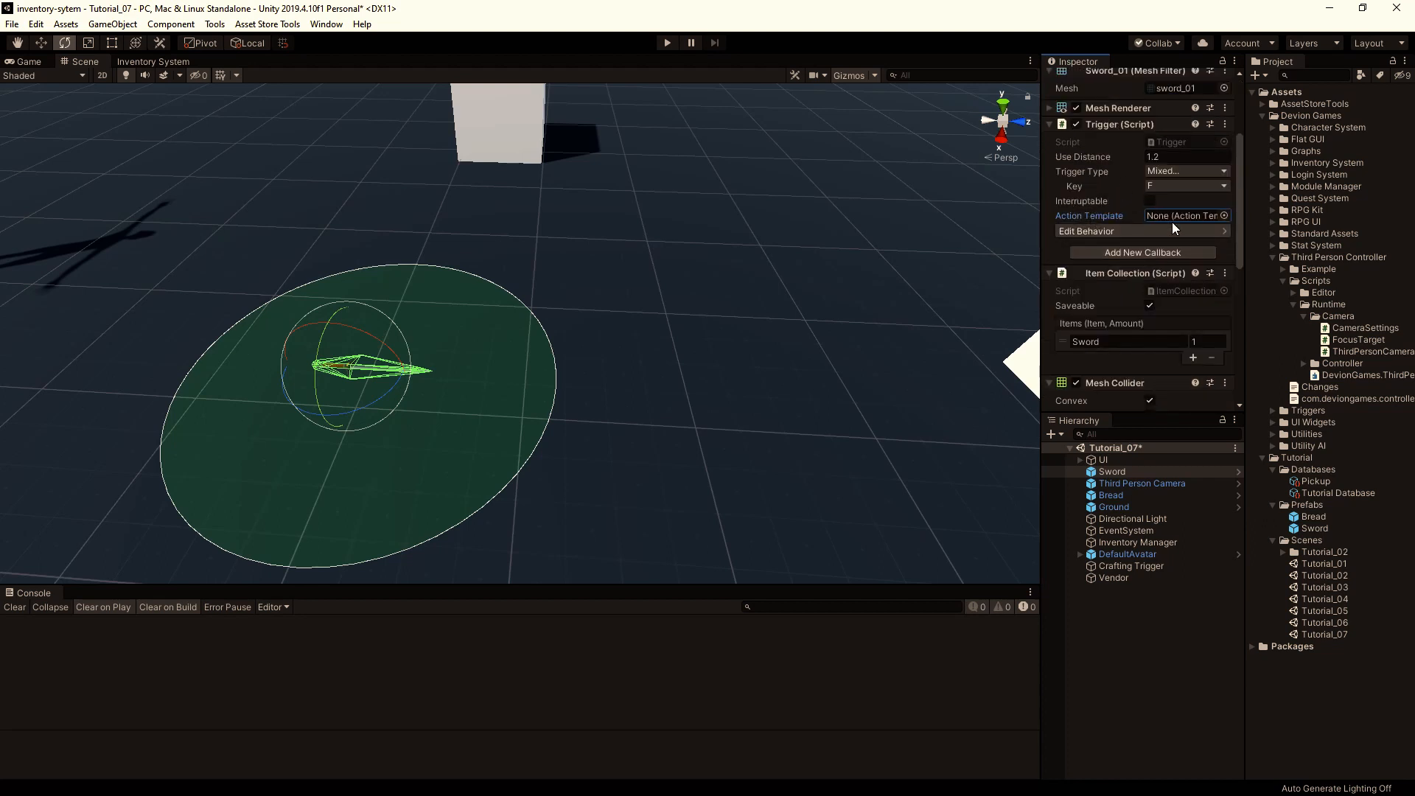
{"action": "left_click_drag", "start_coordinate": [1330, 480], "coordinate": [1166, 217]}
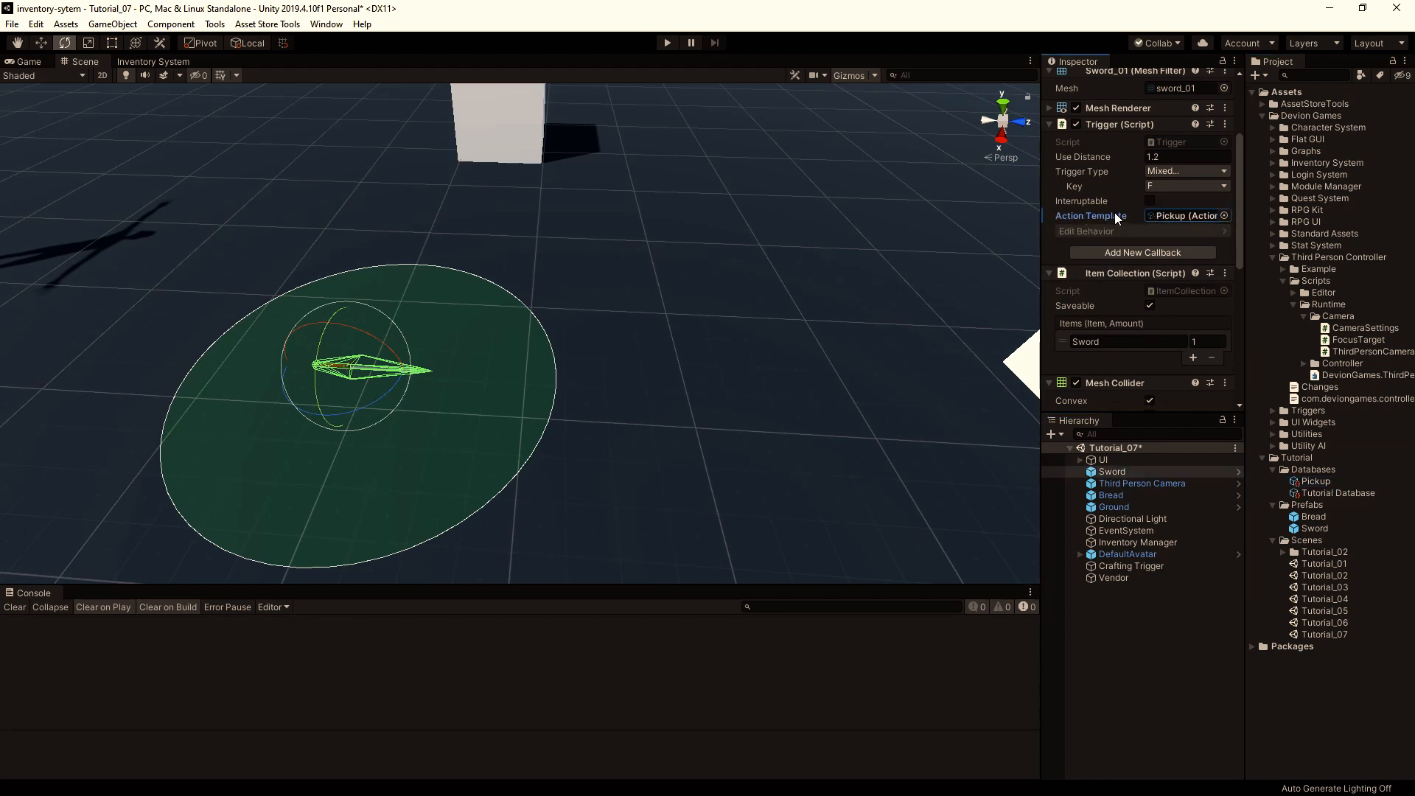
Add a Display Trigger Tooltip component to the Sword object and set its title to Sword.
{"action": "scroll", "coordinate": [1154, 373], "scroll_direction": "down", "scroll_amount": 10}
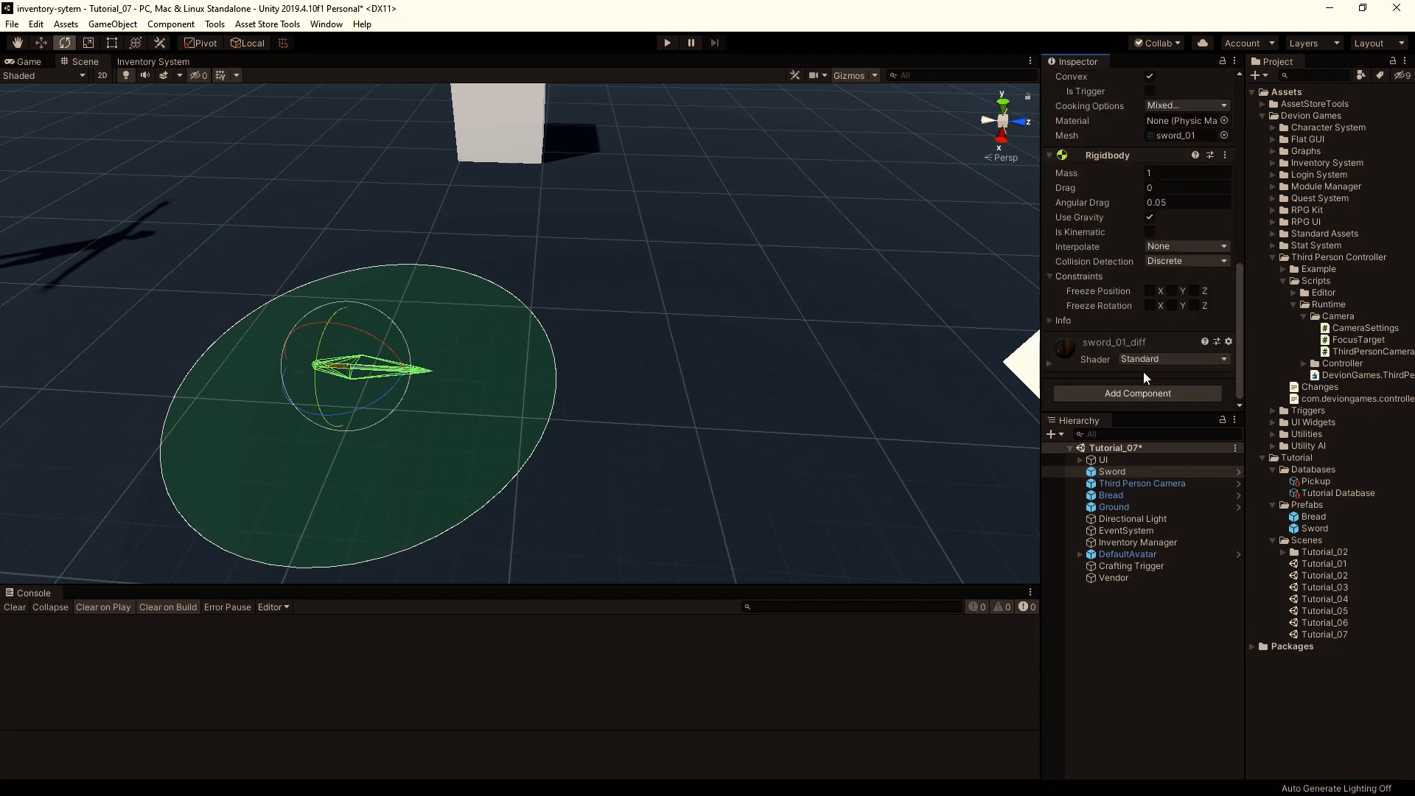
{"action": "left_click", "coordinate": [1115, 397]}
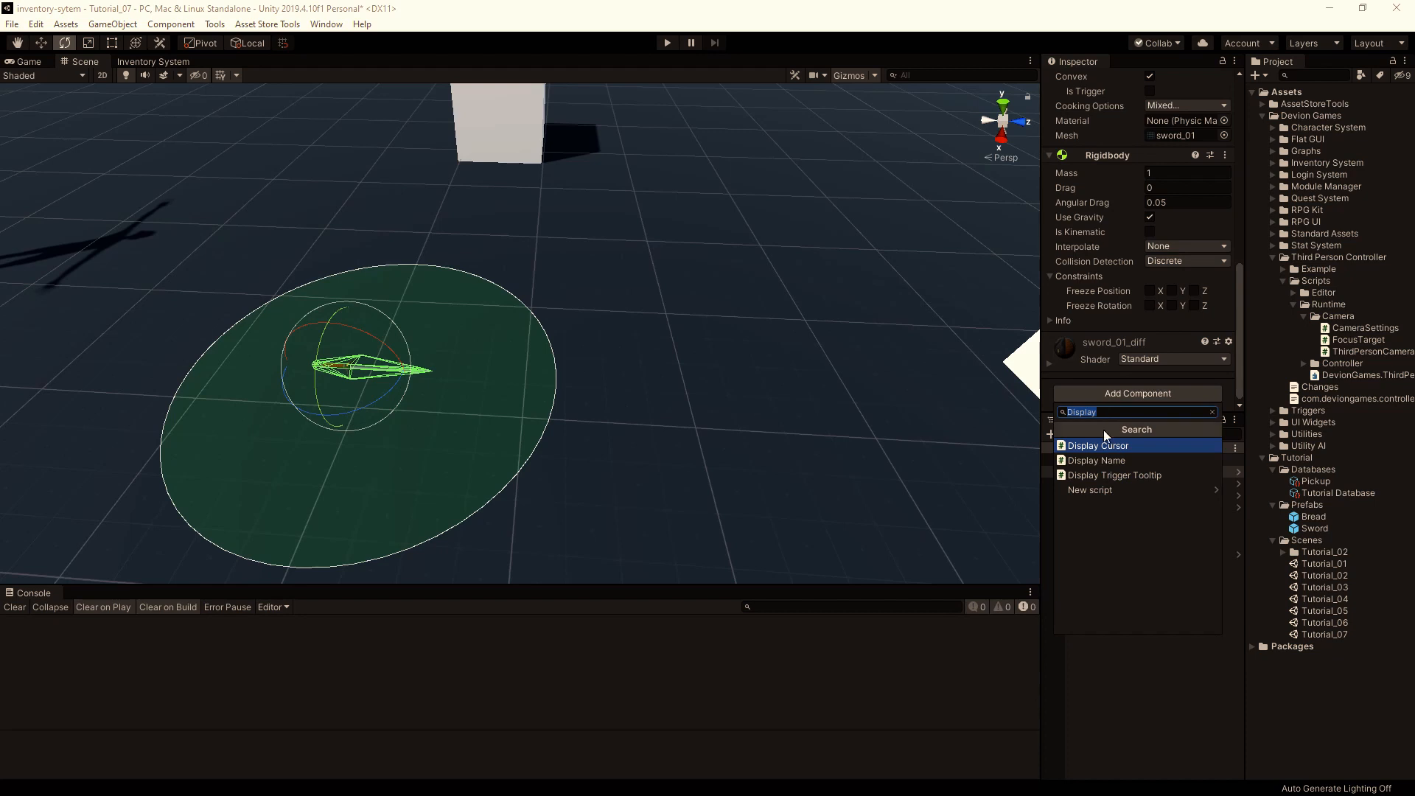
{"action": "left_click", "coordinate": [1077, 476]}
{"action": "left_click", "coordinate": [1159, 374]}
{"action": "type", "text": "Sword"}
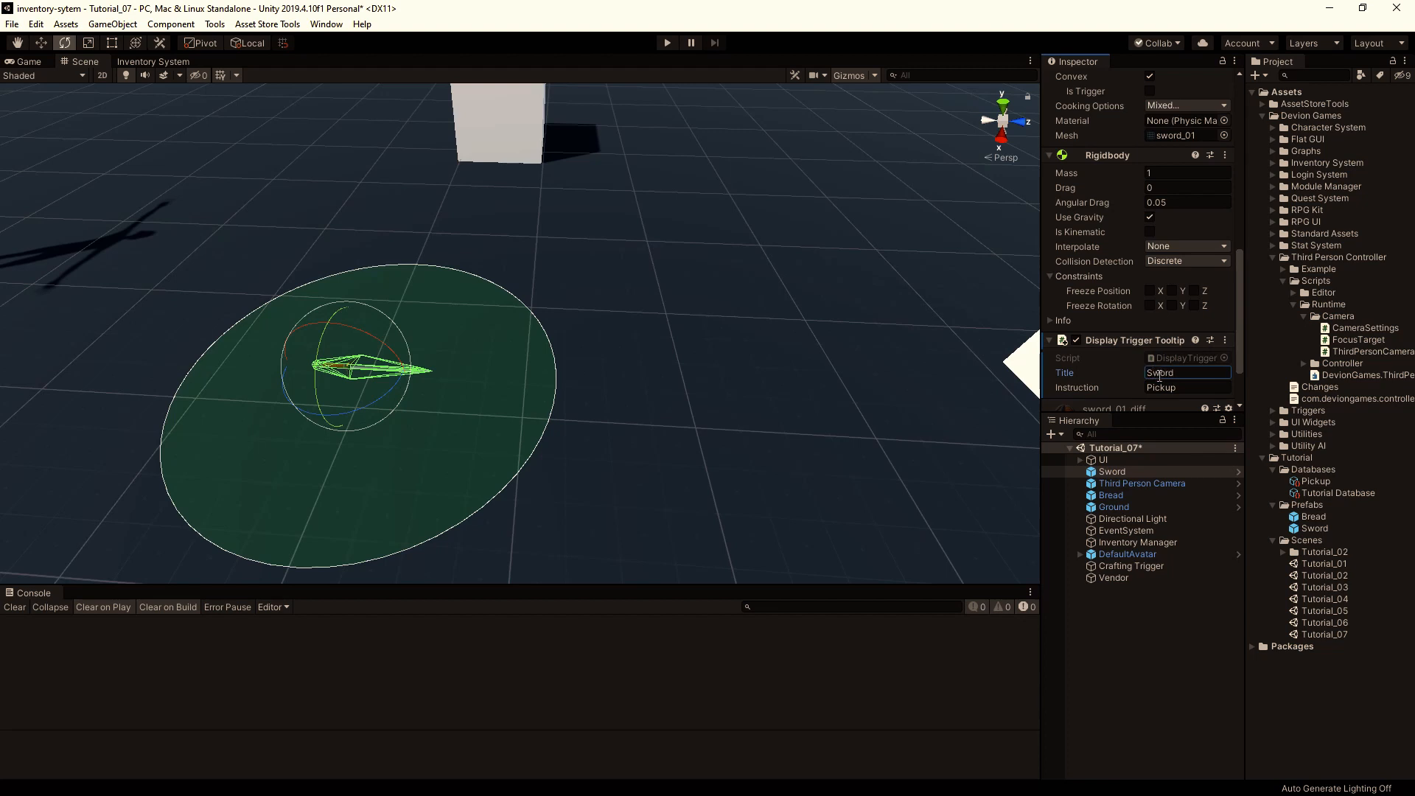
Apply all overrides of the scene's Sword object, including its Trigger and Display Trigger Tooltip changes, to the Sword prefab.
{"action": "left_click", "coordinate": [1168, 386]}
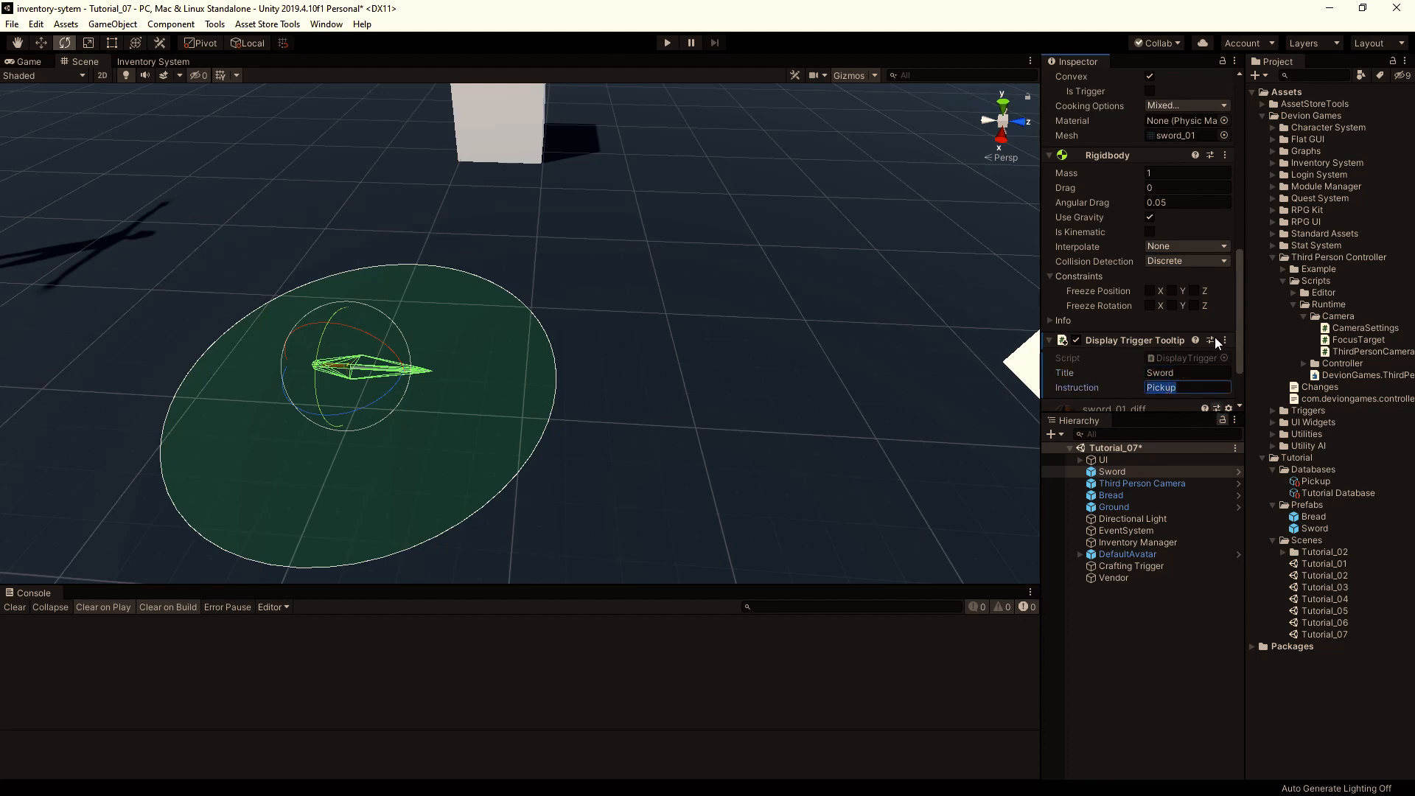
{"action": "scroll", "coordinate": [1168, 387], "scroll_direction": "down", "scroll_amount": 2}
{"action": "scroll", "coordinate": [1162, 267], "scroll_direction": "up", "scroll_amount": 5}
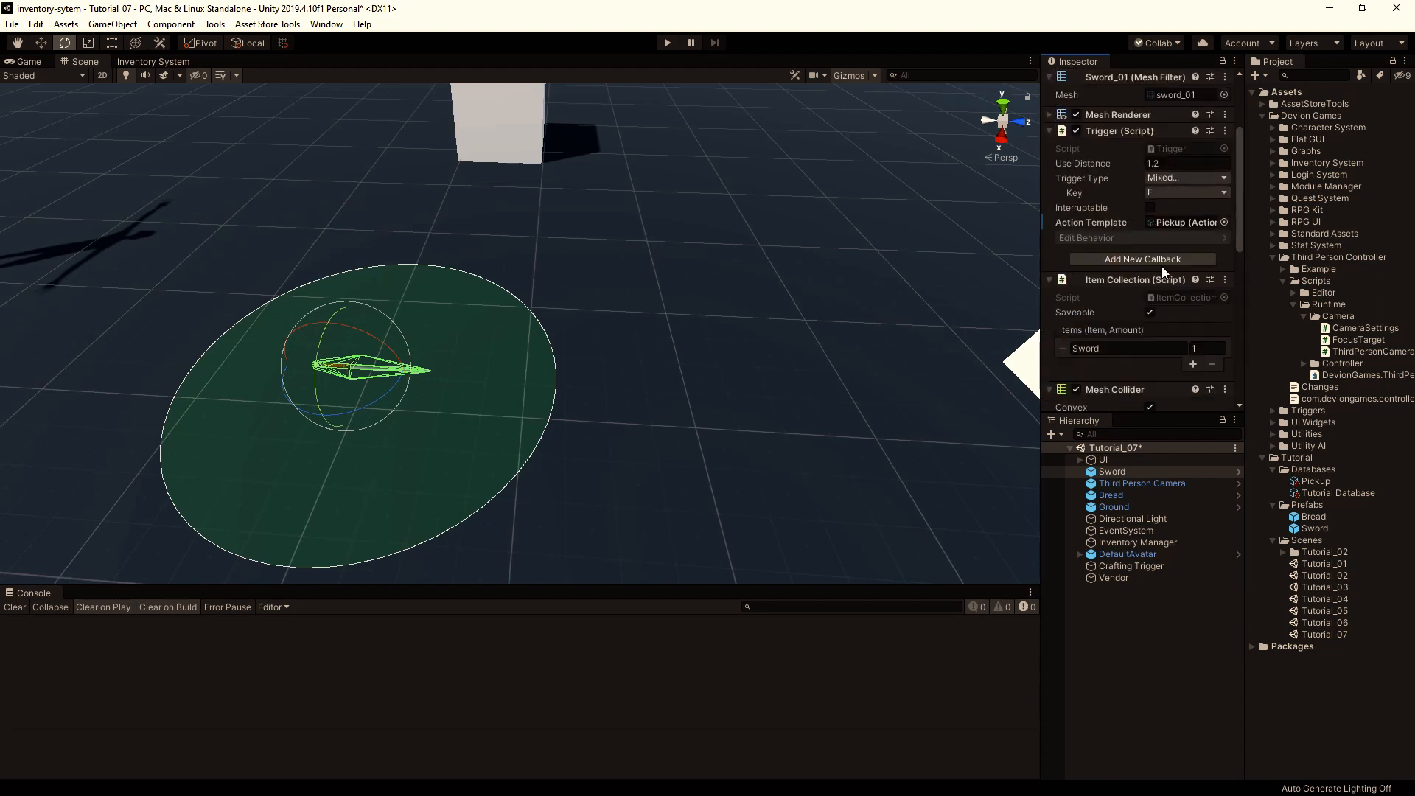
{"action": "left_click", "coordinate": [1200, 113]}
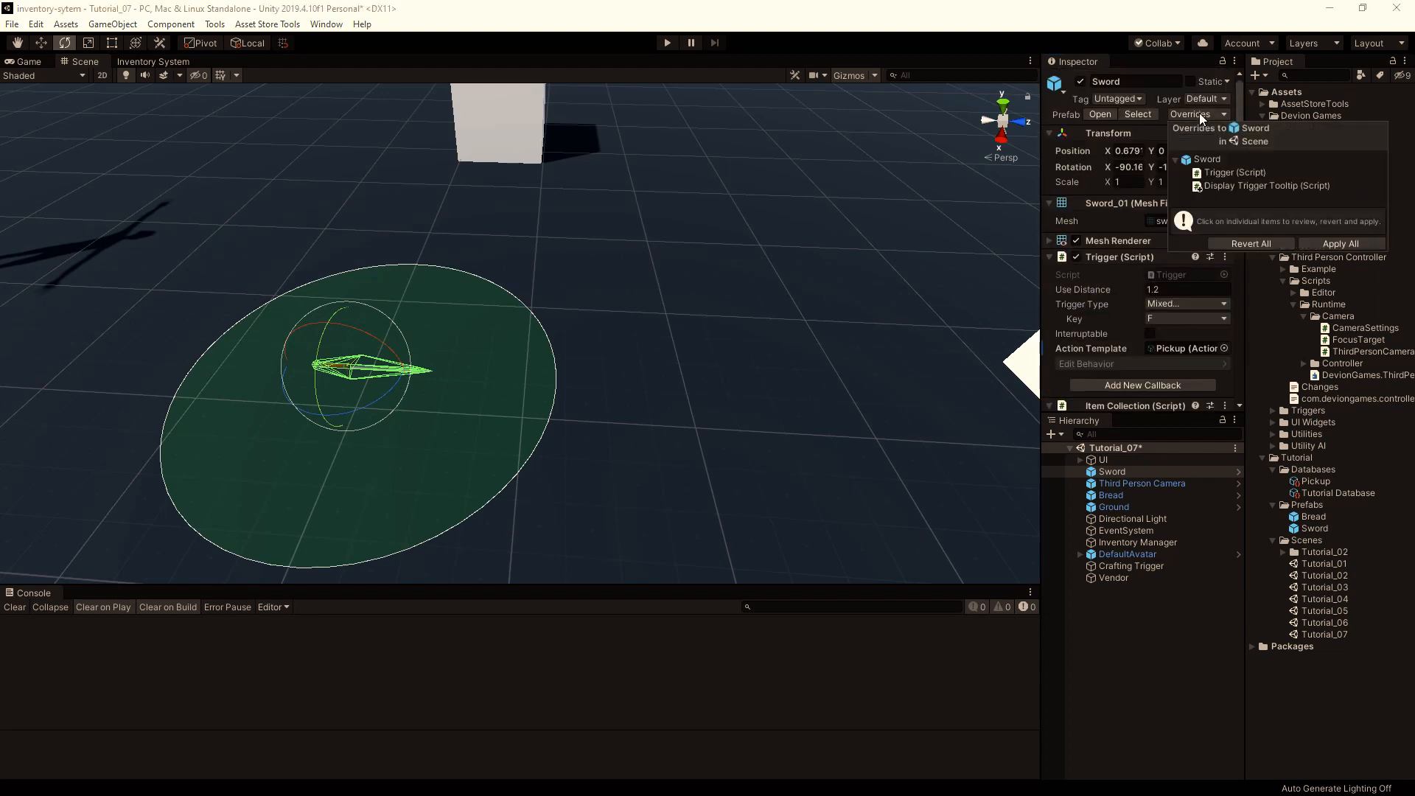
{"action": "left_click", "coordinate": [1339, 243]}
{"action": "scroll", "coordinate": [1138, 245], "scroll_direction": "down", "scroll_amount": 10}
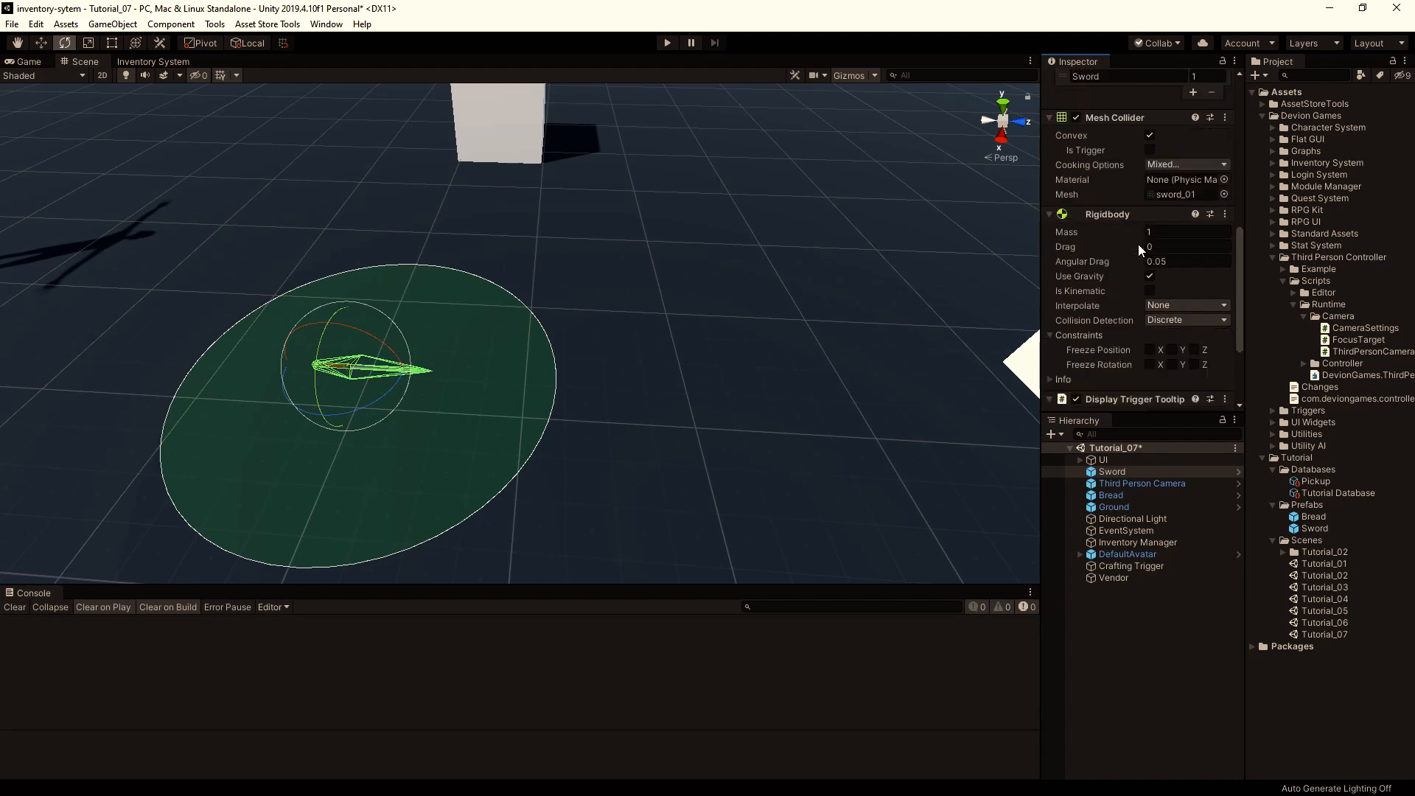
Play-test the scene: walk to the sword, pick it up, inspect its tooltip in the inventory, and stop the game.
{"action": "left_click", "coordinate": [668, 44]}
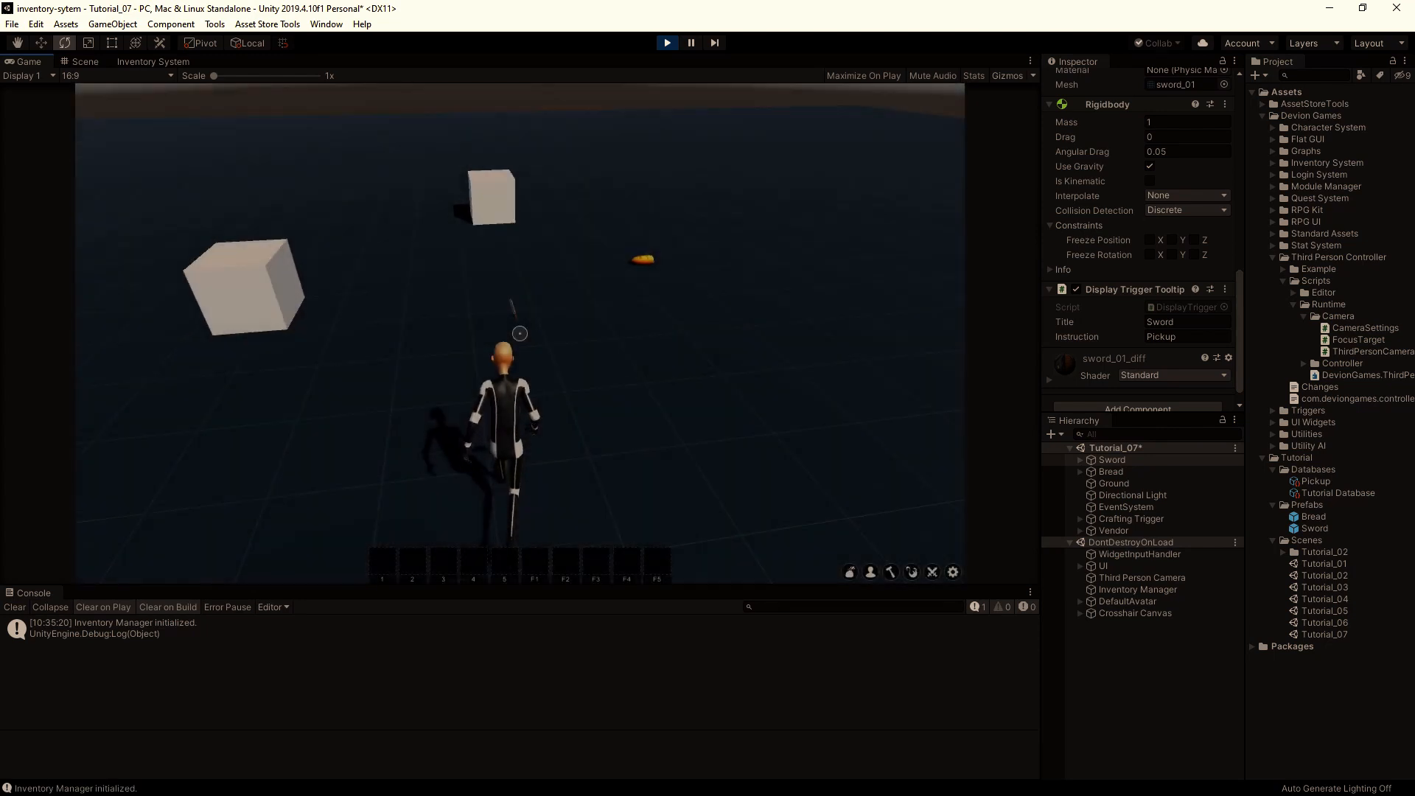
{"action": "key", "text": "w"}
{"action": "key", "text": "f"}
{"action": "key", "text": "i"}
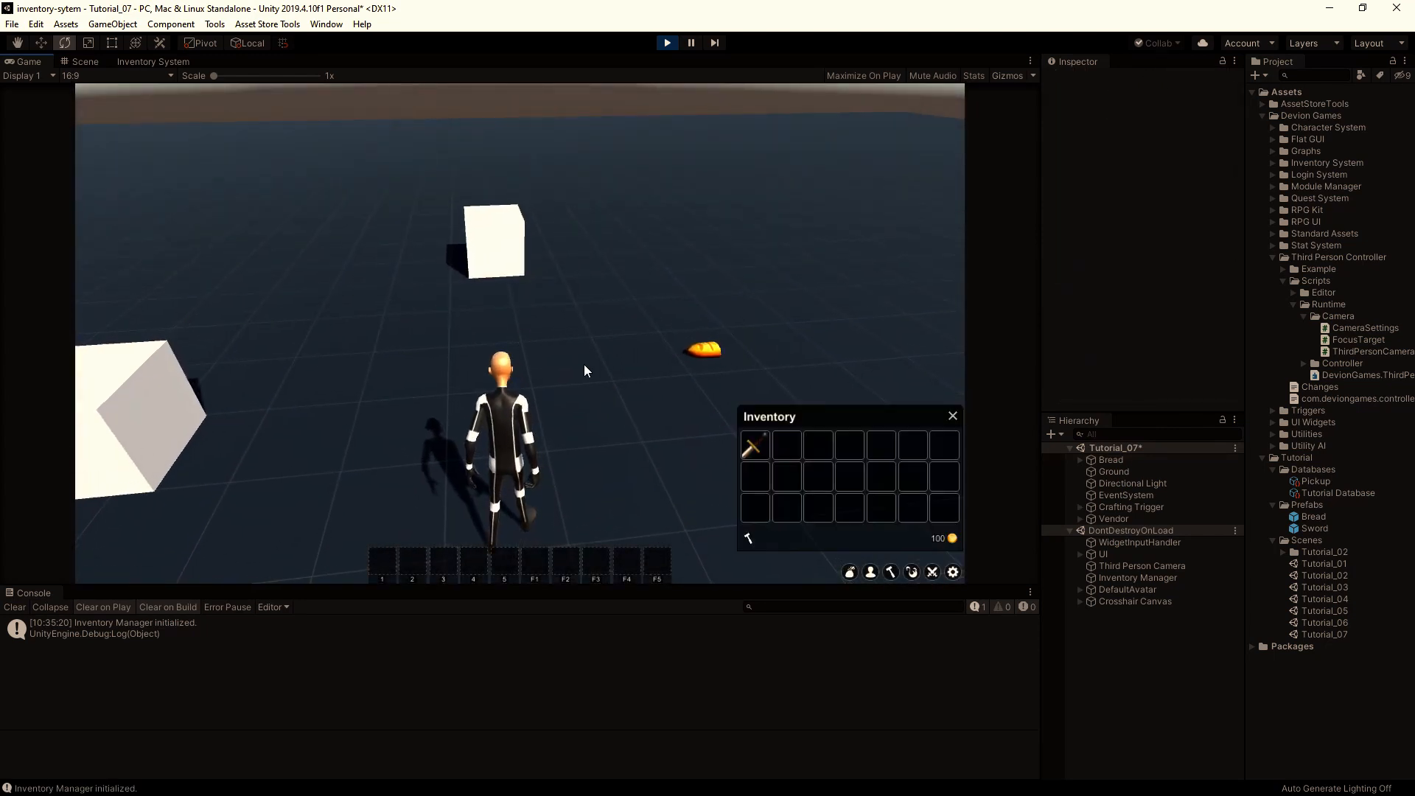
{"action": "mouse_move", "coordinate": [764, 448]}
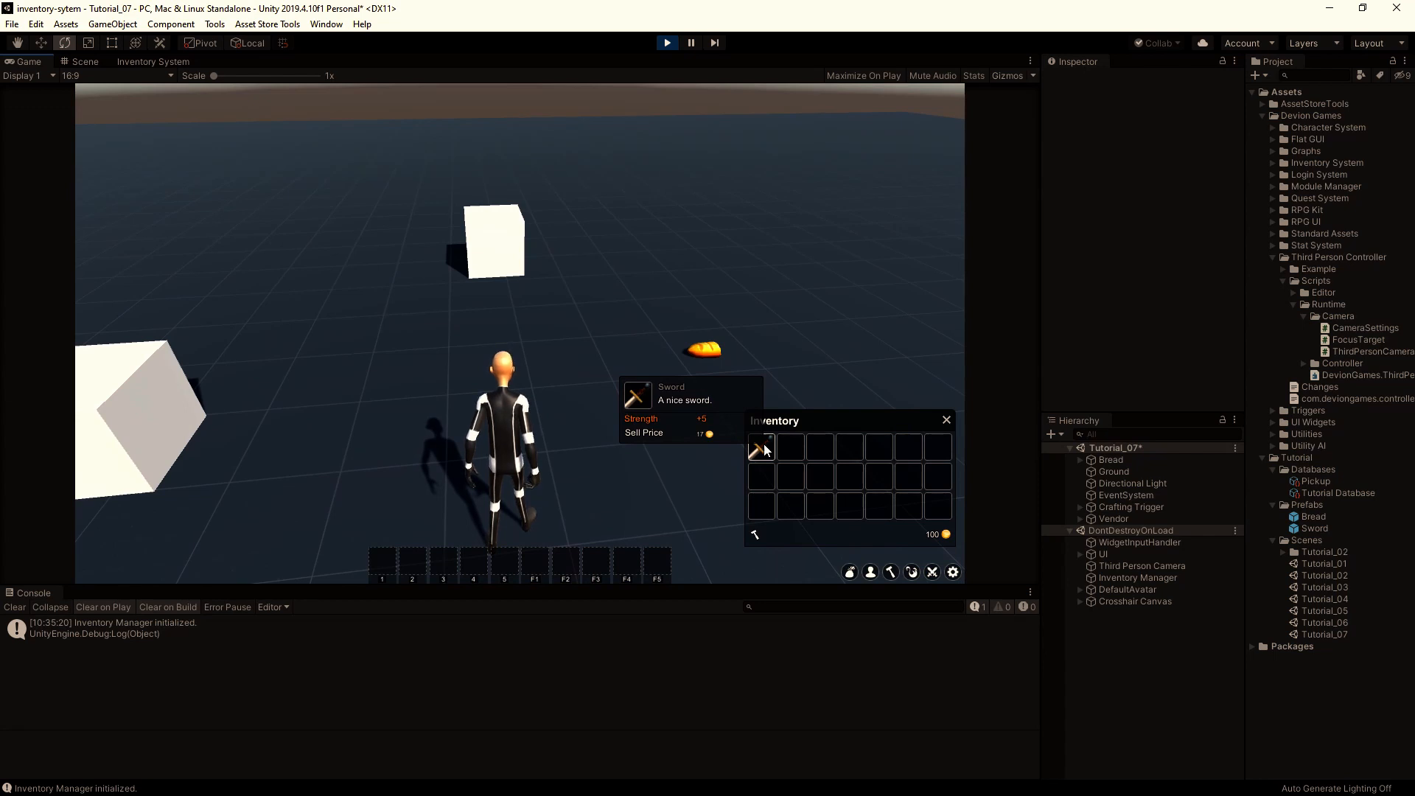
{"action": "left_click", "coordinate": [667, 43]}
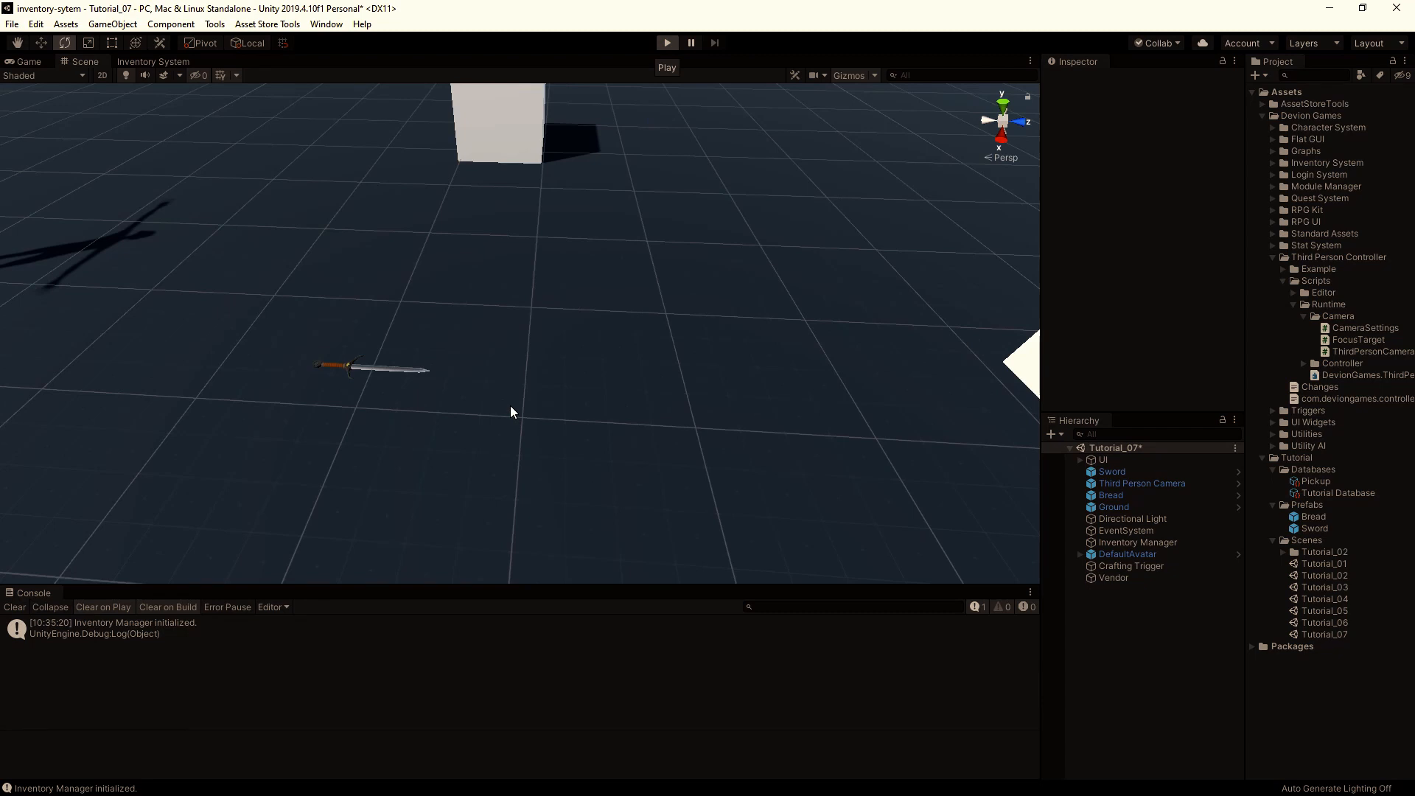
Run the game a second time, pick up the sword again to re-check its inventory tooltip, and exit play mode.
{"action": "key", "text": "ctrl+p"}
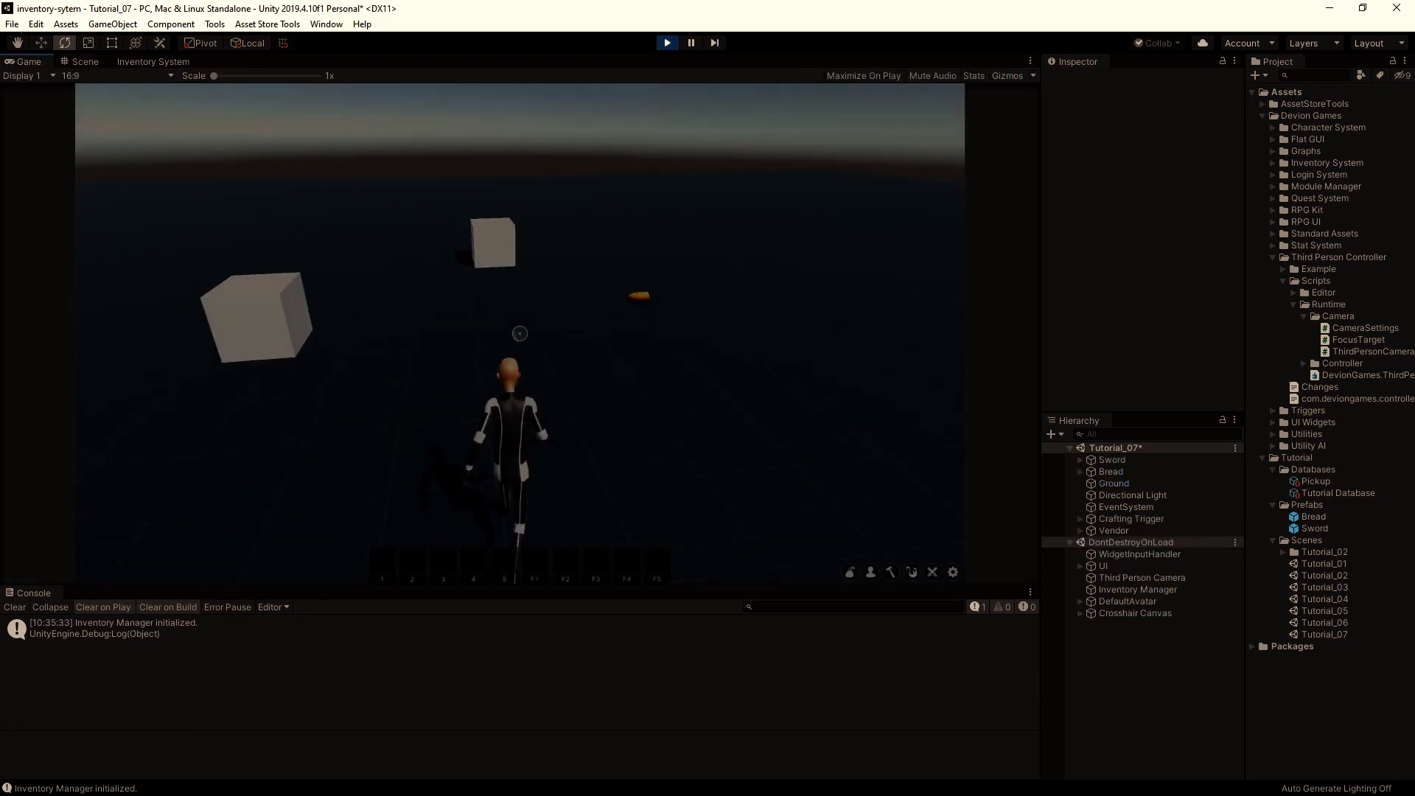
{"action": "key", "text": "i"}
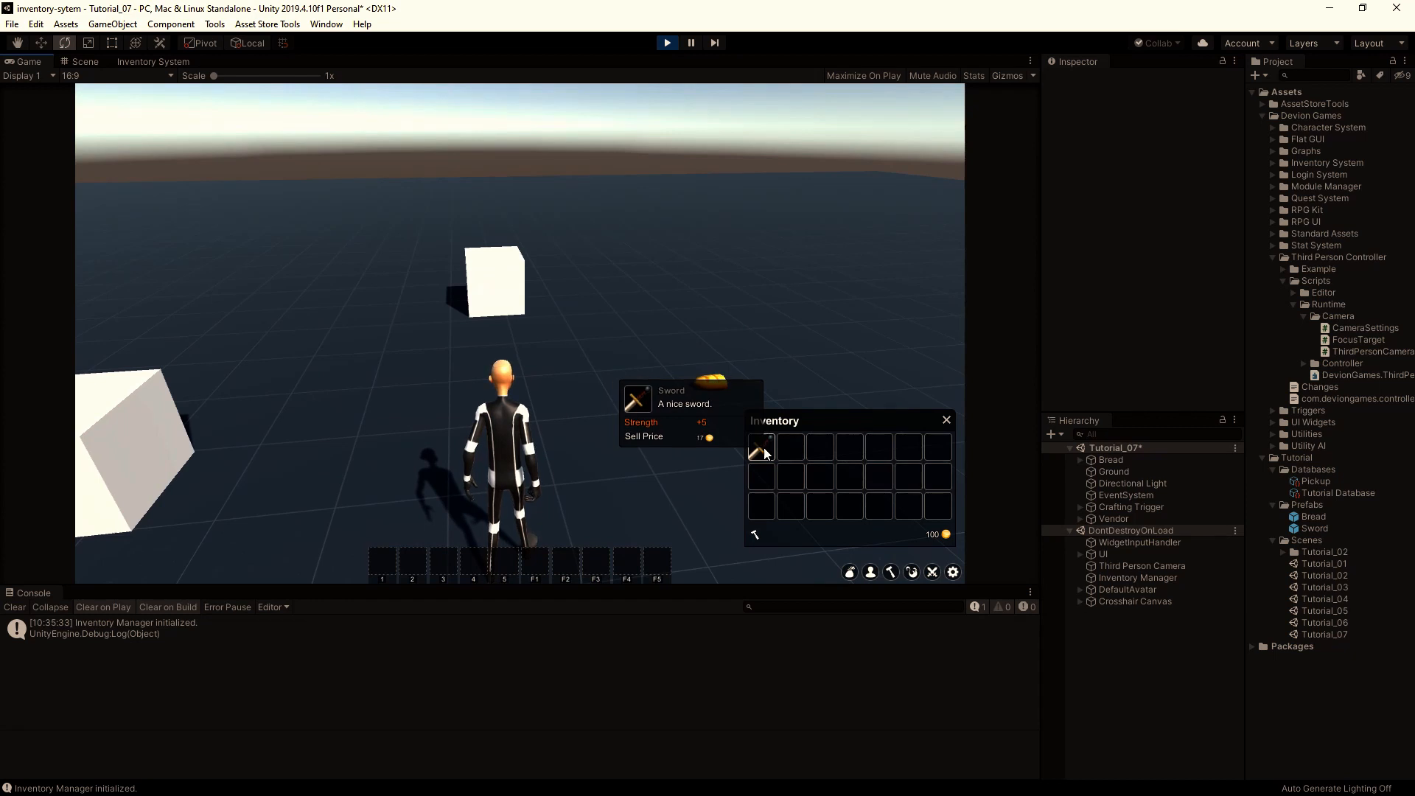
{"action": "left_click", "coordinate": [667, 42]}
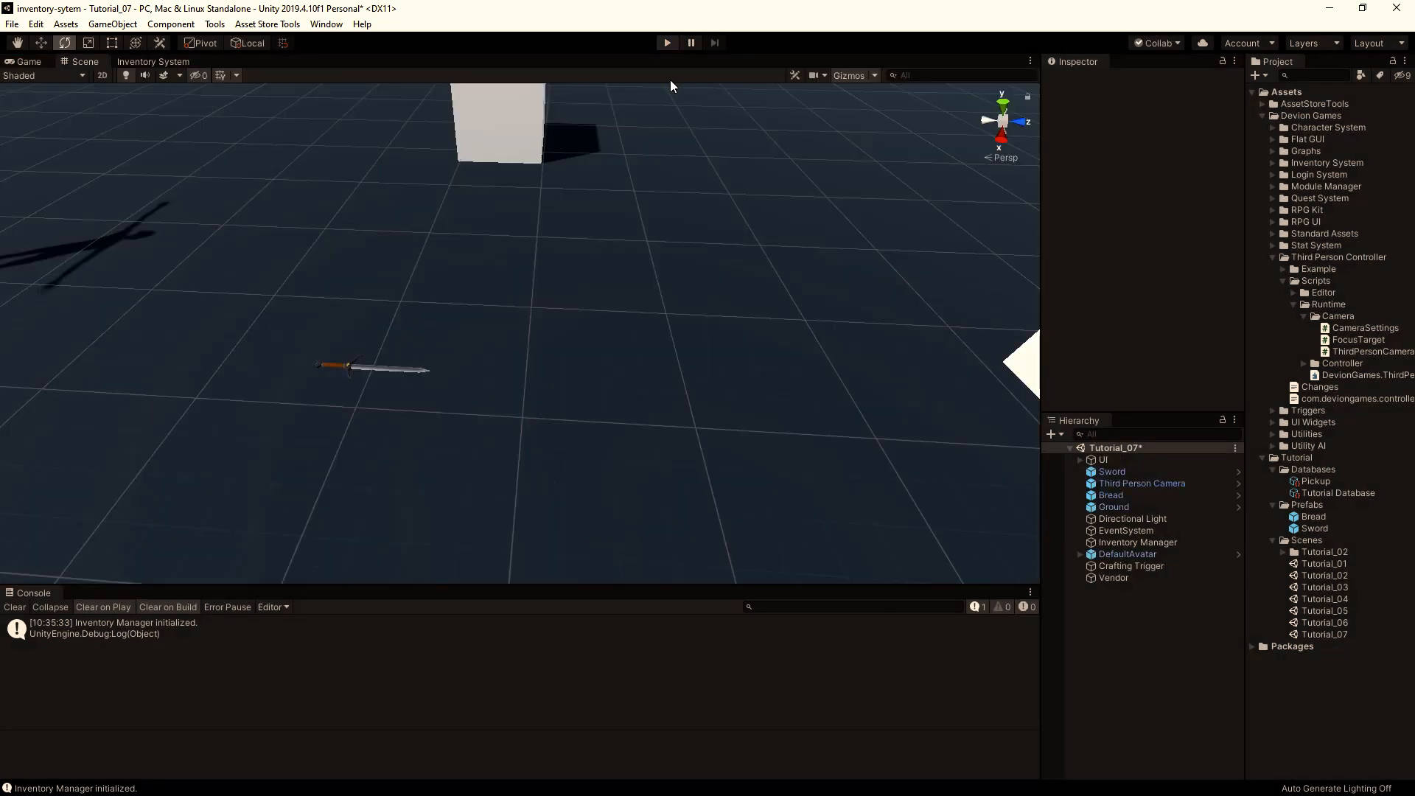
{"action": "left_click", "coordinate": [13, 25]}
{"action": "left_click", "coordinate": [35, 79]}
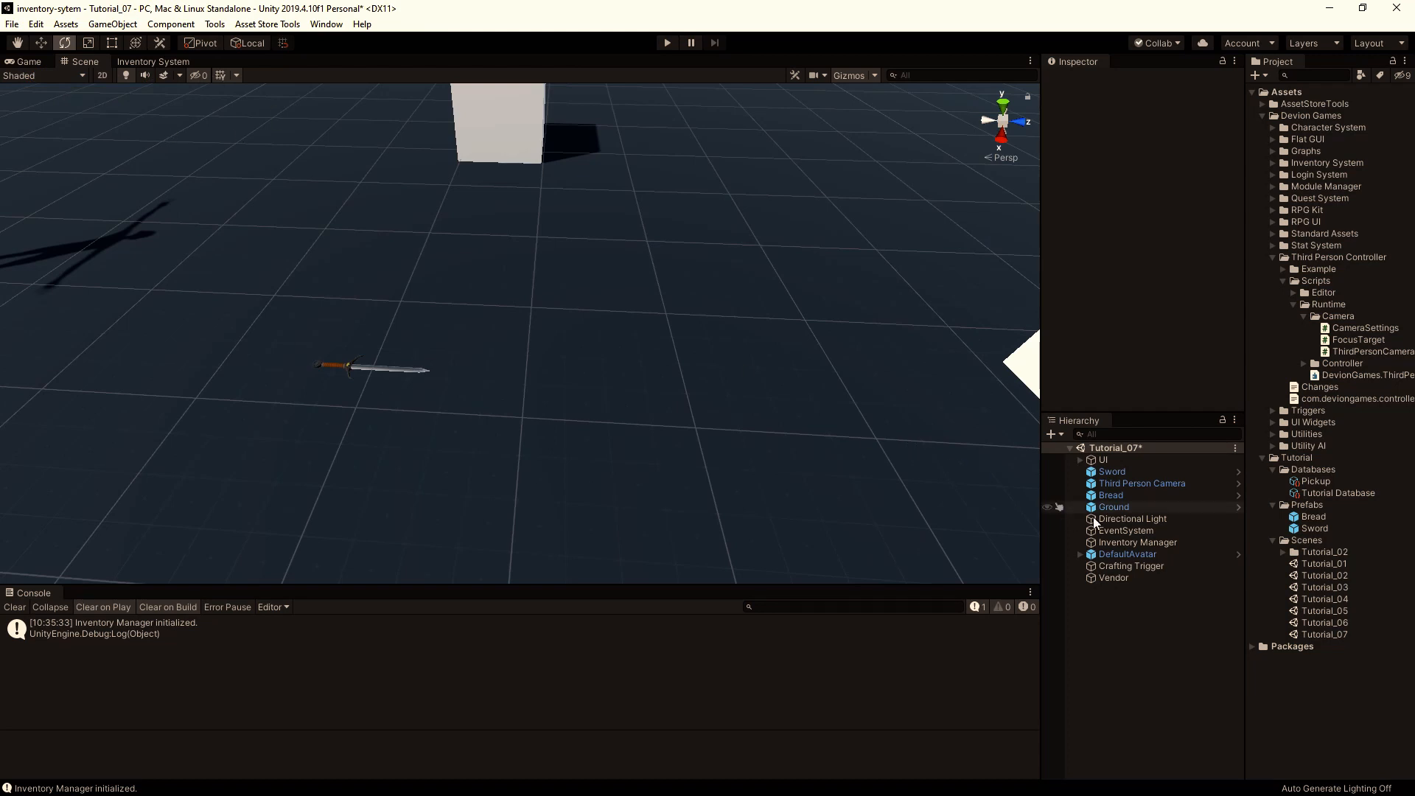
Show the modifiers list of the Sword entry in the Sword object's Item Collection component.
{"action": "left_click", "coordinate": [1128, 471]}
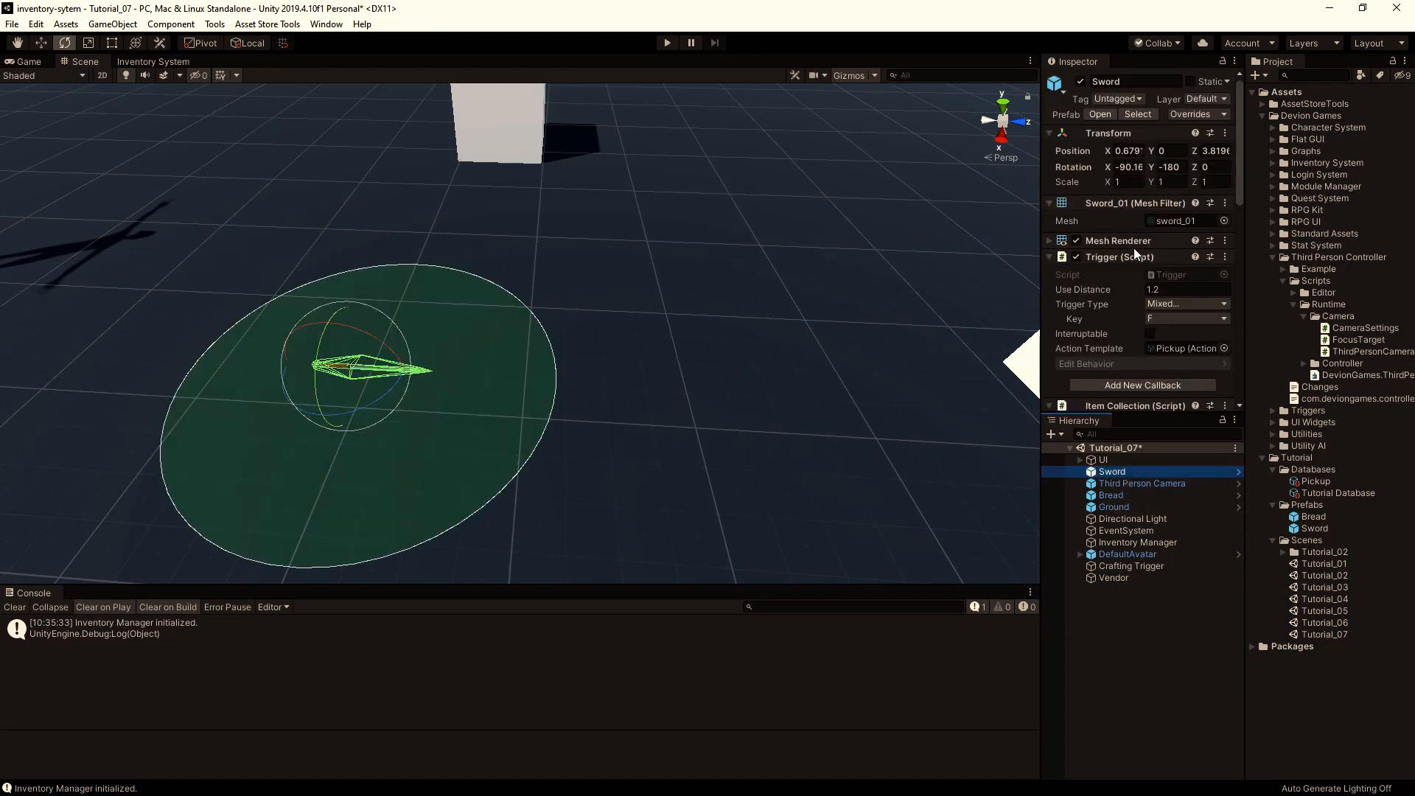
{"action": "scroll", "coordinate": [1134, 249], "scroll_direction": "down", "scroll_amount": 10}
{"action": "scroll", "coordinate": [1120, 229], "scroll_direction": "up", "scroll_amount": 10}
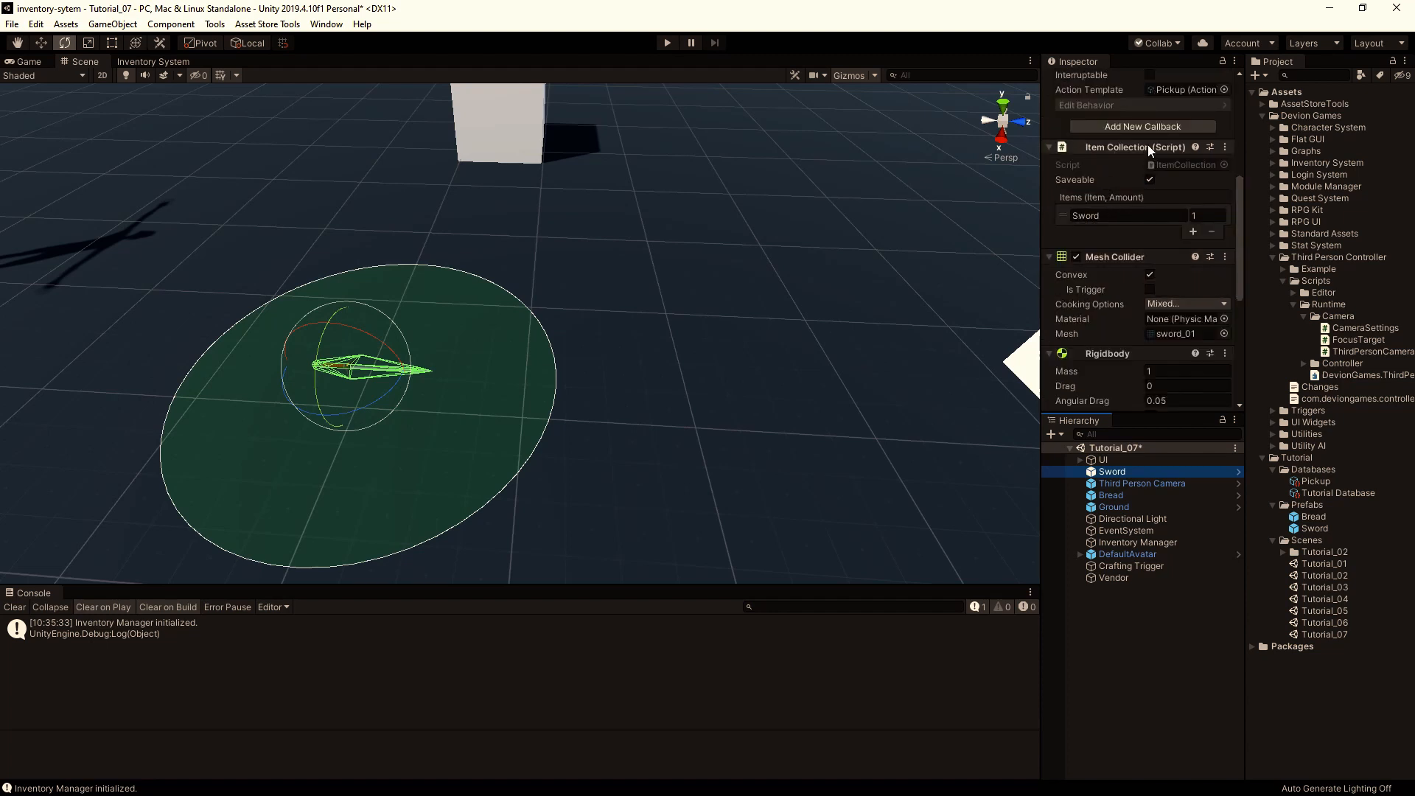
{"action": "left_click", "coordinate": [1061, 215]}
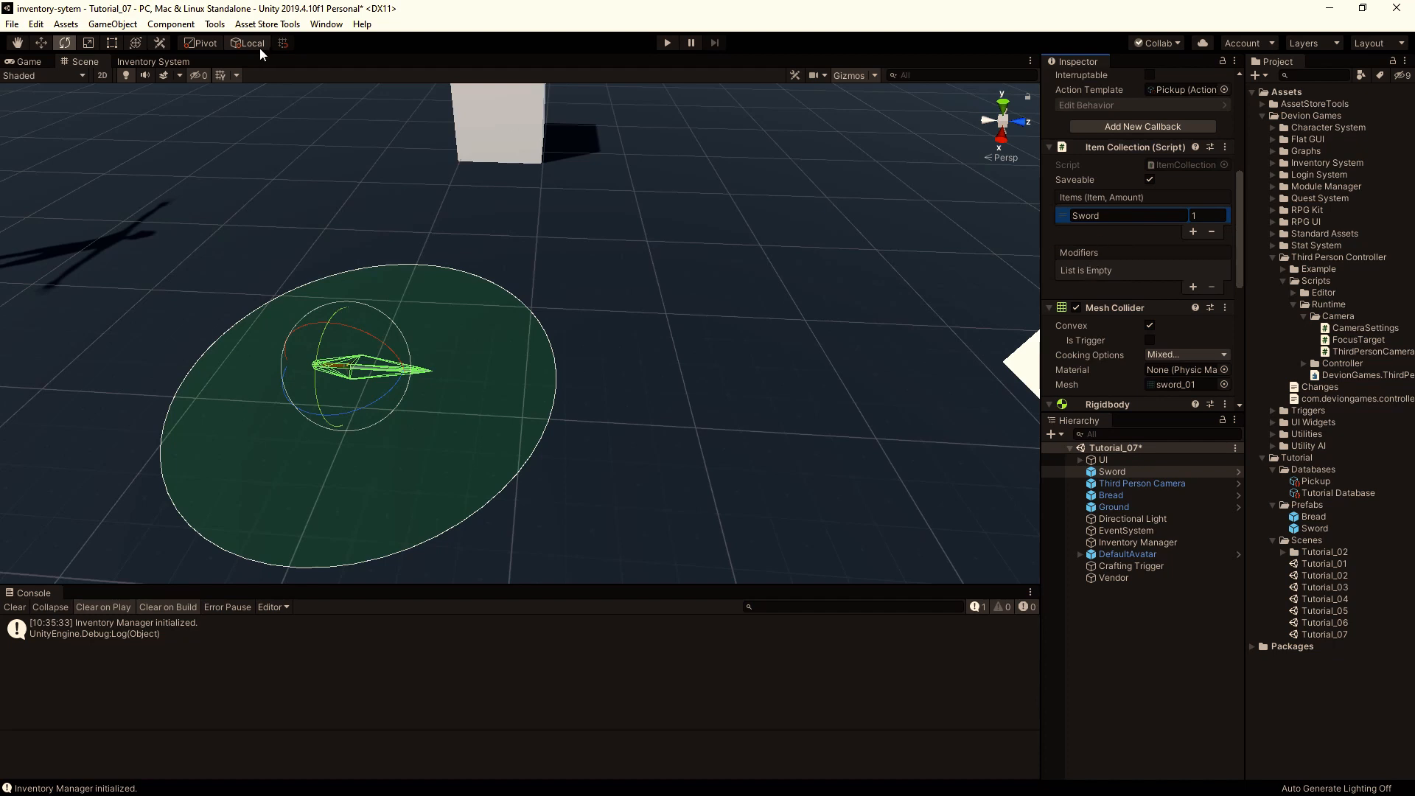
Review the Sword item's Strength property, pricing and other behaviour settings in the Inventory System editor.
{"action": "left_click", "coordinate": [167, 60]}
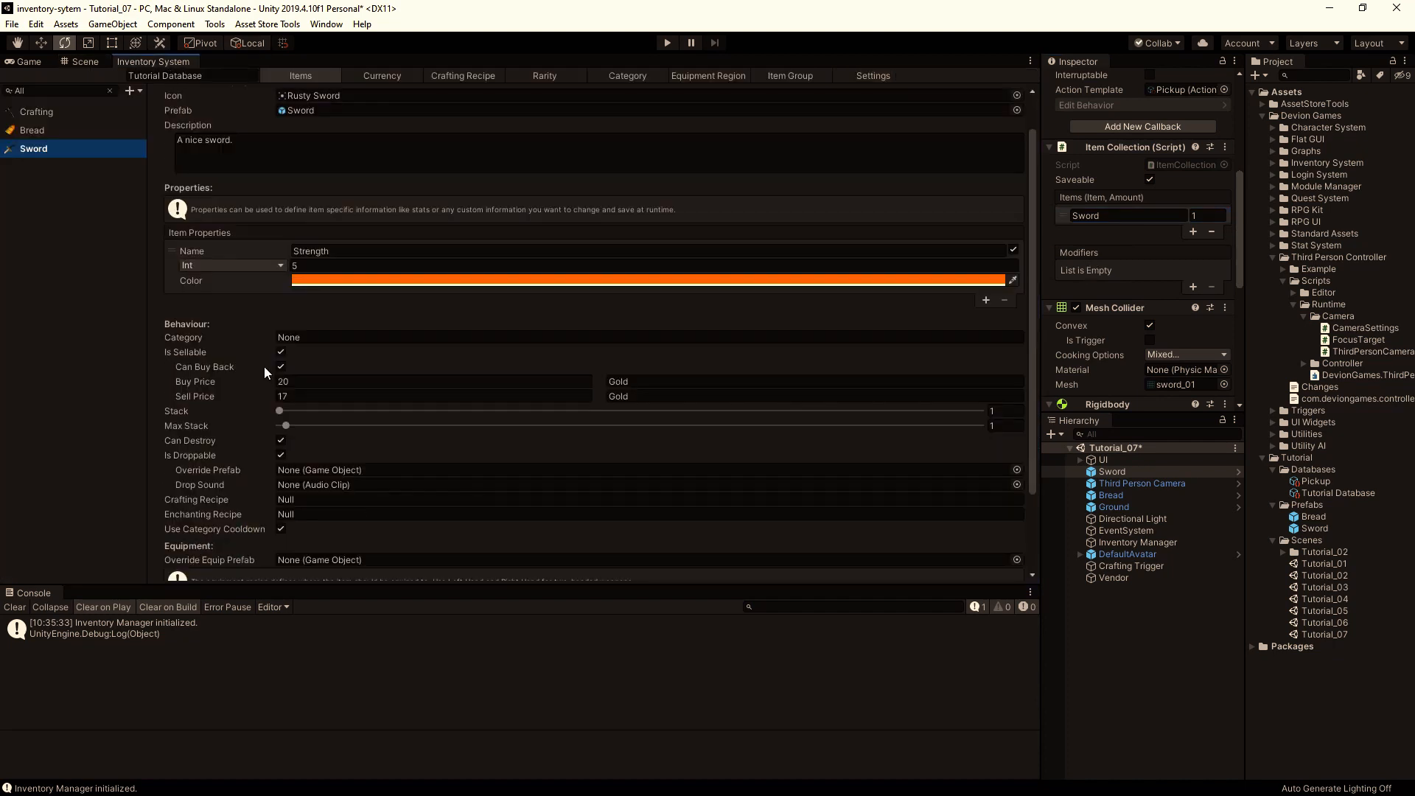
{"action": "scroll", "coordinate": [264, 366], "scroll_direction": "down", "scroll_amount": 3}
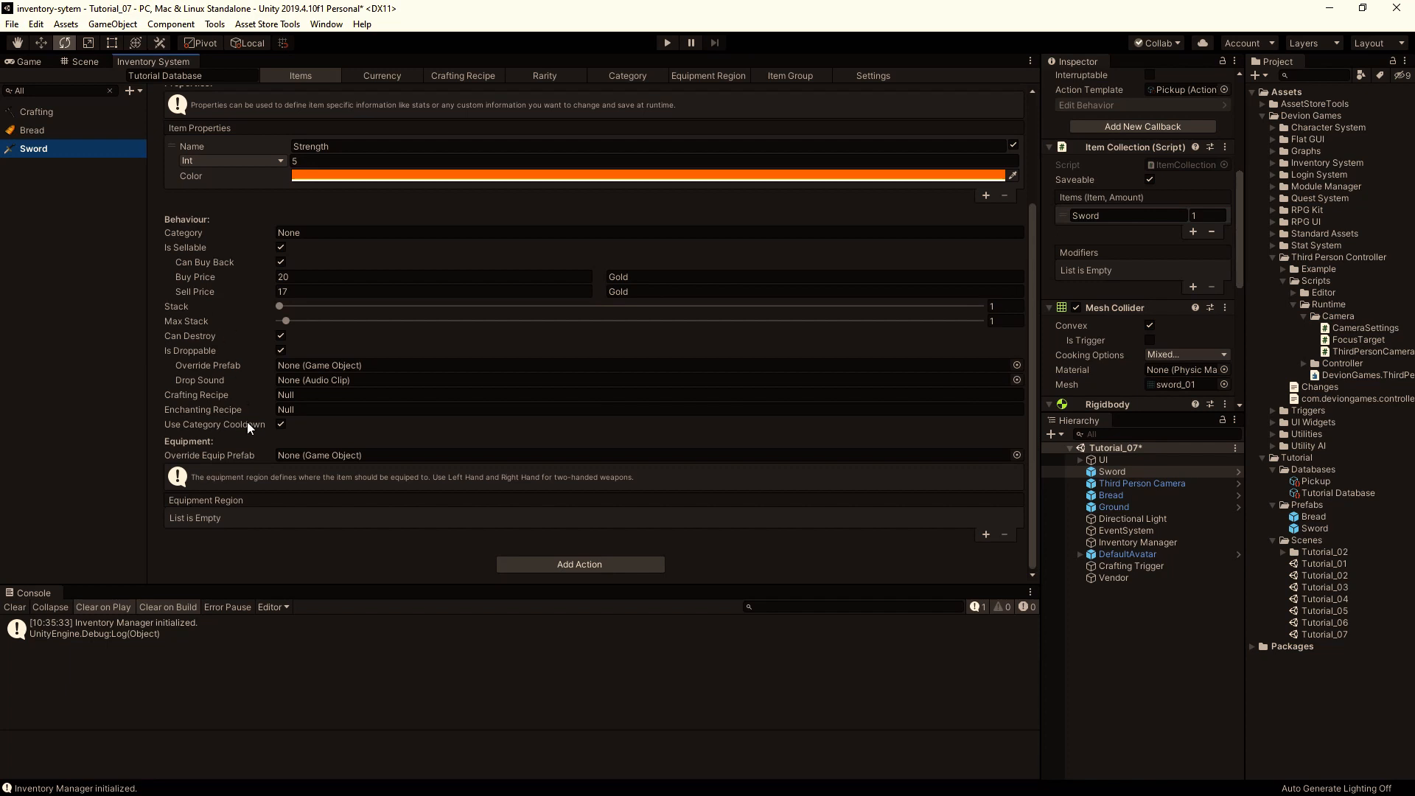
{"action": "scroll", "coordinate": [254, 363], "scroll_direction": "up", "scroll_amount": 4}
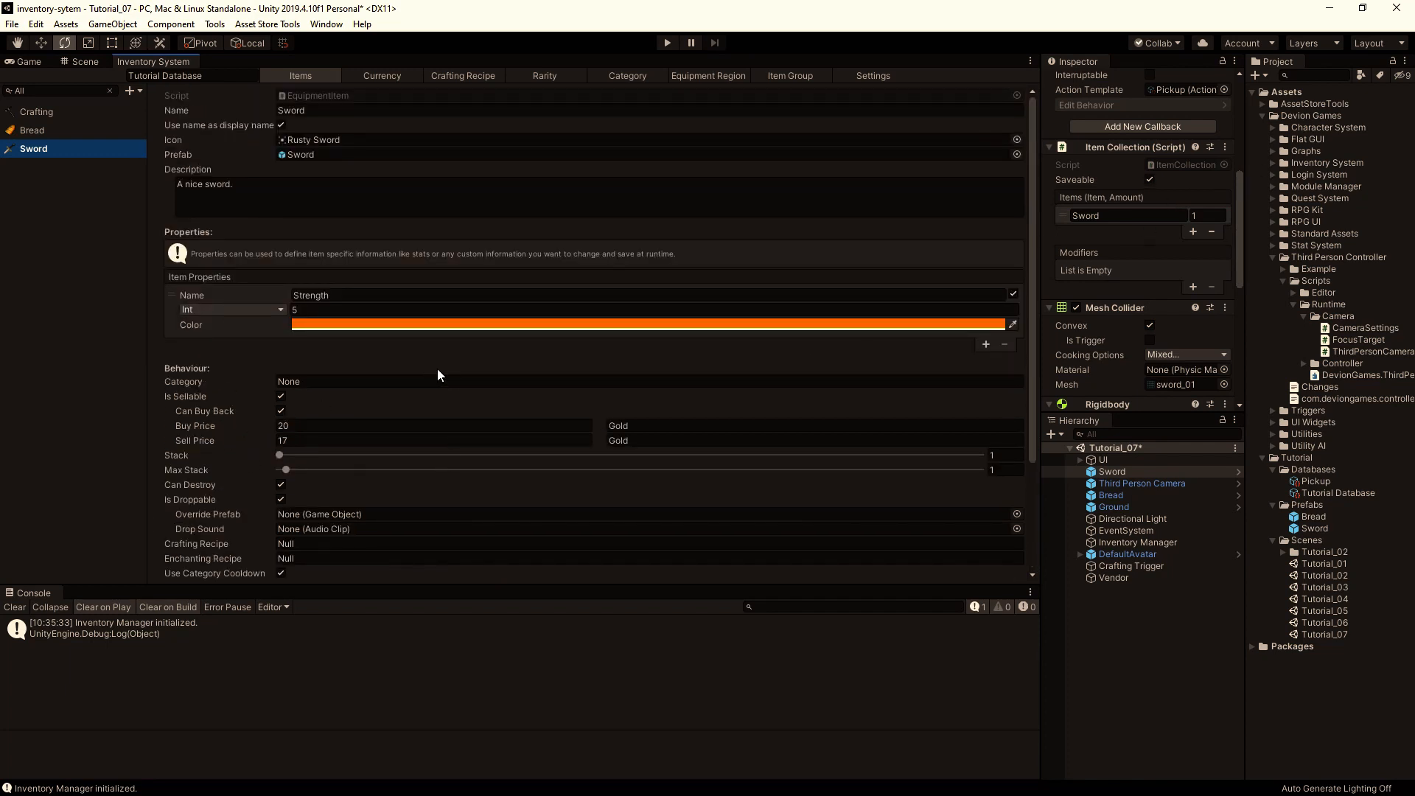
{"action": "left_click", "coordinate": [1151, 270]}
Create a Devion Games Inventory System Rarity modifier asset in the Tutorial/Databases folder, keeping its default name.
{"action": "right_click", "coordinate": [1314, 469]}
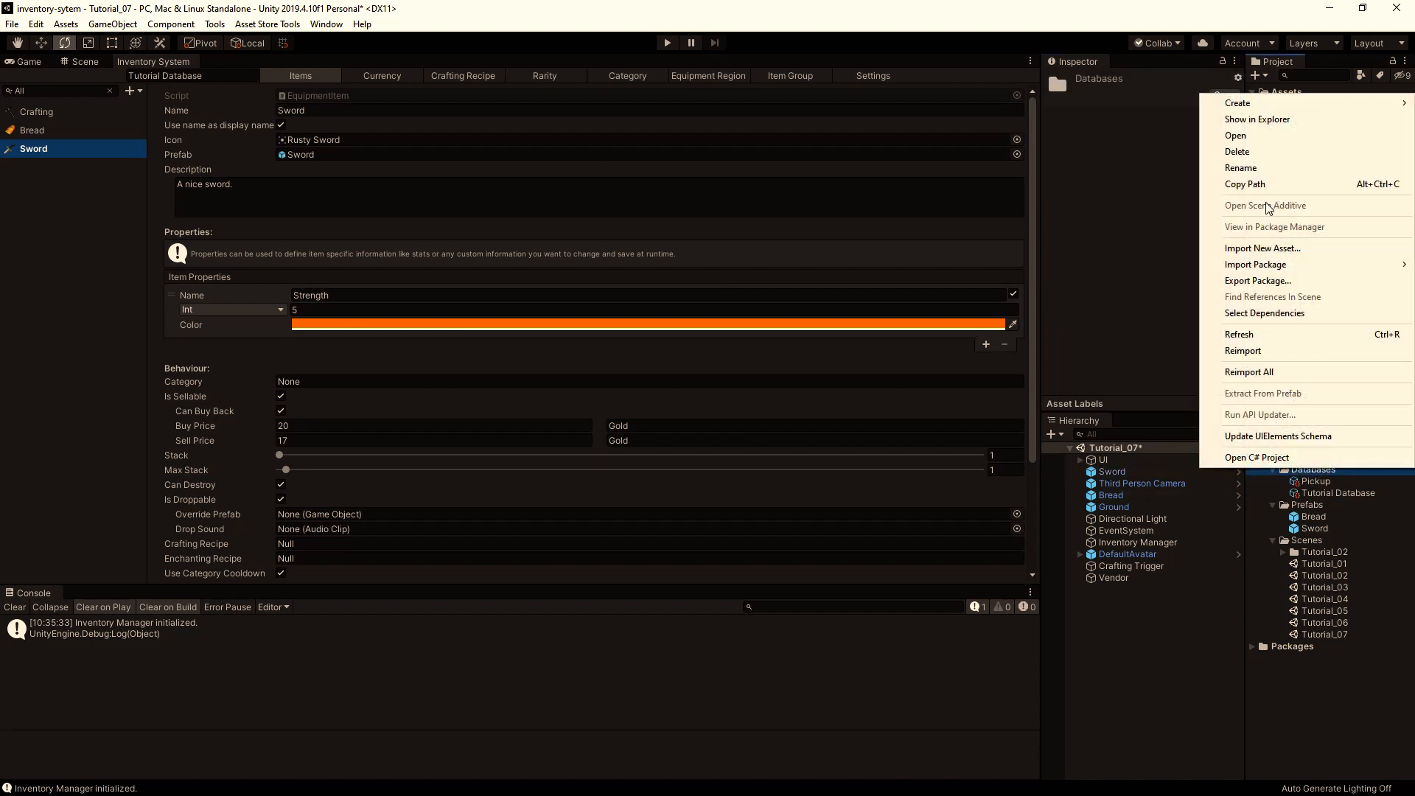
{"action": "mouse_move", "coordinate": [1246, 103]}
{"action": "mouse_move", "coordinate": [1088, 94]}
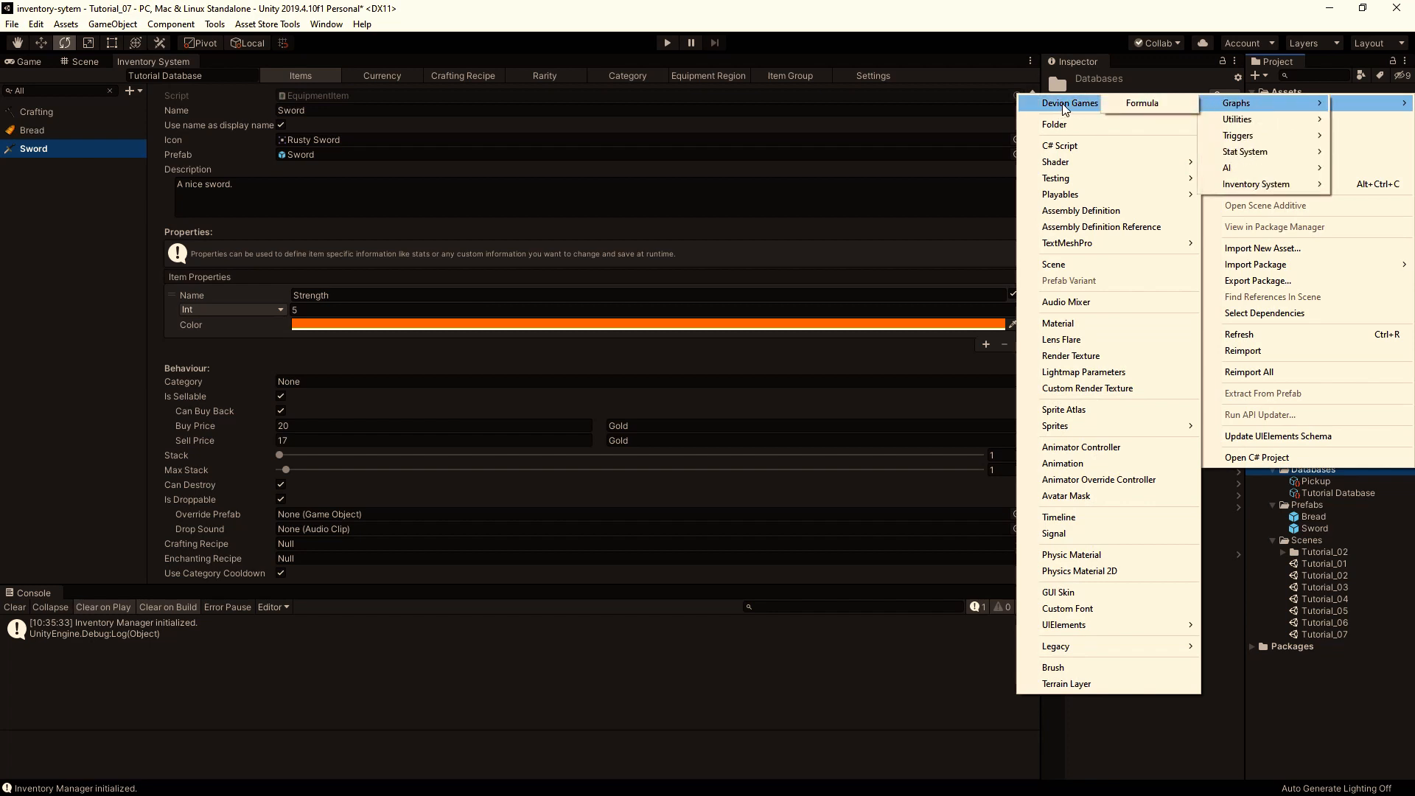
{"action": "mouse_move", "coordinate": [1261, 184]}
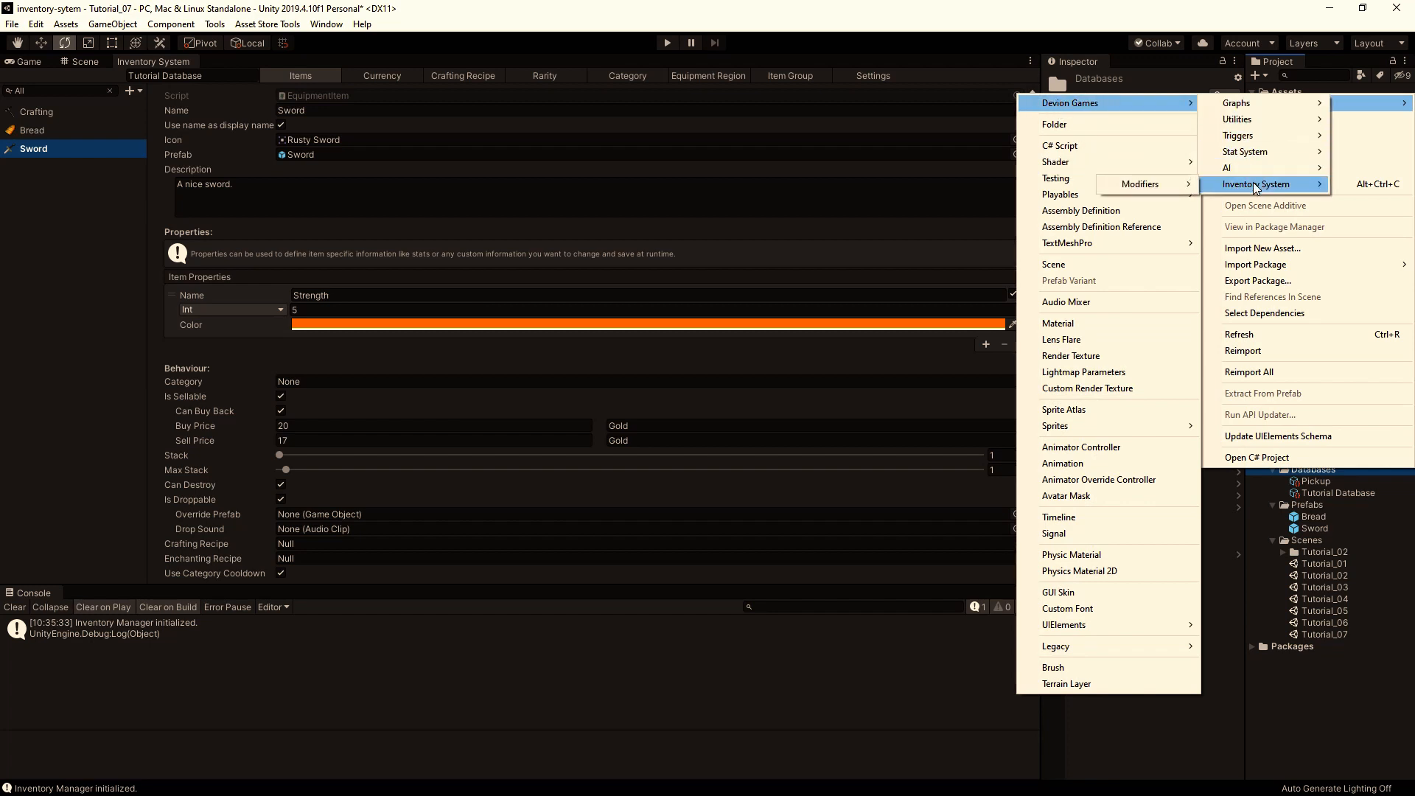
{"action": "mouse_move", "coordinate": [1163, 185]}
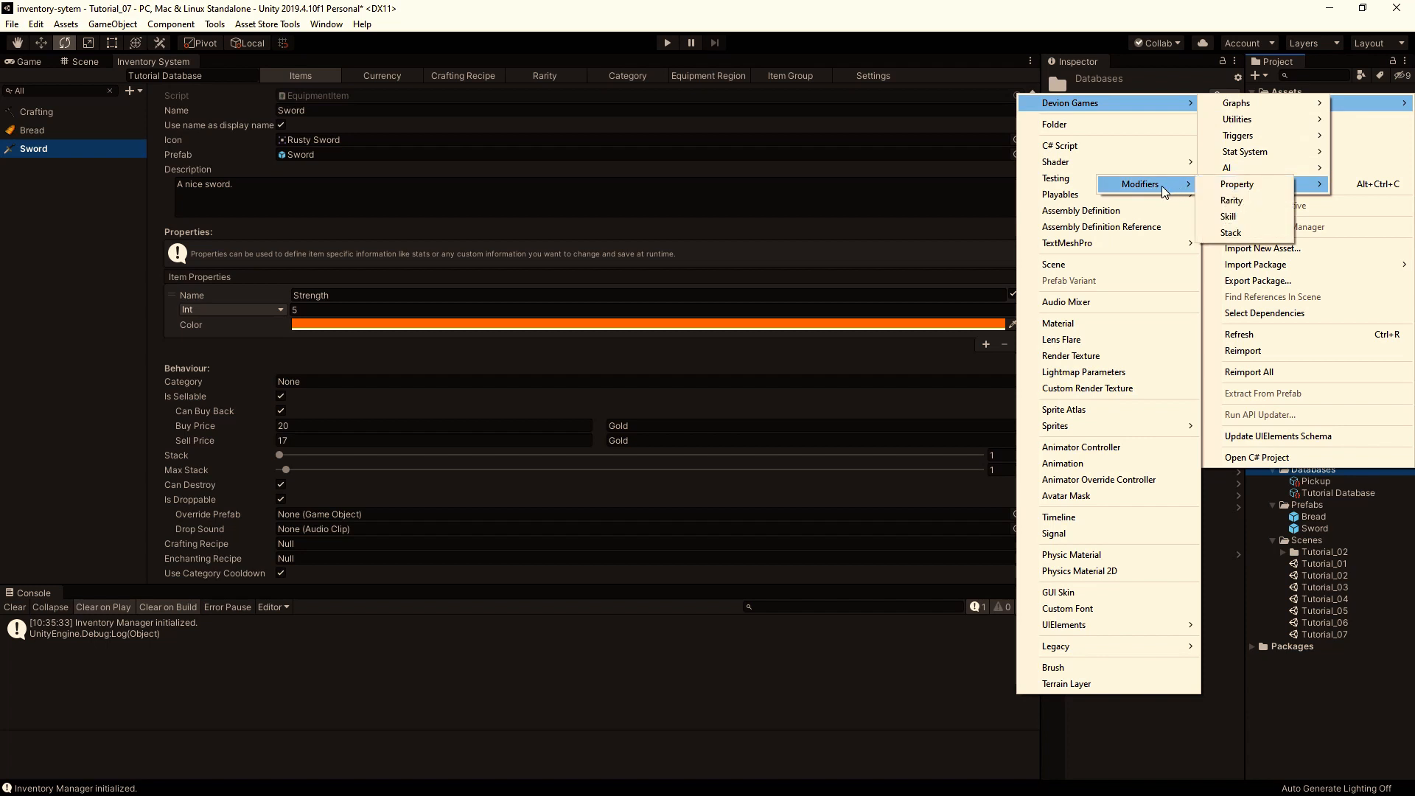
{"action": "left_click", "coordinate": [1241, 201]}
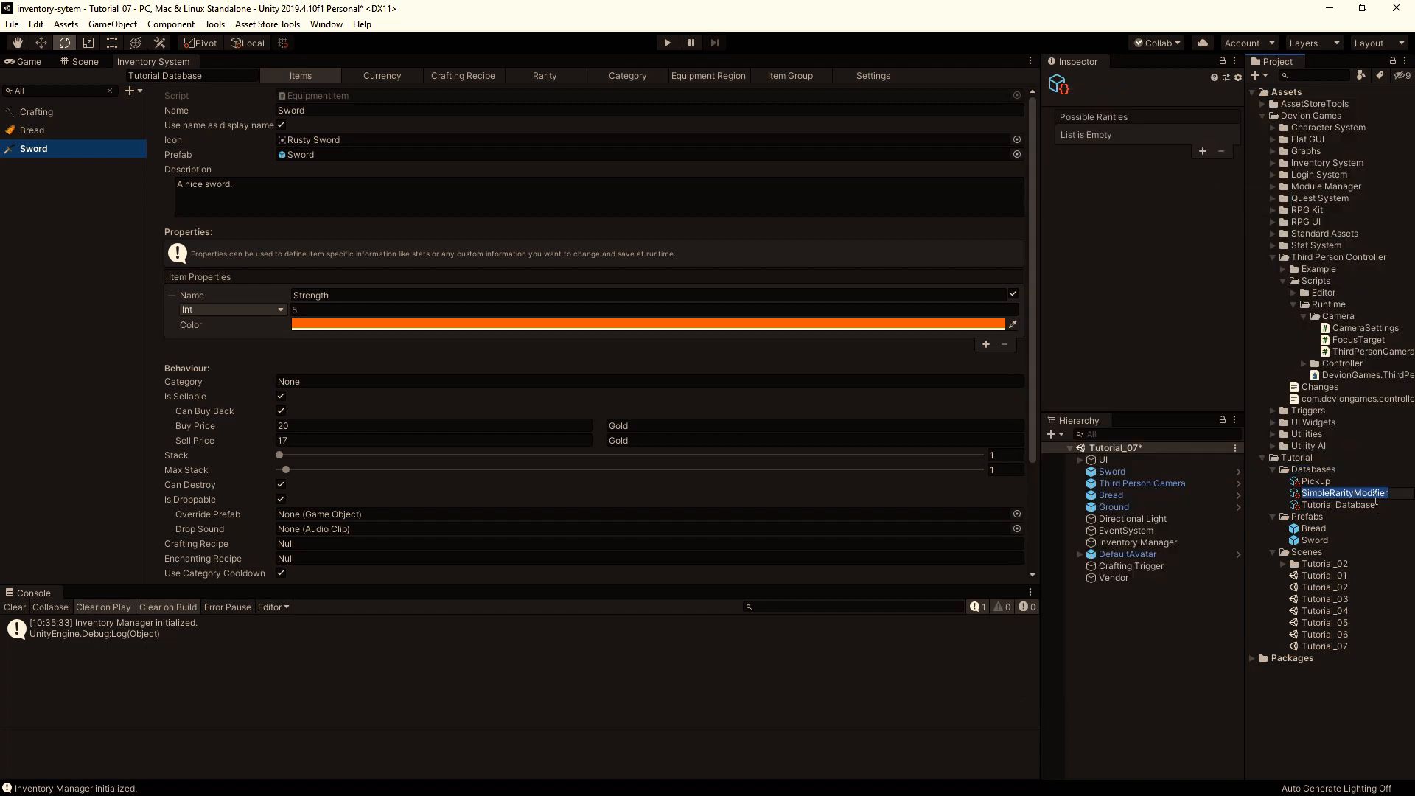
{"action": "key", "text": "Return"}
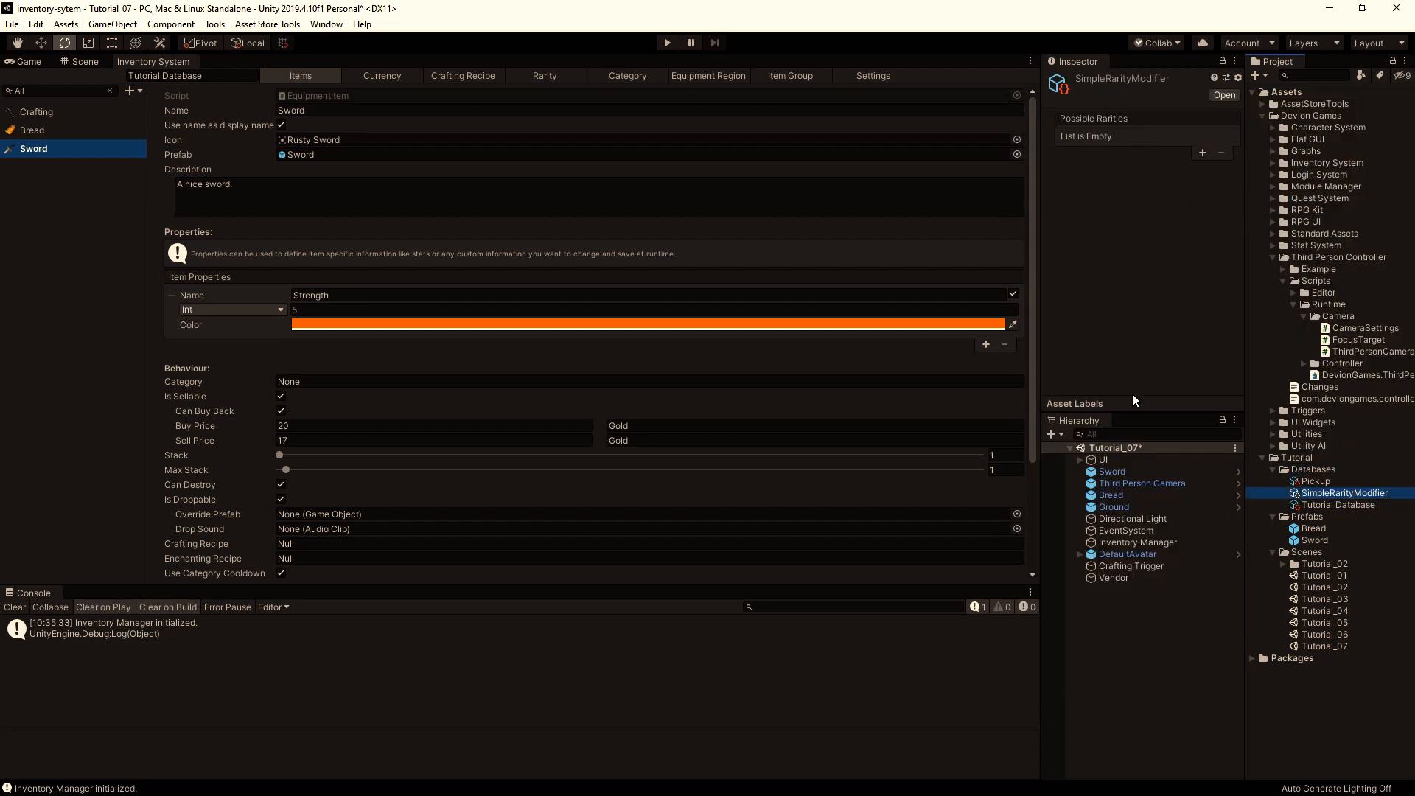
Add a modifier to the Sword entry in the Sword object's Item Collection and assign the SimpleRarityModifier asset to it.
{"action": "left_click", "coordinate": [1127, 474]}
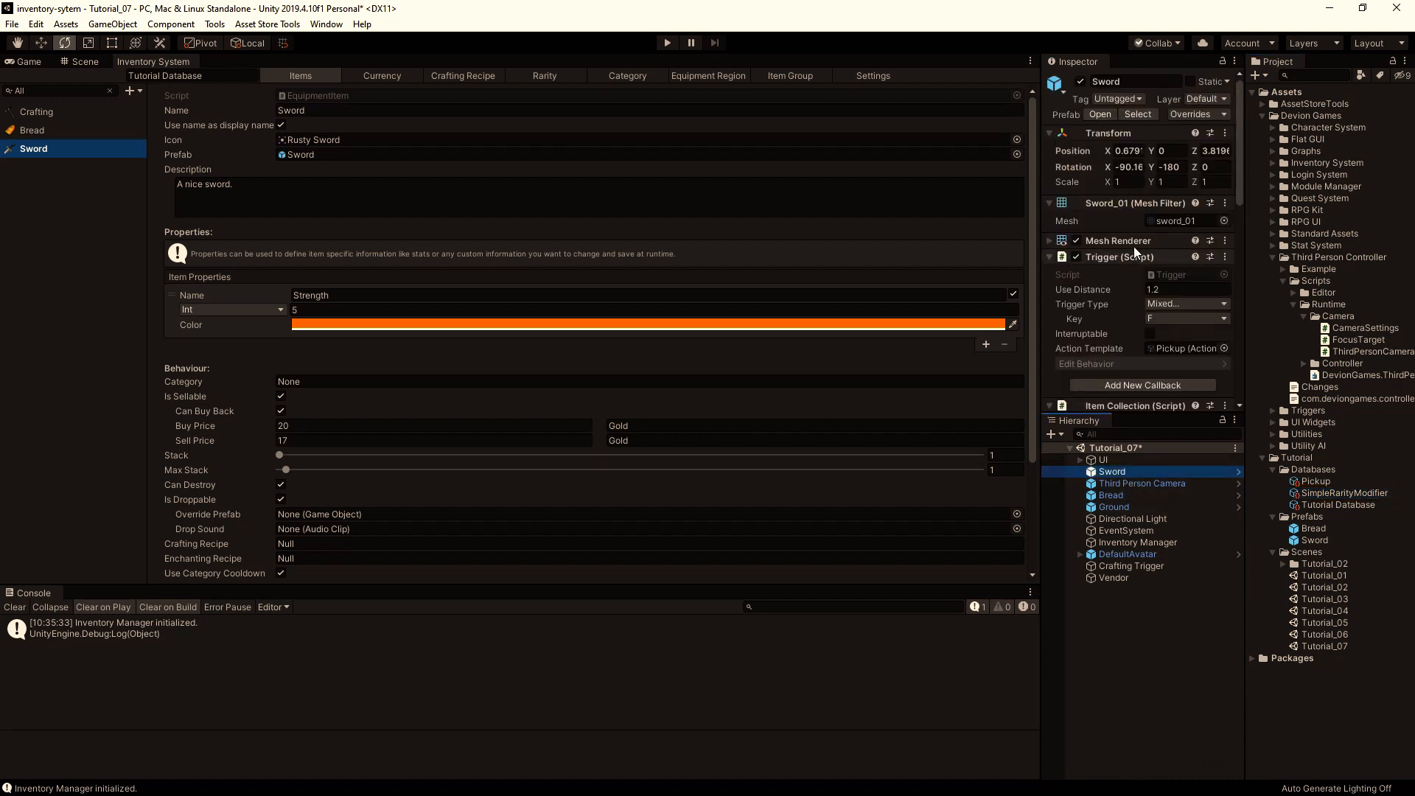
{"action": "scroll", "coordinate": [1143, 254], "scroll_direction": "down", "scroll_amount": 5}
{"action": "left_click", "coordinate": [1066, 209]}
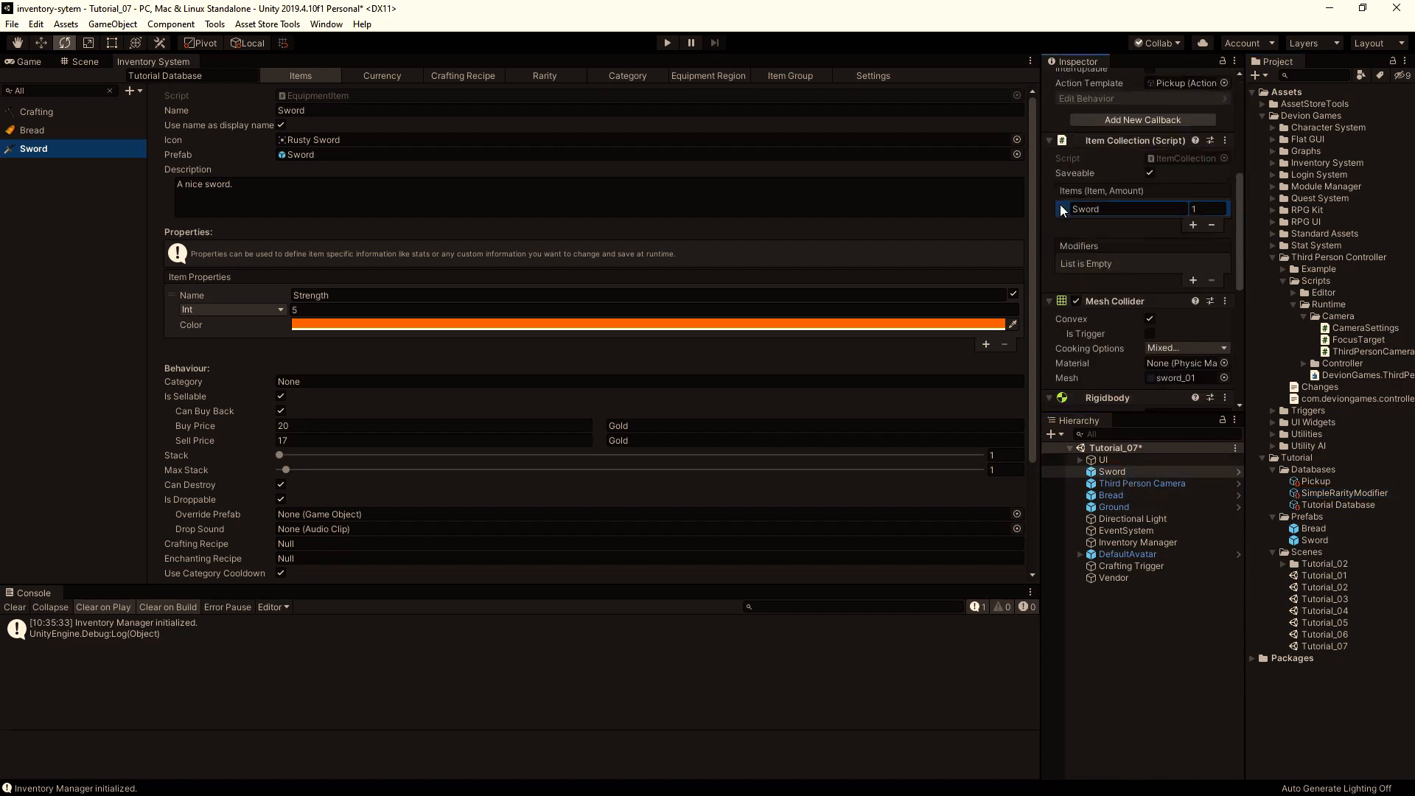
{"action": "left_click", "coordinate": [1193, 281]}
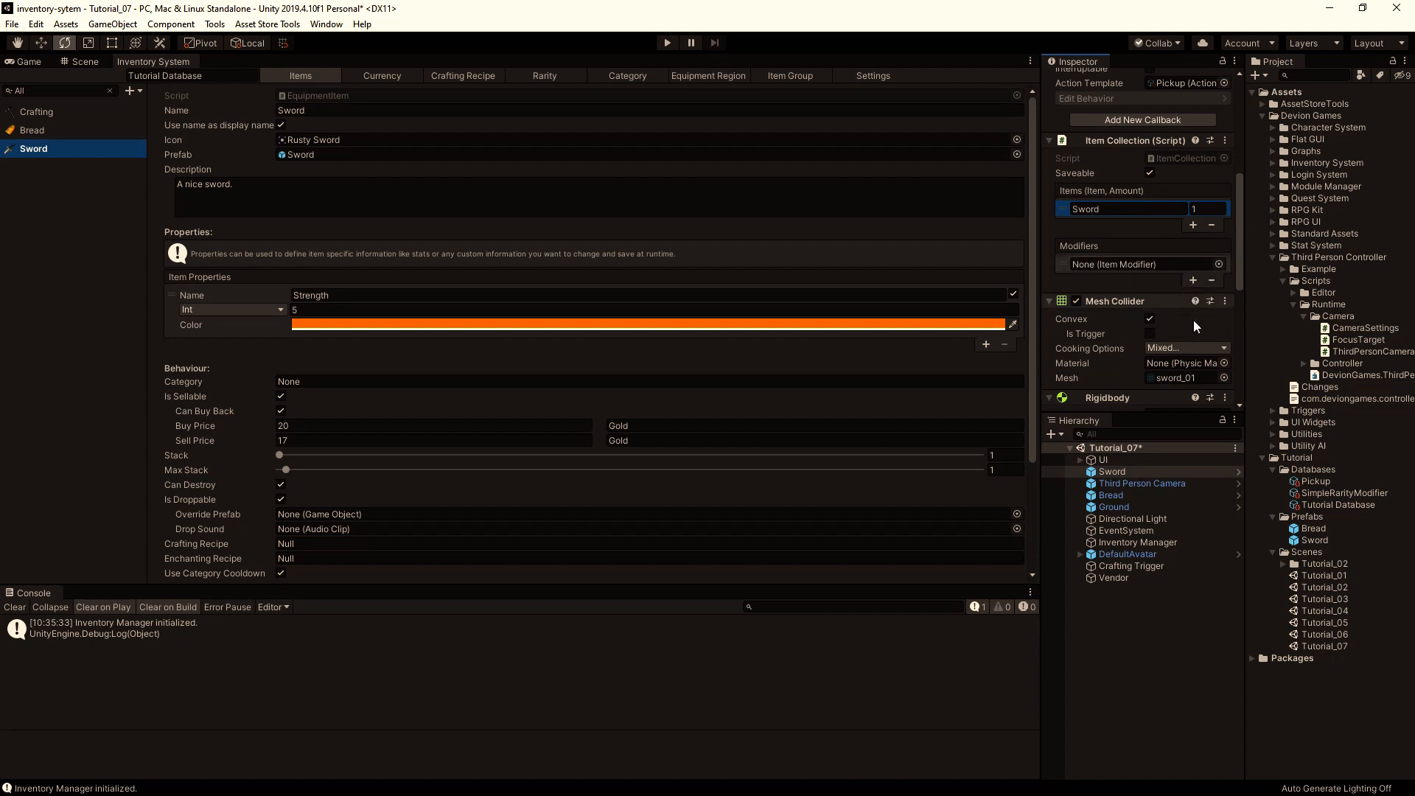
{"action": "left_click_drag", "start_coordinate": [1343, 492], "coordinate": [1080, 259]}
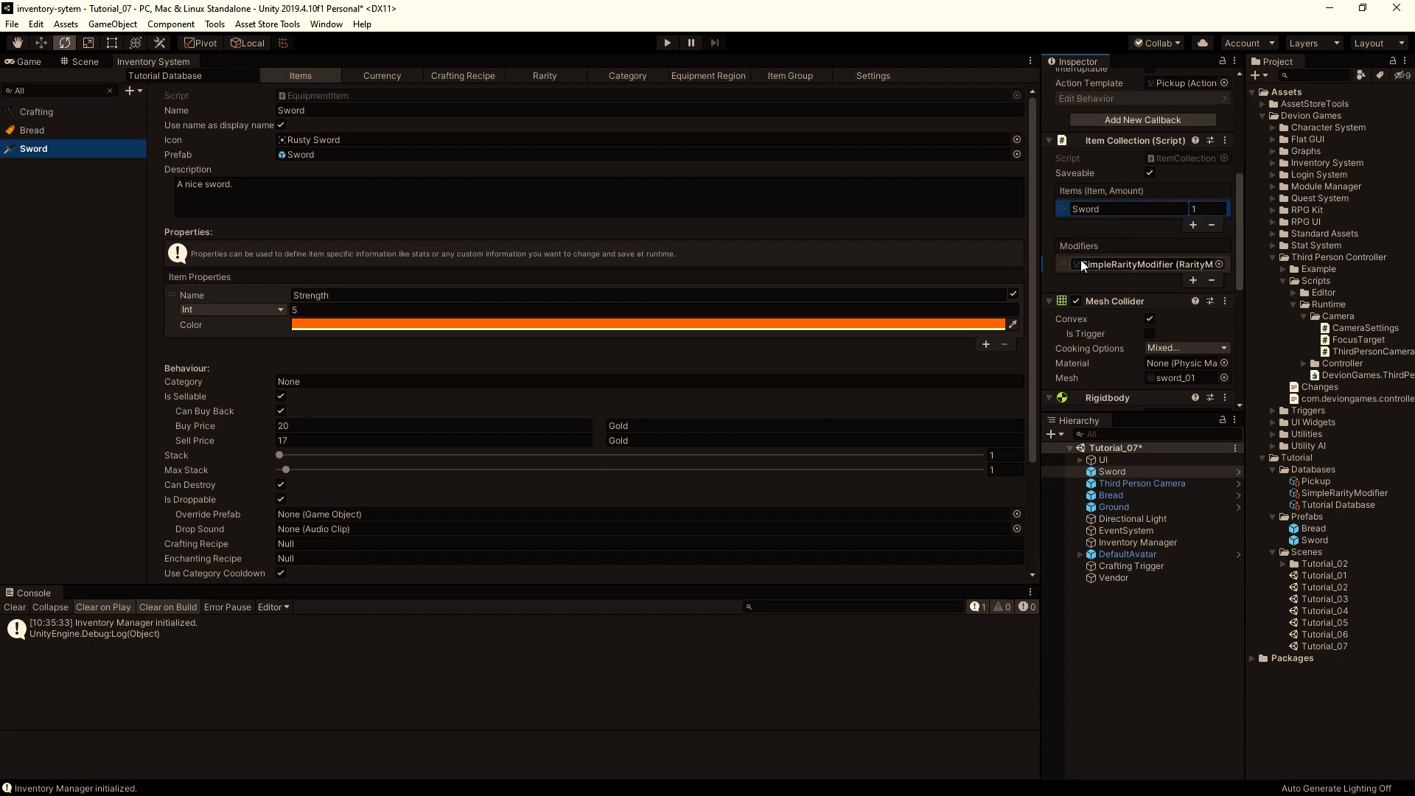
Apply the Sword object's item modifier override to its prefab.
{"action": "scroll", "coordinate": [1151, 191], "scroll_direction": "up", "scroll_amount": 6}
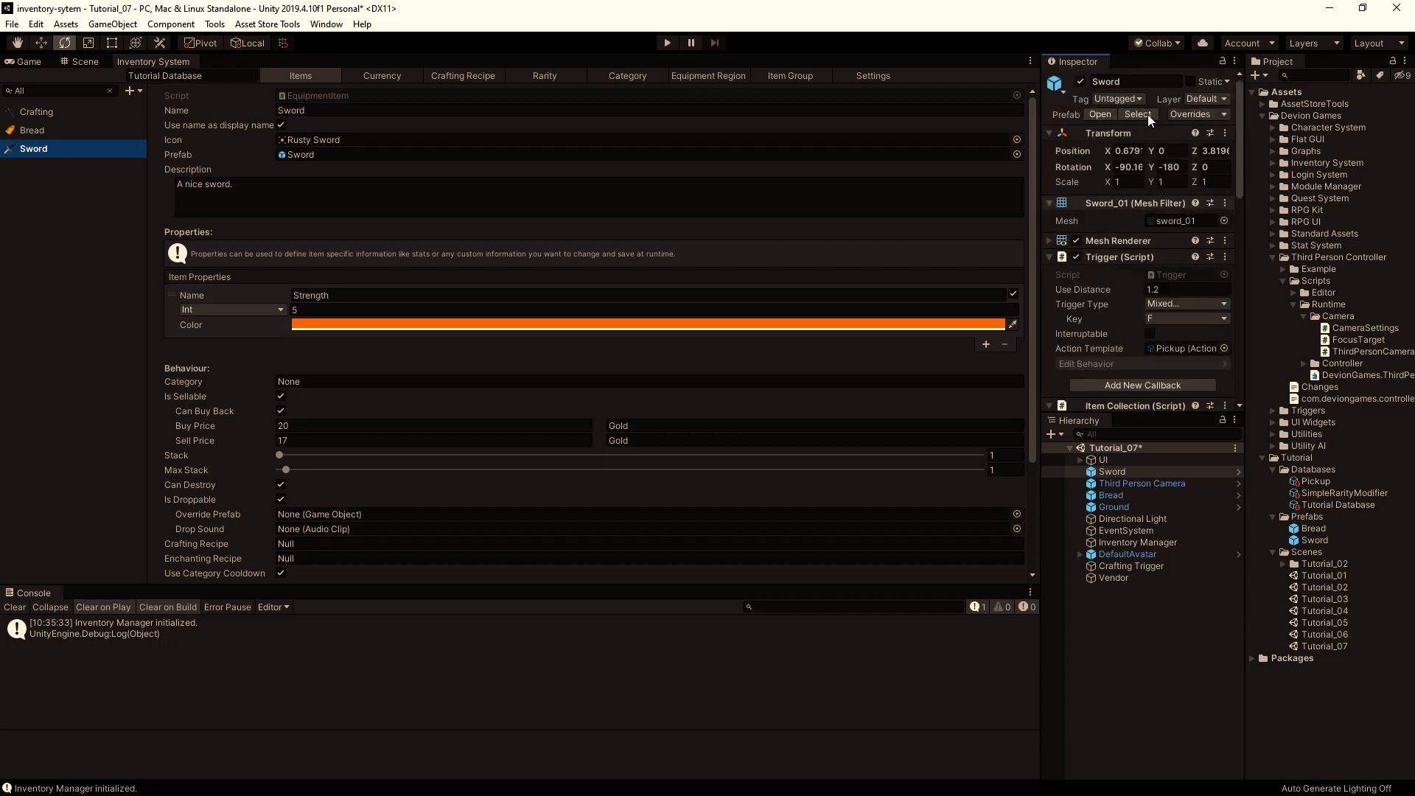
{"action": "left_click", "coordinate": [1188, 114]}
{"action": "left_click", "coordinate": [1349, 228]}
Add an empty entry to SimpleRarityModifier's Possible Rarities list and check the Tutorial Database for a rarity to assign.
{"action": "left_click", "coordinate": [1321, 493]}
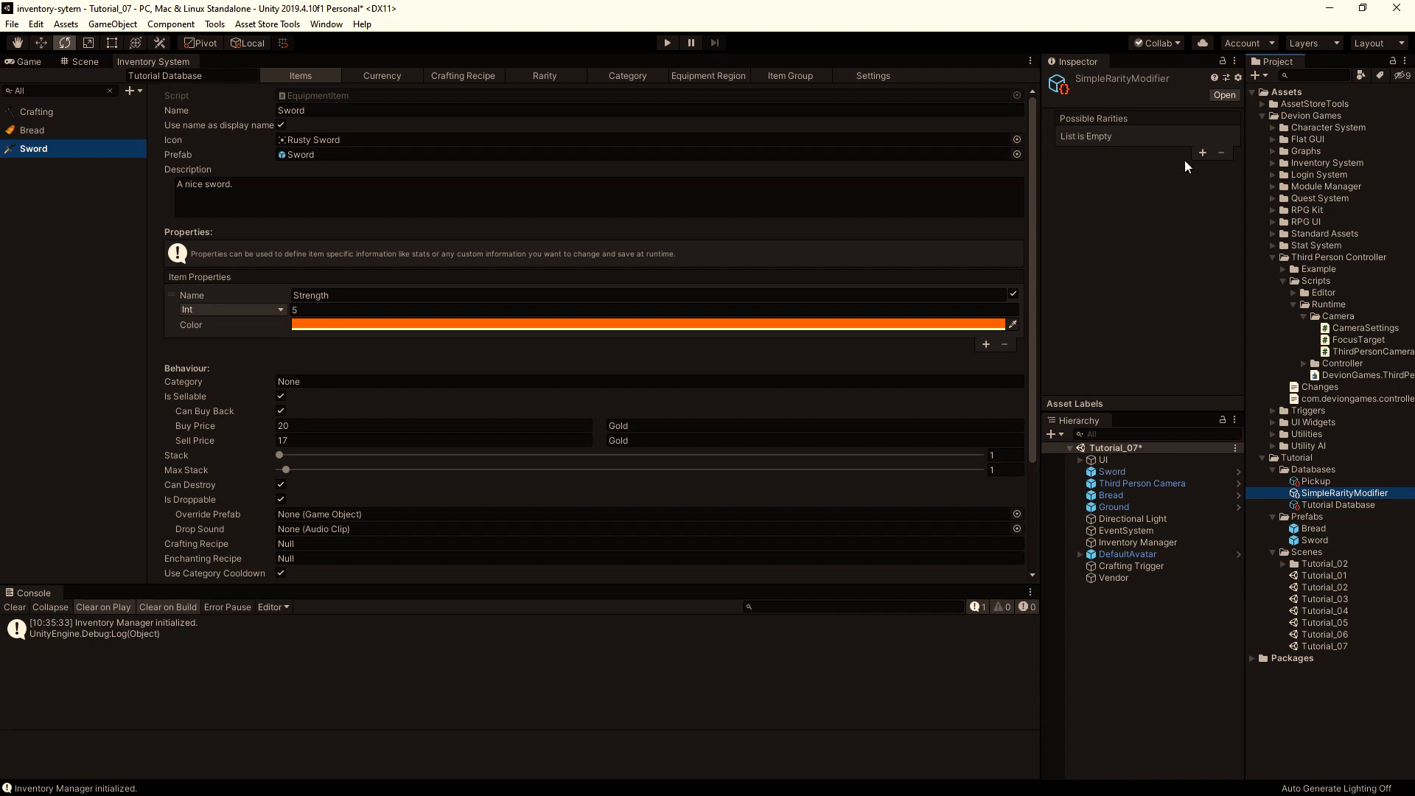
{"action": "left_click", "coordinate": [1202, 153]}
{"action": "left_click", "coordinate": [1077, 139]}
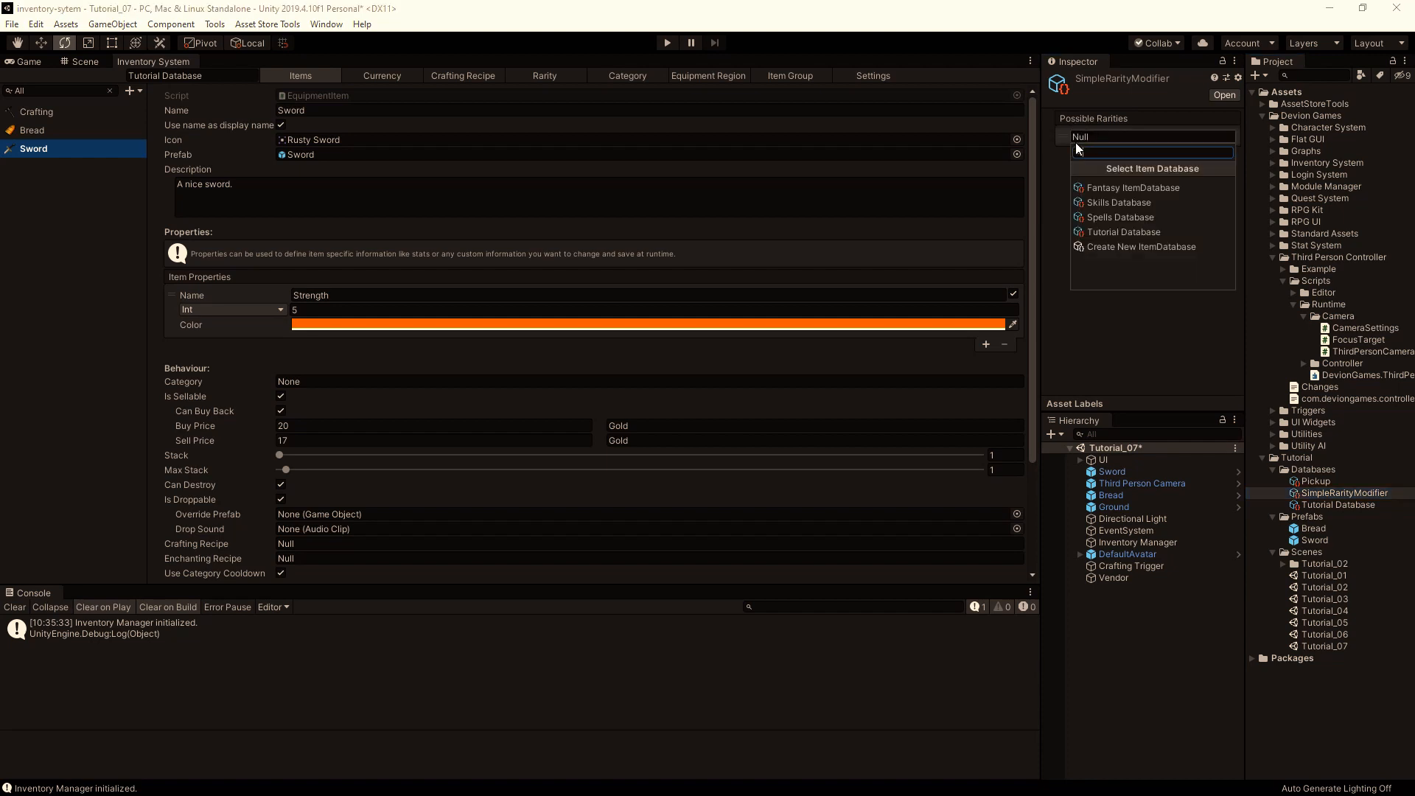
{"action": "left_click", "coordinate": [1106, 230]}
{"action": "left_click", "coordinate": [1134, 365]}
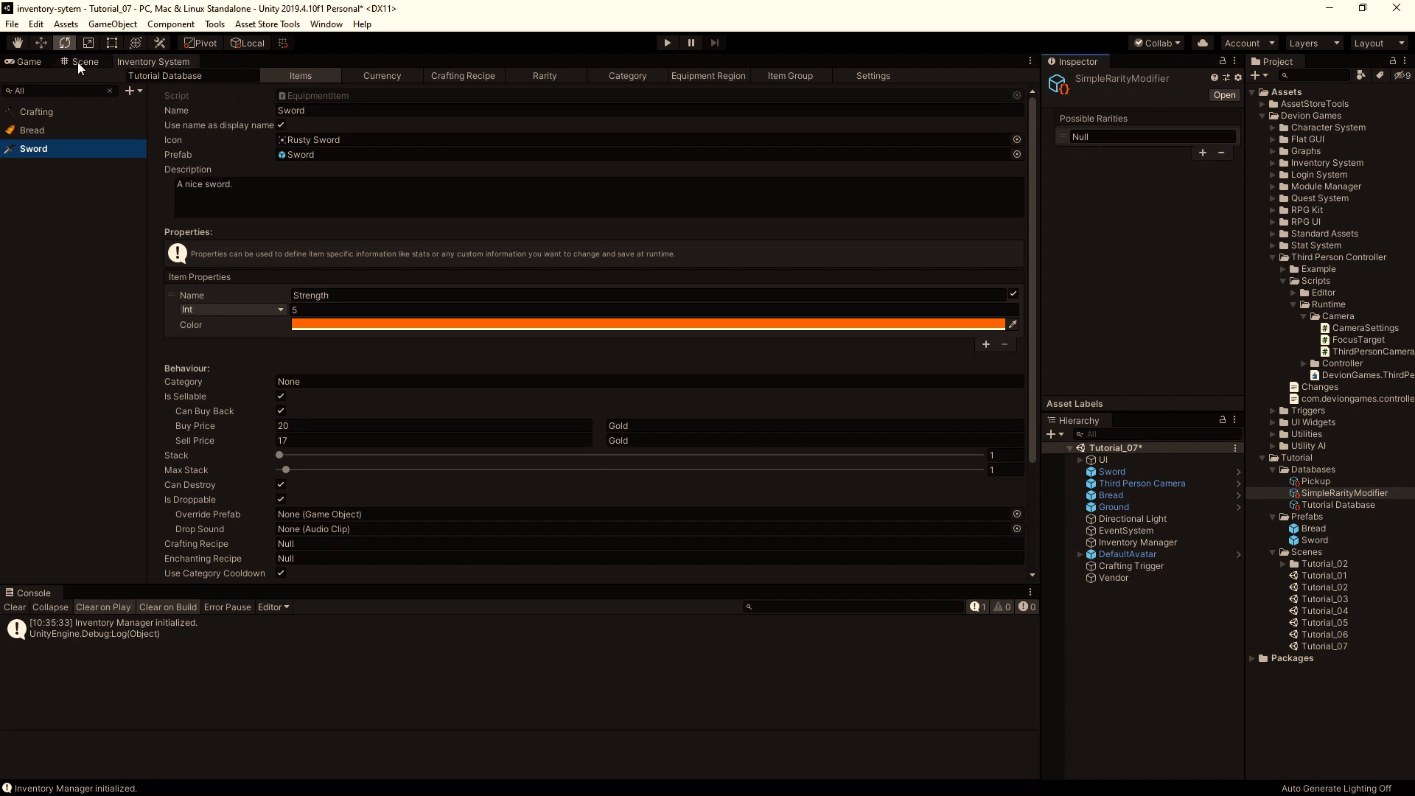
Add a rarity named Junk to the Tutorial Database and set its color to grey 989898.
{"action": "left_click", "coordinate": [565, 75]}
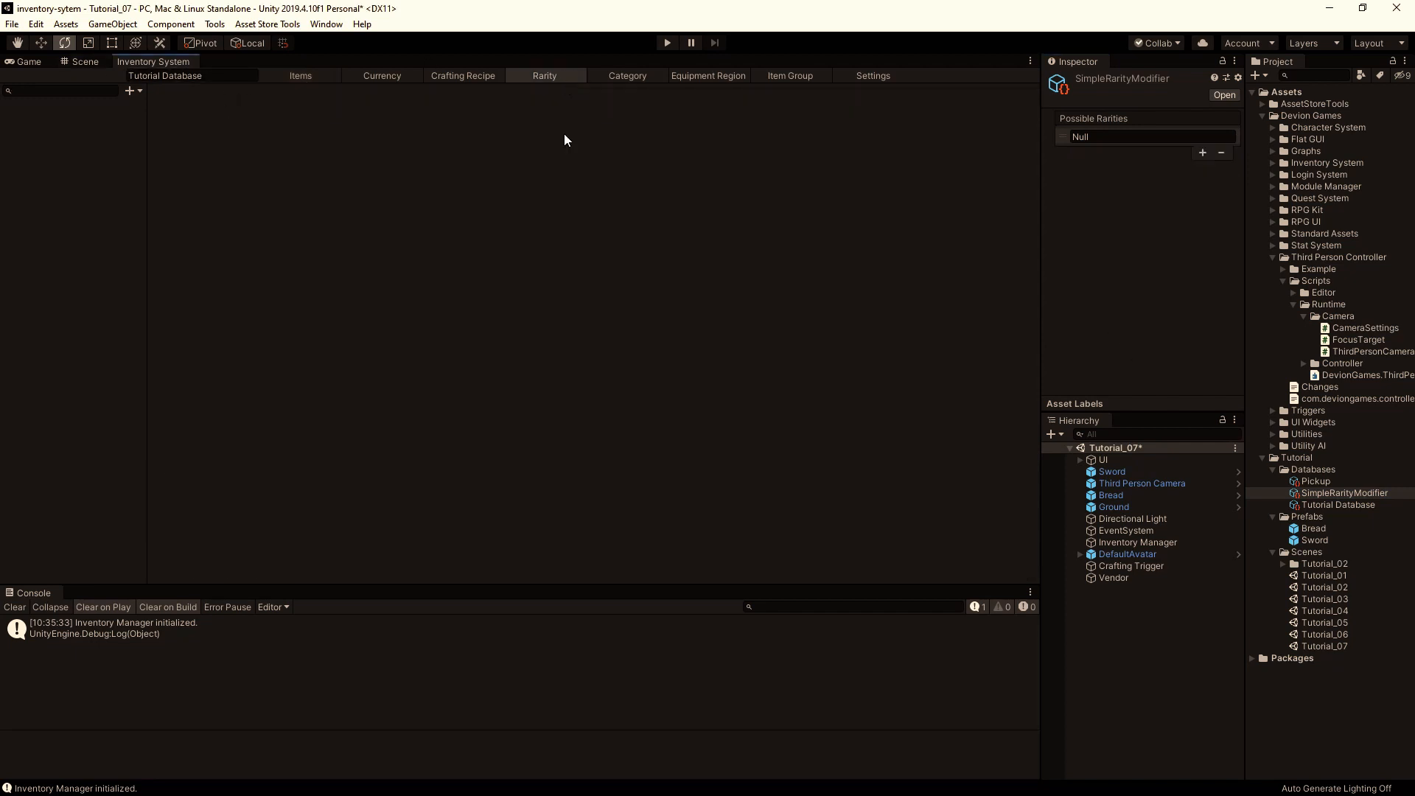
{"action": "left_click", "coordinate": [130, 90]}
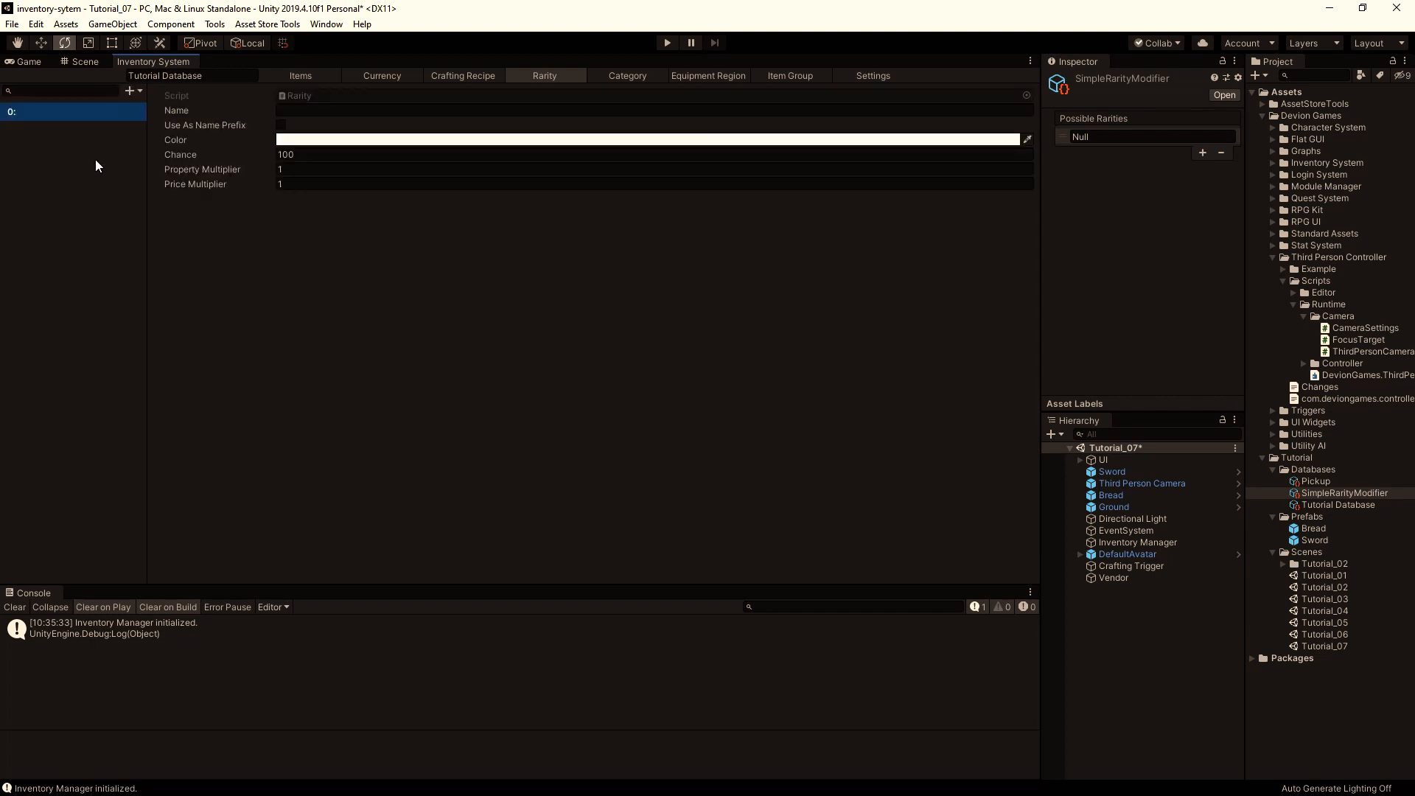
{"action": "left_click", "coordinate": [359, 109]}
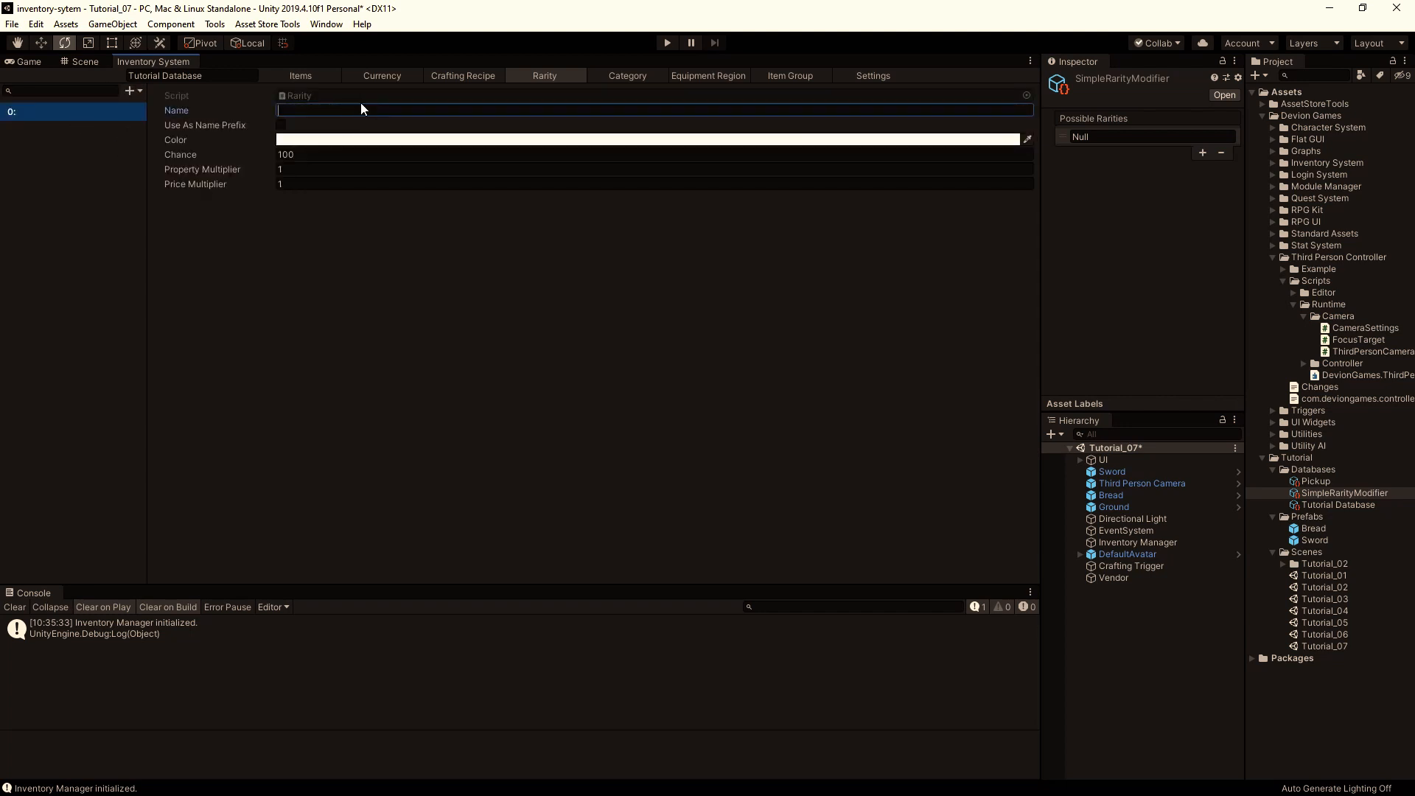
{"action": "type", "text": "Junk"}
{"action": "left_click", "coordinate": [306, 140]}
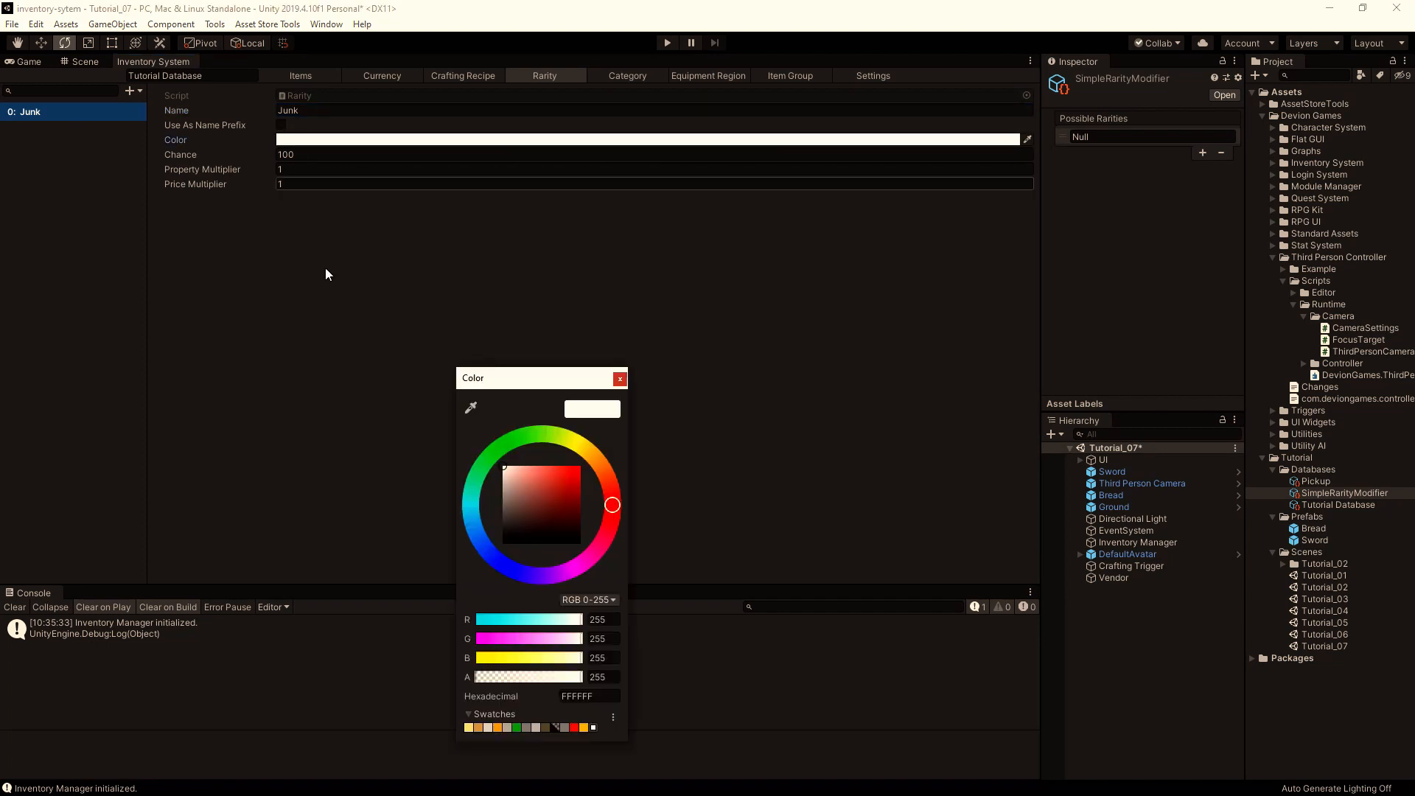
{"action": "left_click_drag", "start_coordinate": [521, 471], "coordinate": [500, 498]}
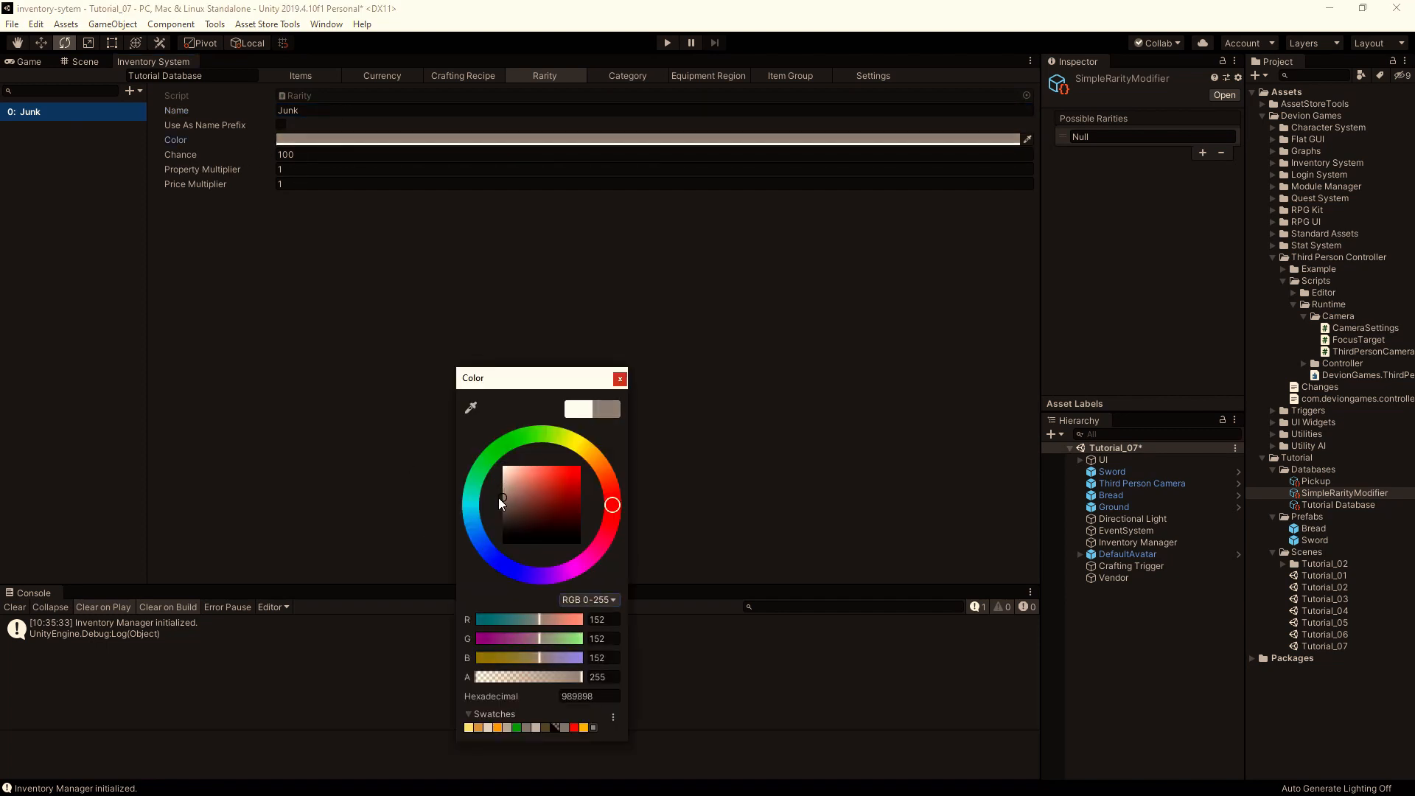
{"action": "left_click", "coordinate": [620, 379]}
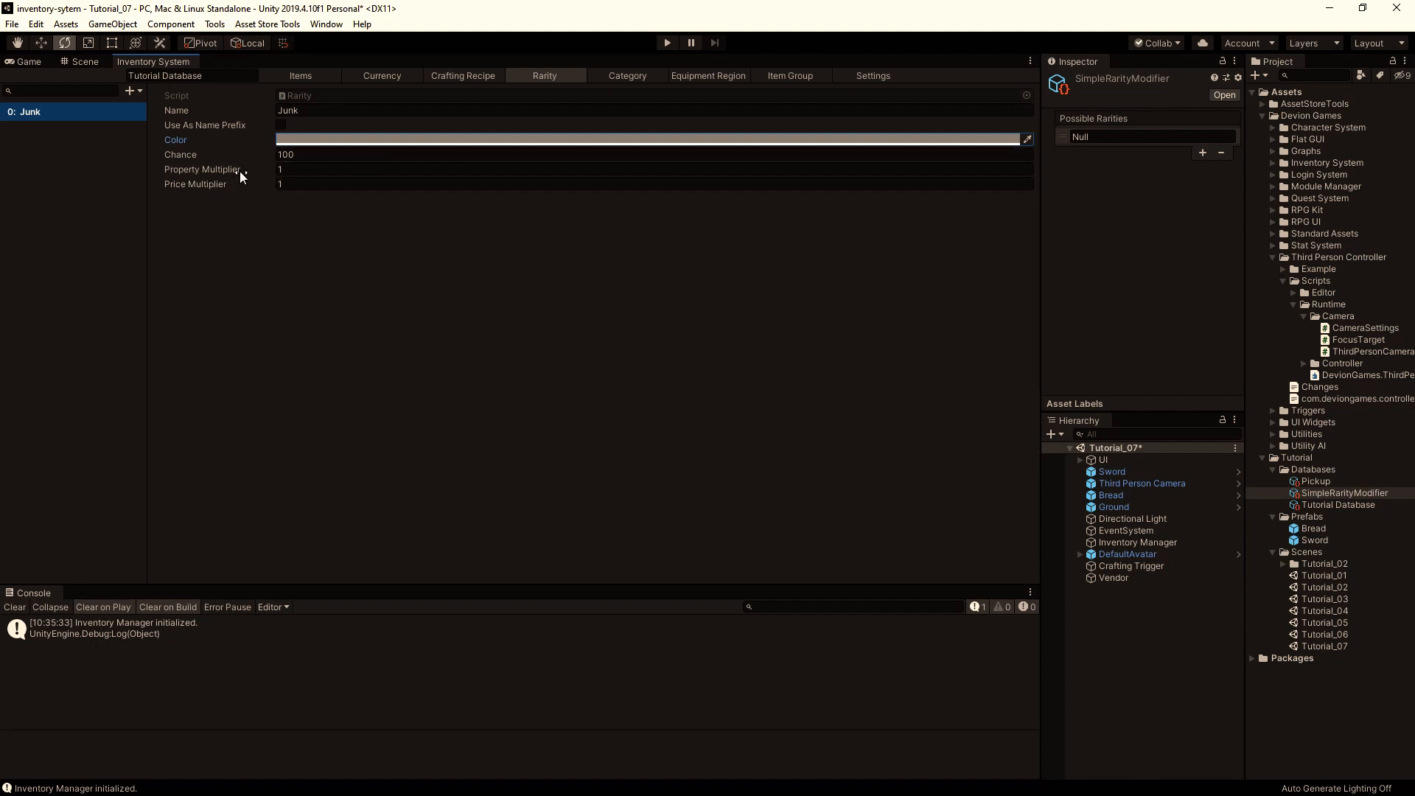
Set the Junk rarity's Property Multiplier to 0.7 and check the Sword item's Strength property that it scales.
{"action": "left_click", "coordinate": [289, 169]}
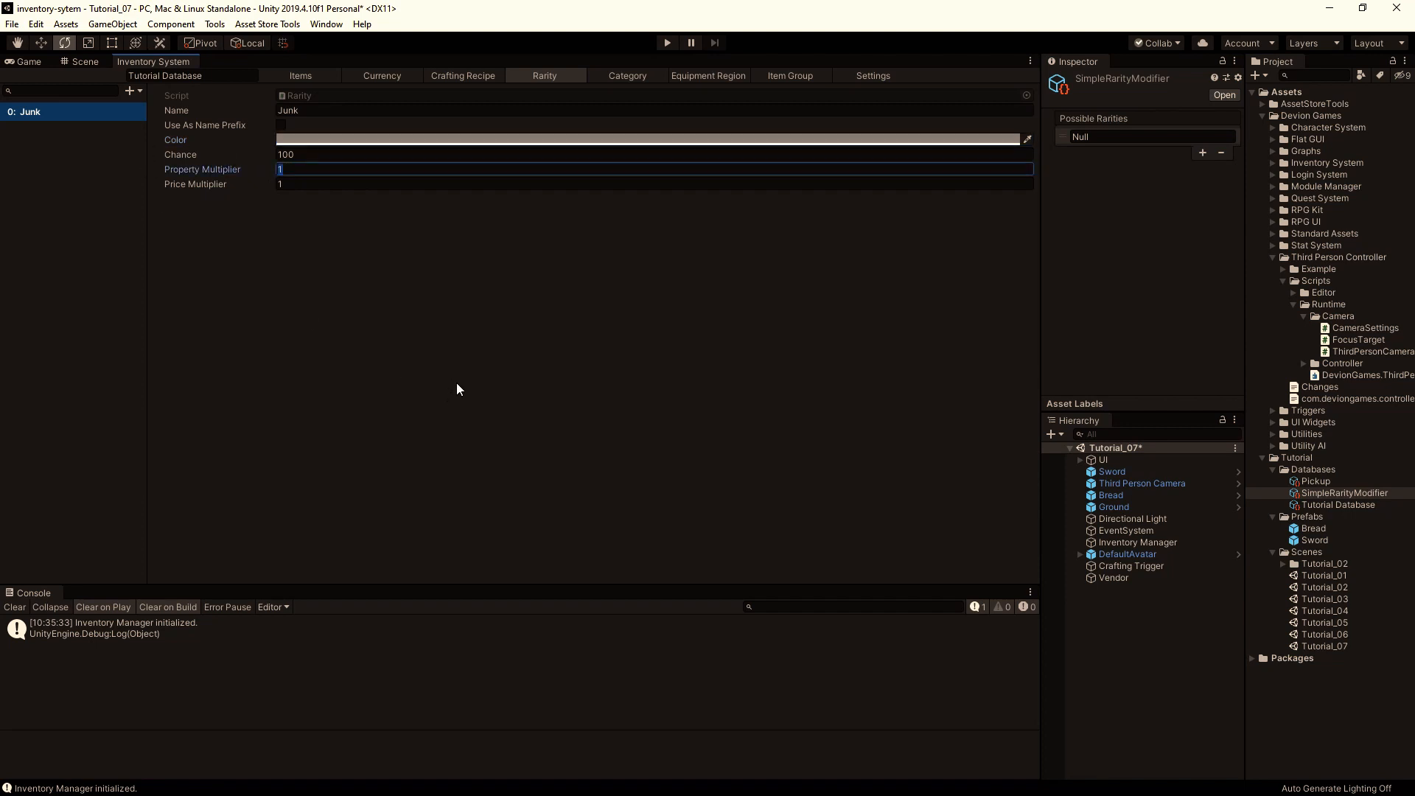
{"action": "type", "text": "0.7"}
{"action": "left_click", "coordinate": [303, 70]}
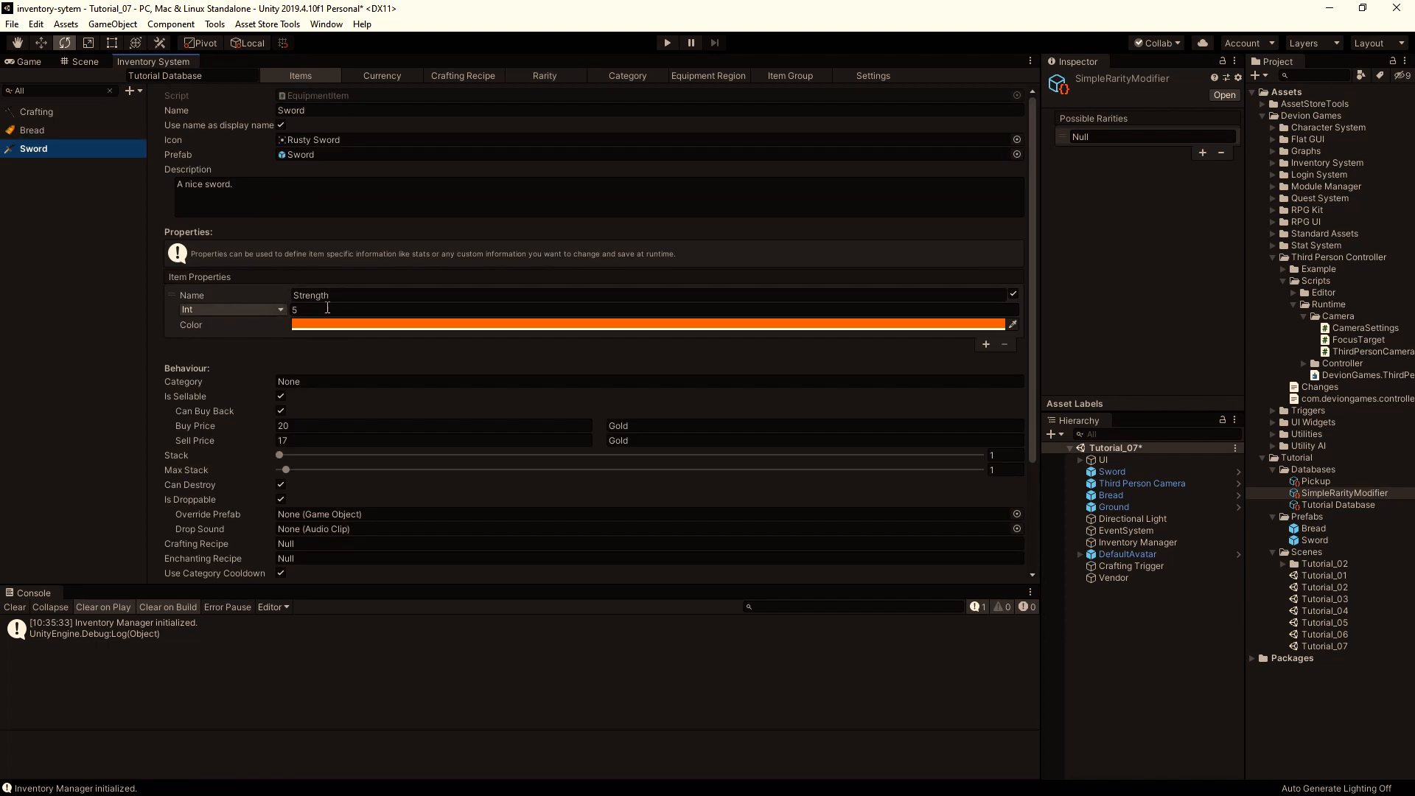
{"action": "left_click", "coordinate": [297, 310]}
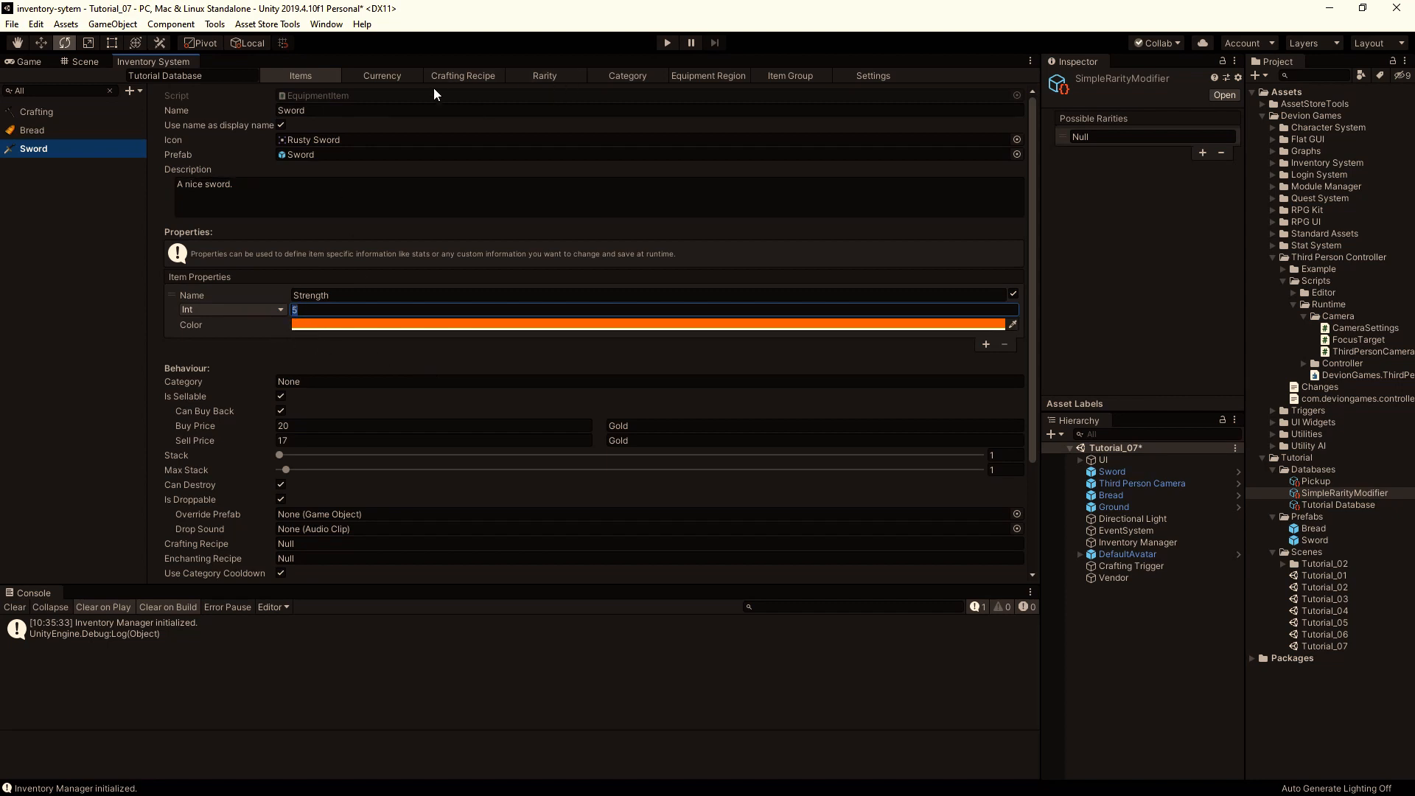
{"action": "left_click", "coordinate": [527, 77]}
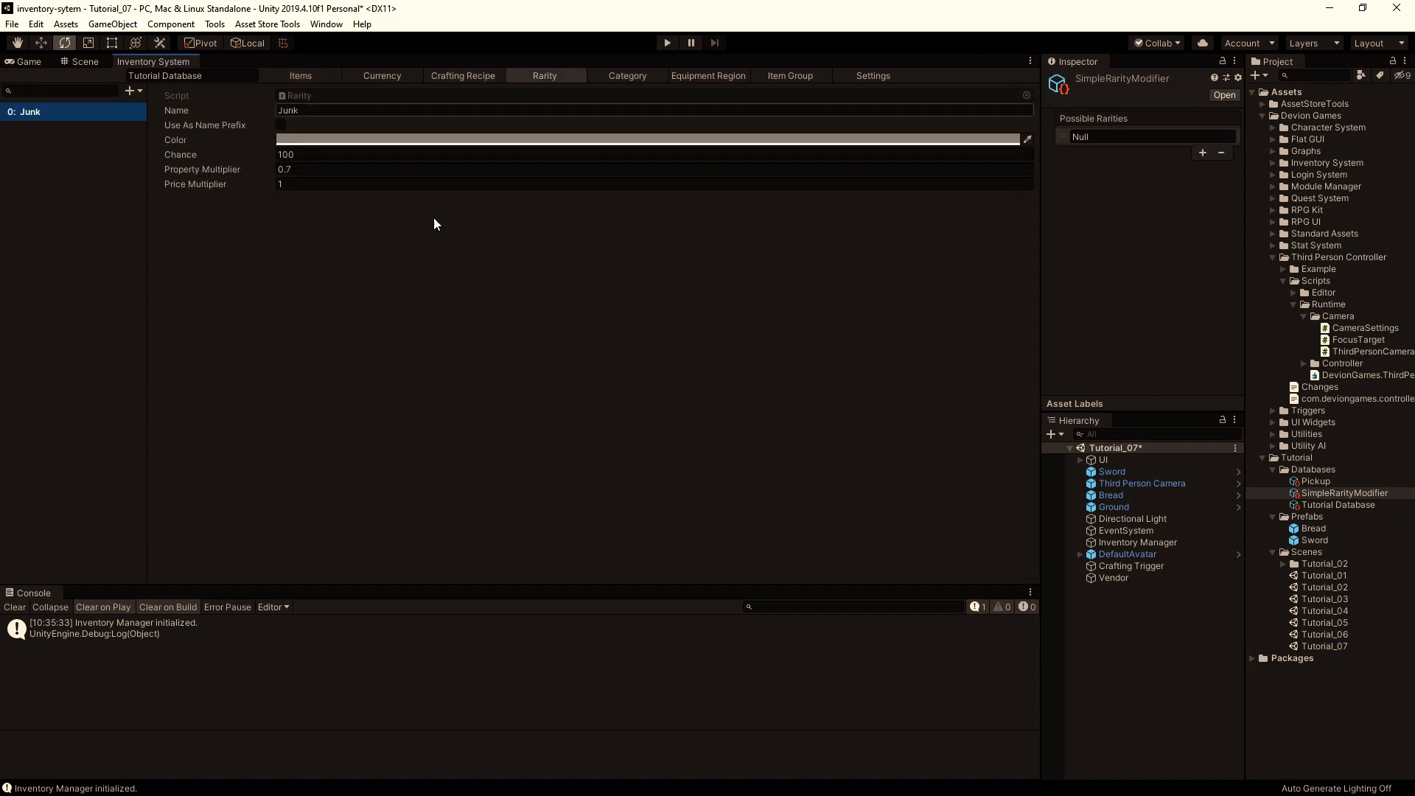
Add a second rarity named Common to the database with a Chance of 90.
{"action": "left_click", "coordinate": [132, 90]}
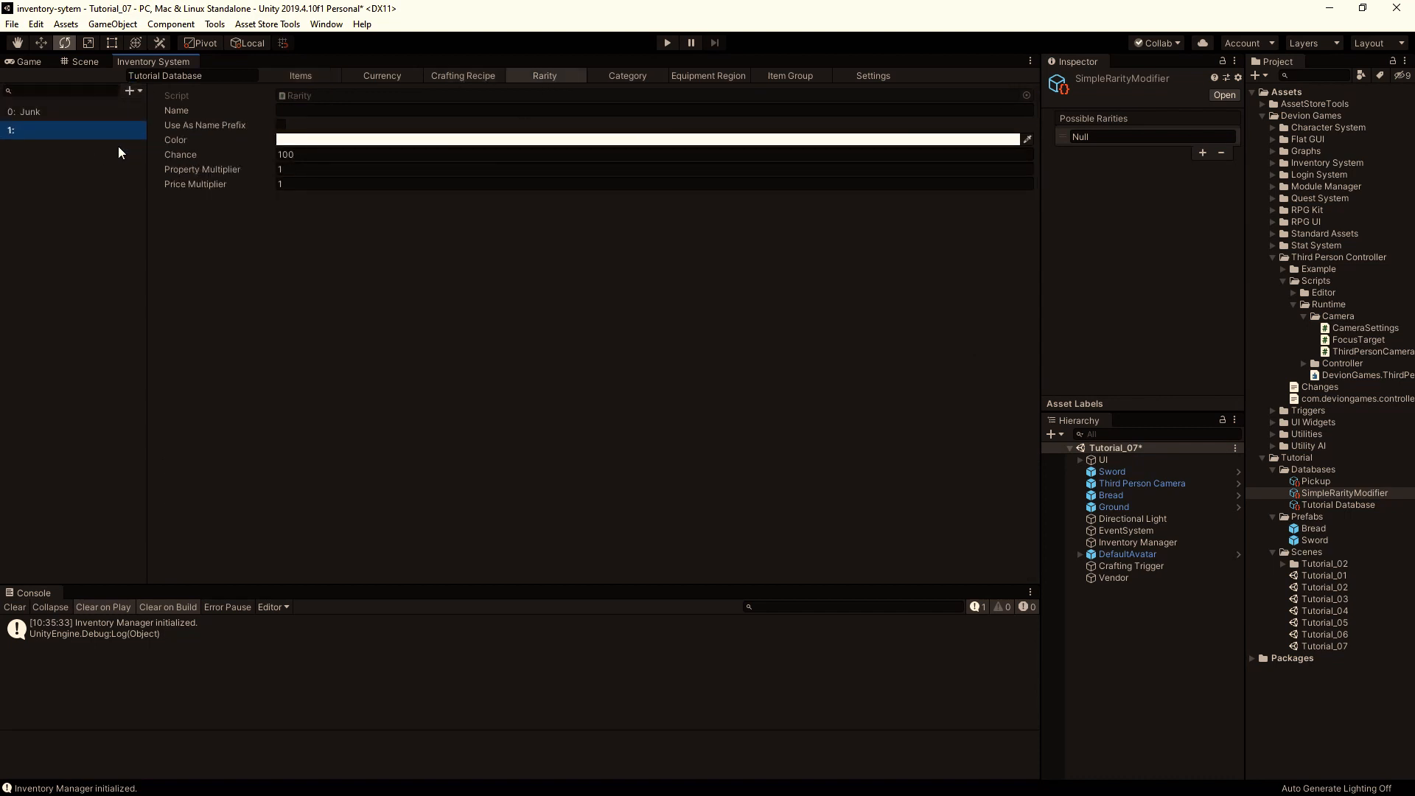
{"action": "left_click", "coordinate": [326, 111]}
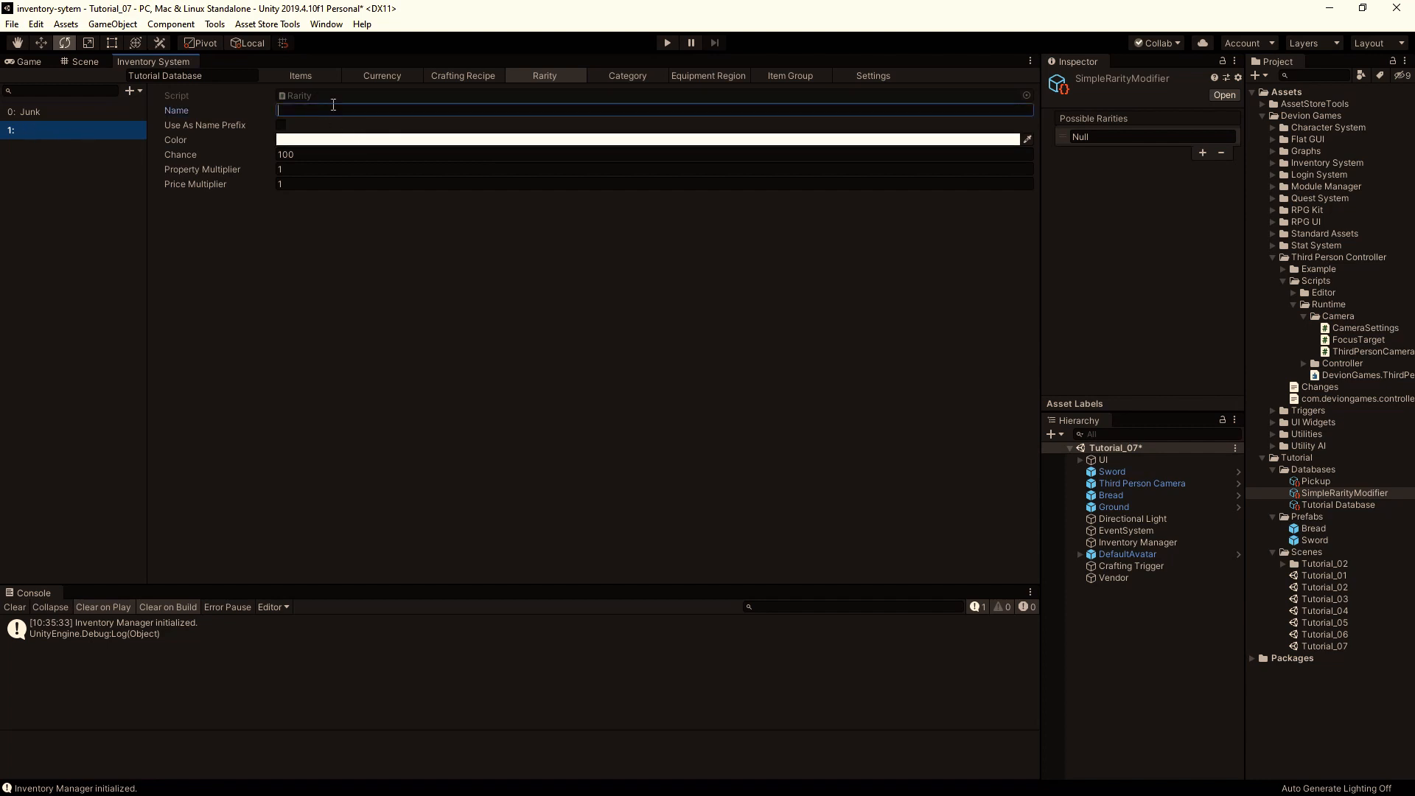
{"action": "type", "text": "Common"}
{"action": "left_click", "coordinate": [301, 155]}
{"action": "type", "text": "90"}
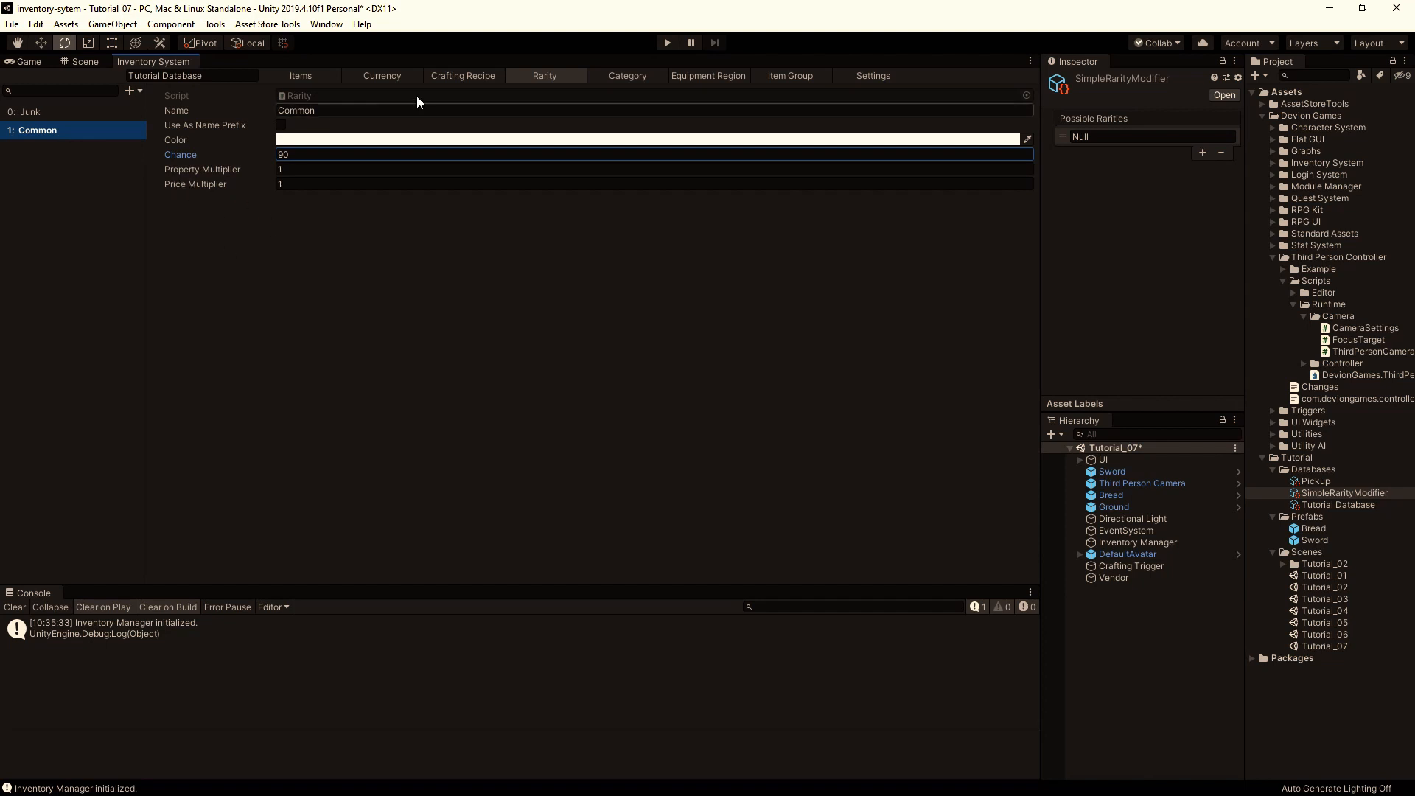
Set the Junk rarity's Price Multiplier to 0.7 and compare its settings with the Common rarity and the Sword item's prices.
{"action": "left_click", "coordinate": [56, 113]}
{"action": "left_click", "coordinate": [293, 183]}
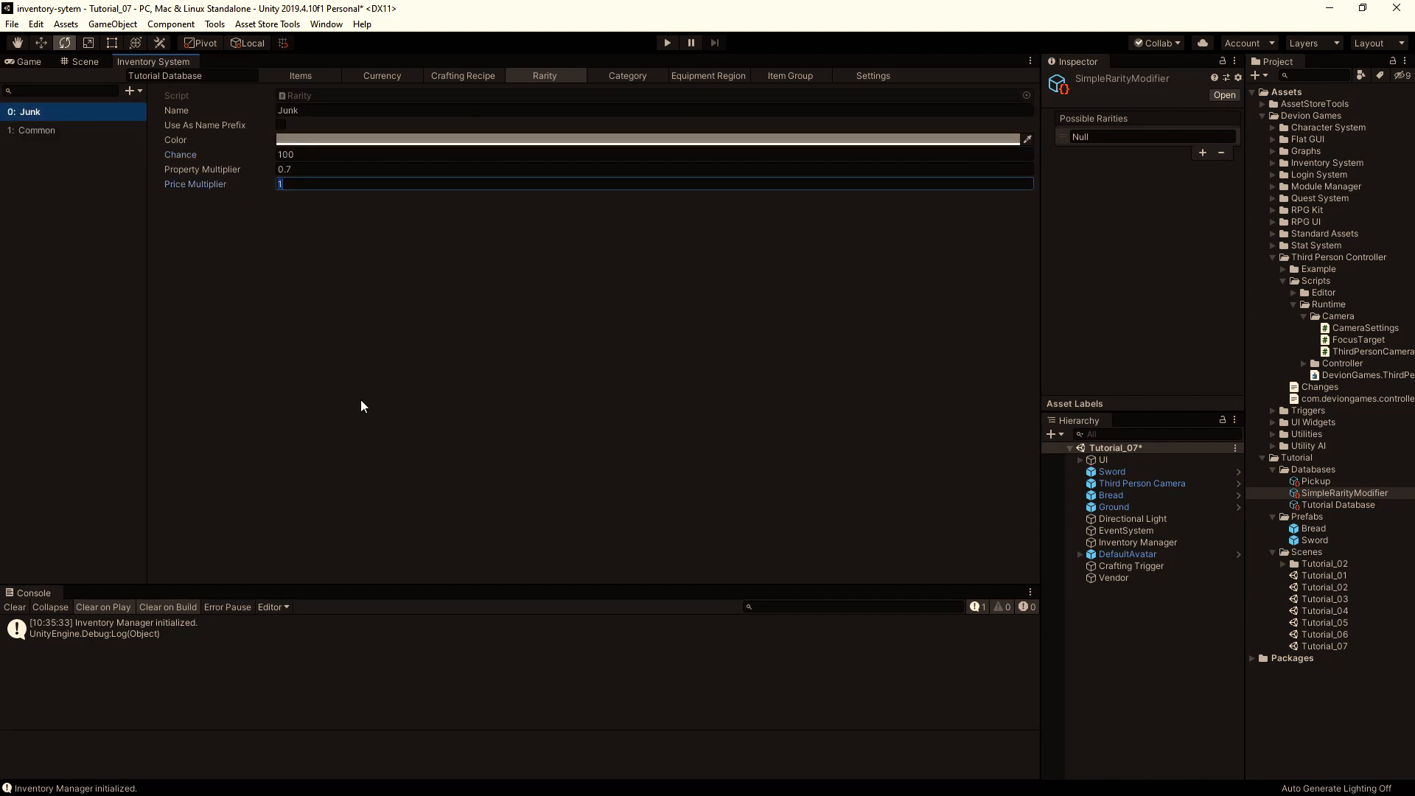
{"action": "type", "text": "0.7"}
{"action": "left_click", "coordinate": [29, 131]}
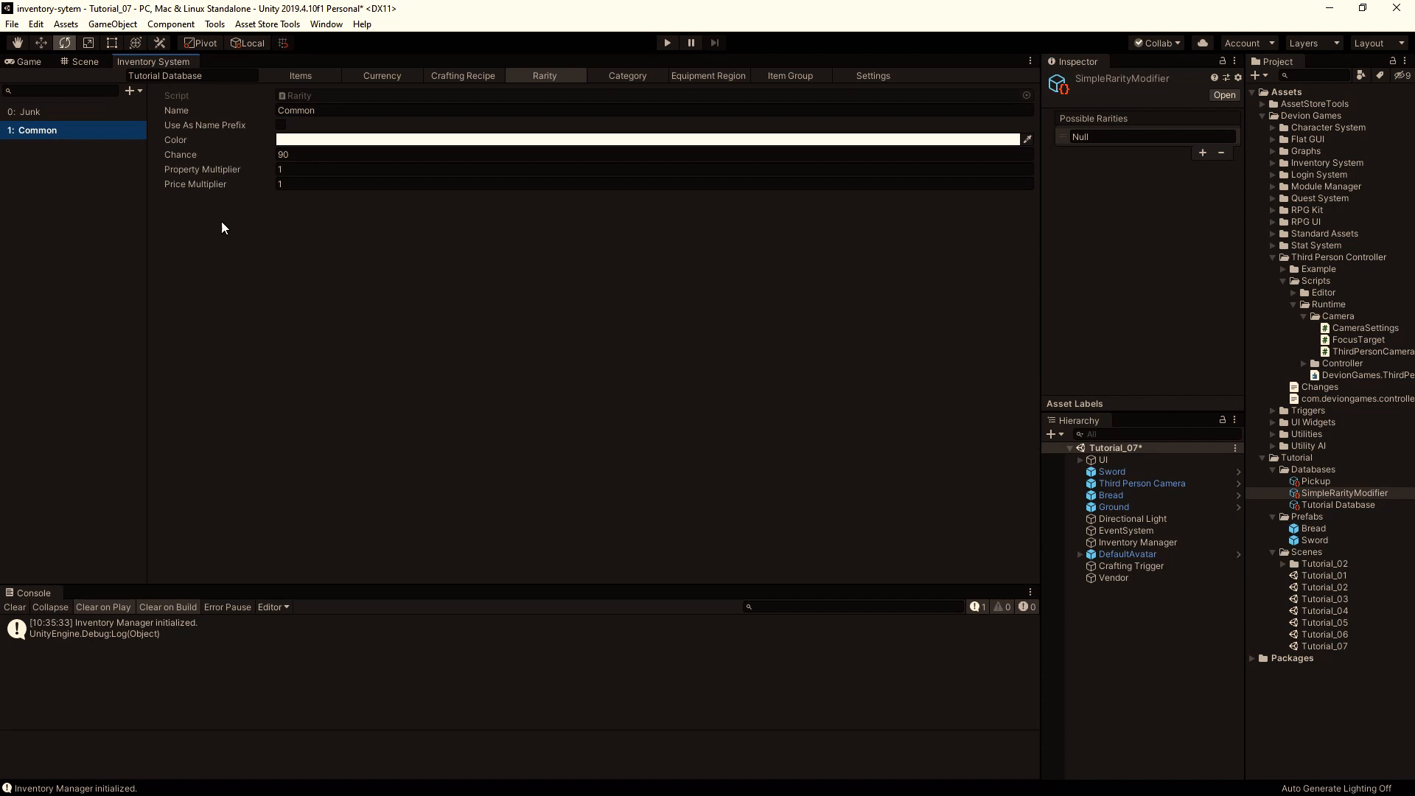
{"action": "left_click", "coordinate": [35, 112]}
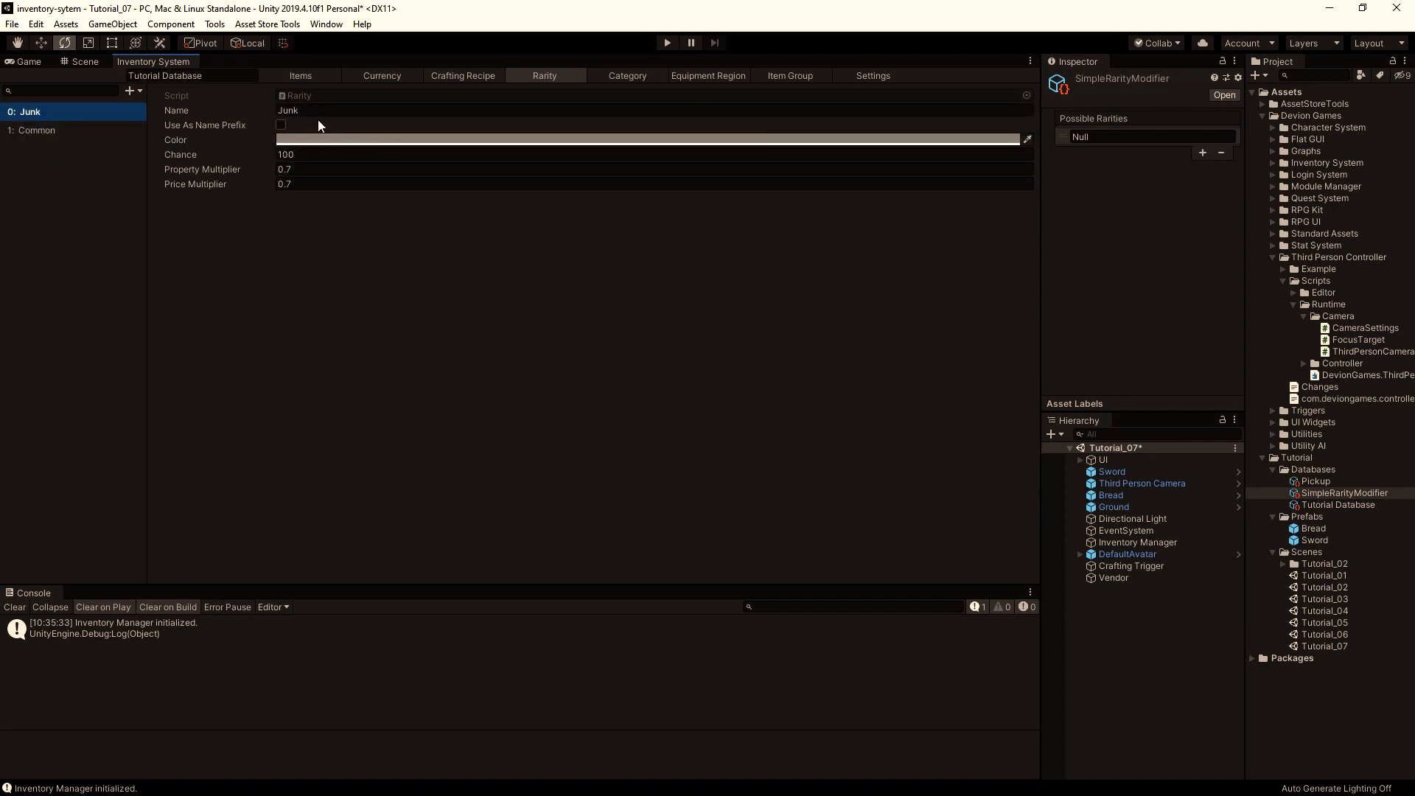
{"action": "left_click", "coordinate": [297, 183]}
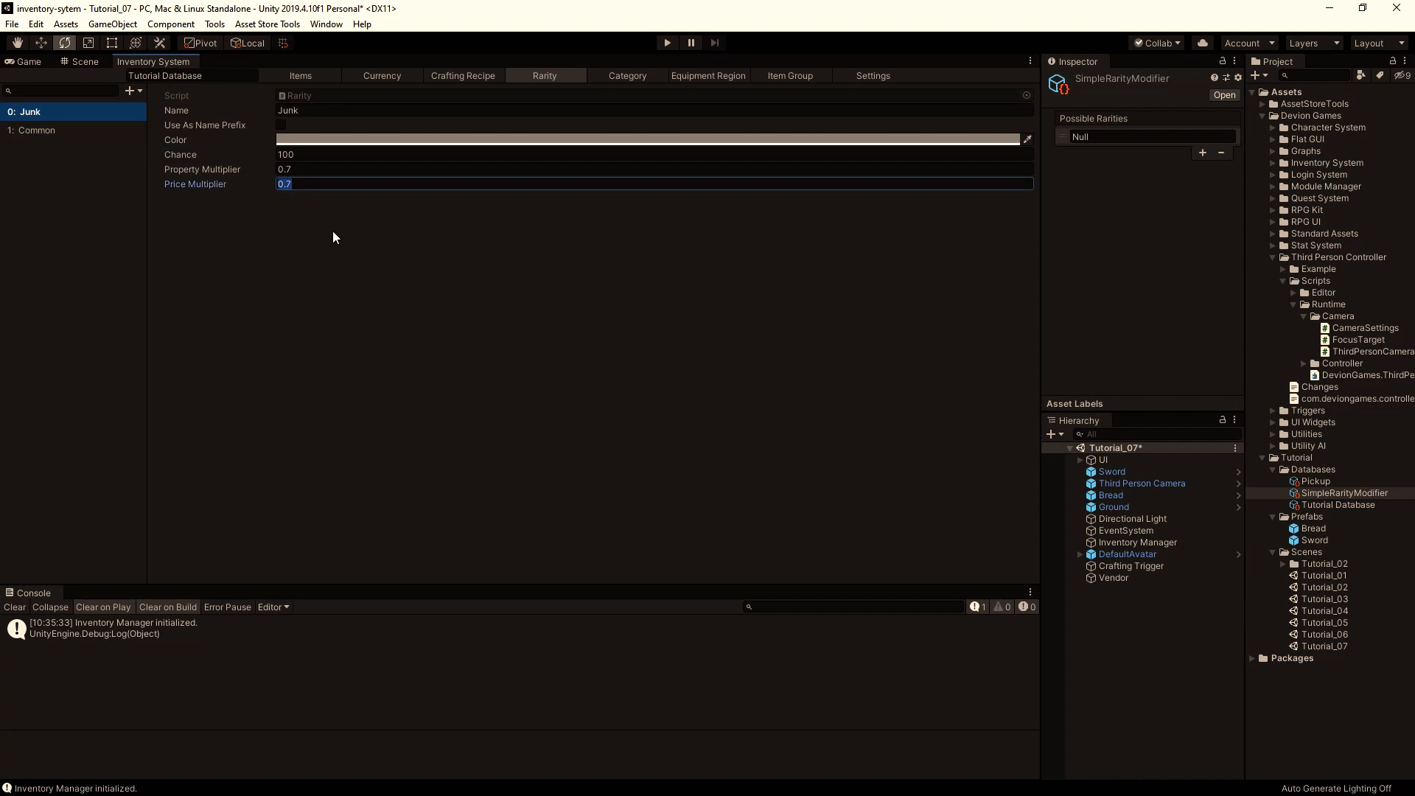
{"action": "left_click", "coordinate": [37, 129]}
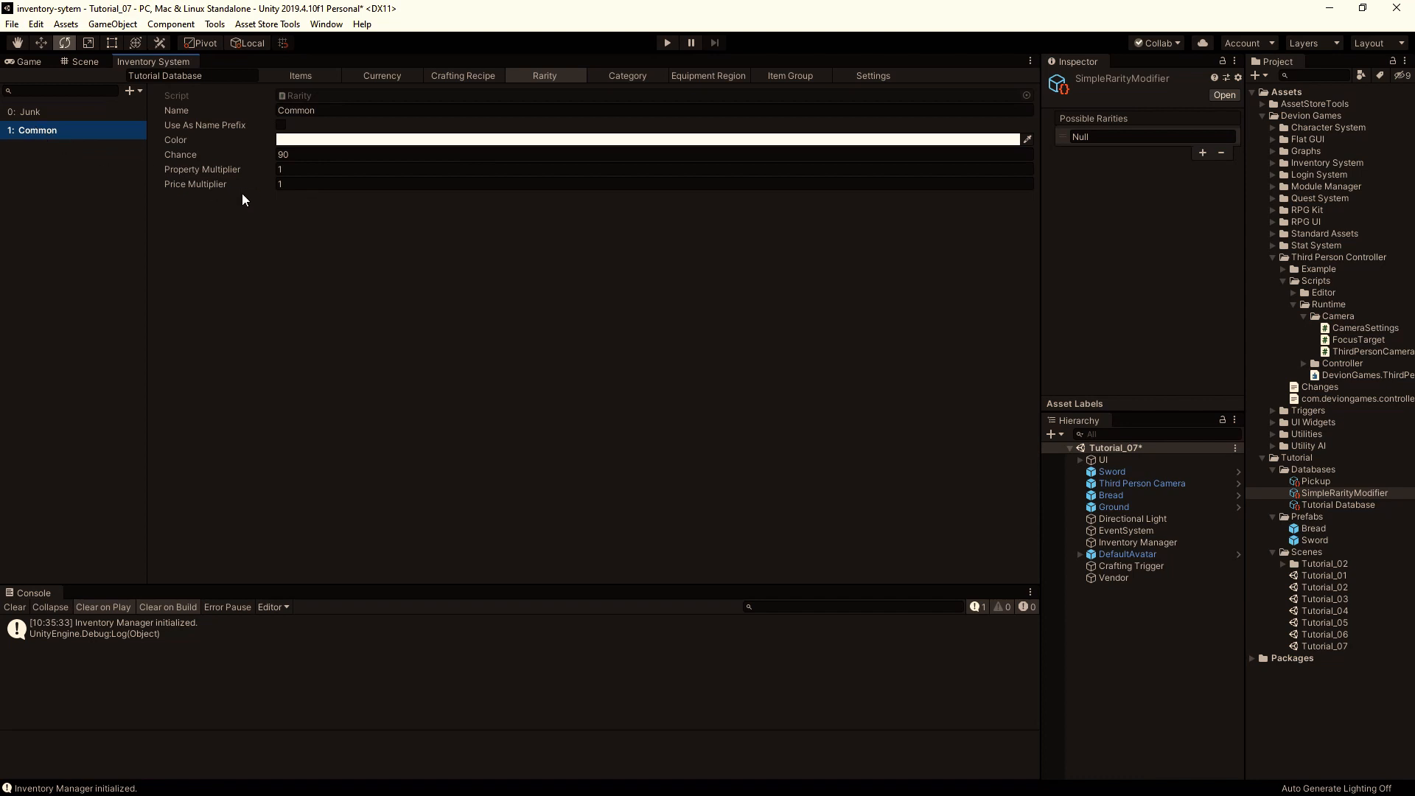
{"action": "left_click", "coordinate": [295, 79]}
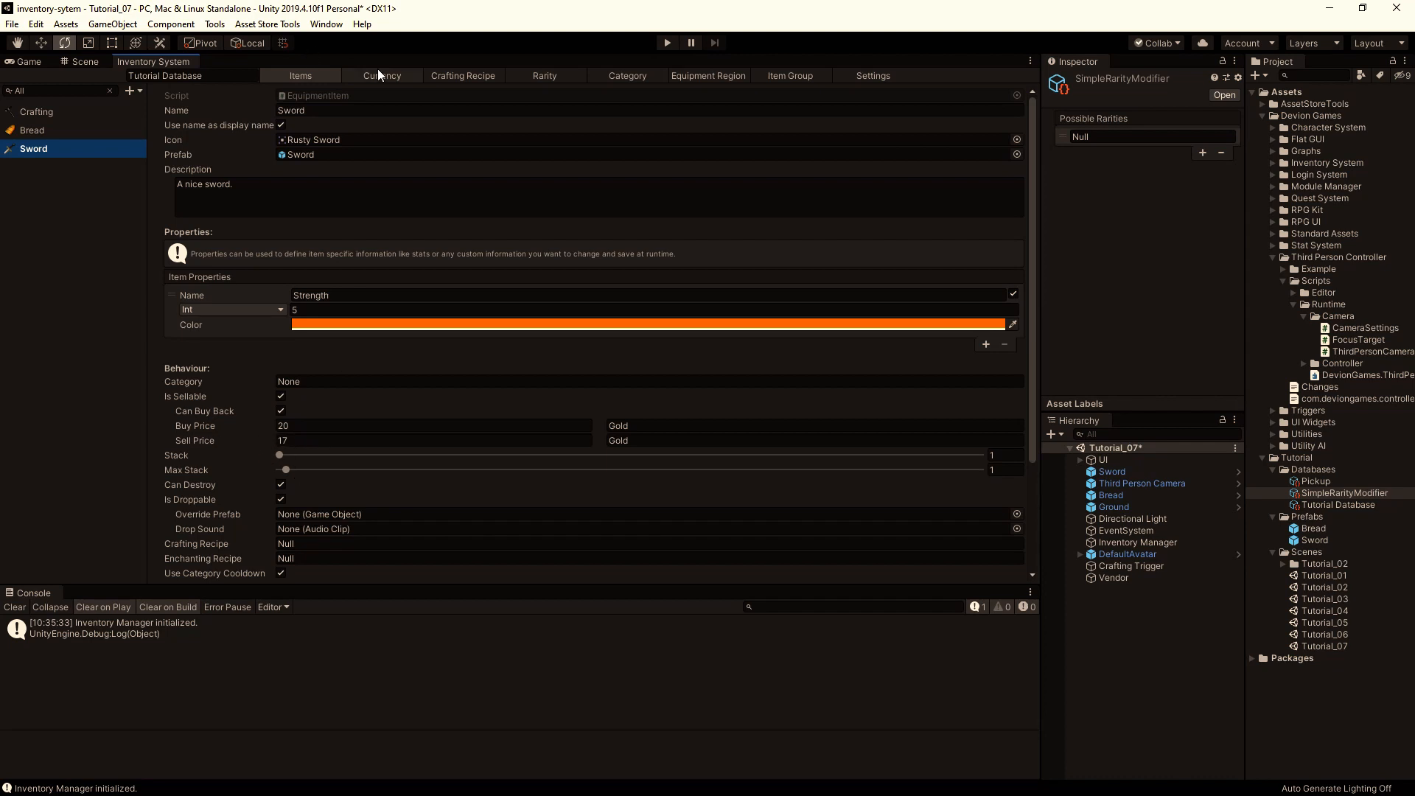
{"action": "left_click", "coordinate": [538, 75]}
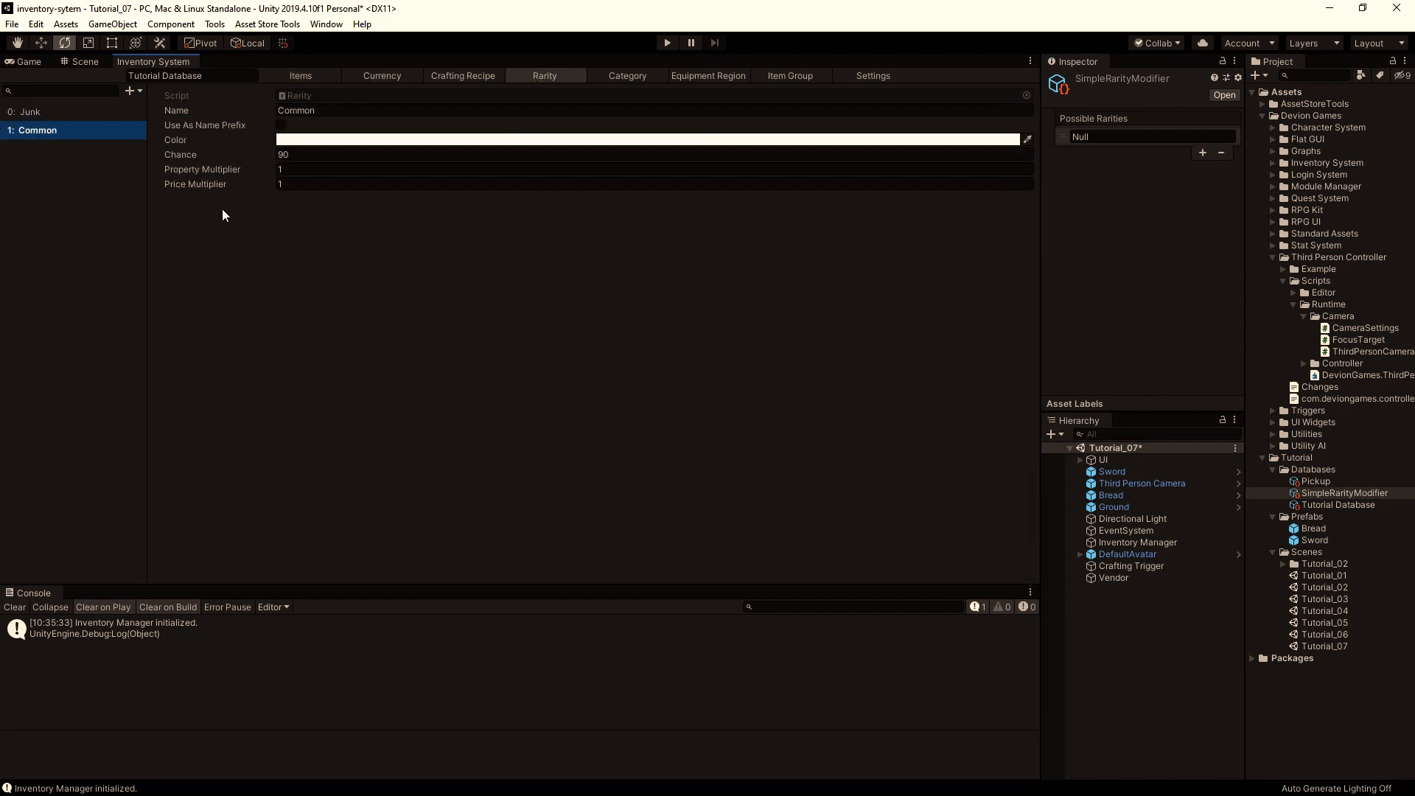
Add a third rarity named Rare with Use As Name Prefix enabled, and check the Sword item's name that it prefixes.
{"action": "left_click", "coordinate": [137, 92]}
{"action": "left_click", "coordinate": [342, 98]}
{"action": "left_click", "coordinate": [342, 109]}
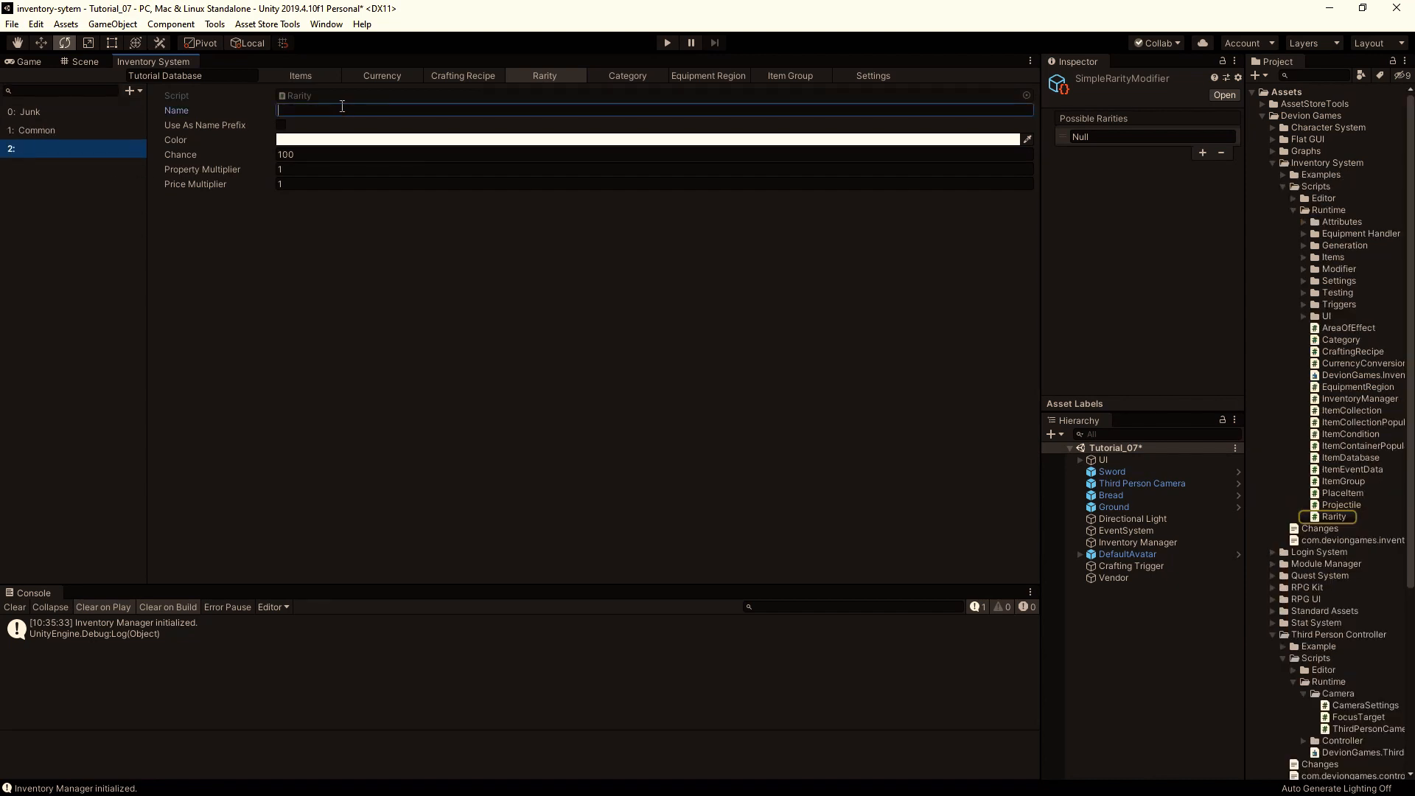
{"action": "type", "text": "Rare"}
{"action": "left_click", "coordinate": [281, 125]}
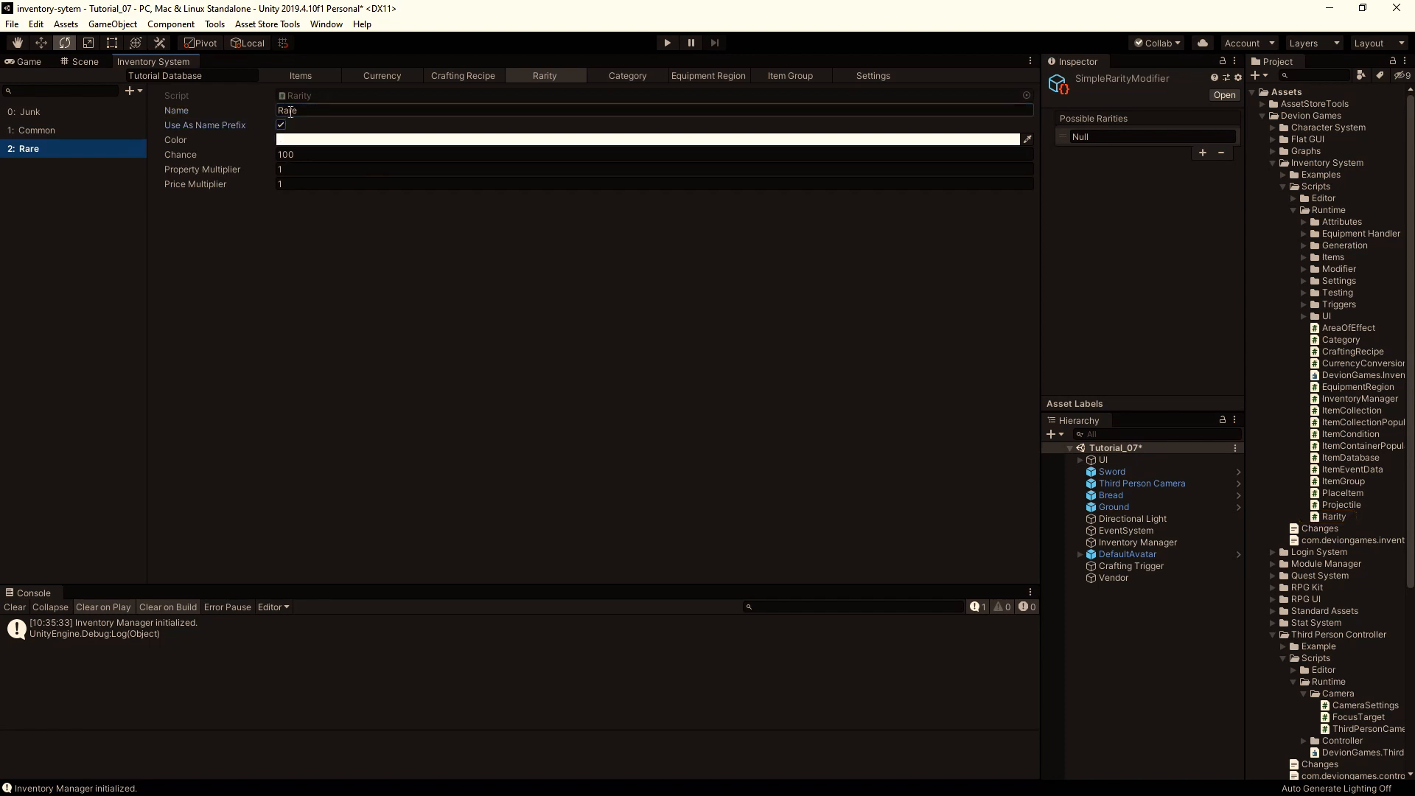
{"action": "left_click", "coordinate": [299, 110]}
{"action": "left_click", "coordinate": [301, 76]}
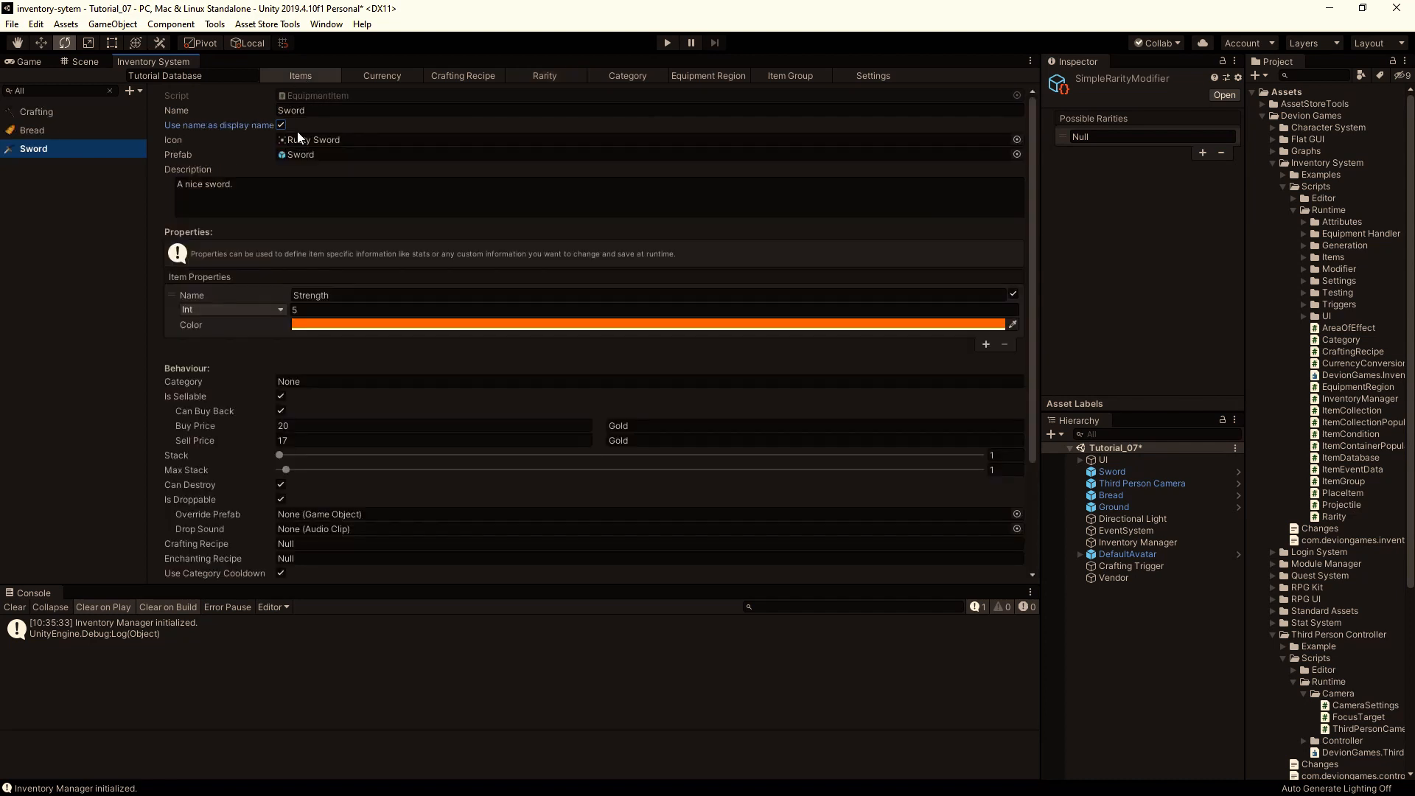
{"action": "left_click", "coordinate": [279, 111]}
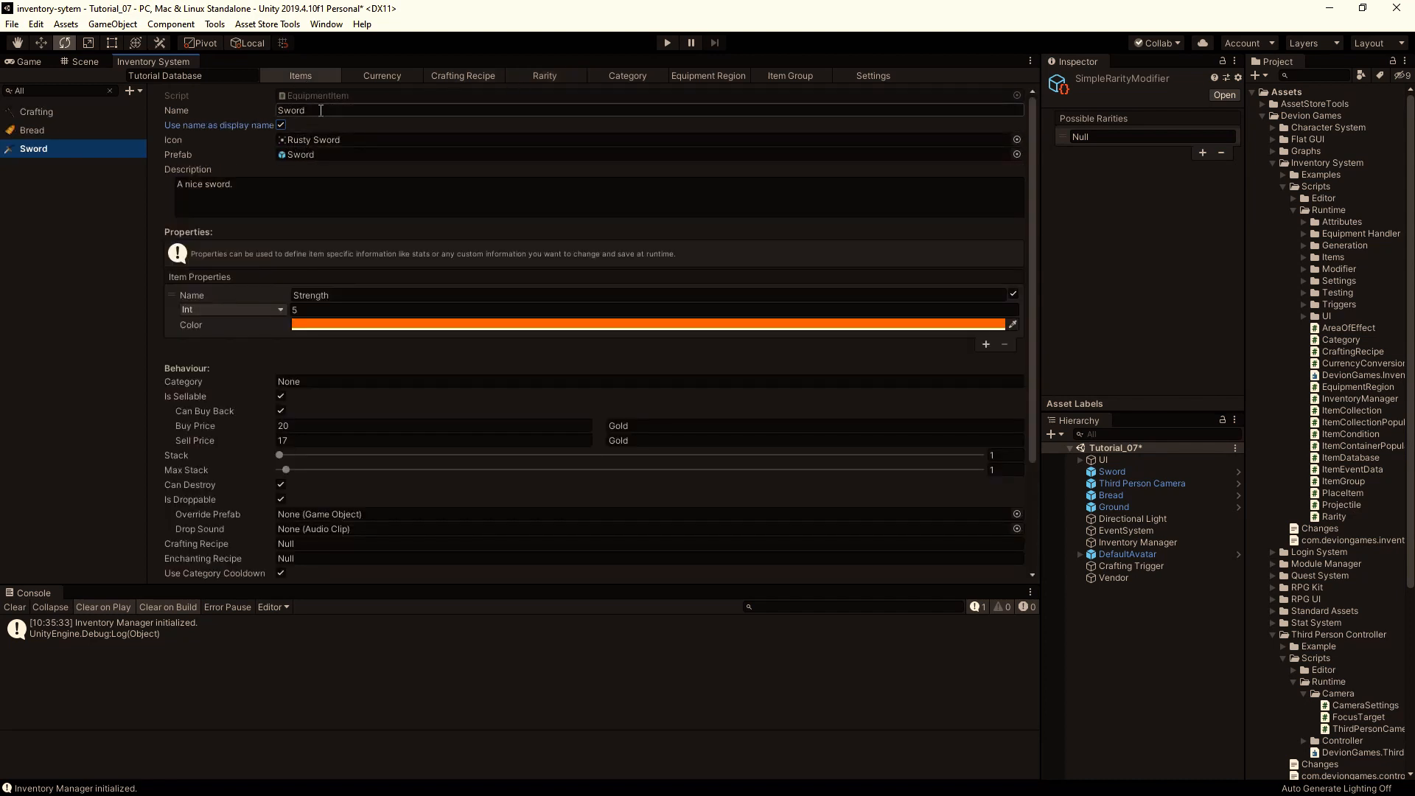
{"action": "left_click", "coordinate": [545, 76]}
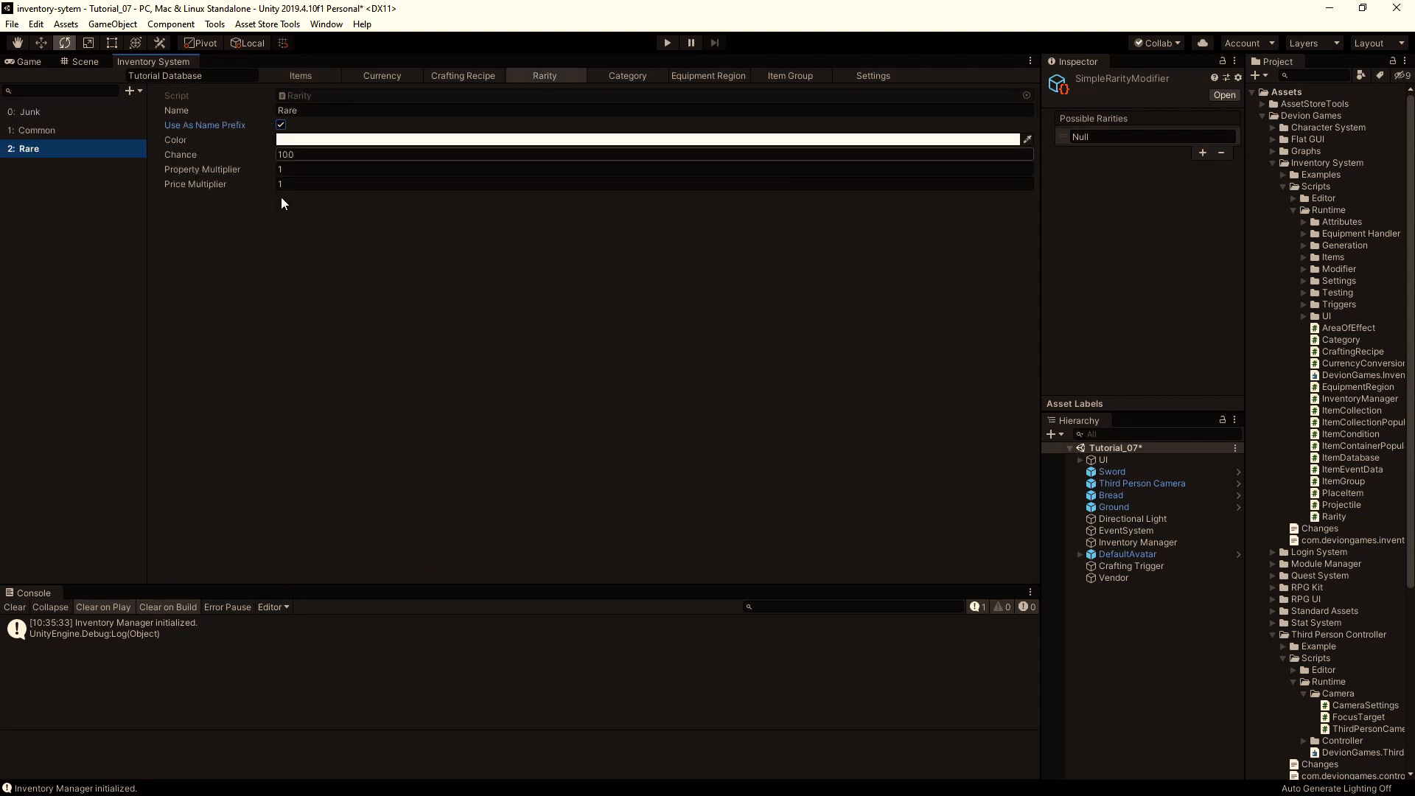
Give the Rare rarity a saturated blue color and set its Chance to 80.
{"action": "left_click", "coordinate": [299, 140]}
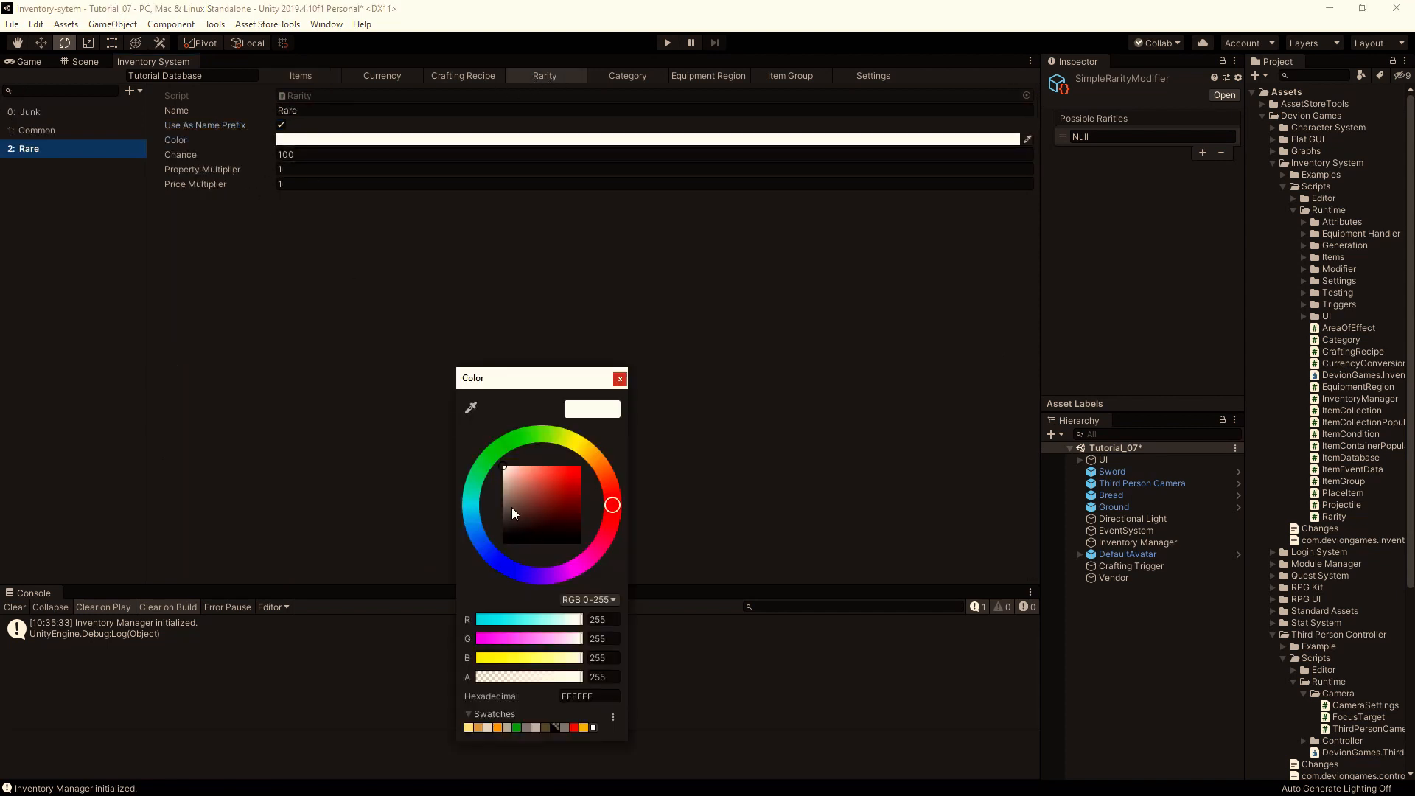
{"action": "left_click_drag", "start_coordinate": [481, 532], "coordinate": [475, 535]}
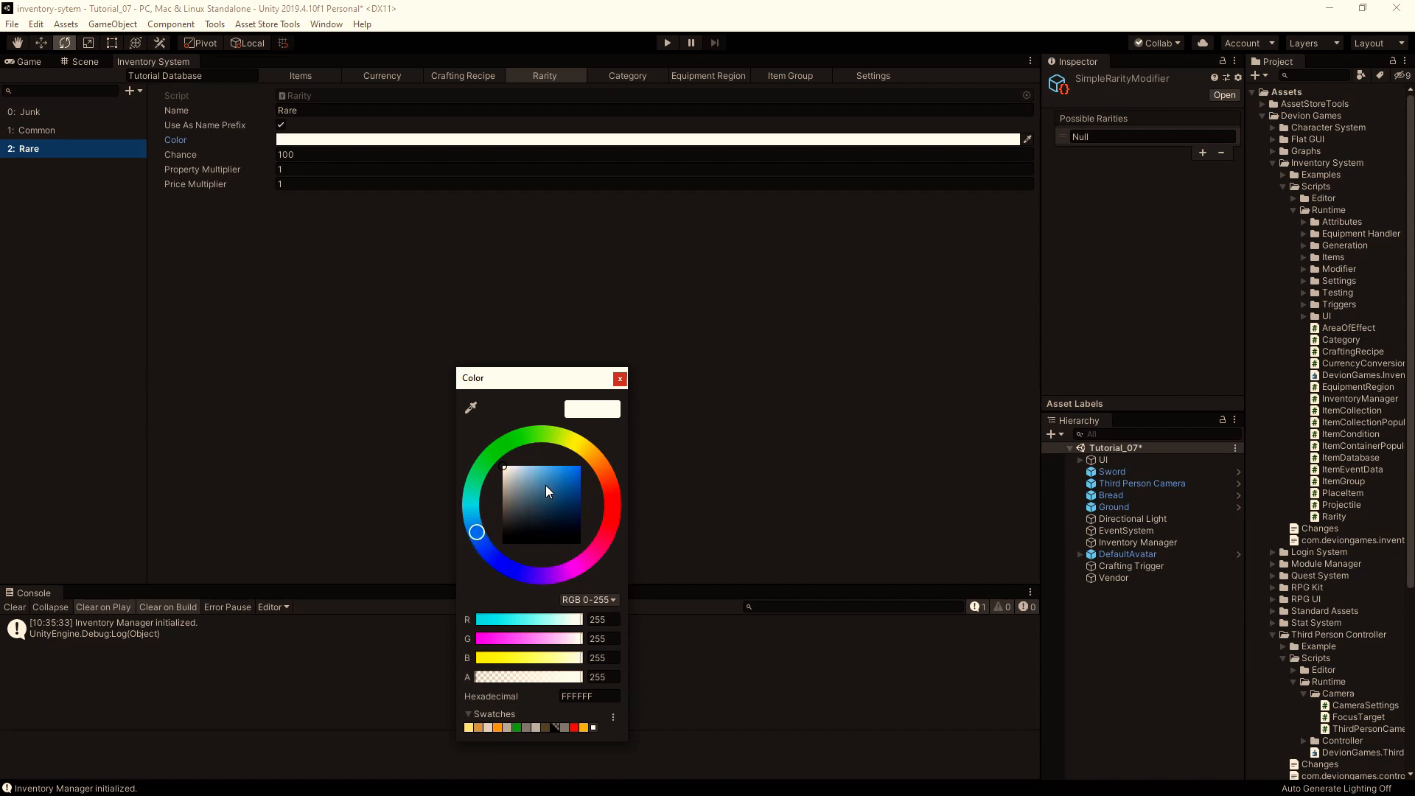
{"action": "left_click_drag", "start_coordinate": [525, 491], "coordinate": [634, 418]}
{"action": "left_click", "coordinate": [619, 380]}
{"action": "left_click", "coordinate": [309, 155]}
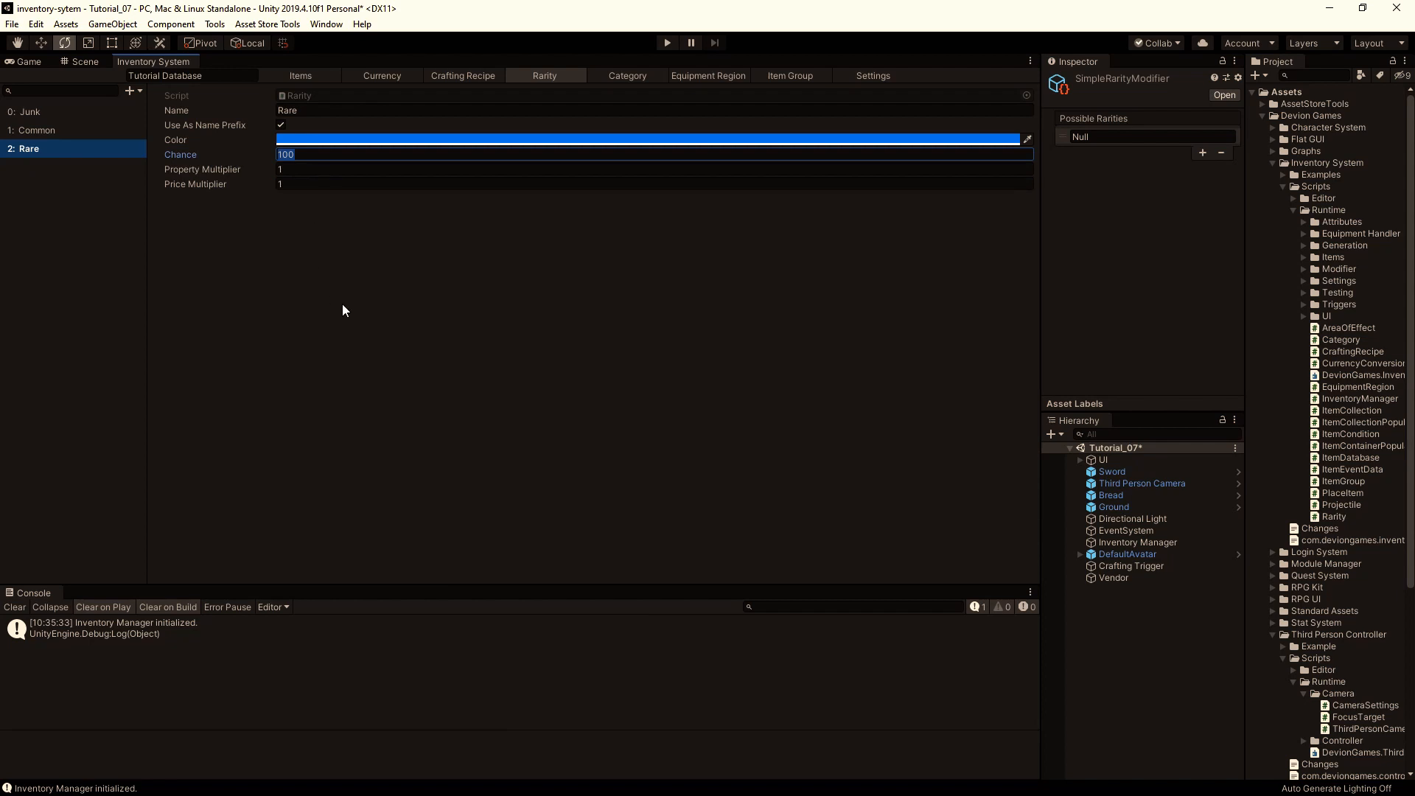
{"action": "type", "text": "80"}
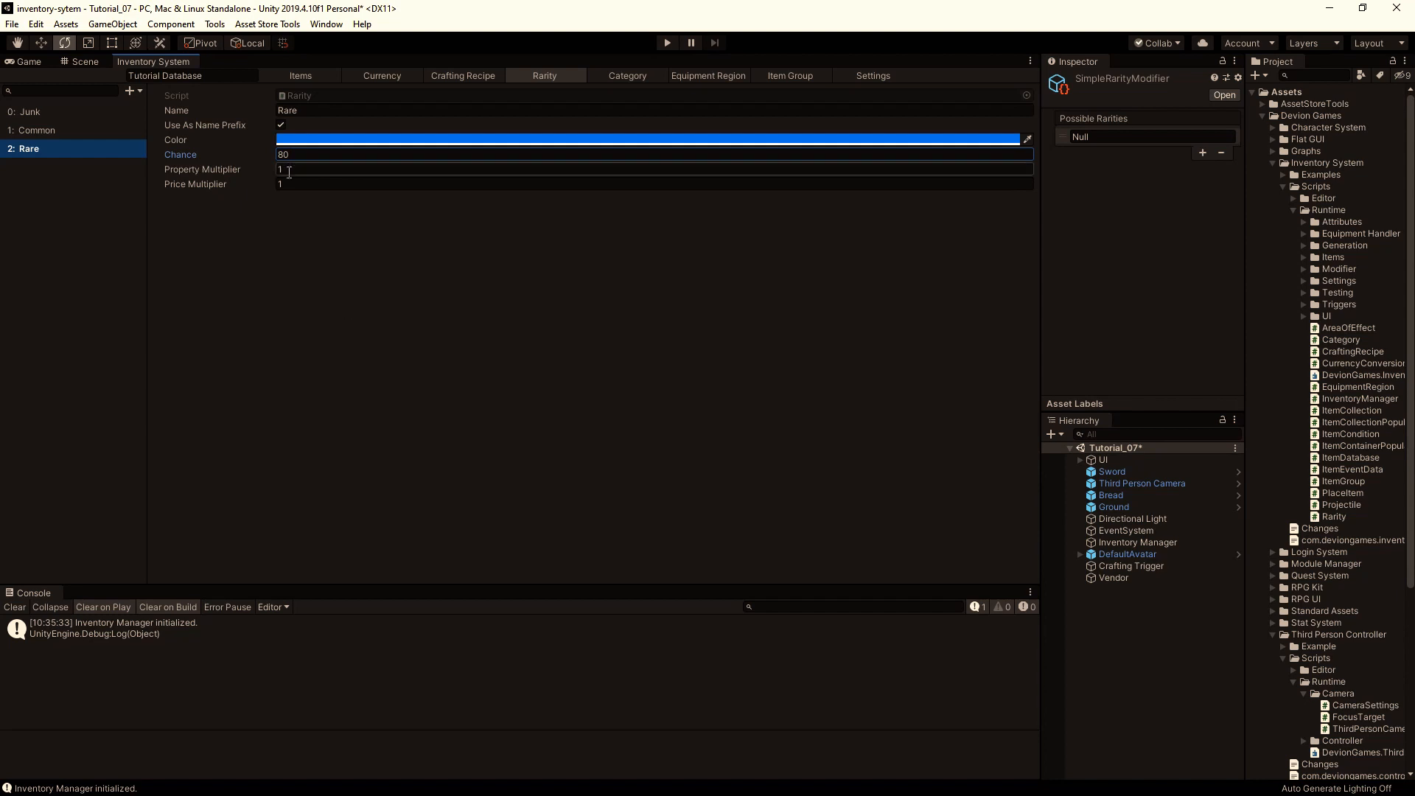
Review the Junk and Common rarities, and set the Rare rarity's Property Multiplier and Price Multiplier to 1.3.
{"action": "left_click", "coordinate": [42, 131]}
{"action": "left_click", "coordinate": [48, 116]}
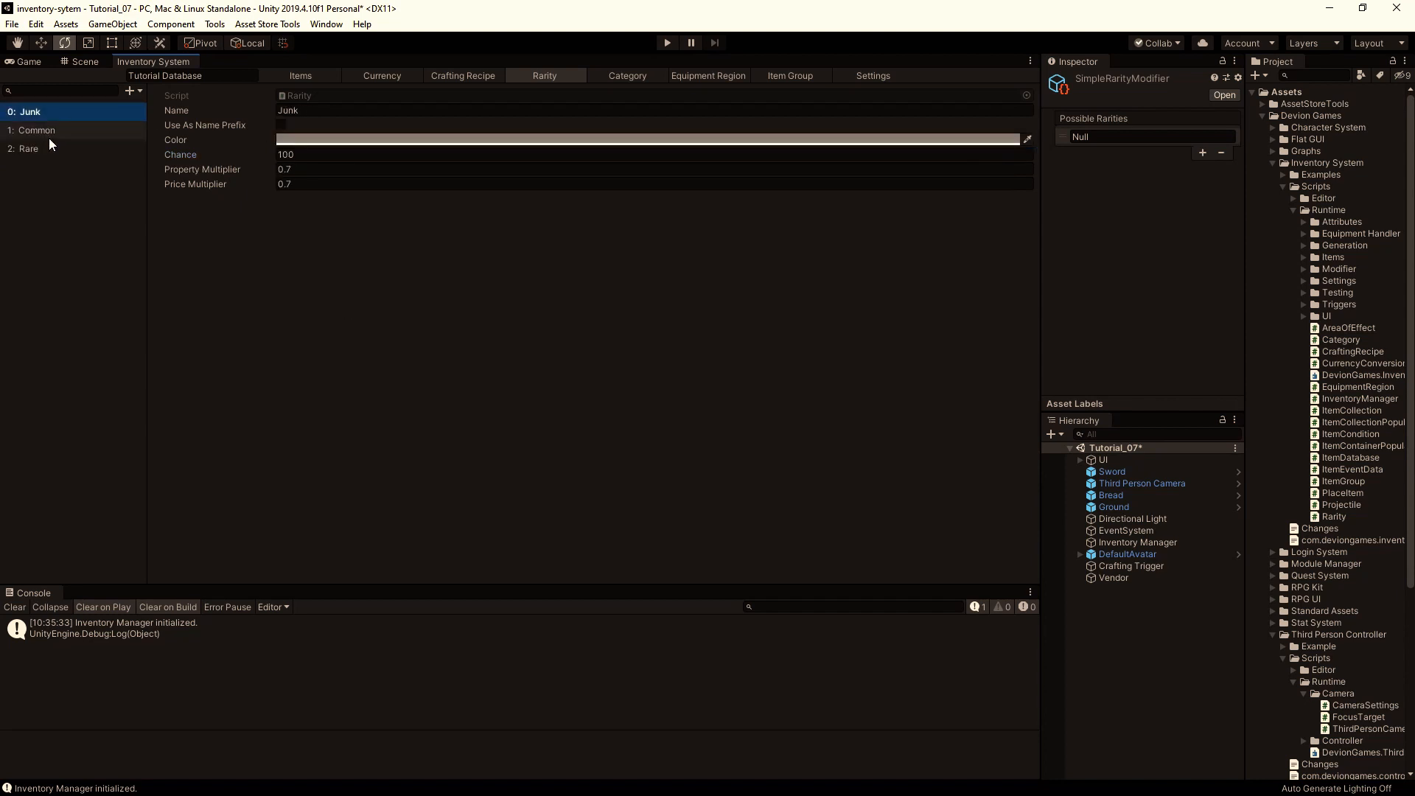
{"action": "left_click", "coordinate": [50, 129]}
{"action": "left_click", "coordinate": [338, 170]}
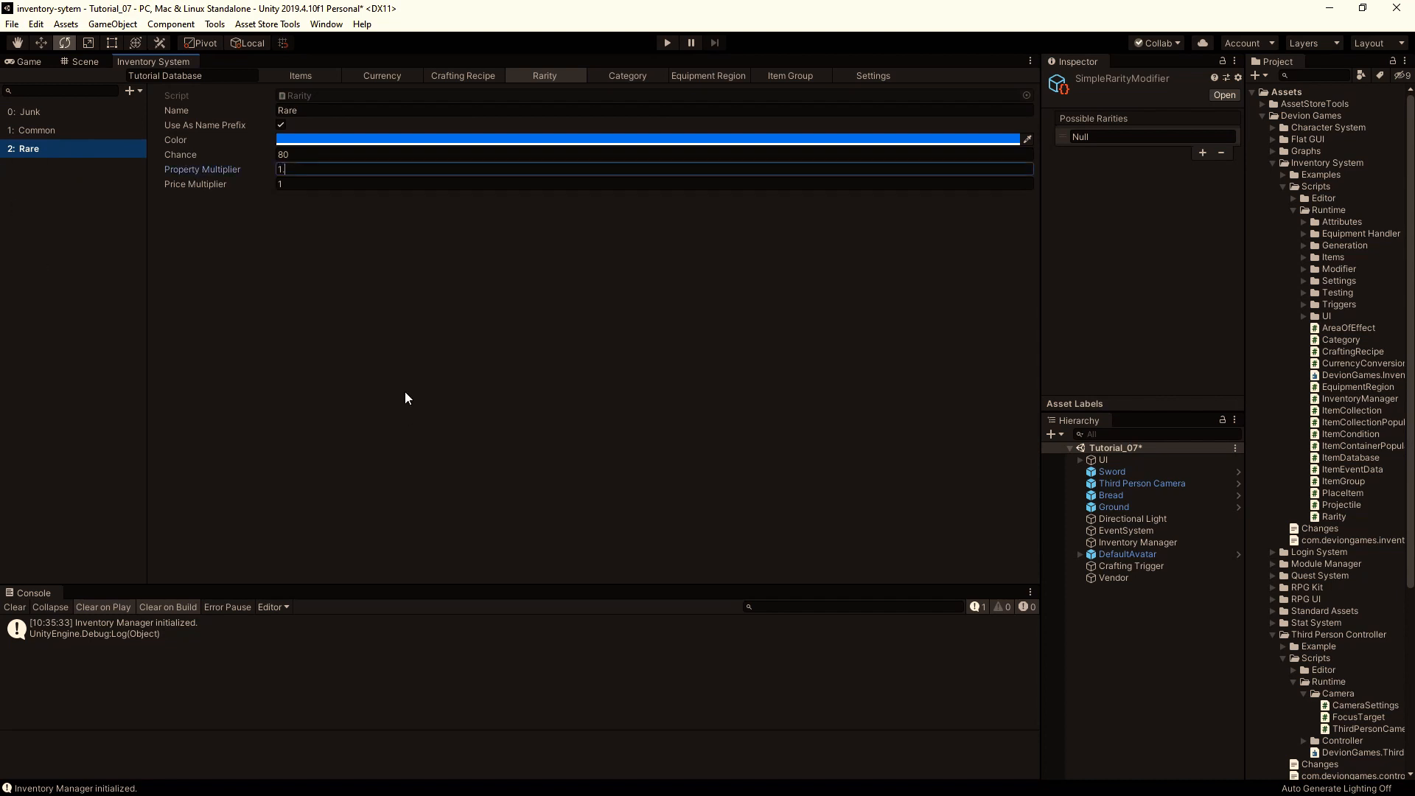
{"action": "key", "text": "Tab"}
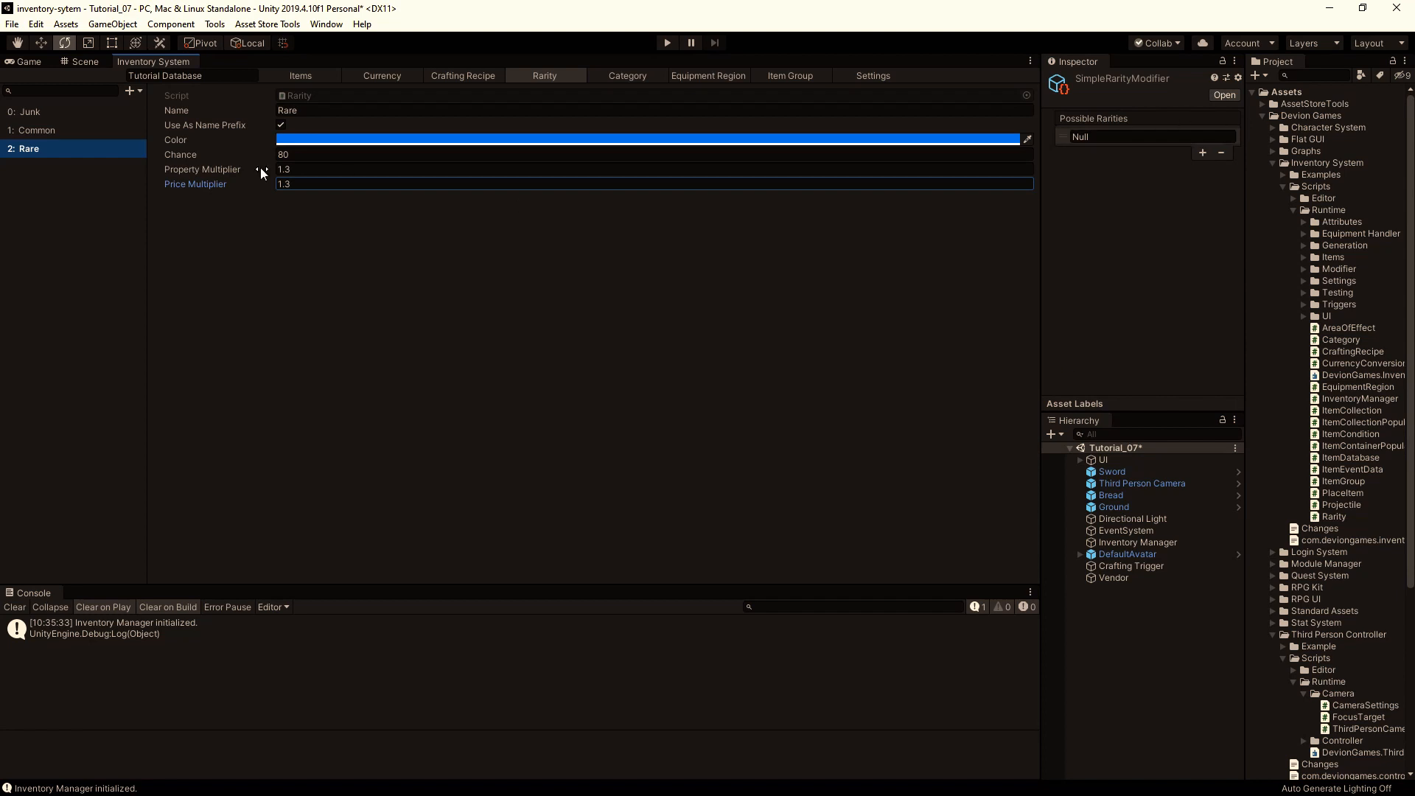
Add two more empty entries to the Possible Rarities list of the SimpleRarityModifier asset.
{"action": "scroll", "coordinate": [1312, 589], "scroll_direction": "down", "scroll_amount": 7}
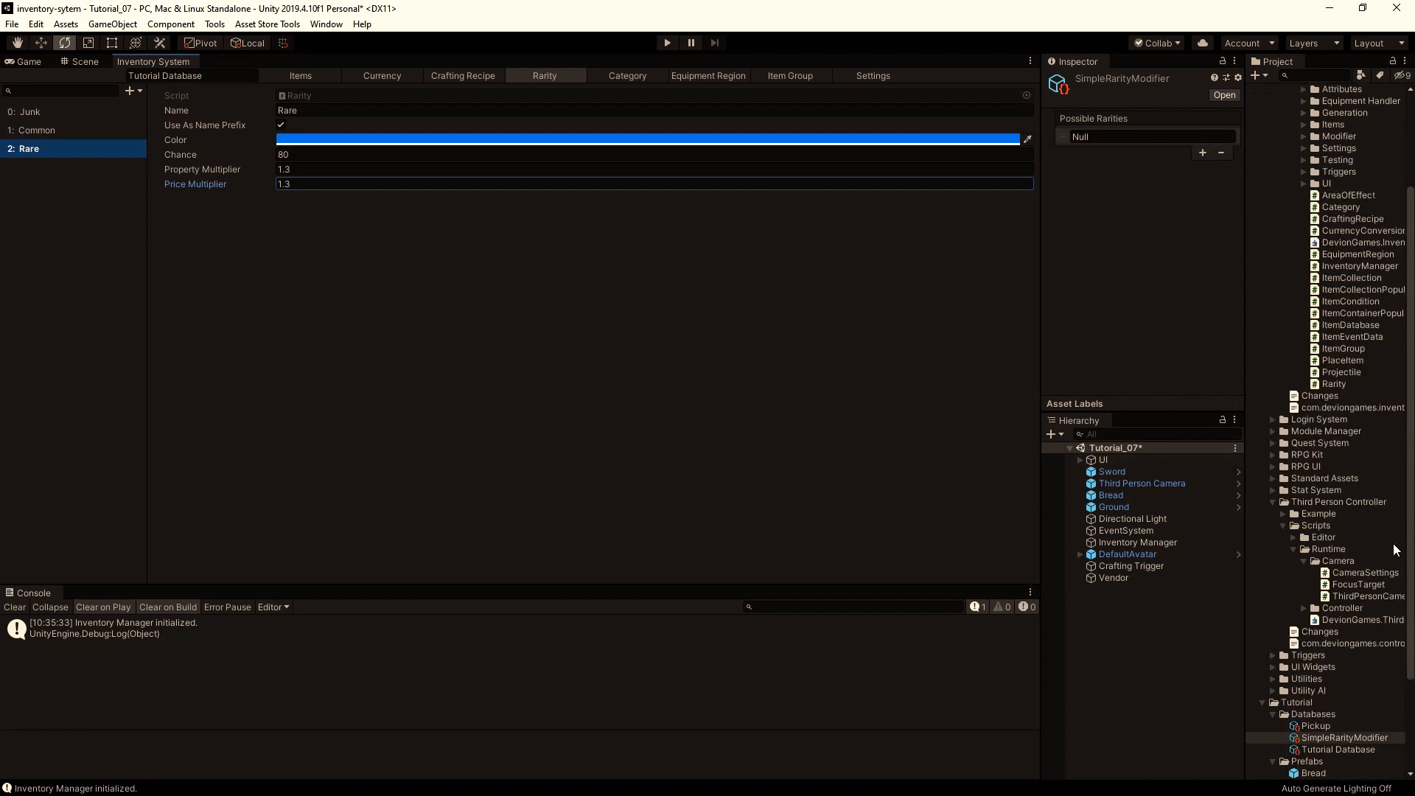
{"action": "left_click", "coordinate": [1368, 611]}
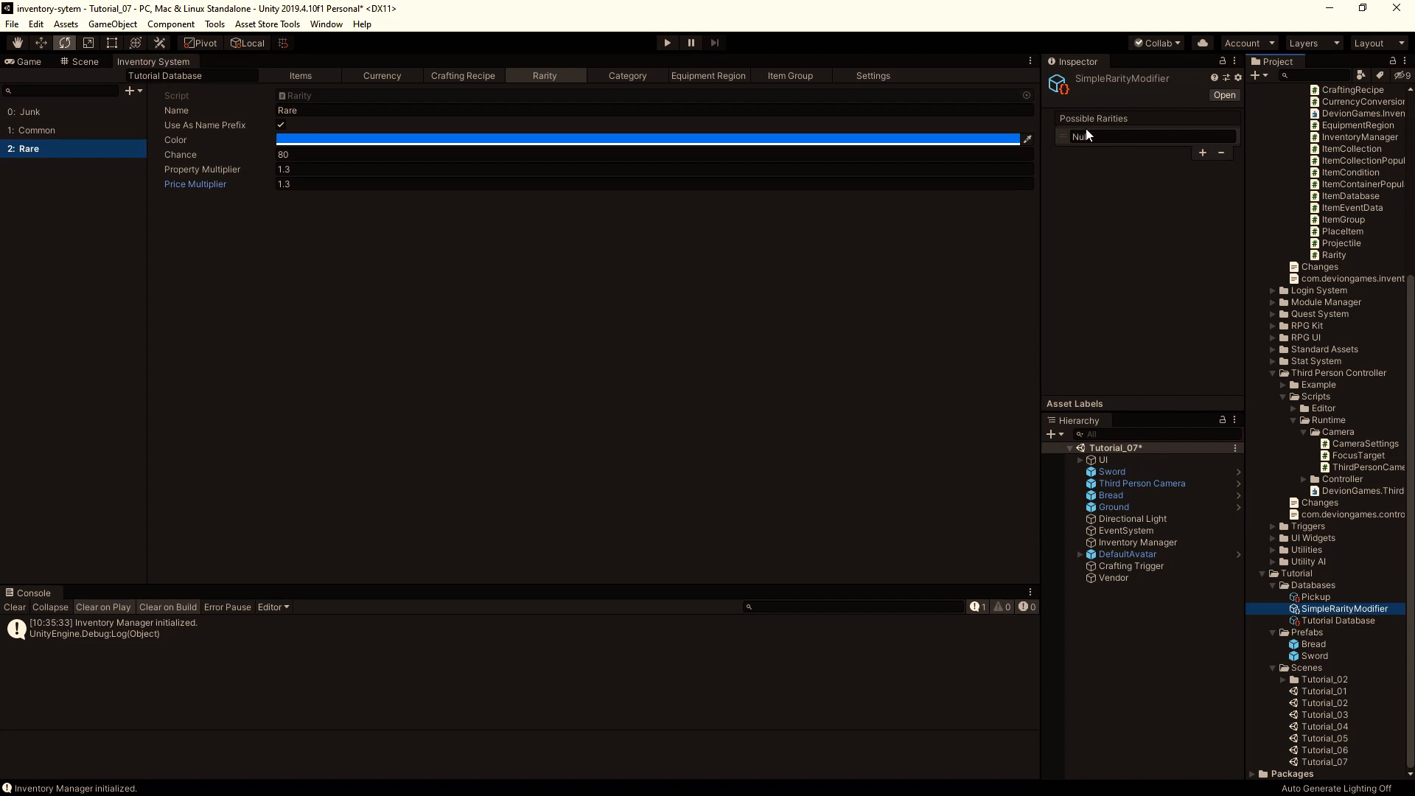
{"action": "left_click", "coordinate": [1202, 152]}
{"action": "left_click", "coordinate": [1202, 168]}
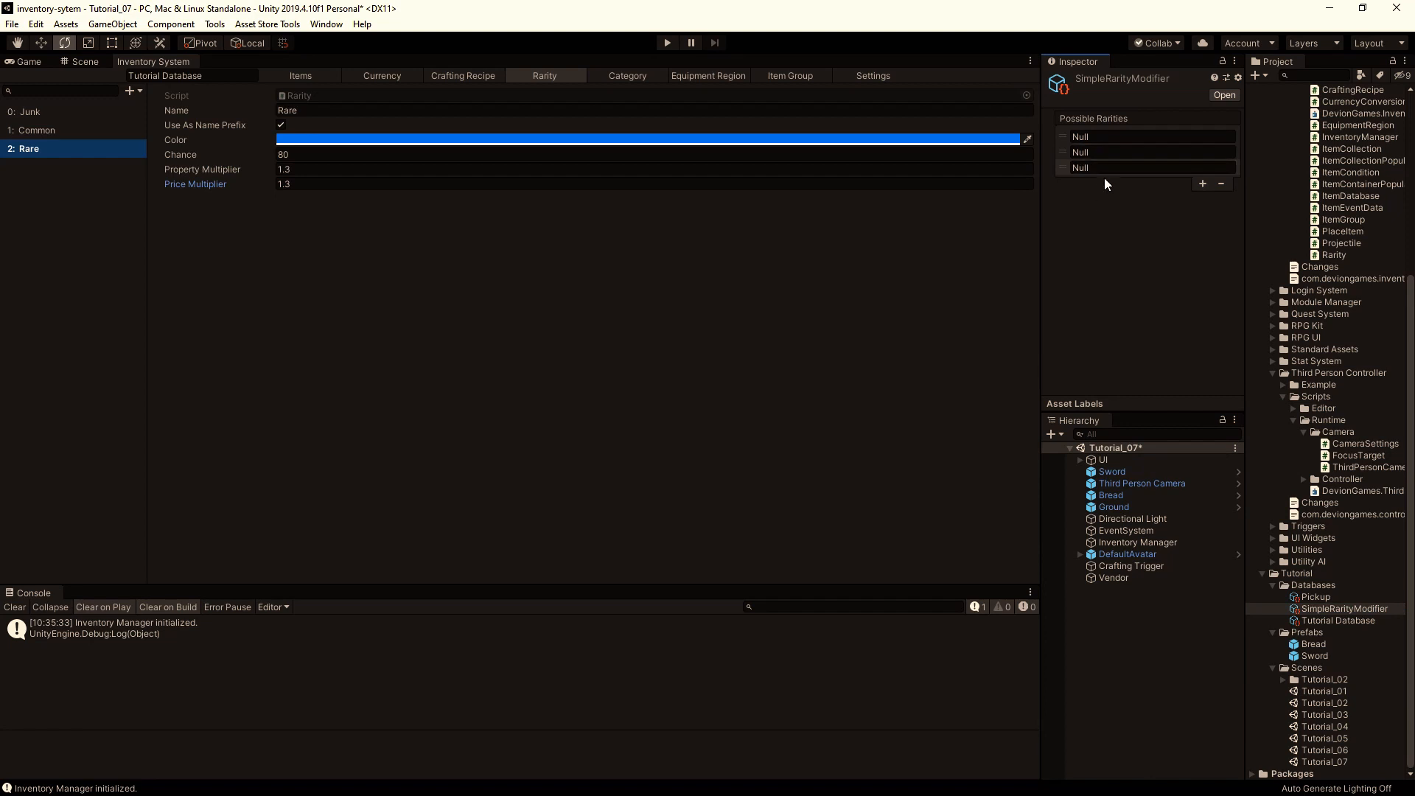
Assign the Junk, Common and Rare rarities to the three Possible Rarities entries of the SimpleRarityModifier asset.
{"action": "left_click", "coordinate": [1103, 137]}
{"action": "left_click", "coordinate": [1105, 233]}
{"action": "left_click", "coordinate": [1108, 189]}
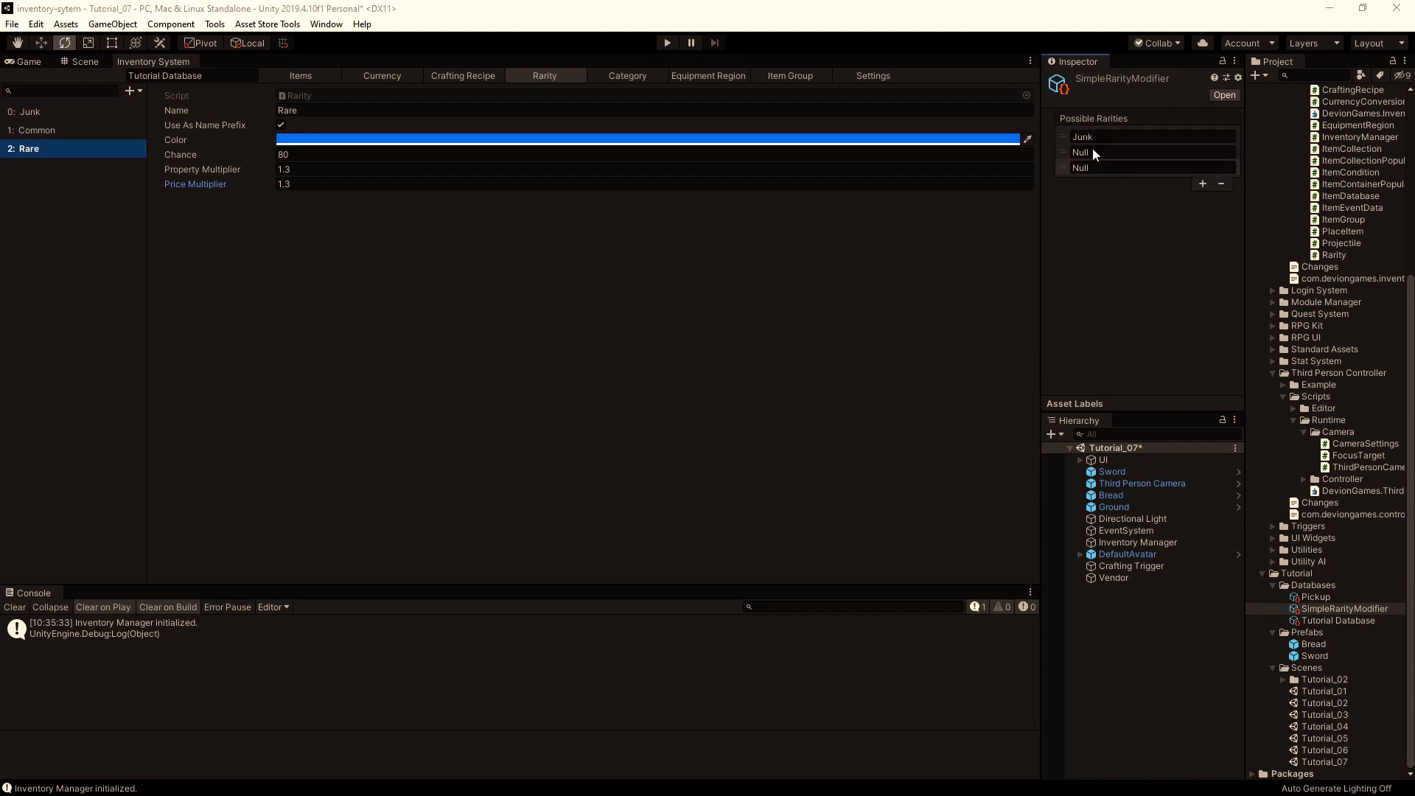
{"action": "left_click", "coordinate": [1093, 150]}
{"action": "left_click", "coordinate": [1109, 239]}
{"action": "left_click", "coordinate": [1101, 216]}
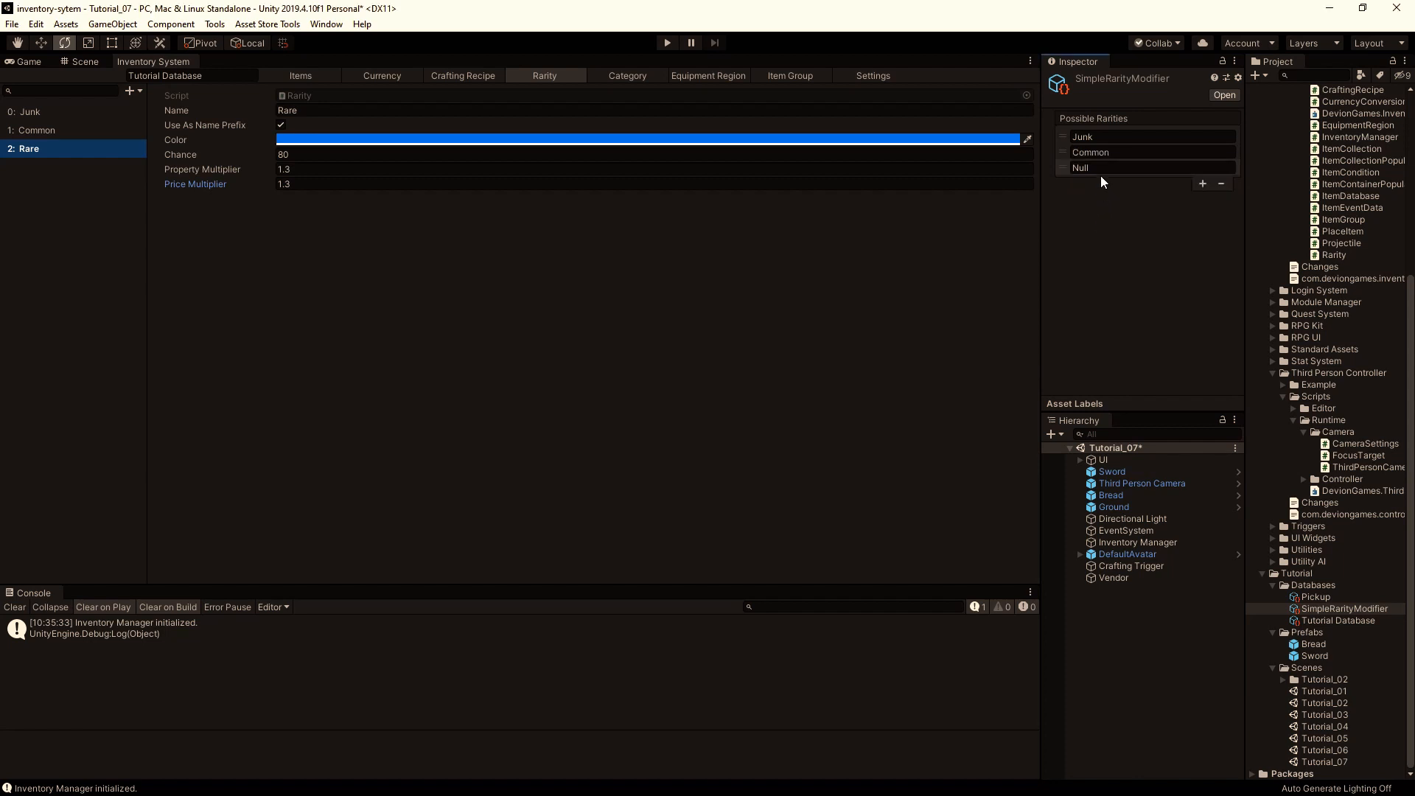
{"action": "left_click", "coordinate": [1095, 168]}
{"action": "left_click", "coordinate": [1099, 262]}
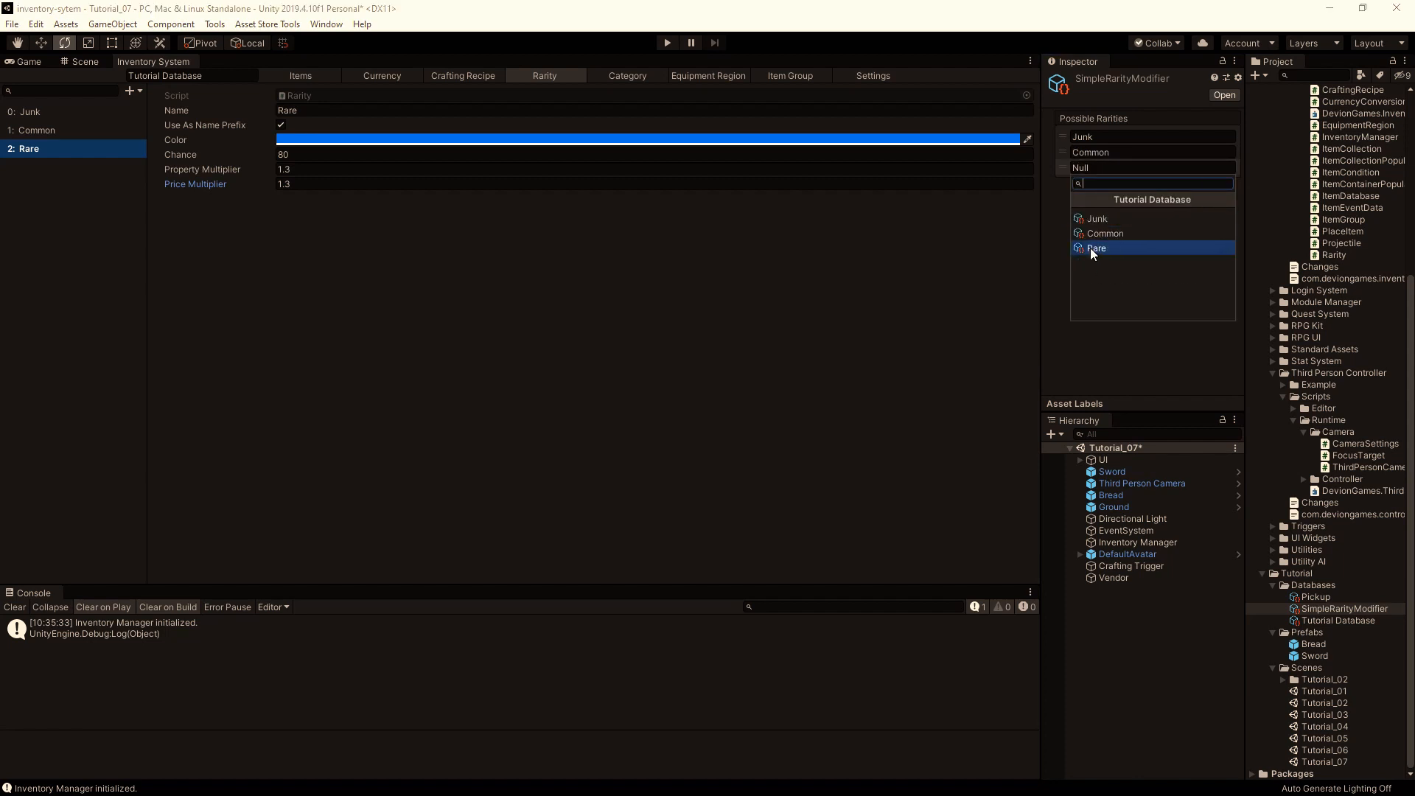
{"action": "left_click", "coordinate": [1096, 248]}
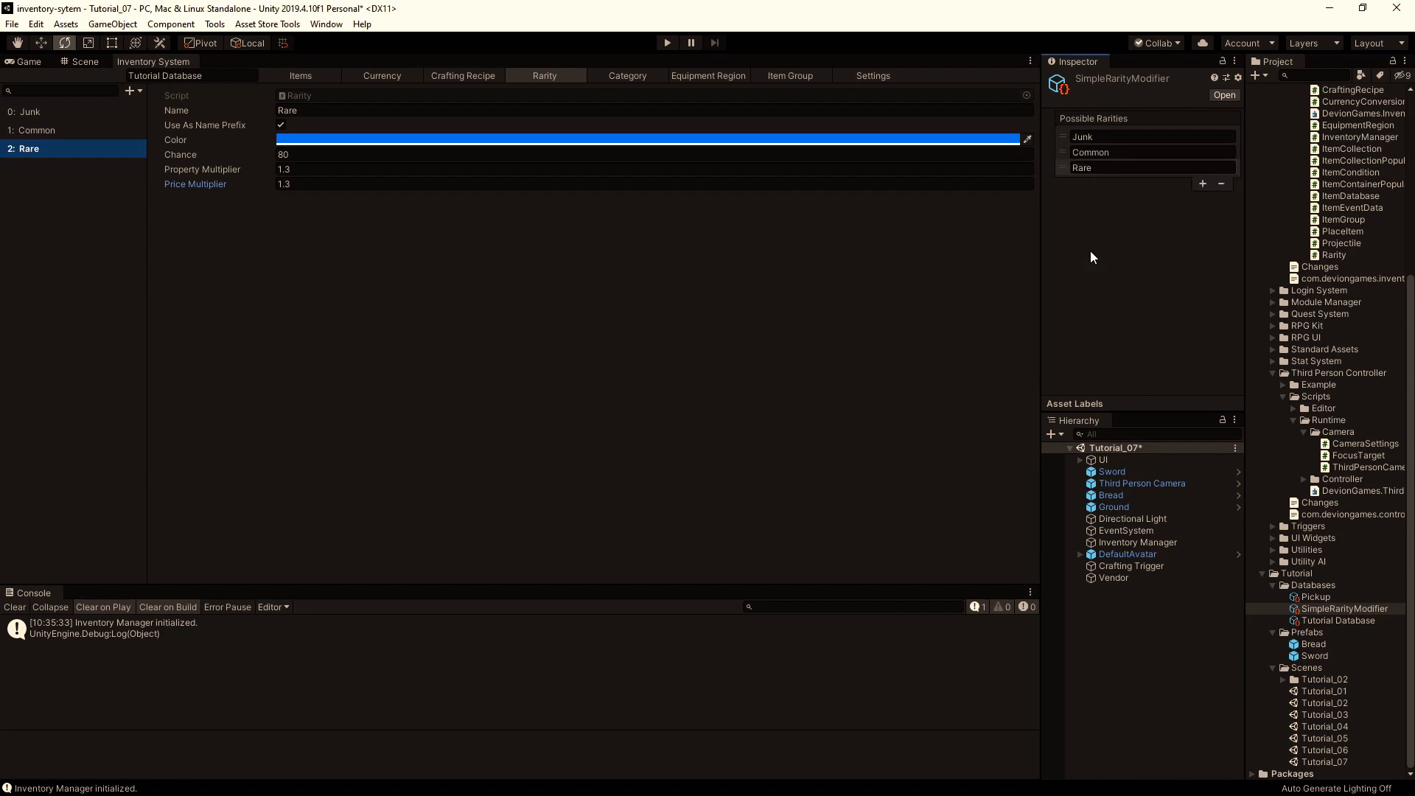
Check the modifier assigned to the Sword entry in the Sword object's Item Collection, and save the scene.
{"action": "left_click", "coordinate": [1126, 473]}
{"action": "scroll", "coordinate": [1137, 290], "scroll_direction": "down", "scroll_amount": 10}
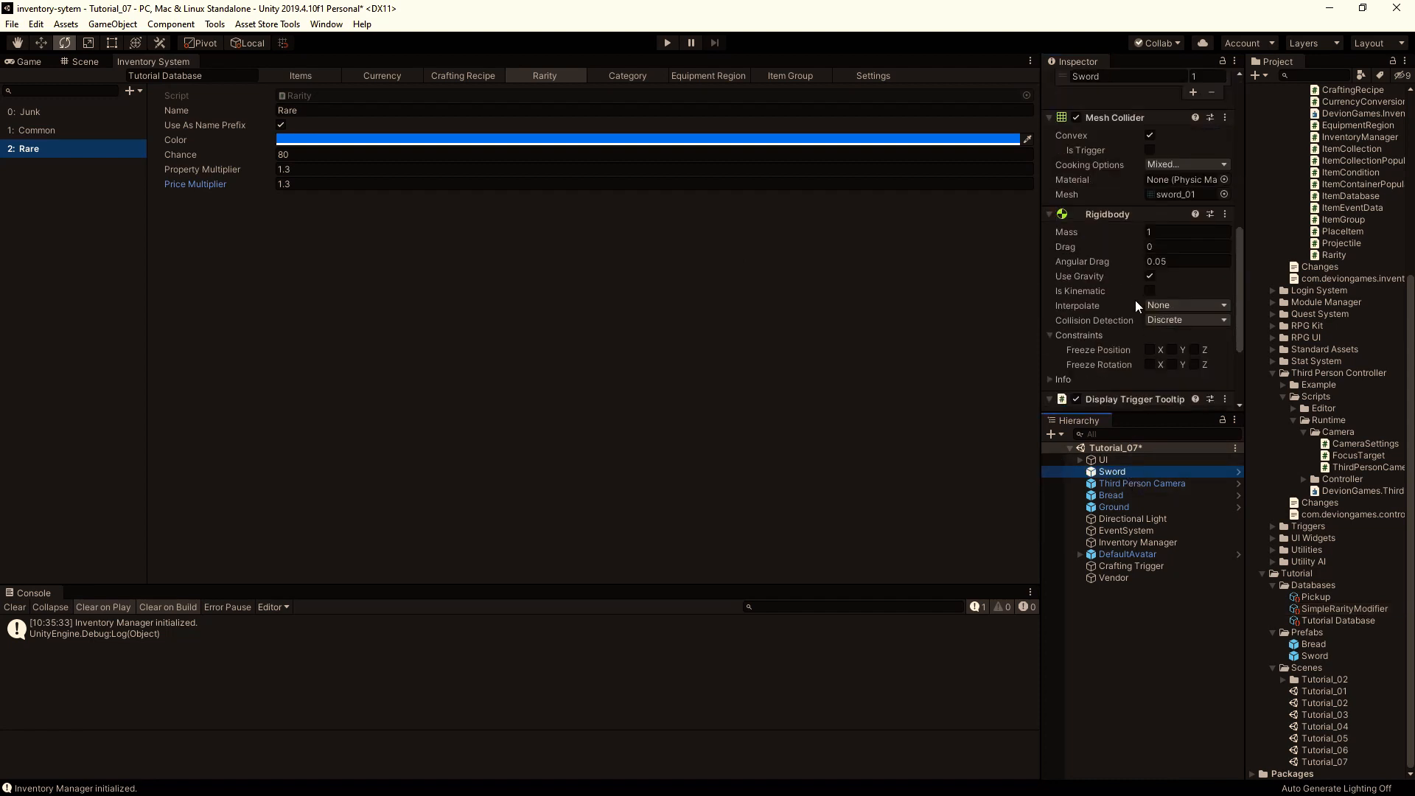
{"action": "scroll", "coordinate": [1130, 241], "scroll_direction": "down", "scroll_amount": 4}
{"action": "scroll", "coordinate": [1129, 241], "scroll_direction": "up", "scroll_amount": 8}
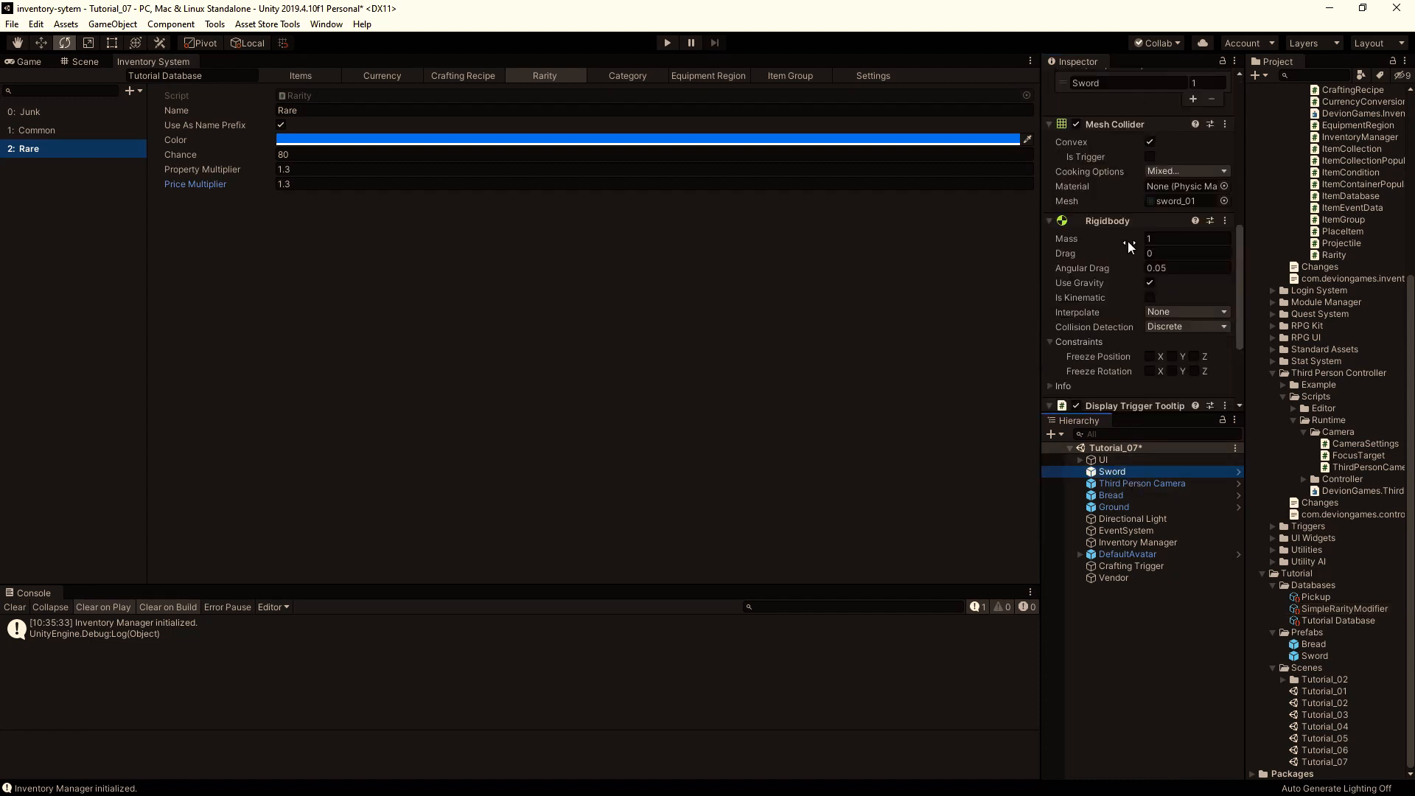
{"action": "left_click", "coordinate": [1069, 215]}
{"action": "left_click", "coordinate": [1103, 271]}
{"action": "left_click", "coordinate": [12, 24]}
{"action": "left_click", "coordinate": [34, 91]}
Play the scene, pick up the Sword, check its rarity and stats in the inventory tooltip, and stop playing.
{"action": "left_click", "coordinate": [667, 42]}
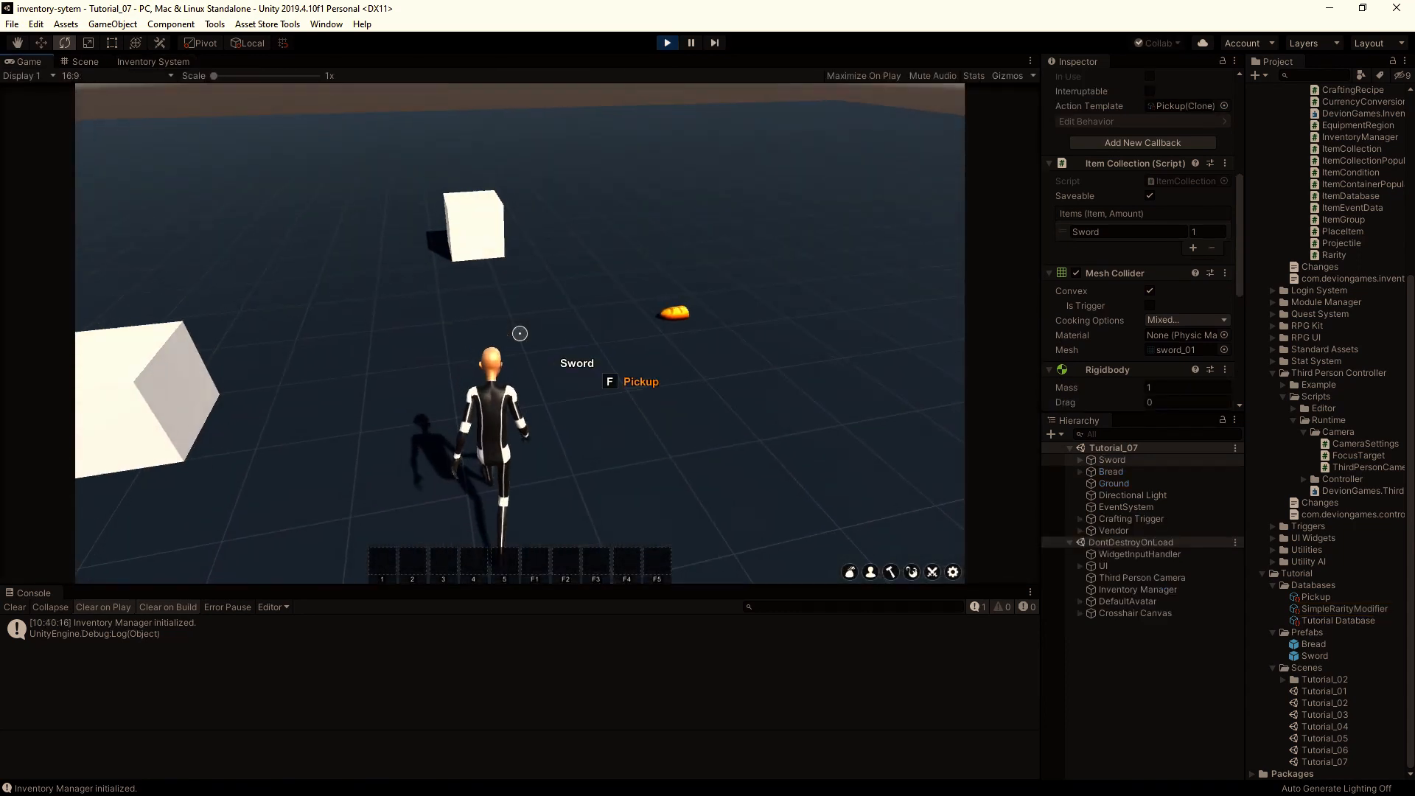
{"action": "key", "text": "f"}
{"action": "key", "text": "i"}
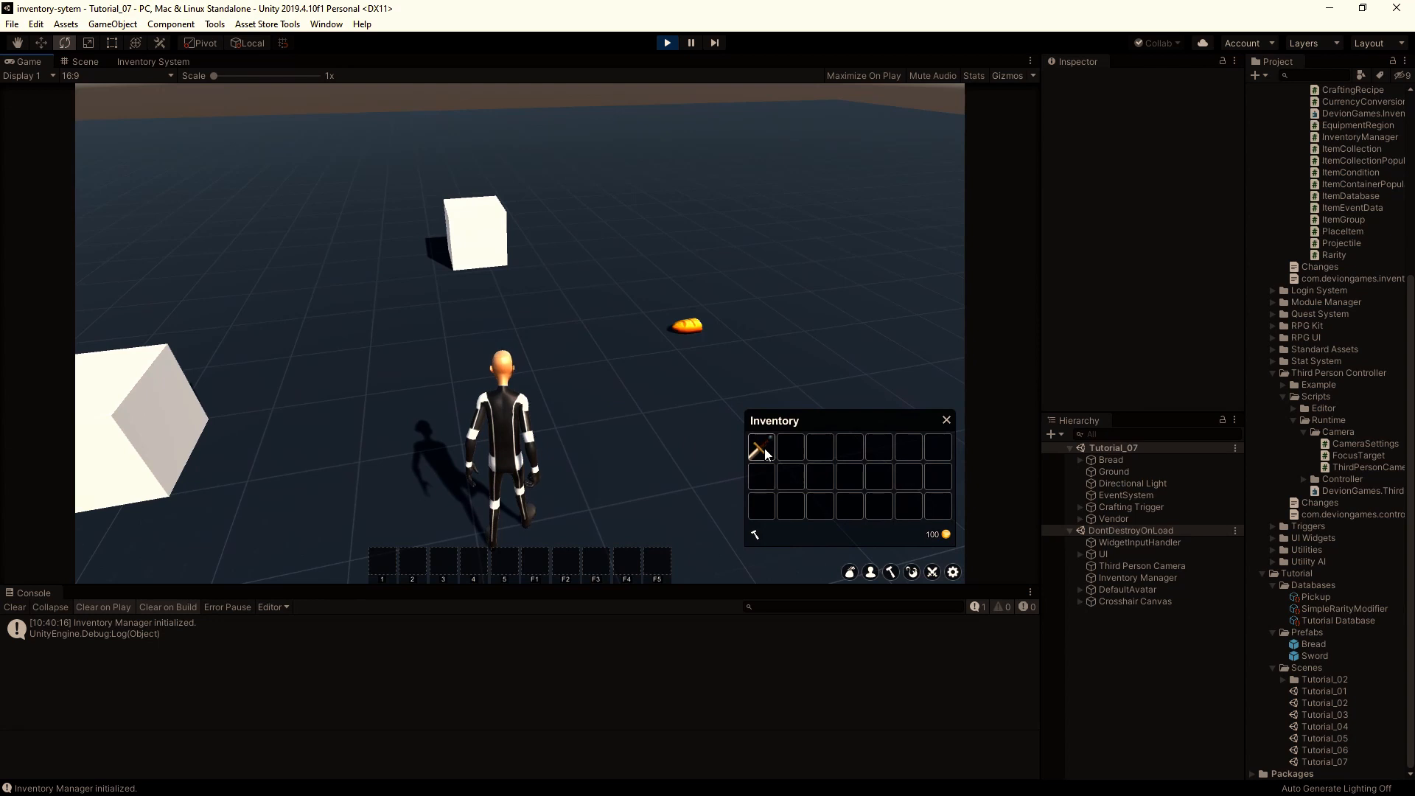
{"action": "mouse_move", "coordinate": [766, 453]}
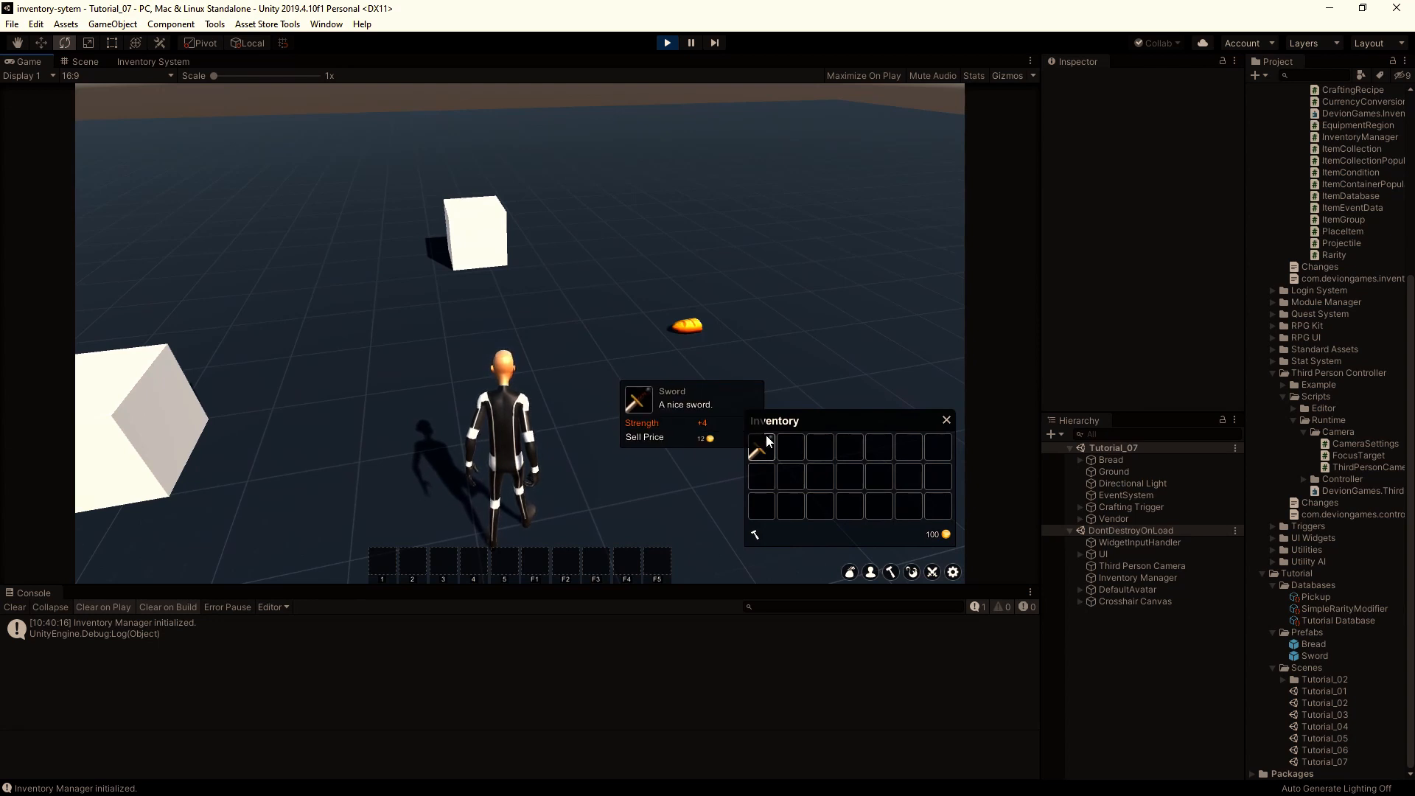
{"action": "left_click", "coordinate": [668, 43]}
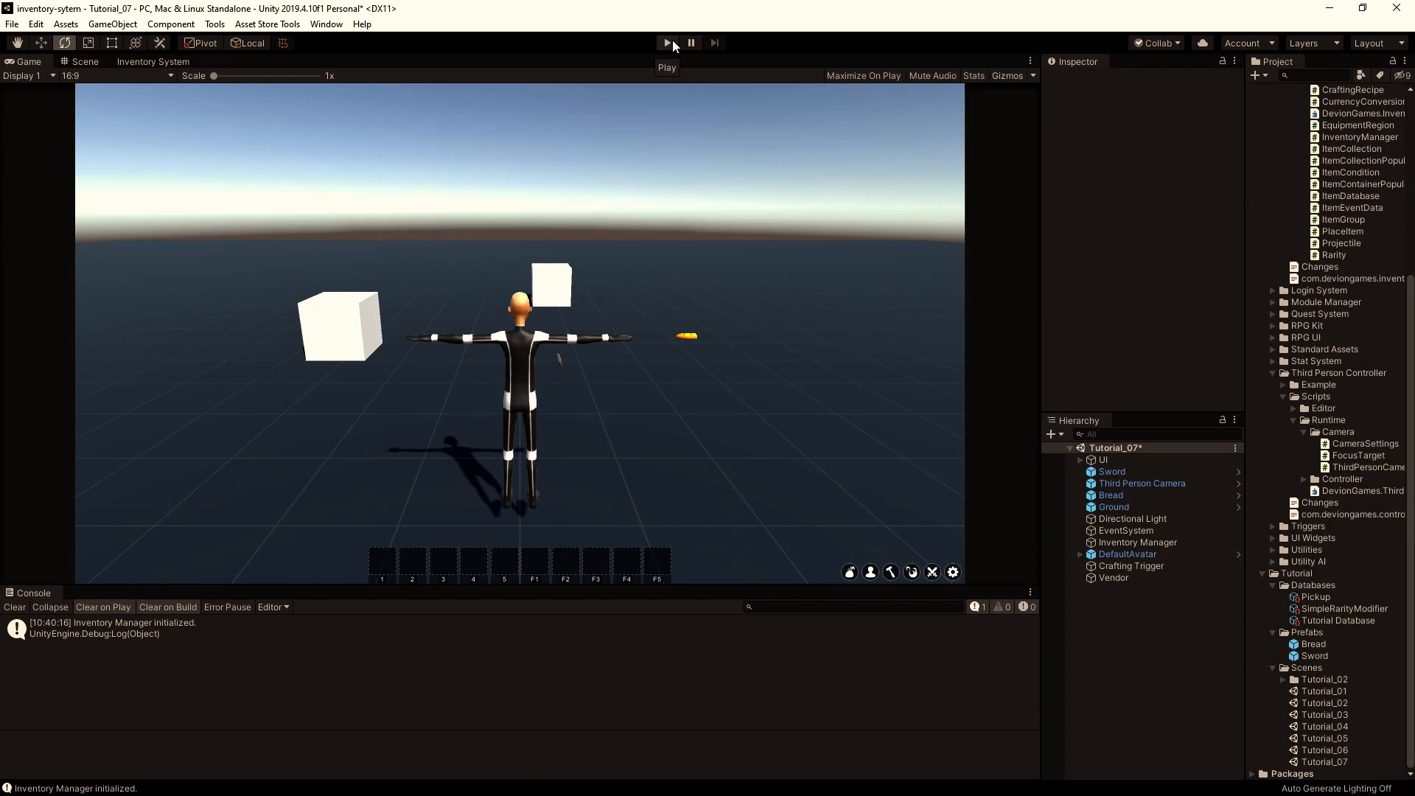
Run a second play test, inspect the picked-up Sword's tooltip in the inventory, and stop playing.
{"action": "left_click", "coordinate": [670, 42]}
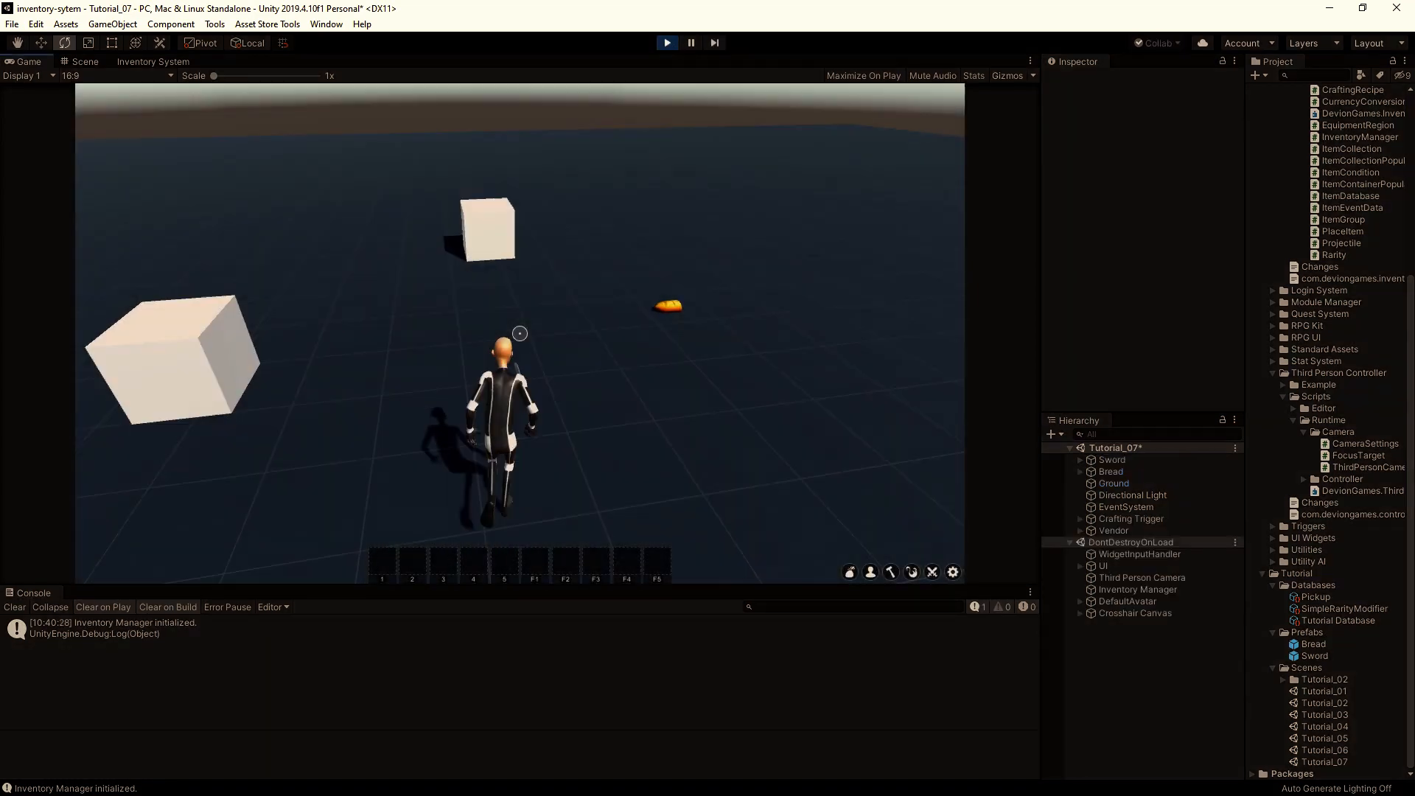
{"action": "key", "text": "i"}
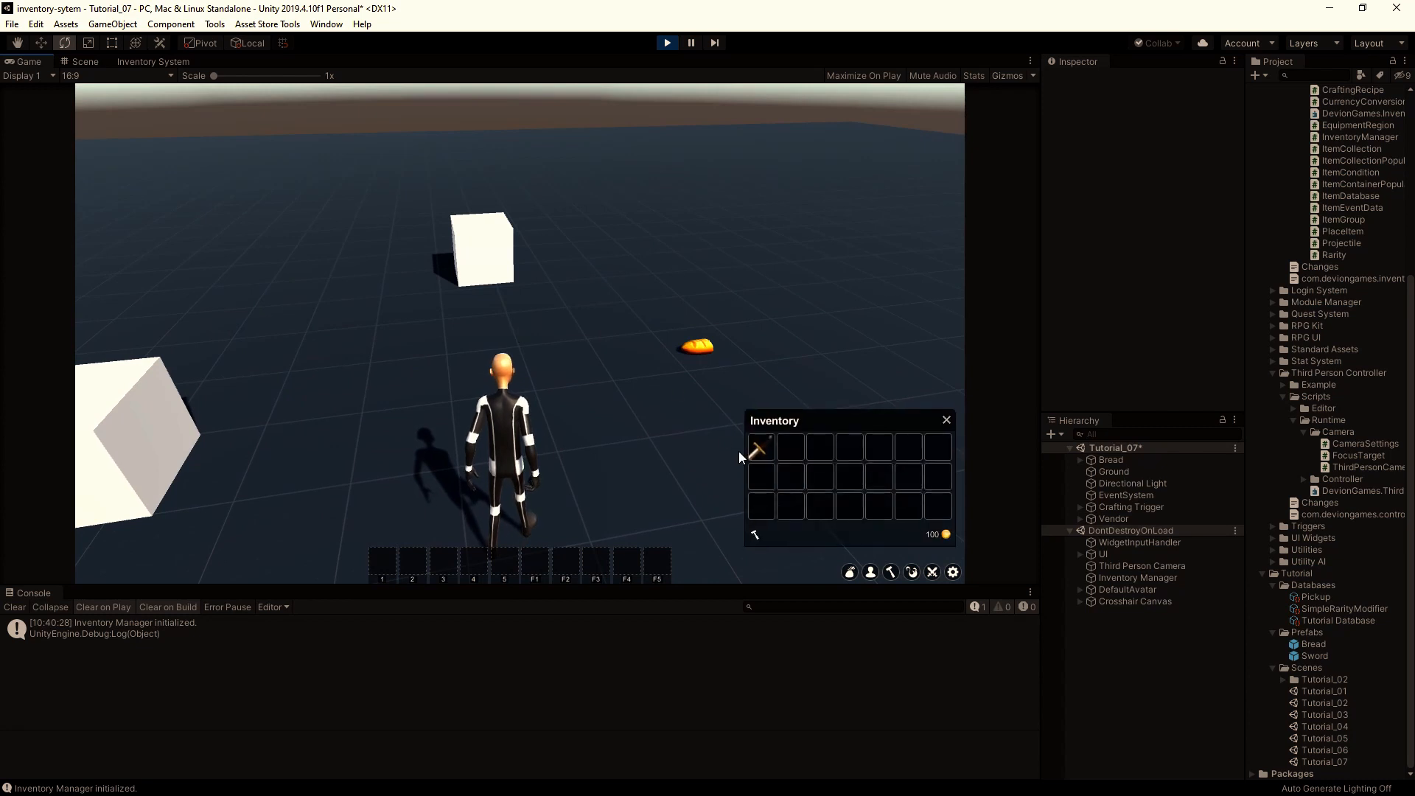
{"action": "mouse_move", "coordinate": [767, 445]}
{"action": "left_click", "coordinate": [666, 43]}
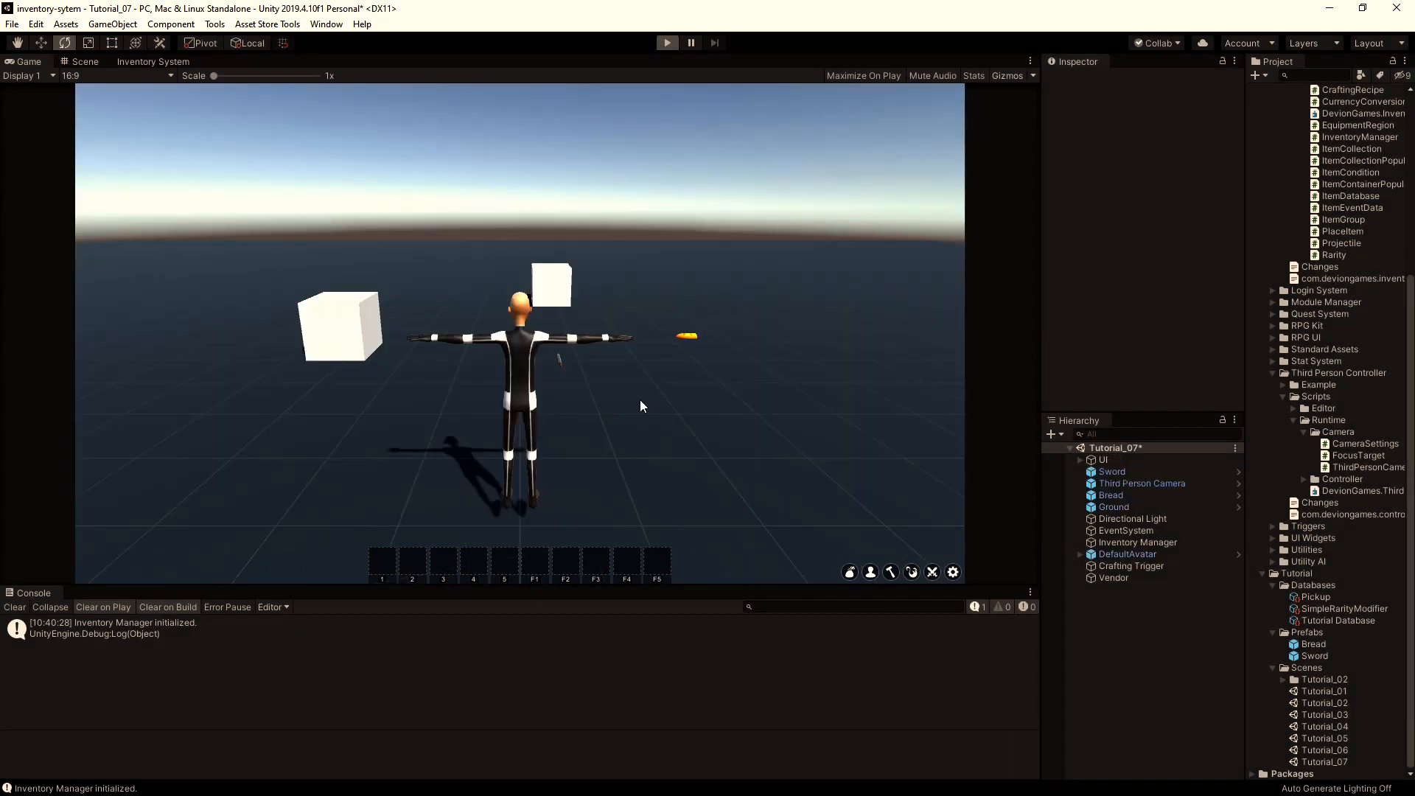
Run a third play test, walk to the Sword and pick it up, check its inventory tooltip, and end the run.
{"action": "key", "text": "ctrl+p"}
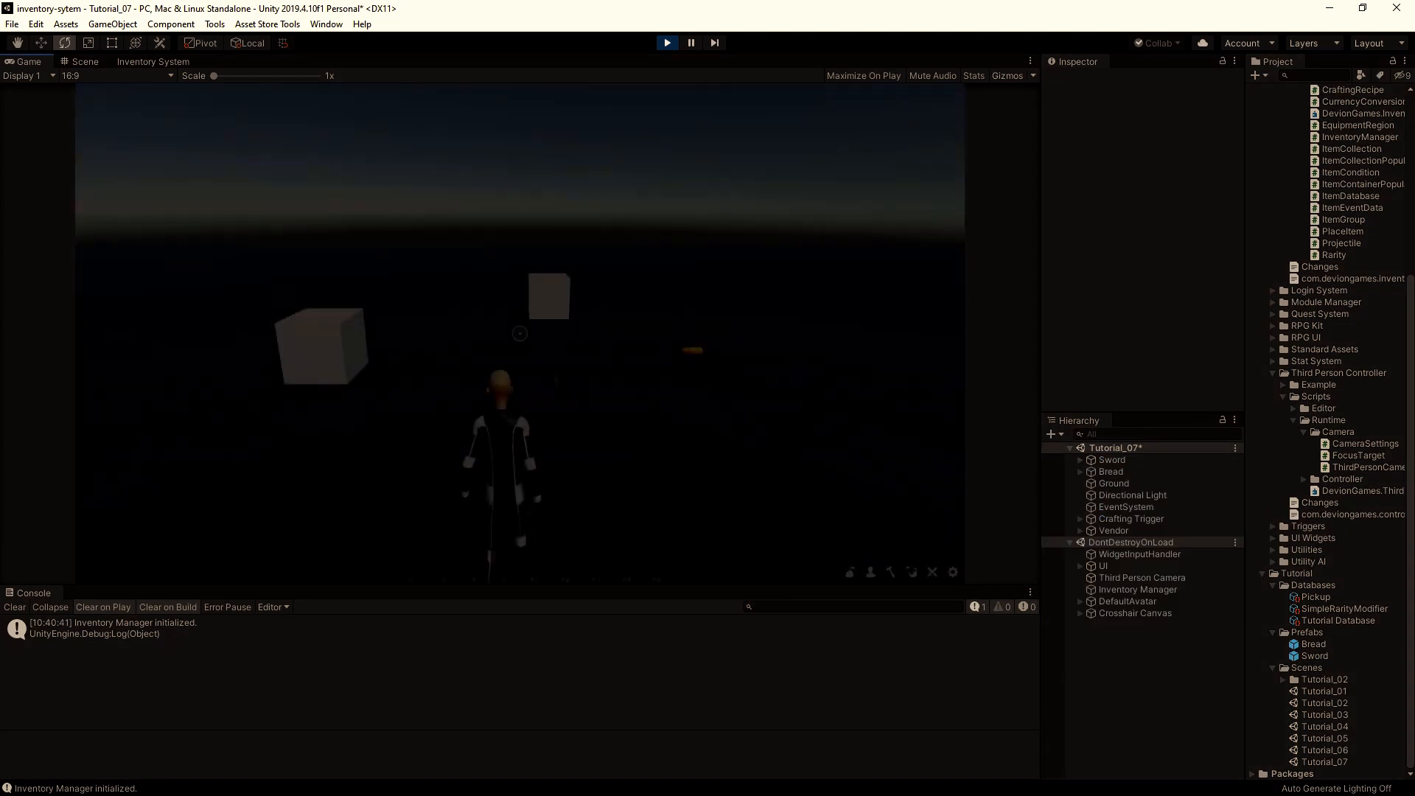
{"action": "key", "text": "w"}
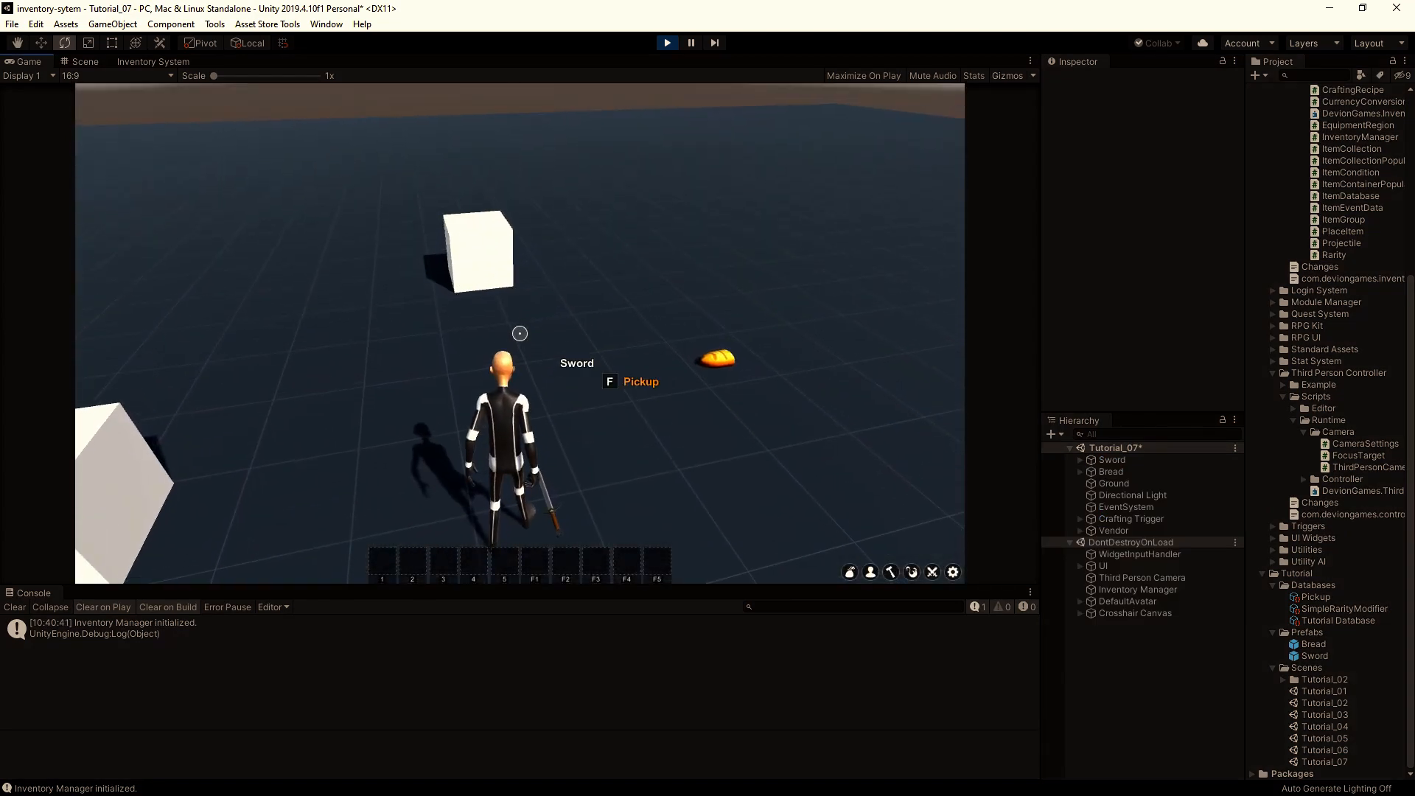
{"action": "key", "text": "f"}
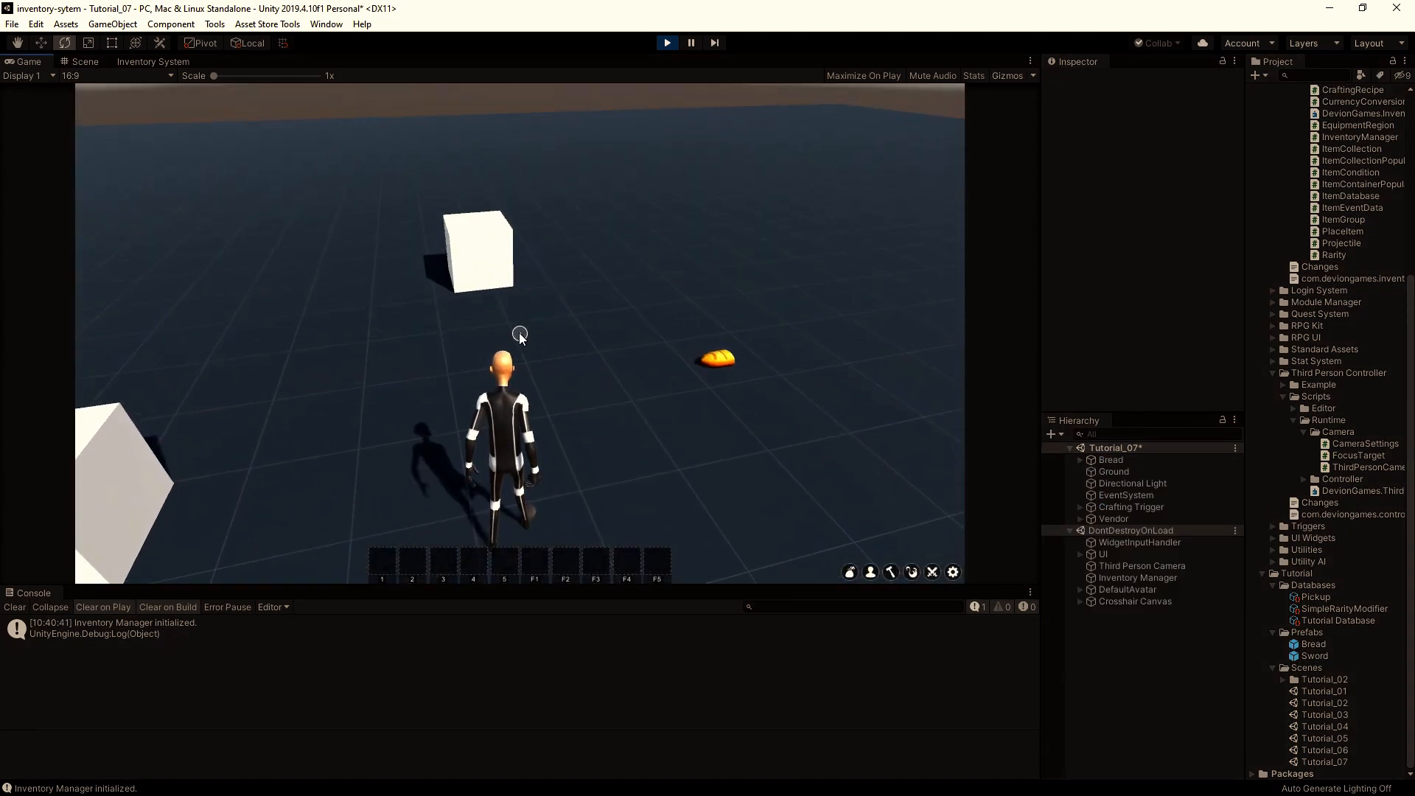
{"action": "key", "text": "i"}
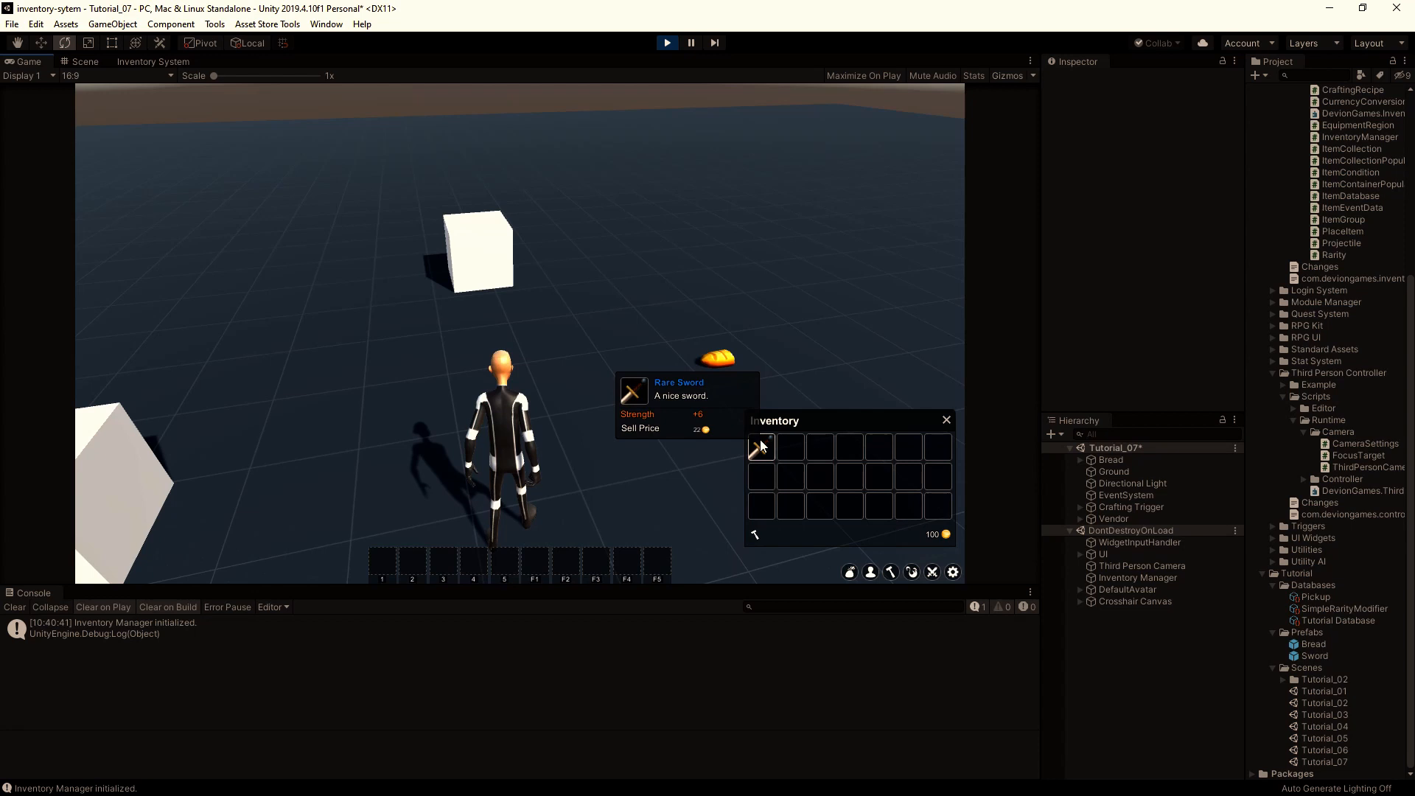
{"action": "left_click", "coordinate": [659, 43]}
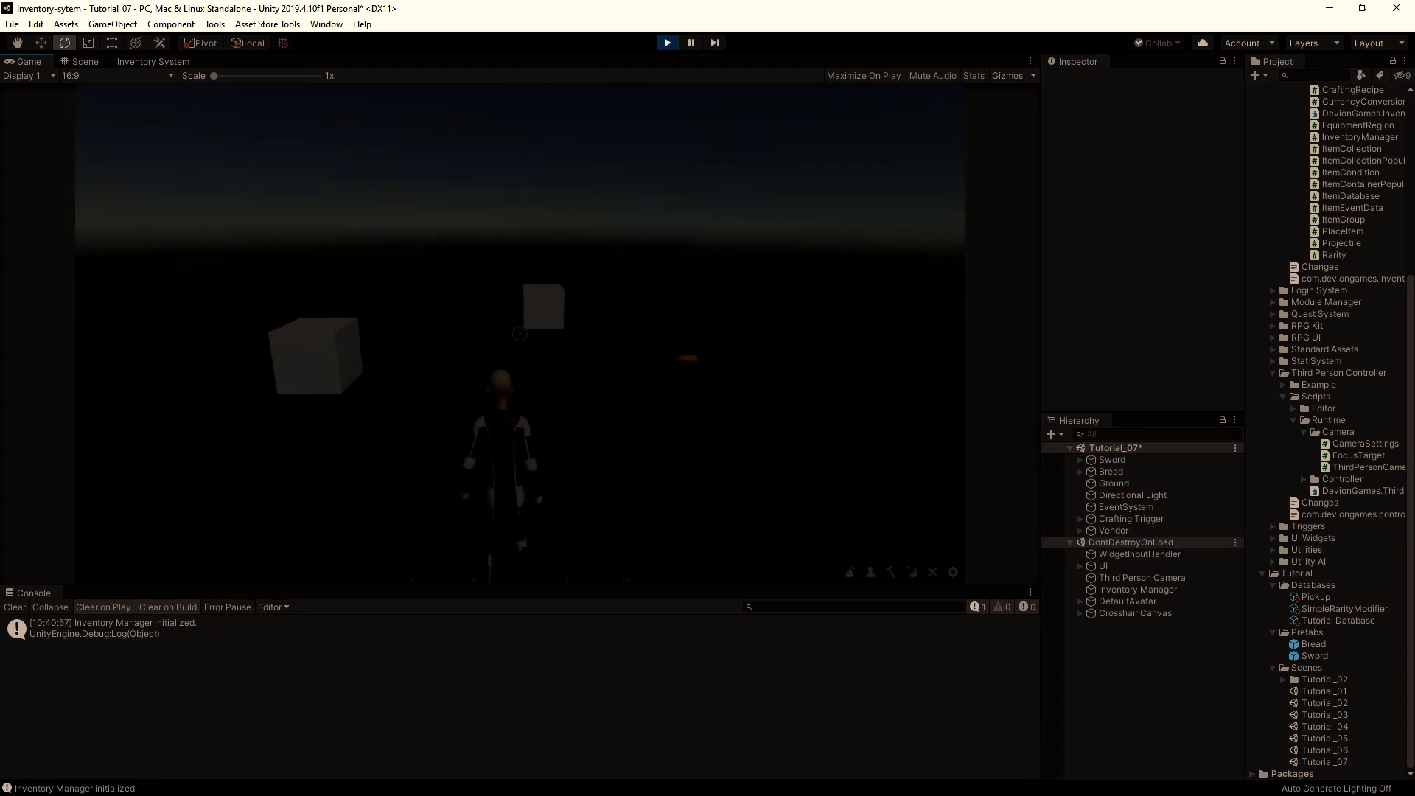
In a fourth play test, pick up the Sword with the inventory open, compare its tooltip stats, and stop playing.
{"action": "key", "text": "w"}
{"action": "key", "text": "i"}
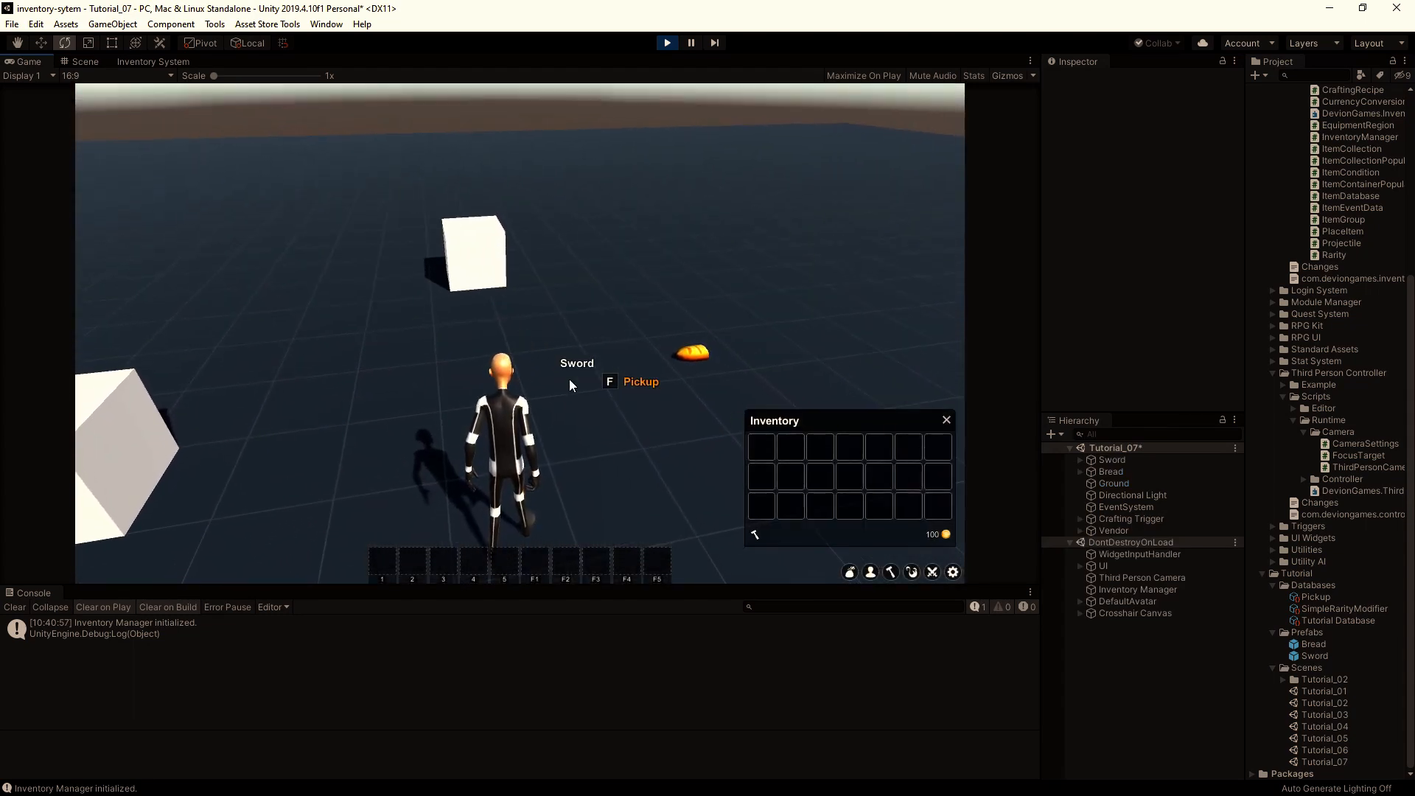
{"action": "left_click", "coordinate": [570, 380]}
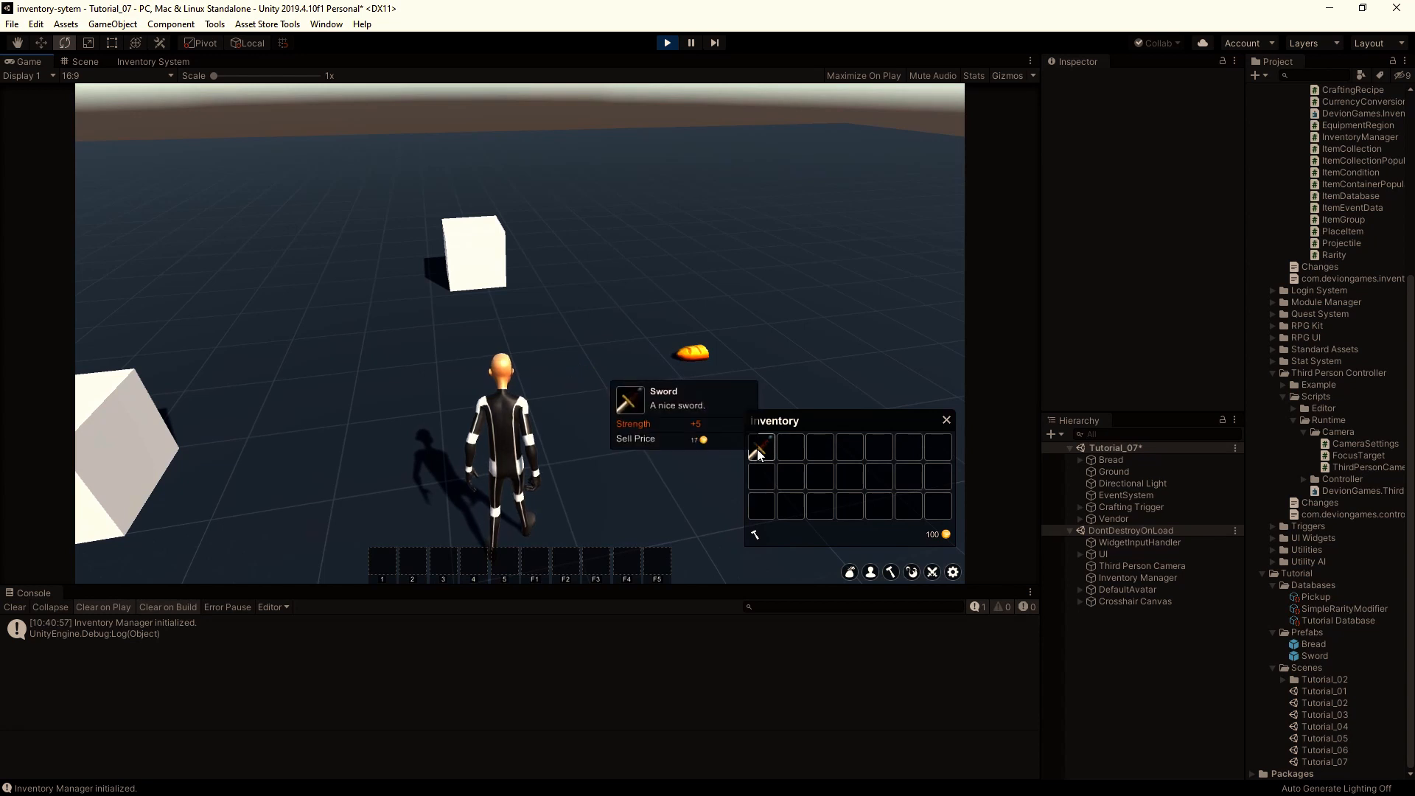
{"action": "left_click", "coordinate": [667, 44]}
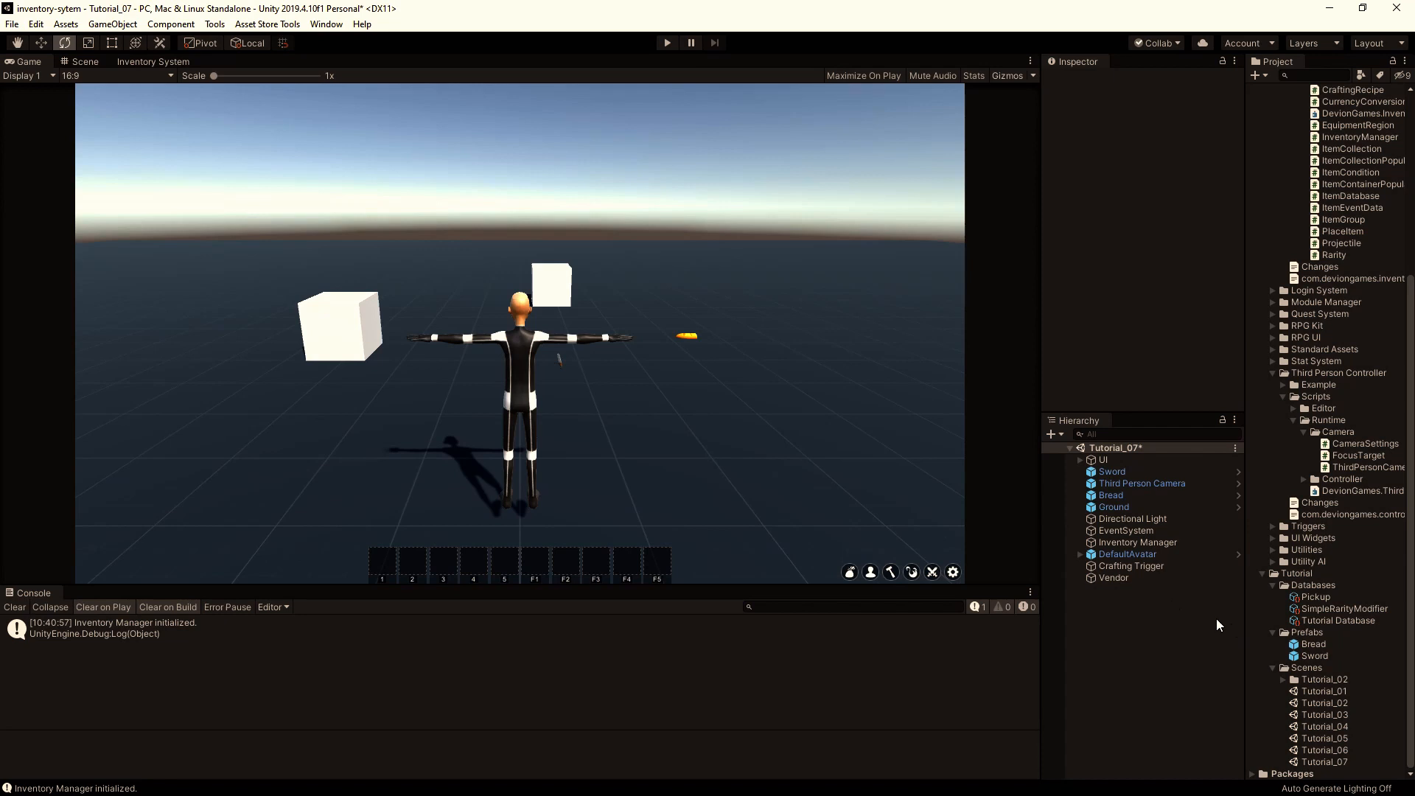
Create a Devion Games Inventory System Property modifier asset in the Databases folder.
{"action": "right_click", "coordinate": [1311, 585]}
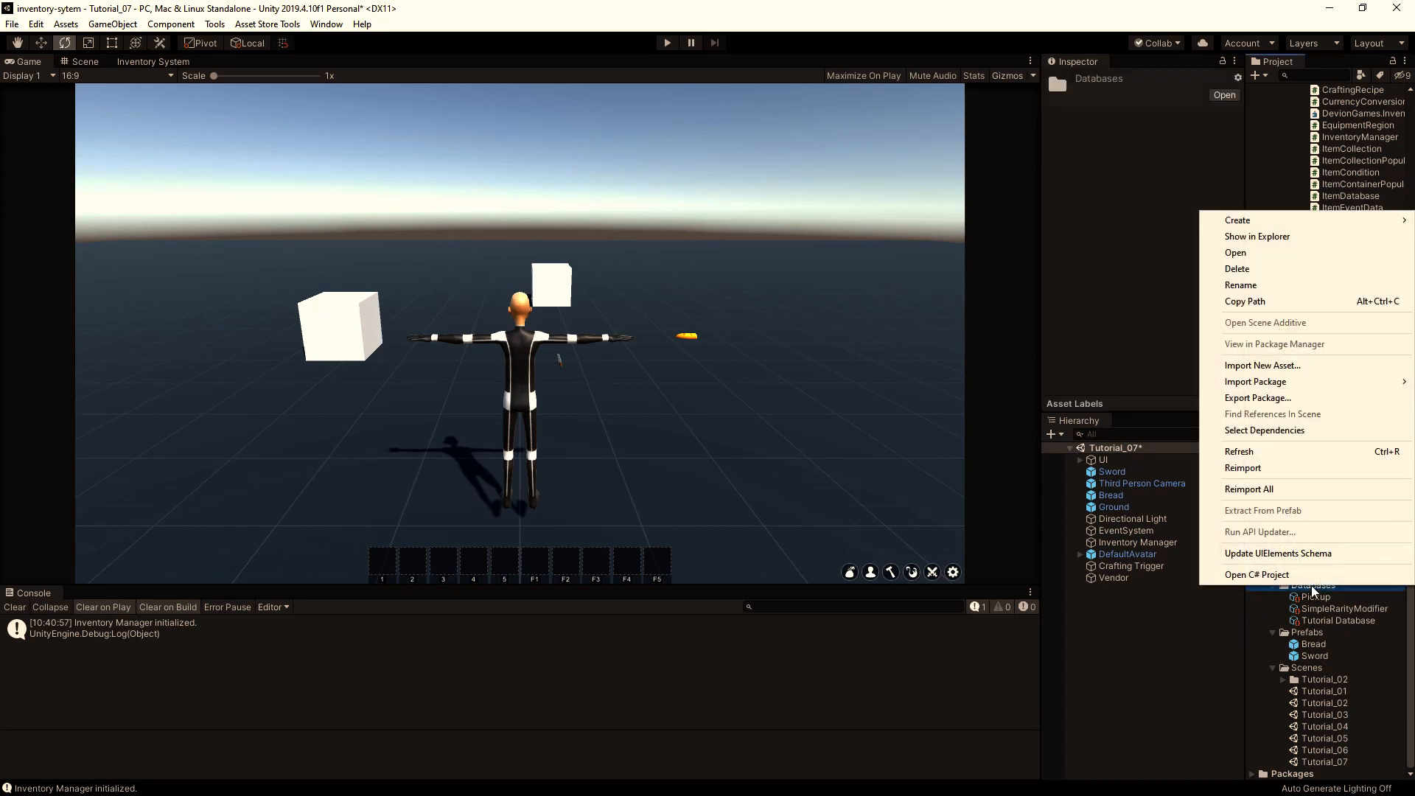
{"action": "mouse_move", "coordinate": [1240, 221]}
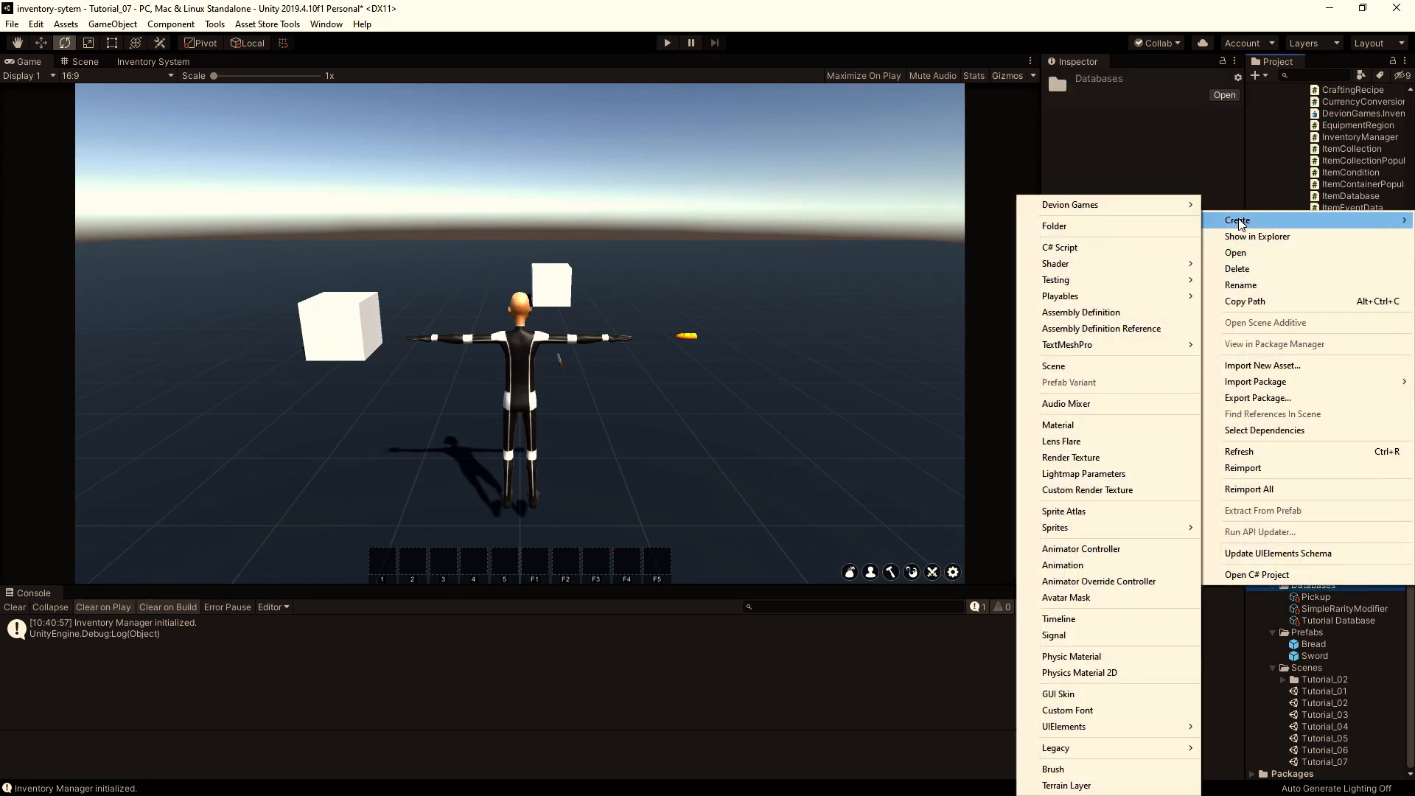
{"action": "mouse_move", "coordinate": [1180, 205]}
{"action": "mouse_move", "coordinate": [1253, 289]}
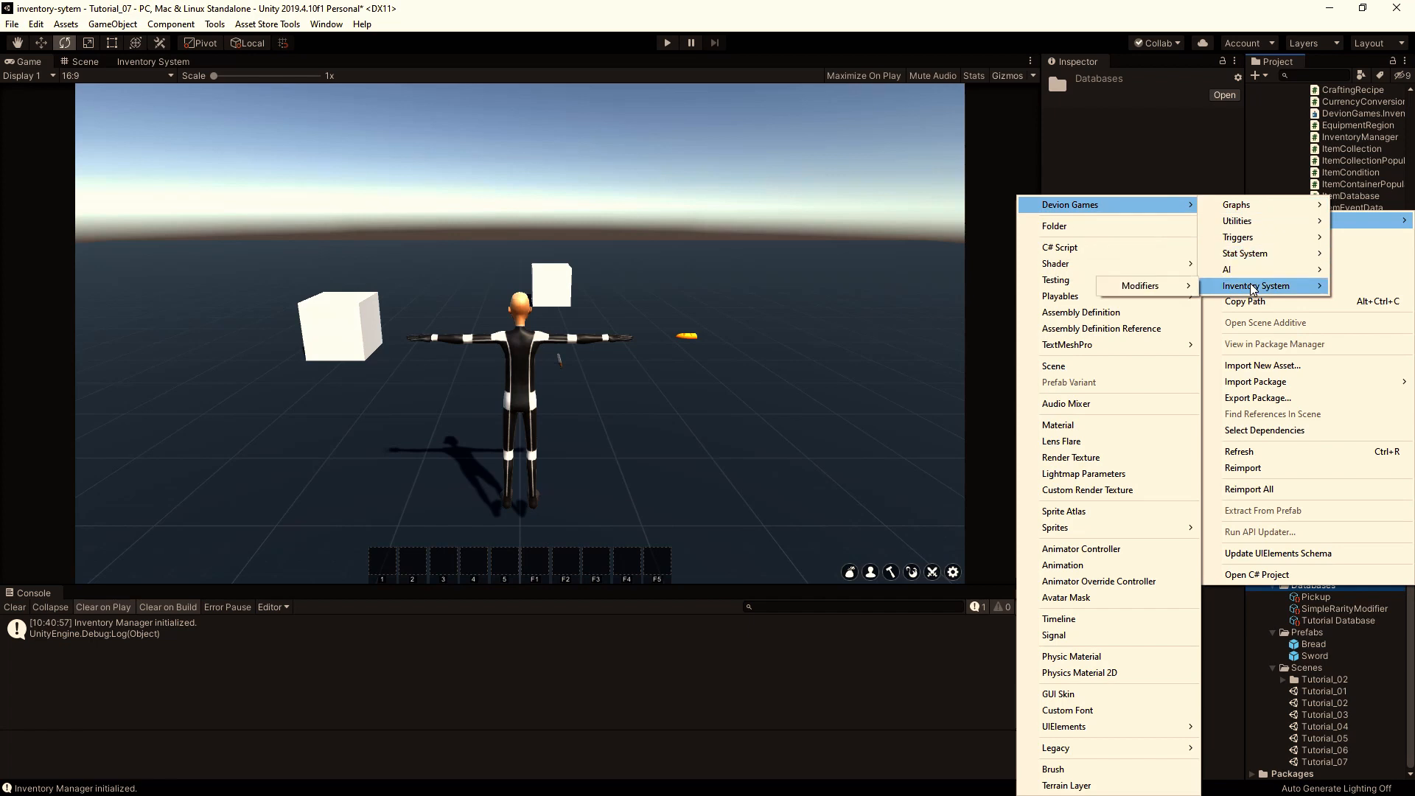
{"action": "mouse_move", "coordinate": [1175, 286]}
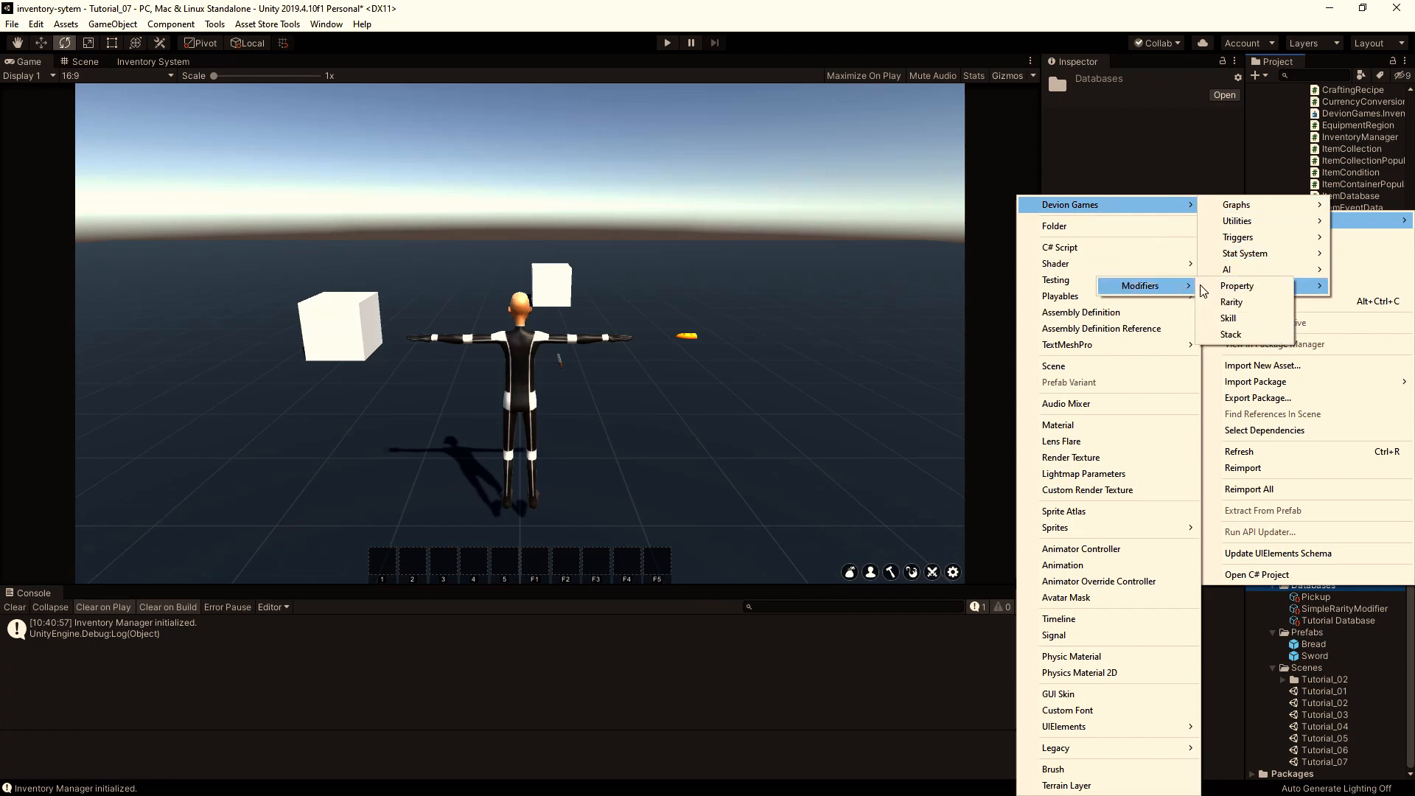
{"action": "left_click", "coordinate": [1238, 287]}
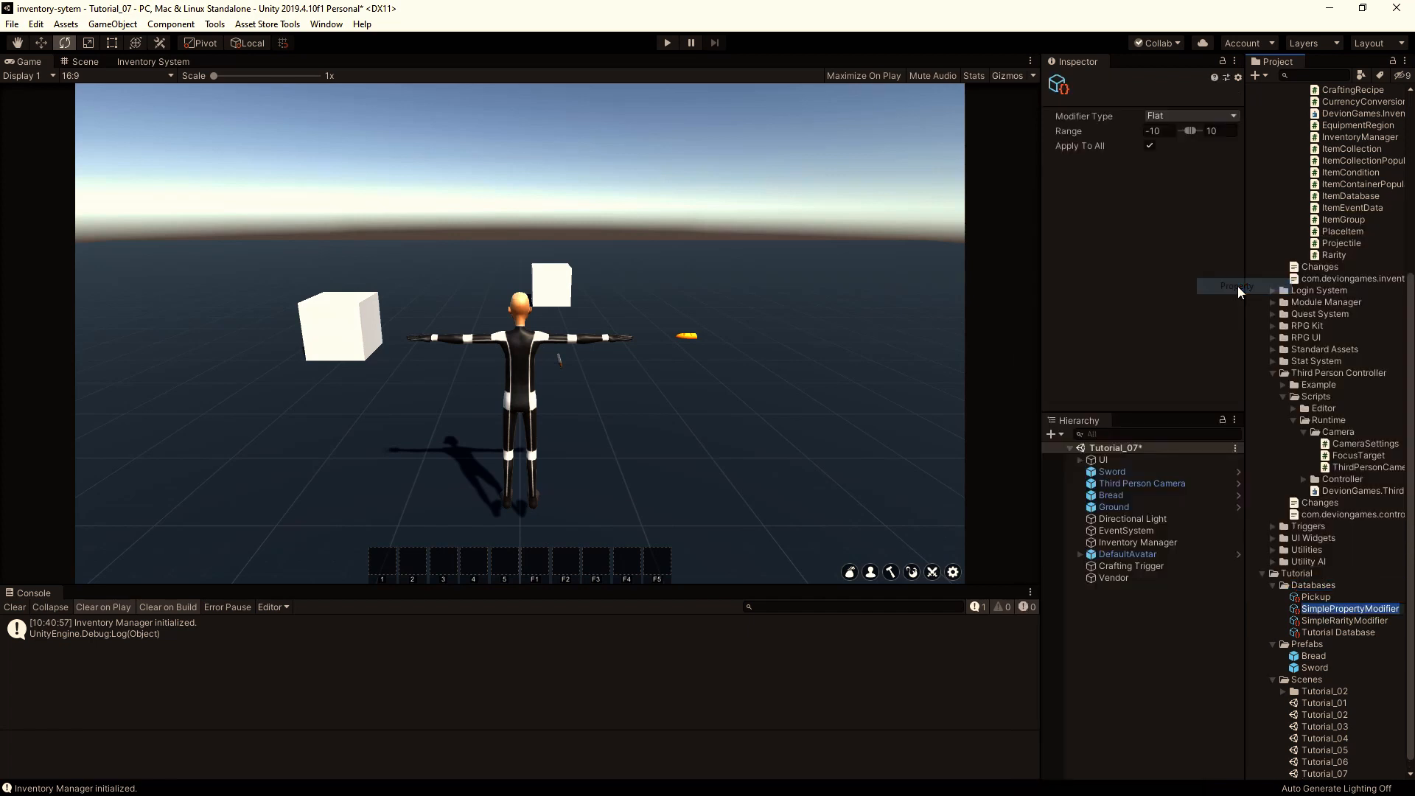
Keep the SimplePropertyModifier's Modifier Type at Flat and set its Range from -2 to 5.
{"action": "left_click", "coordinate": [1170, 118]}
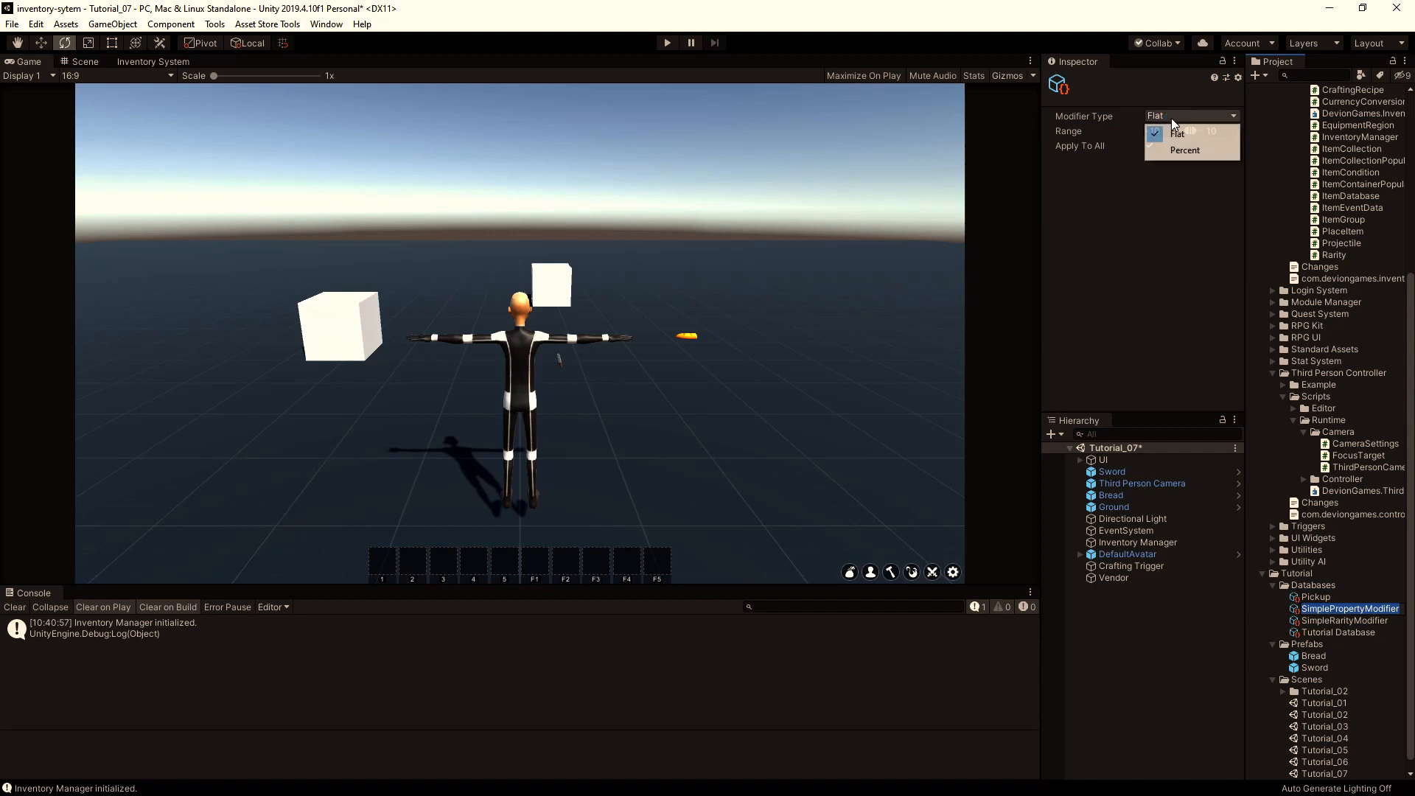
{"action": "left_click", "coordinate": [1178, 135]}
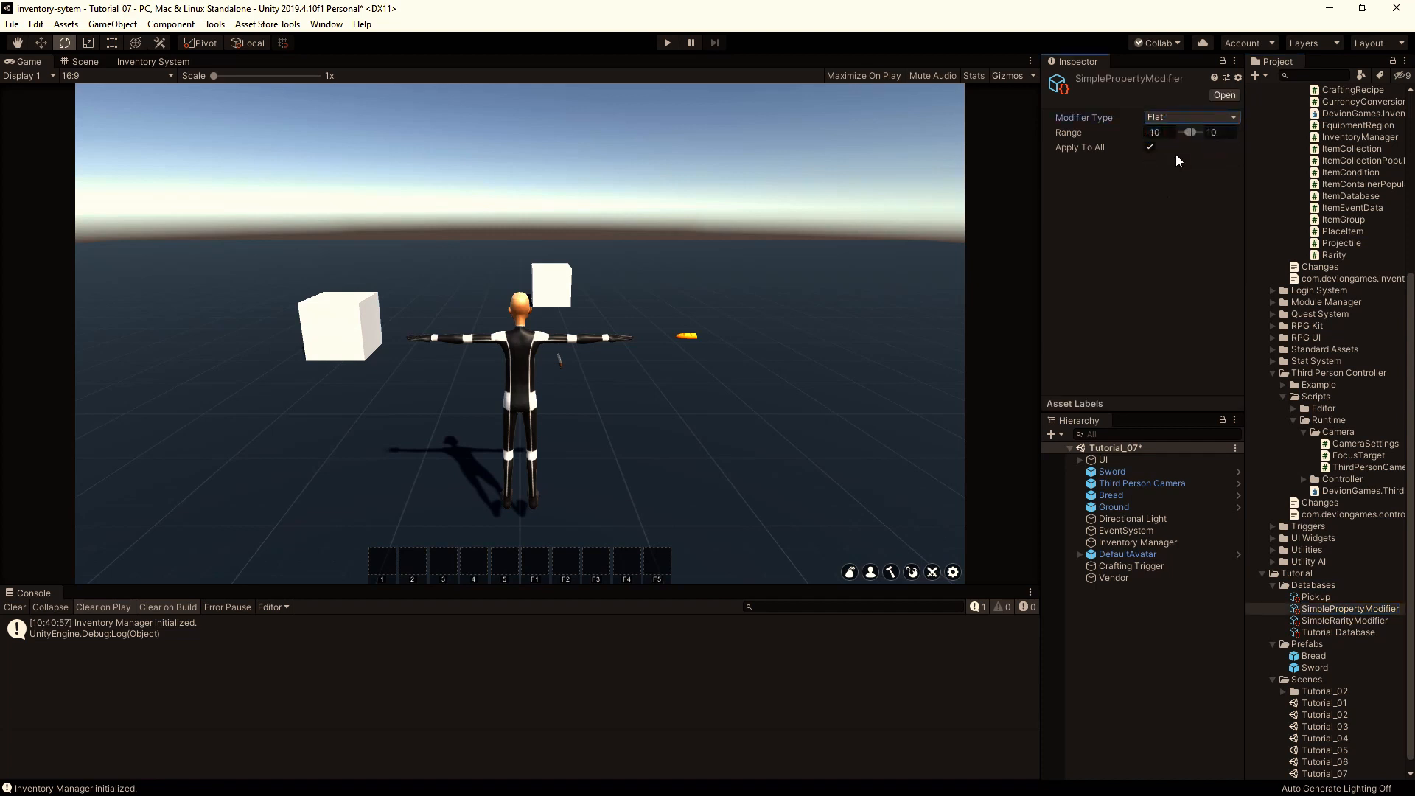
{"action": "left_click", "coordinate": [1168, 135]}
{"action": "type", "text": "-2"}
{"action": "type", "text": "5"}
{"action": "key", "text": "Return"}
{"action": "left_click", "coordinate": [1227, 133]}
Add a second modifier entry to the Sword item in the Sword object's Item Collection and assign SimplePropertyModifier to it.
{"action": "left_click", "coordinate": [172, 63]}
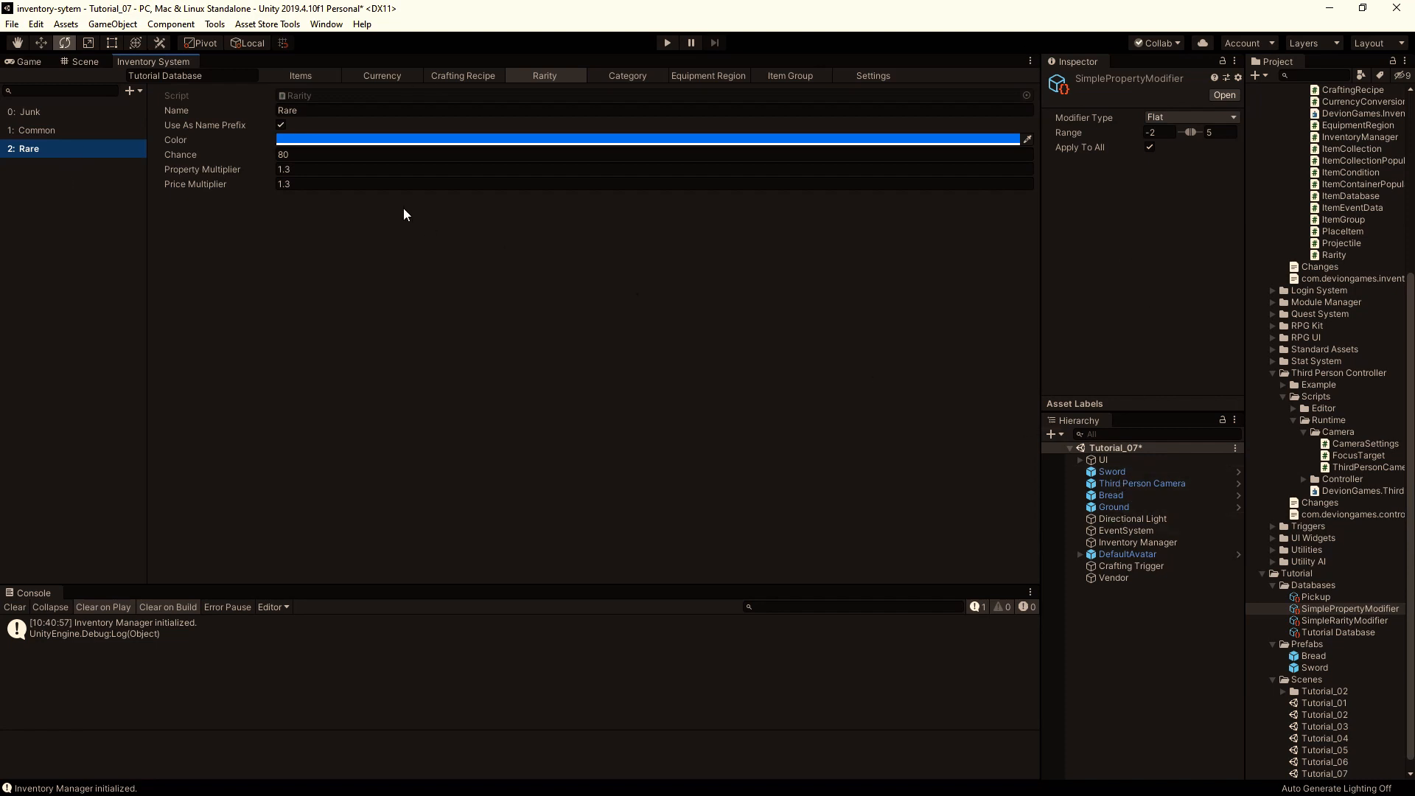
{"action": "left_click", "coordinate": [1112, 472]}
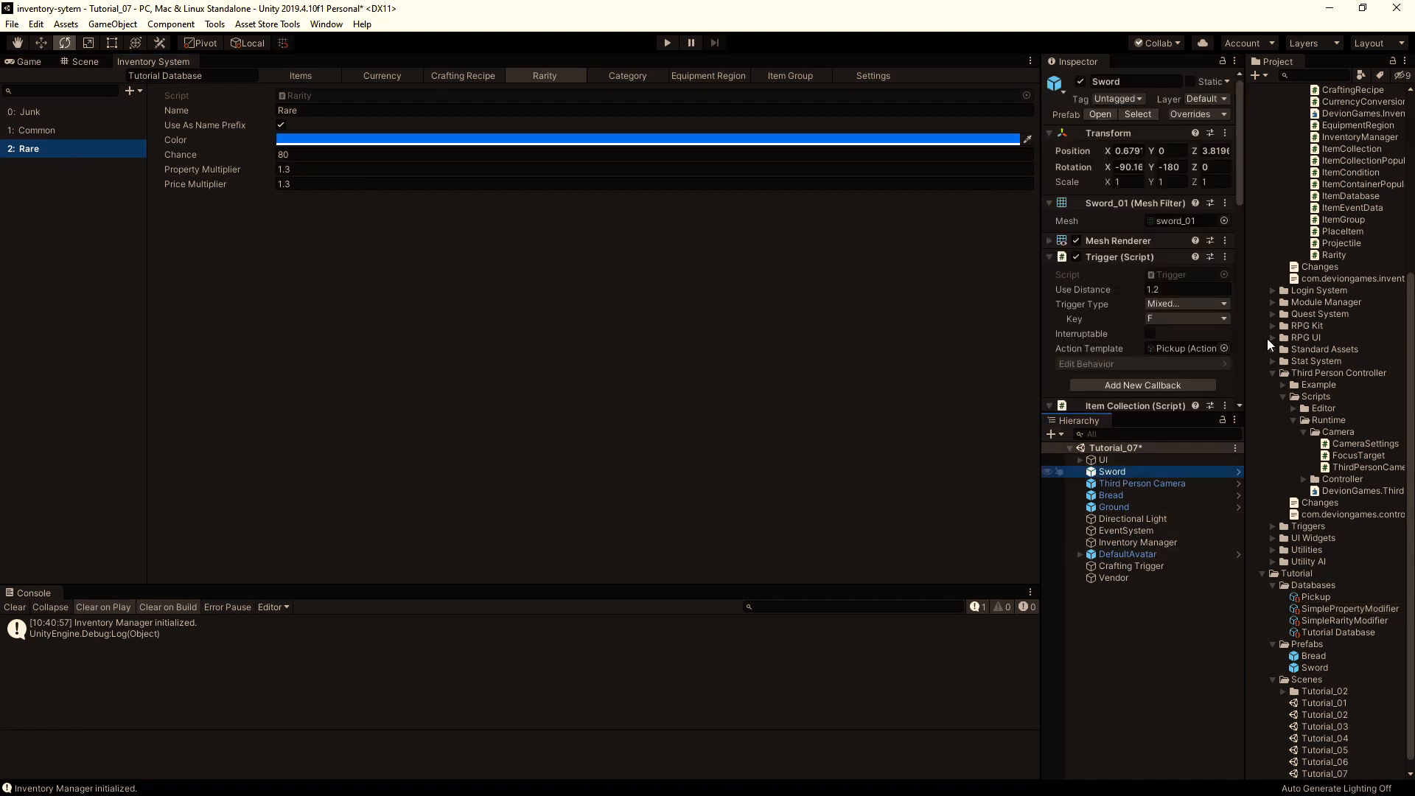
{"action": "scroll", "coordinate": [1147, 272], "scroll_direction": "down", "scroll_amount": 3}
{"action": "scroll", "coordinate": [1150, 280], "scroll_direction": "down", "scroll_amount": 3}
{"action": "left_click", "coordinate": [1059, 210]}
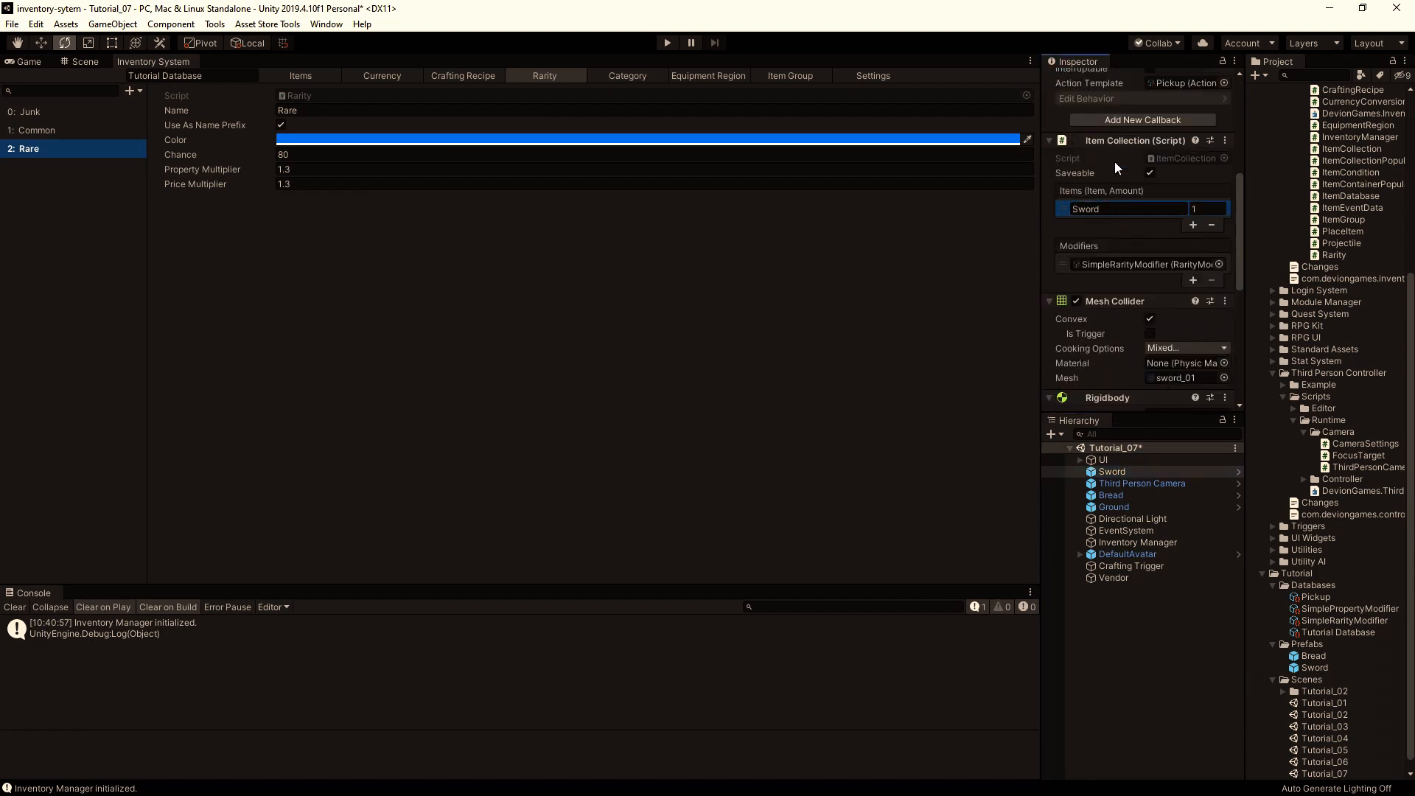
{"action": "left_click", "coordinate": [1193, 281]}
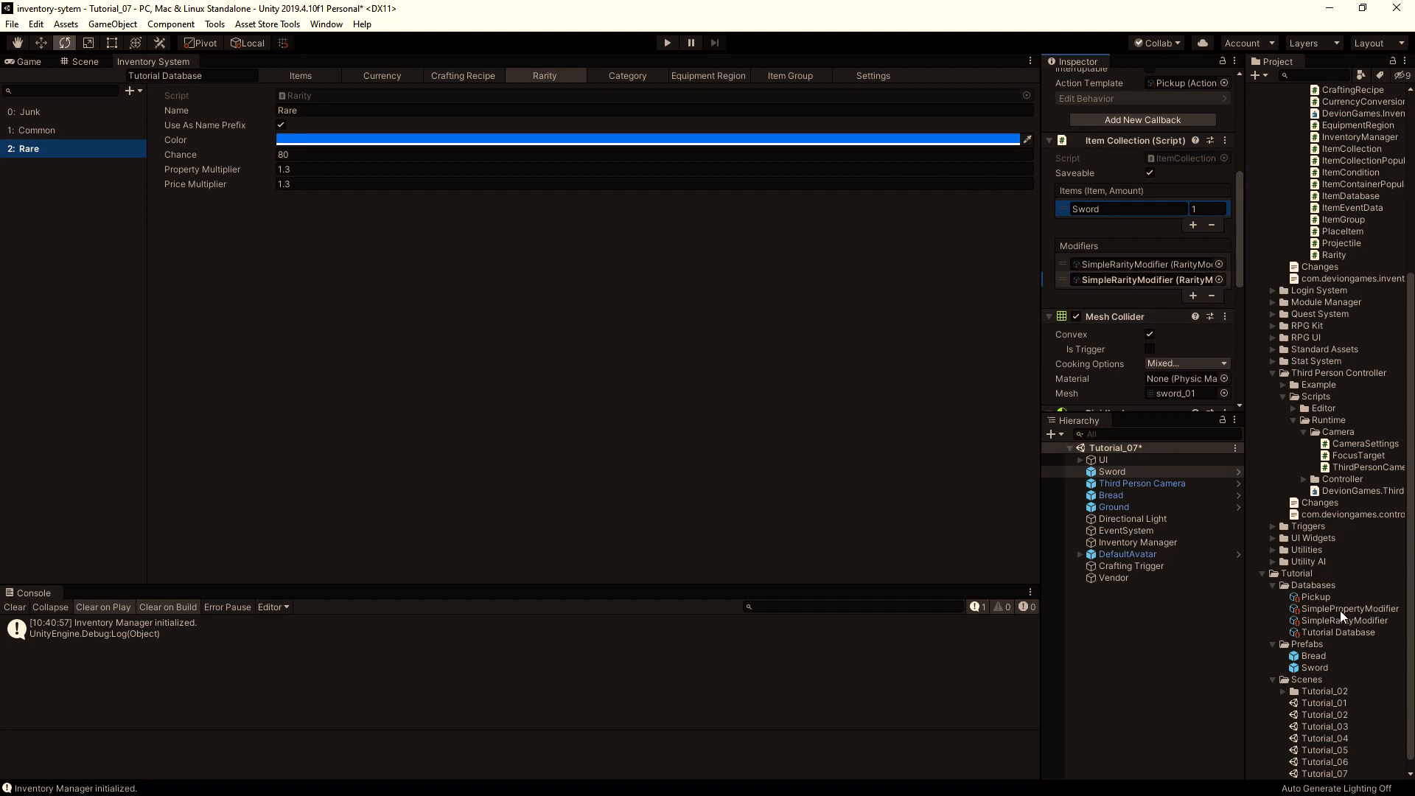
{"action": "left_click_drag", "start_coordinate": [1342, 609], "coordinate": [1104, 278]}
Apply all overrides of the Sword object to its prefab.
{"action": "scroll", "coordinate": [1145, 224], "scroll_direction": "up", "scroll_amount": 5}
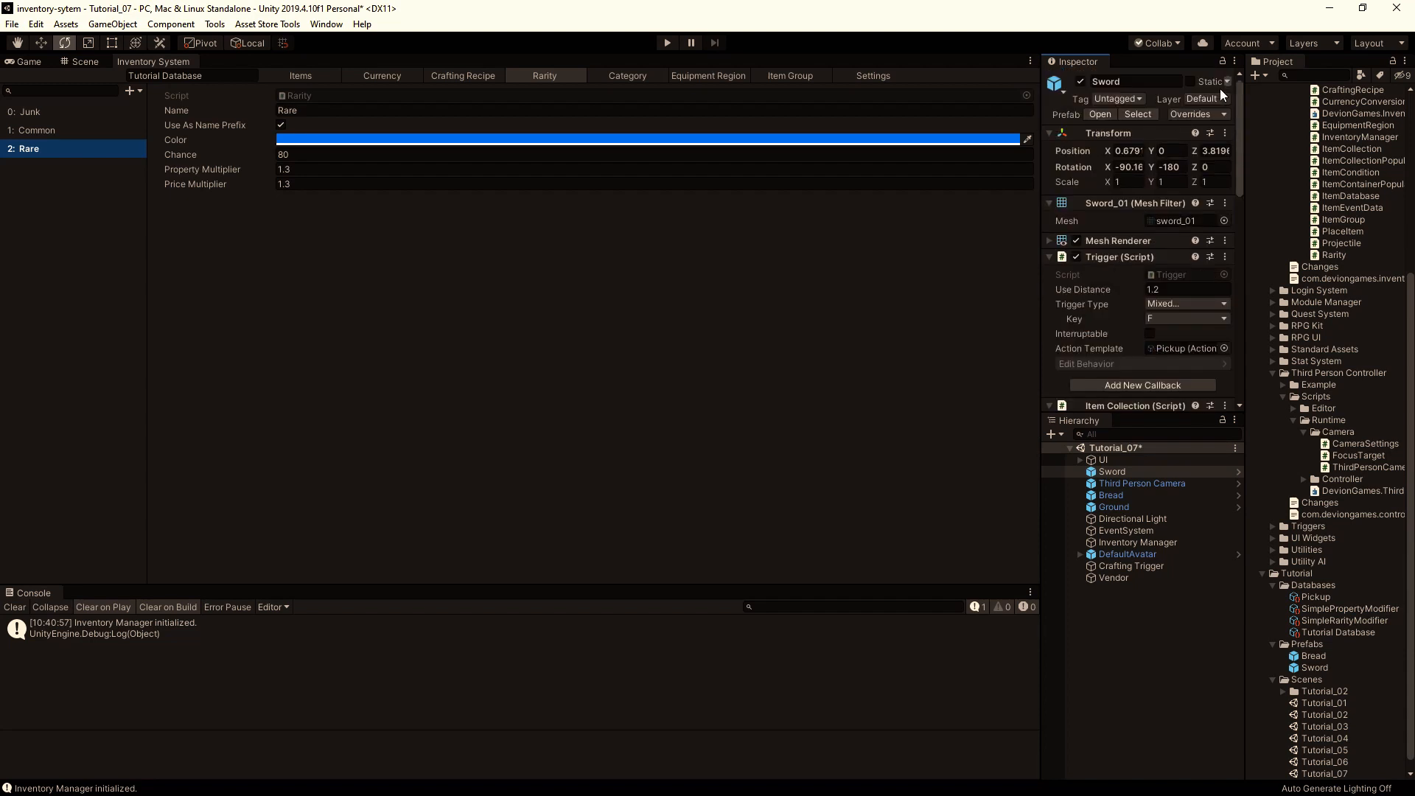
{"action": "left_click", "coordinate": [1214, 113]}
{"action": "left_click", "coordinate": [1350, 230]}
Run the scene, pick up the Sword, check its rarity and Strength in the inventory tooltip, and end the play session.
{"action": "left_click", "coordinate": [666, 42]}
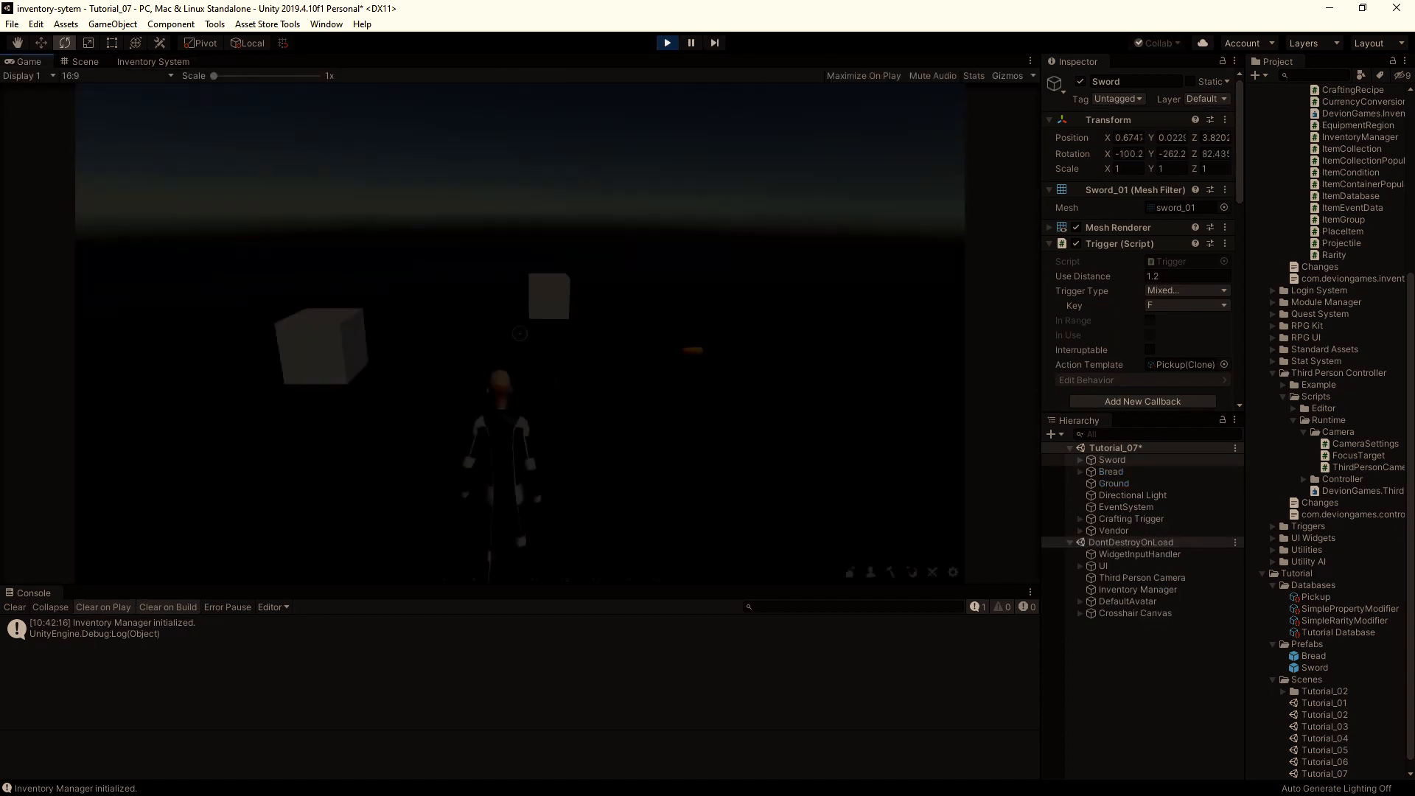
{"action": "key", "text": "w"}
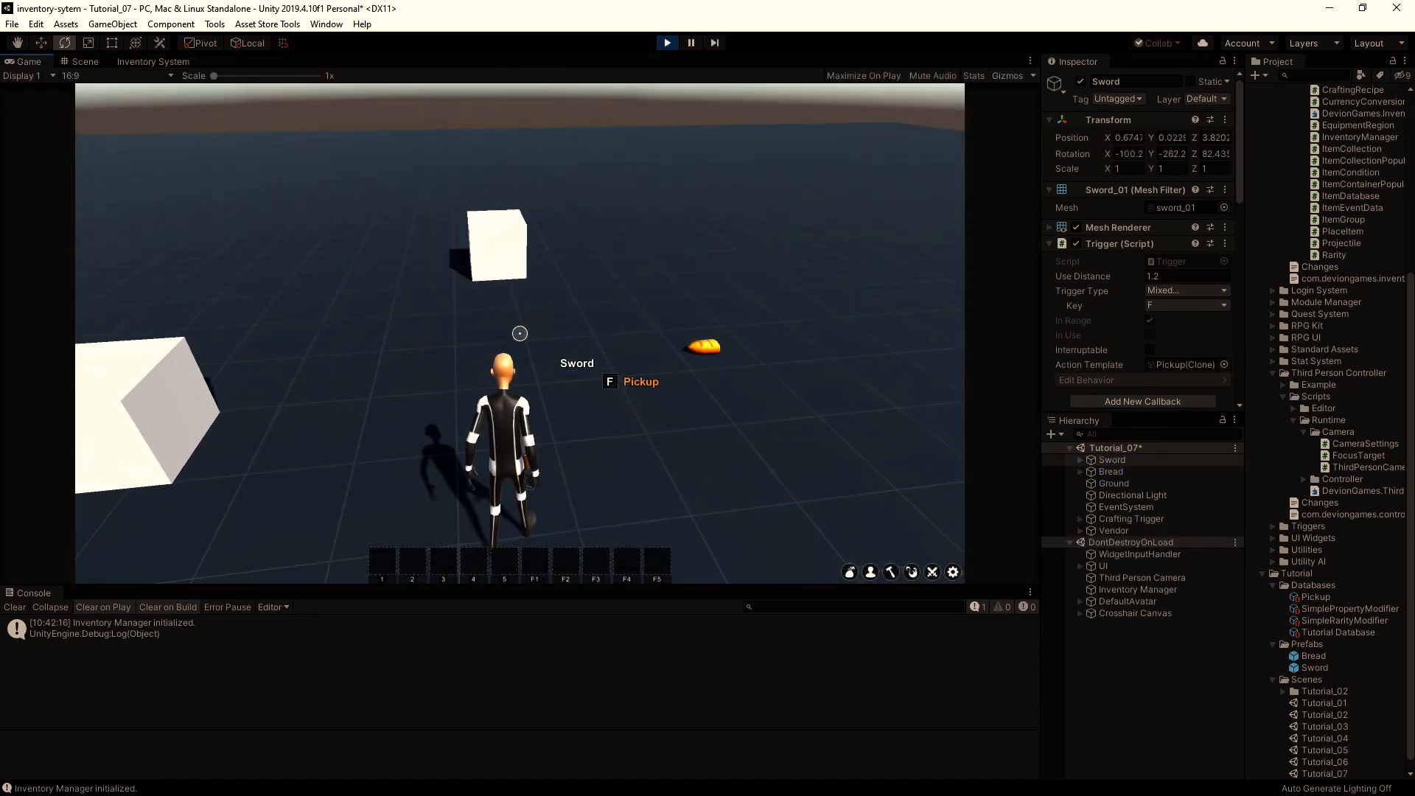
{"action": "key", "text": "i"}
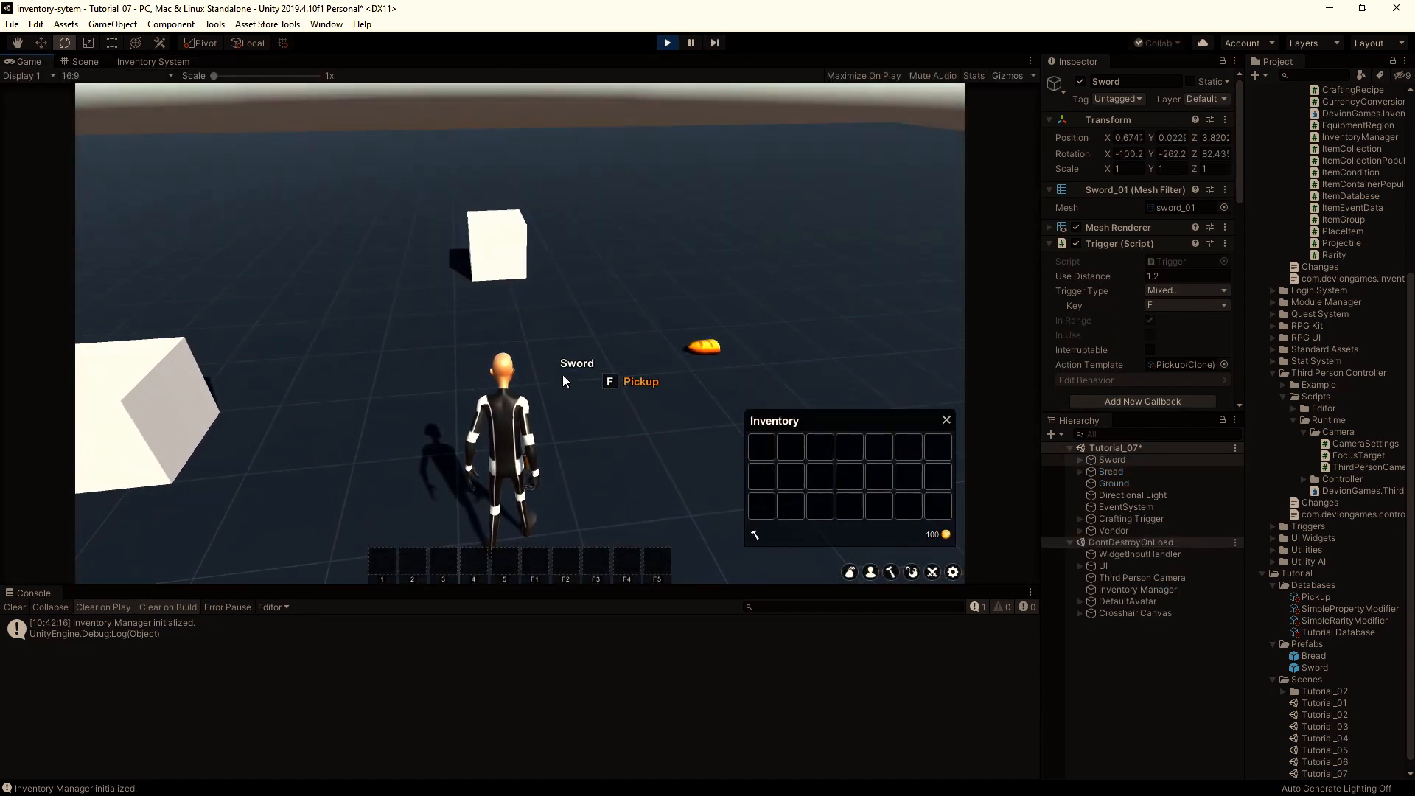
{"action": "key", "text": "f"}
{"action": "mouse_move", "coordinate": [766, 449]}
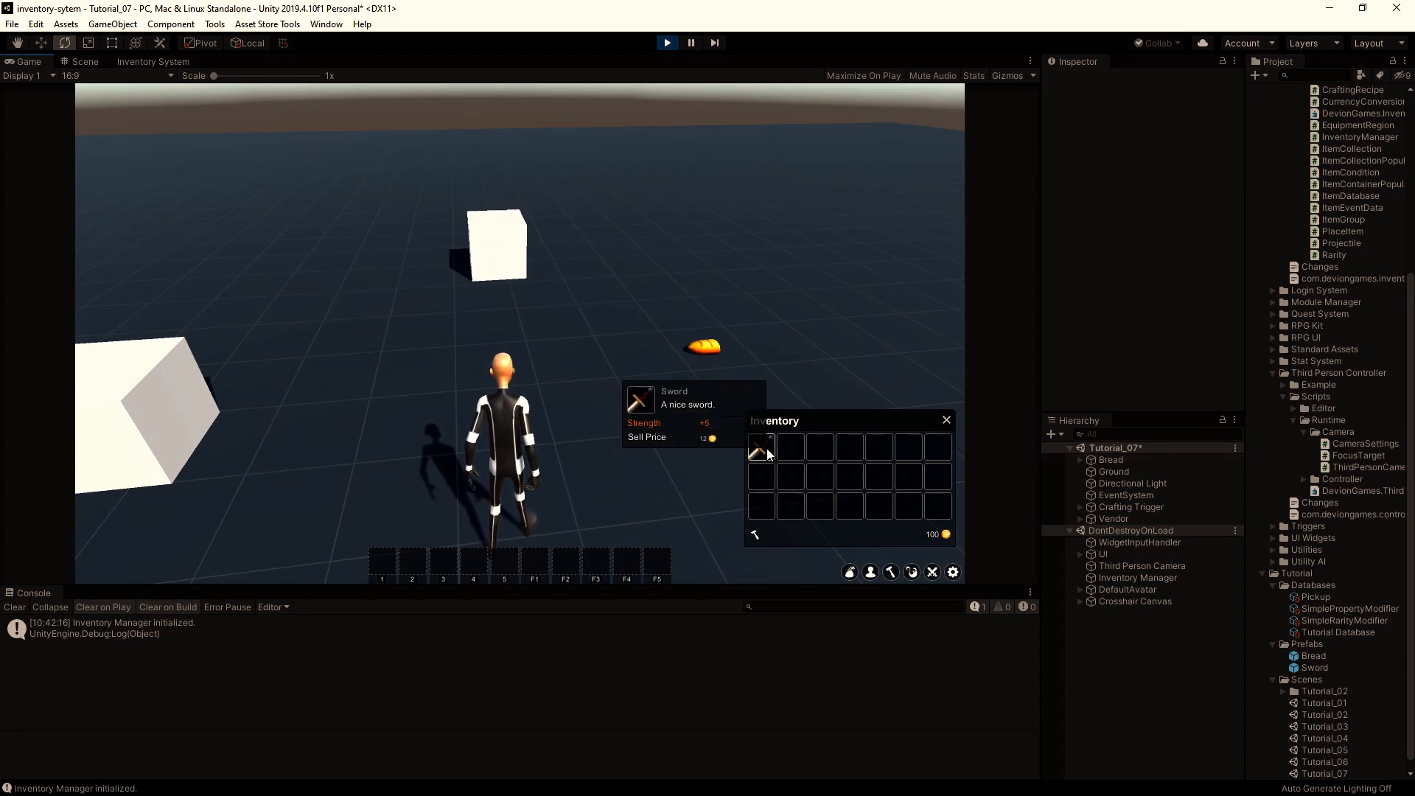
{"action": "left_click", "coordinate": [667, 44]}
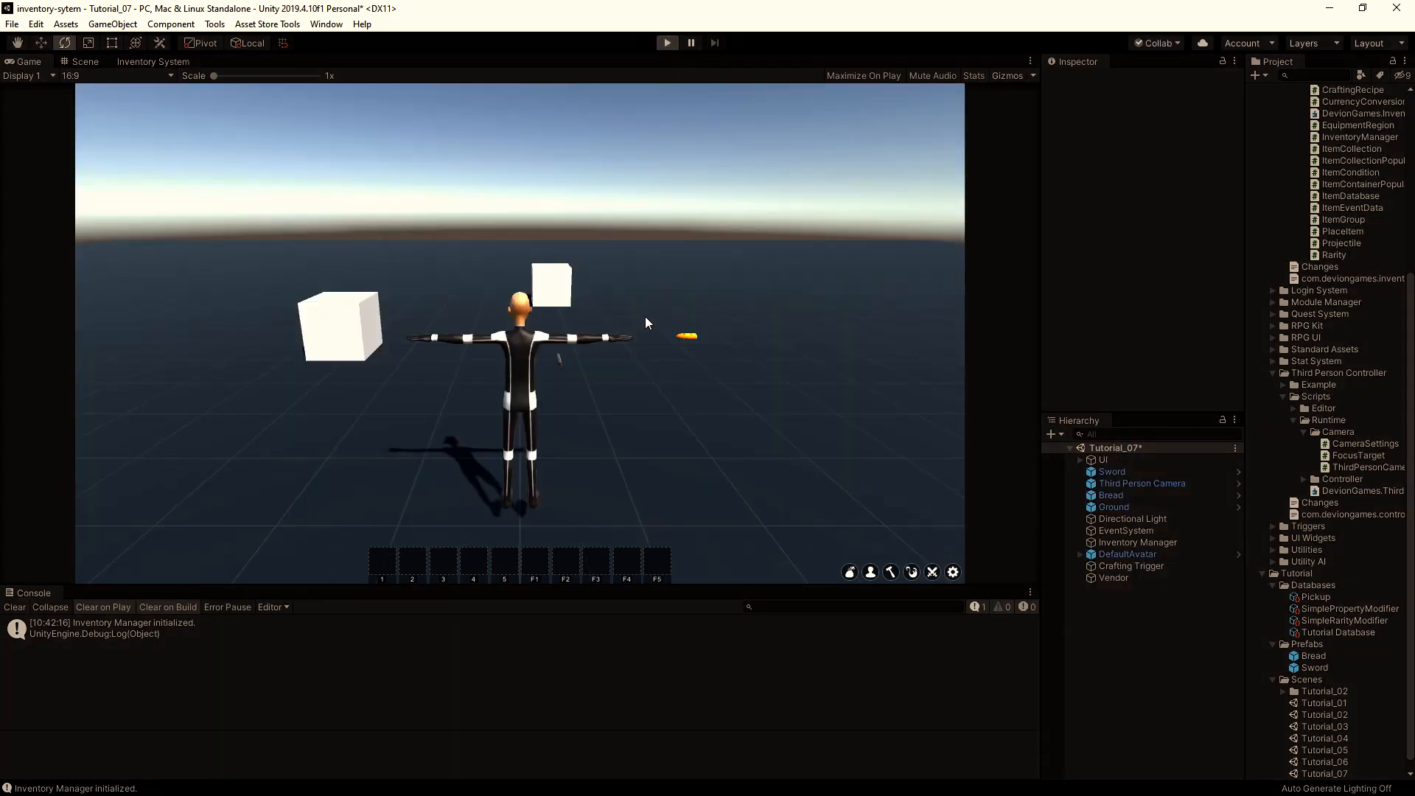
Repeat the Sword pickup in two fresh play sessions, checking the item's rarity, Strength and price each time.
{"action": "key", "text": "ctrl+p"}
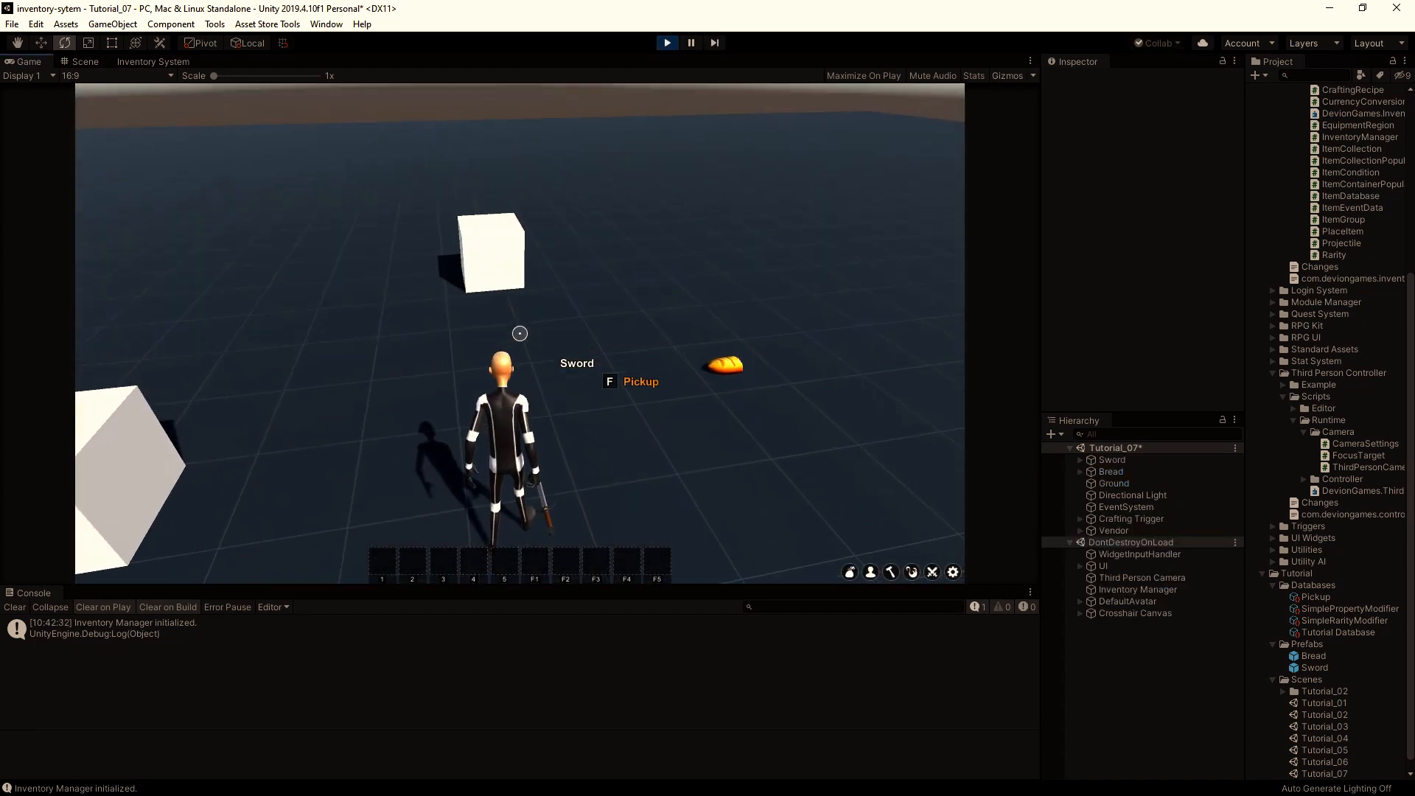
{"action": "key", "text": "f"}
{"action": "key", "text": "i"}
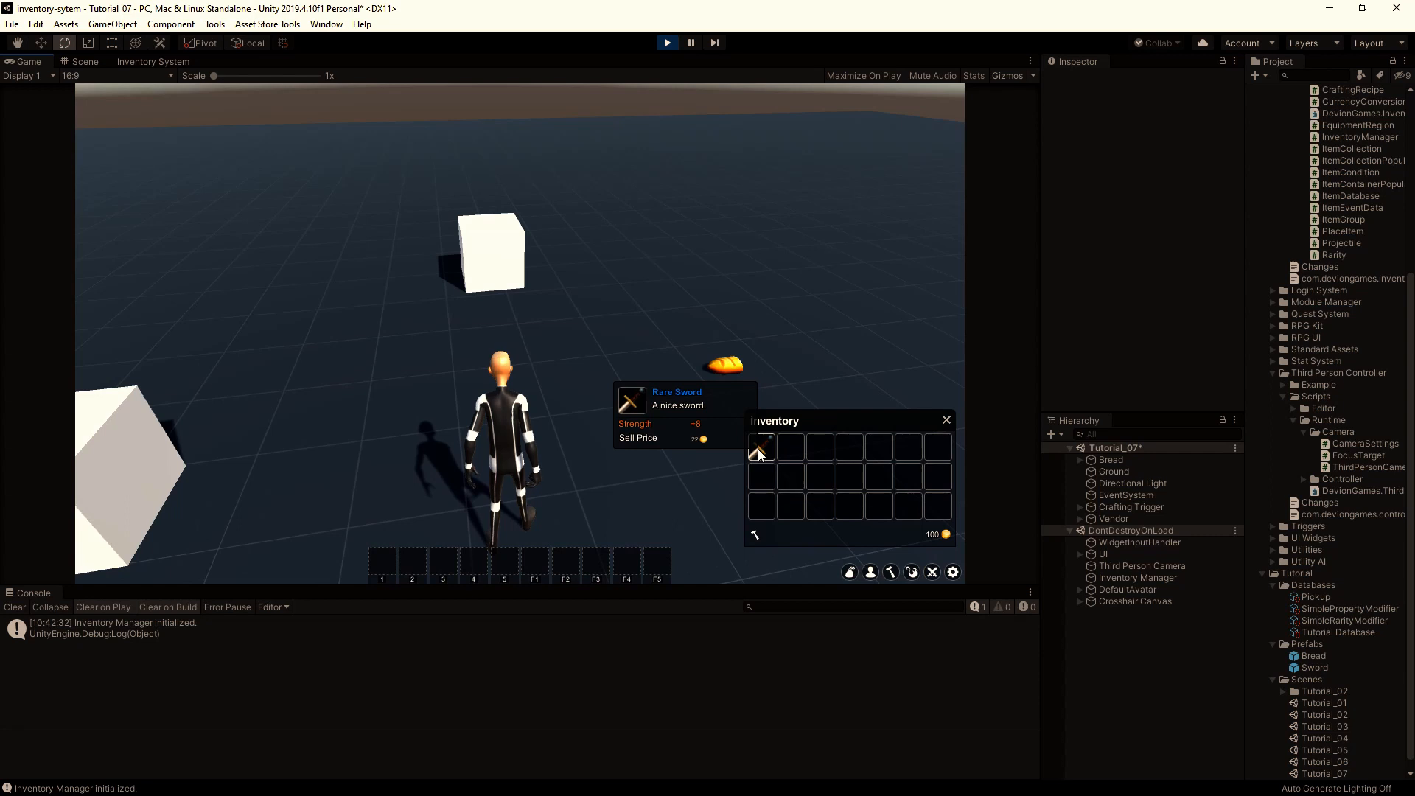
{"action": "left_click", "coordinate": [666, 42]}
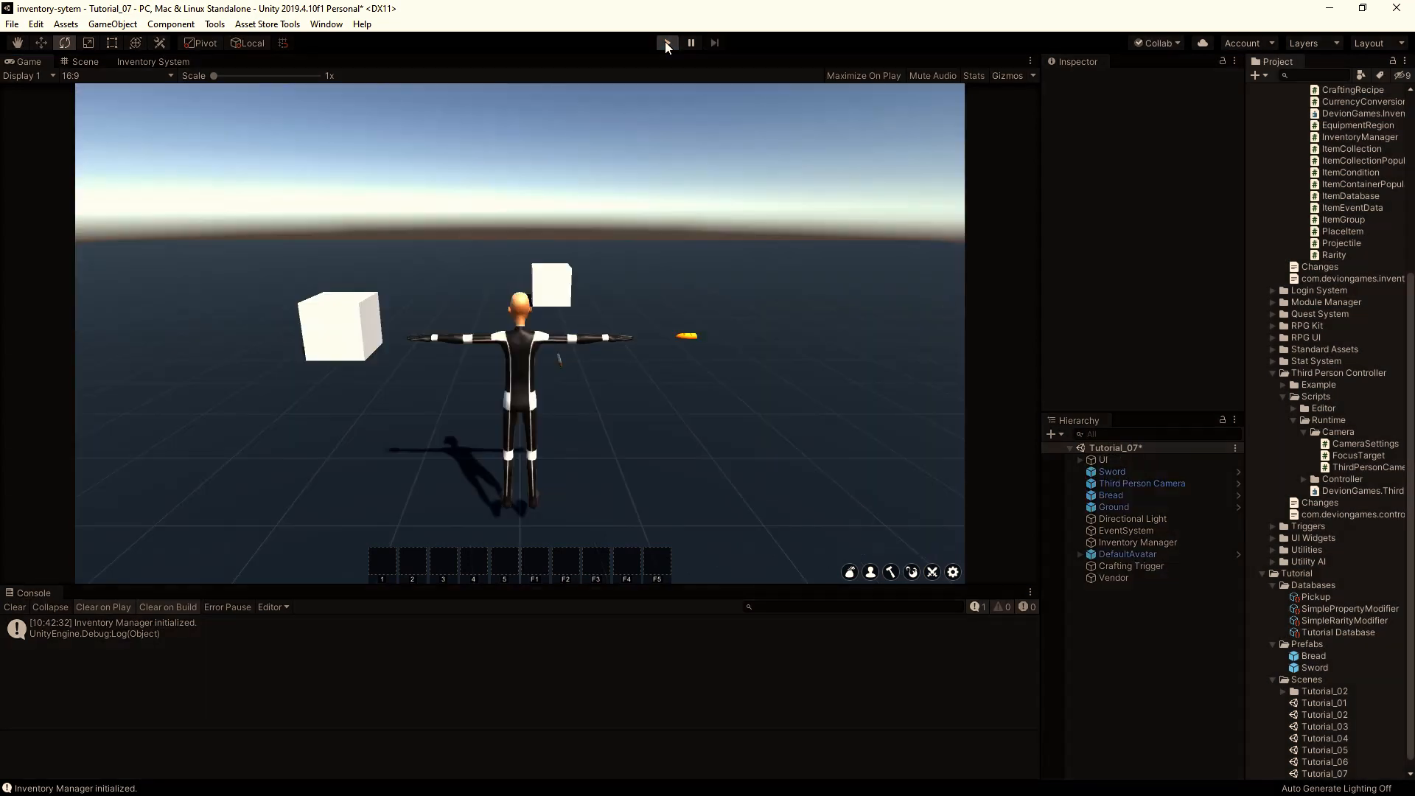
{"action": "key", "text": "ctrl+p"}
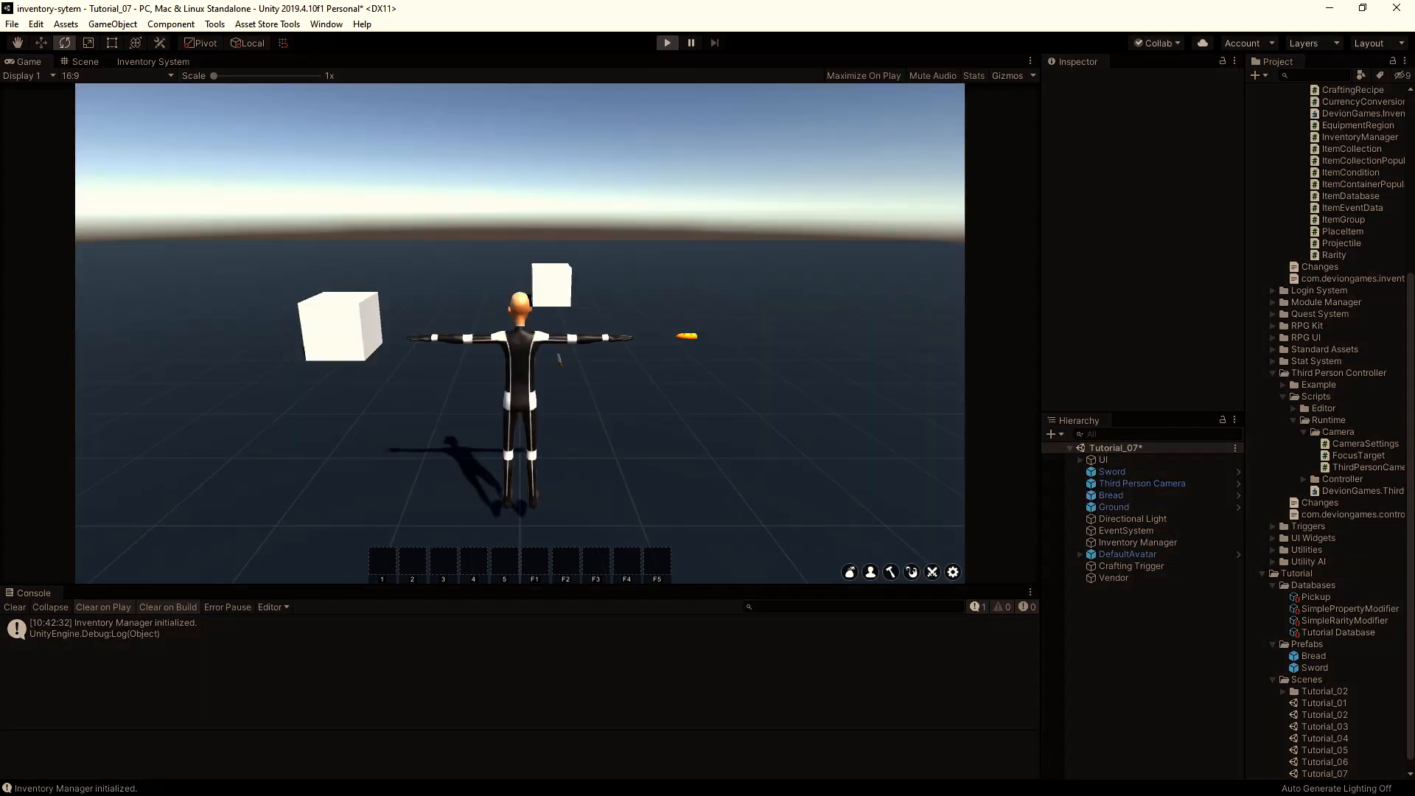
{"action": "key", "text": "w"}
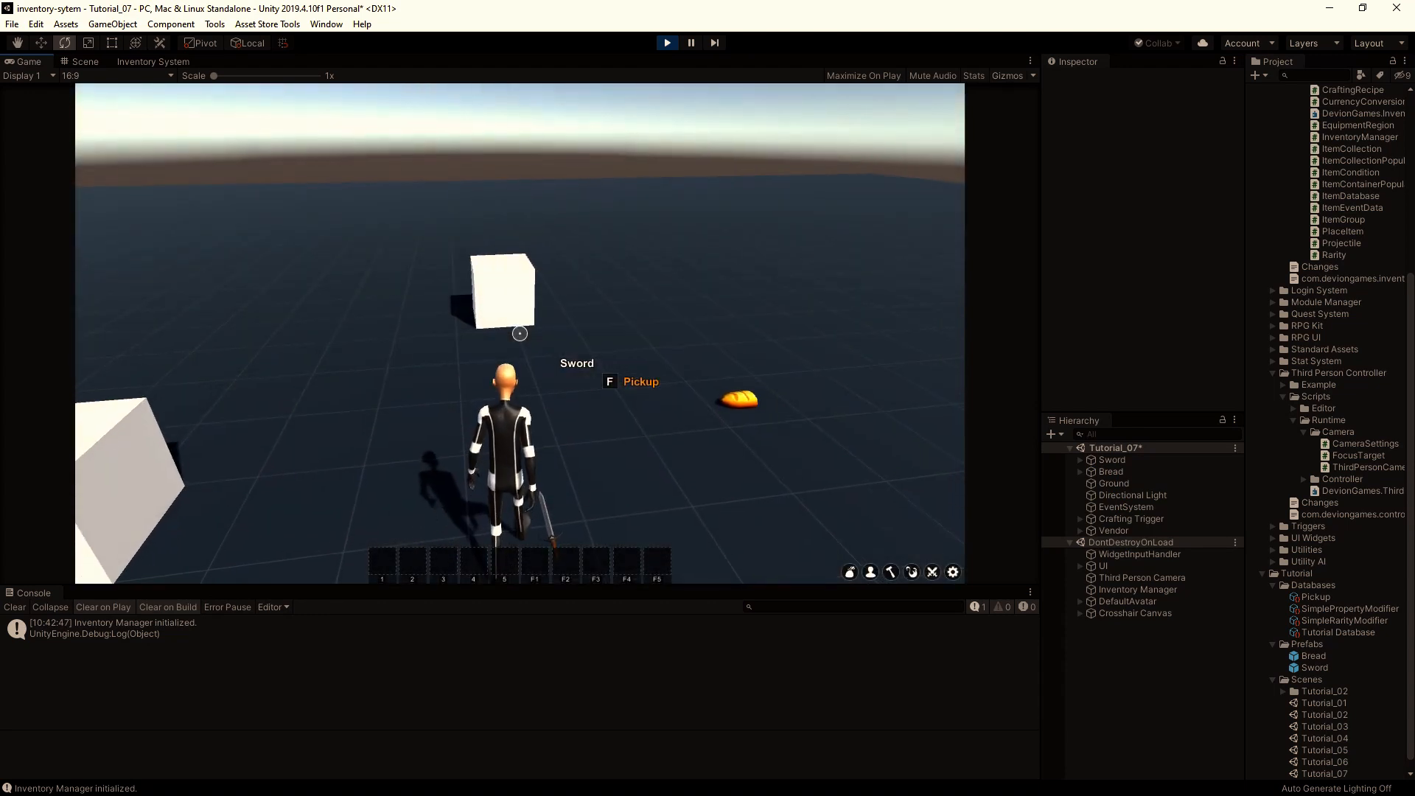
{"action": "key", "text": "f"}
{"action": "key", "text": "i"}
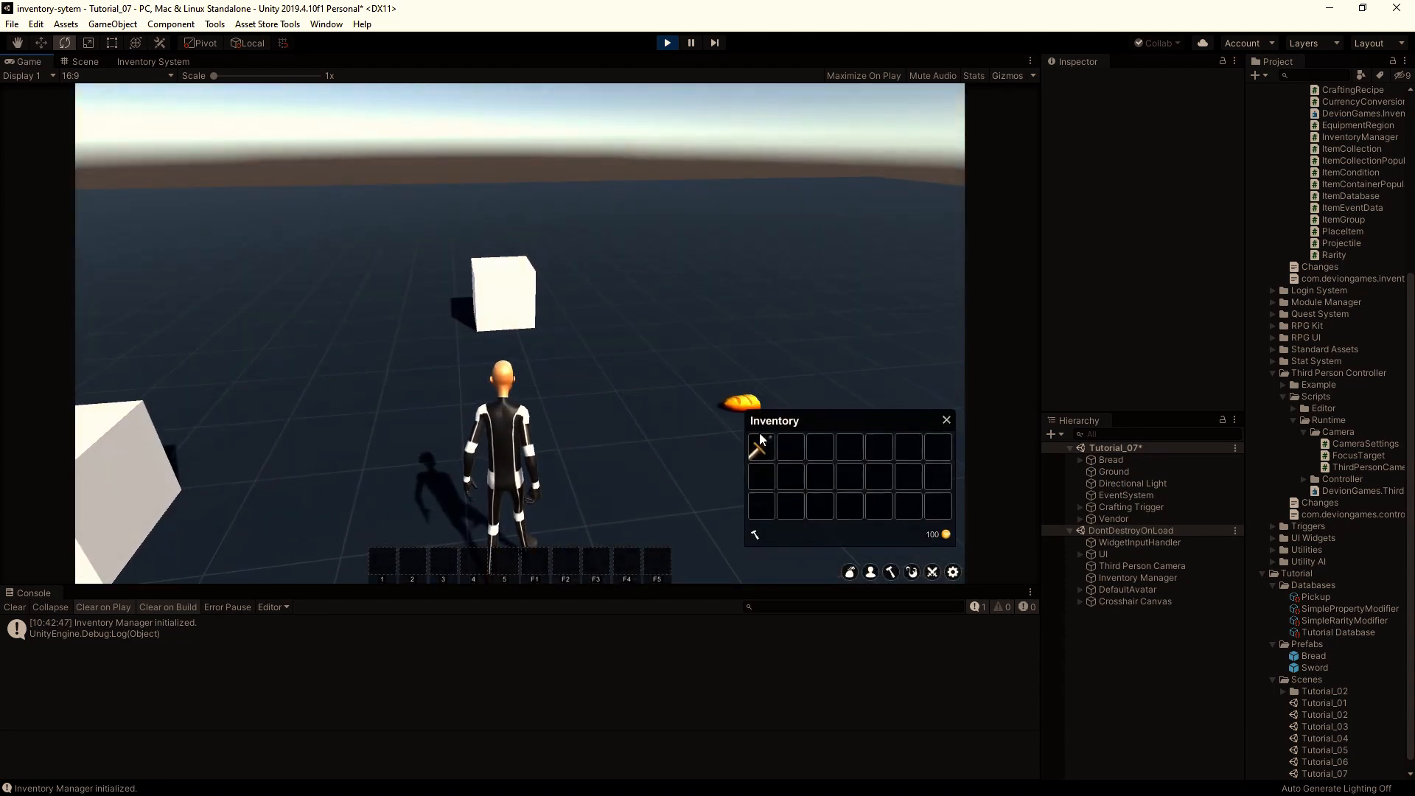
{"action": "mouse_move", "coordinate": [758, 452]}
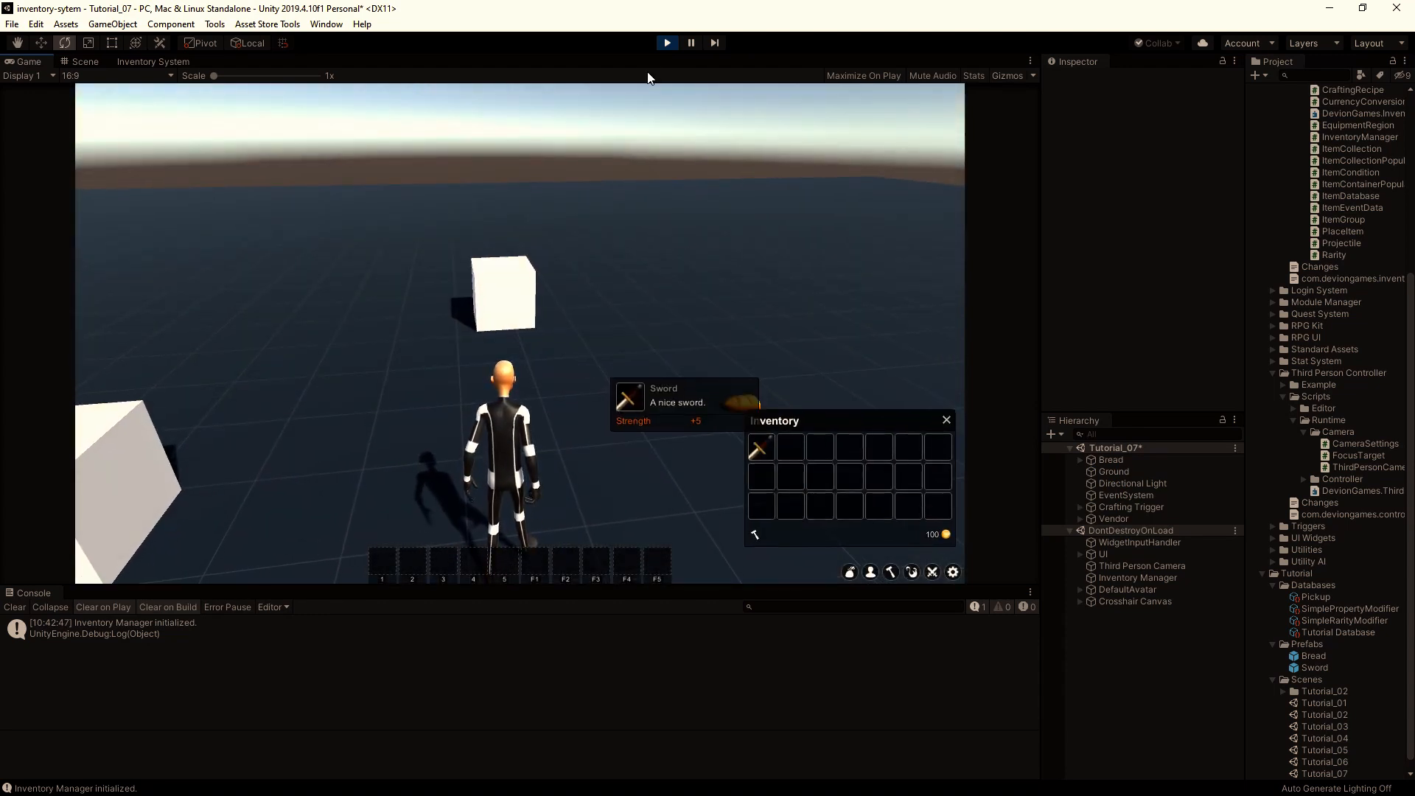
{"action": "left_click", "coordinate": [668, 42]}
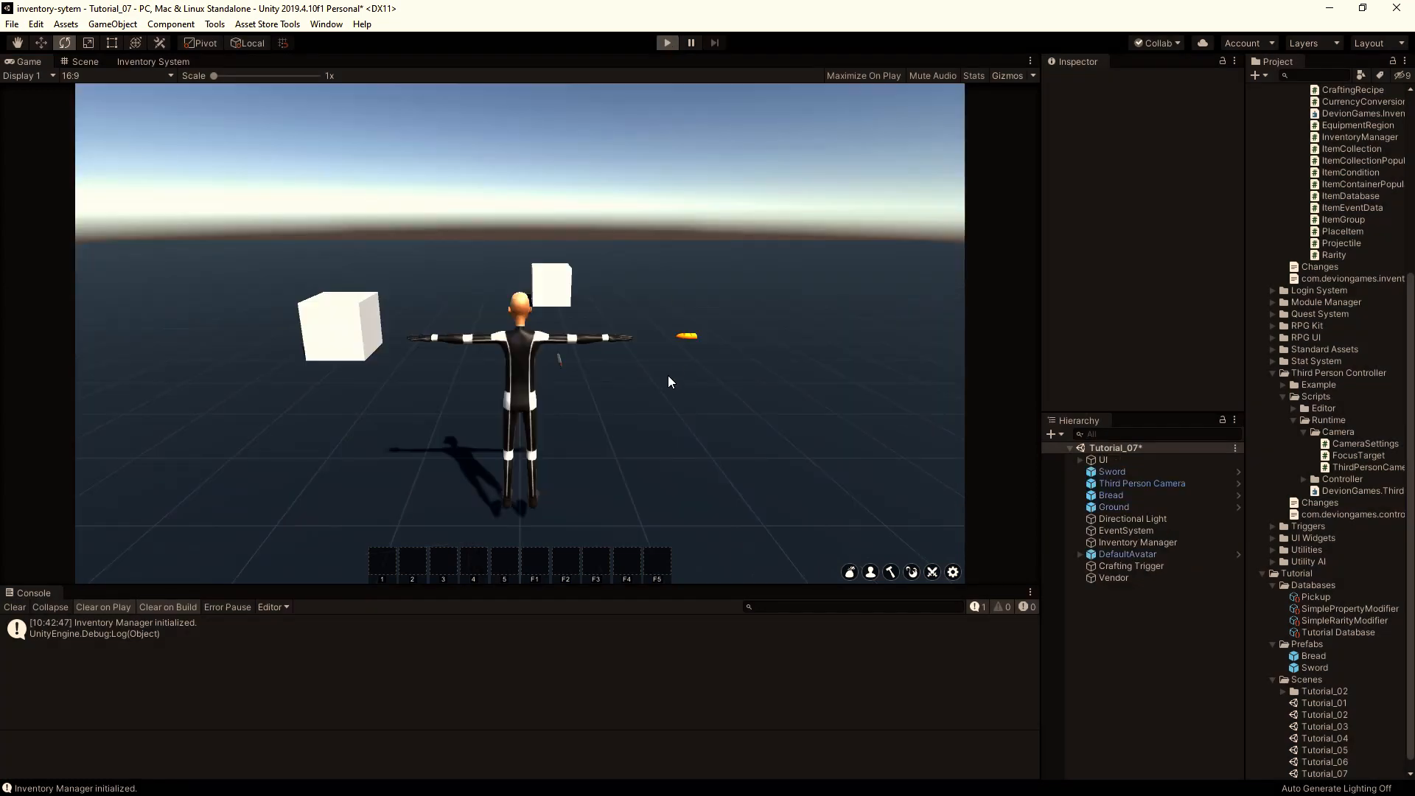
Test the Sword modifiers in two more play sessions by picking up the Sword and reading its inventory tooltip.
{"action": "key", "text": "ctrl+p"}
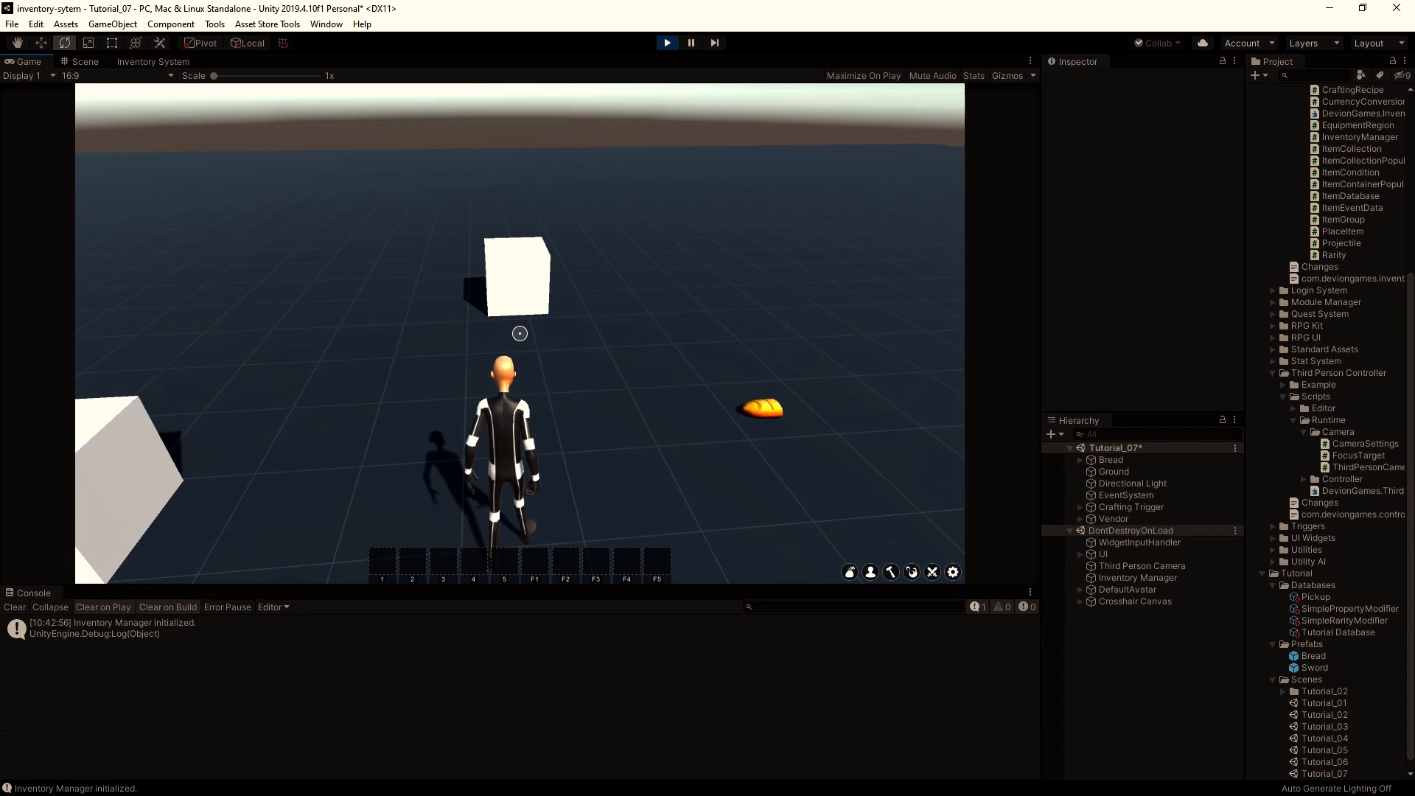
{"action": "key", "text": "i"}
{"action": "mouse_move", "coordinate": [772, 458]}
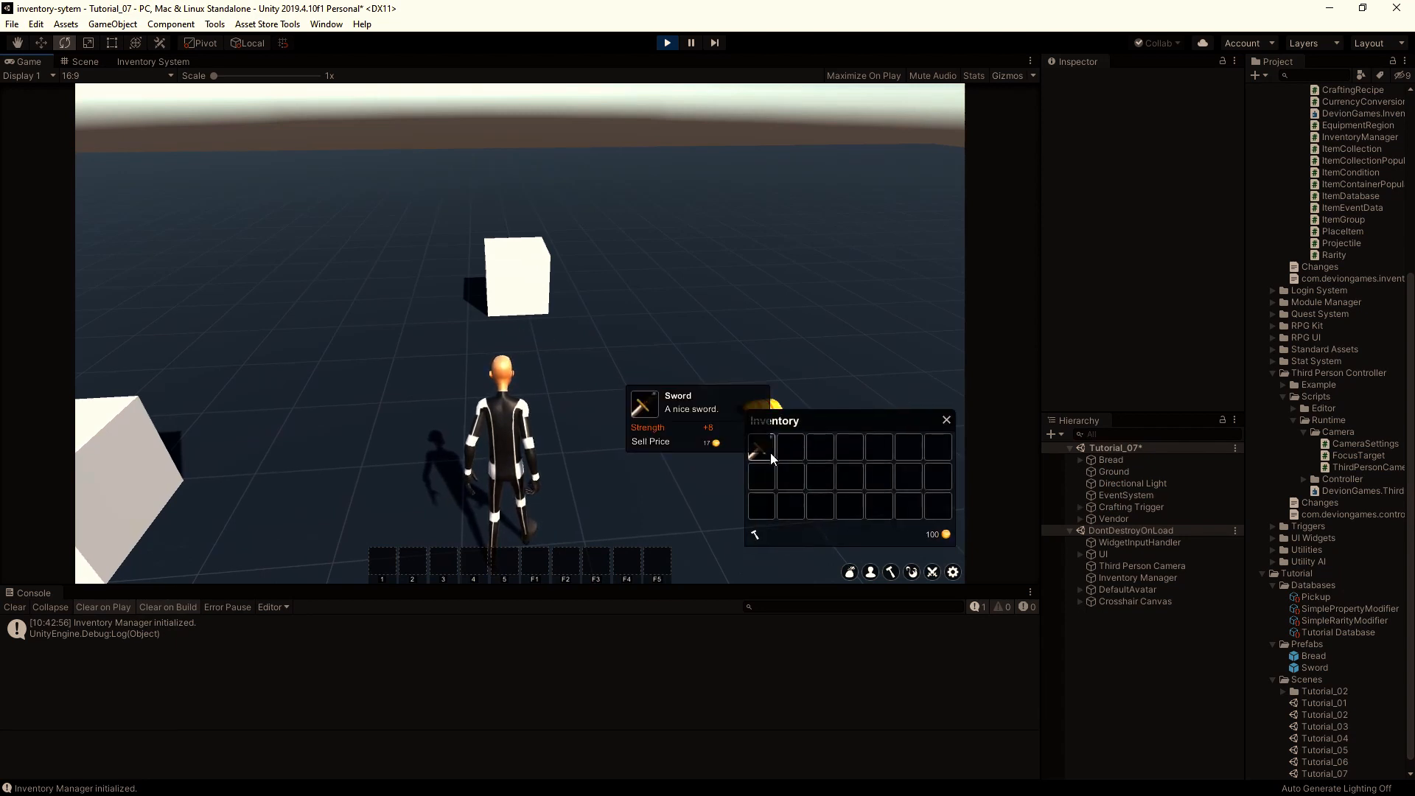
{"action": "left_click", "coordinate": [667, 42]}
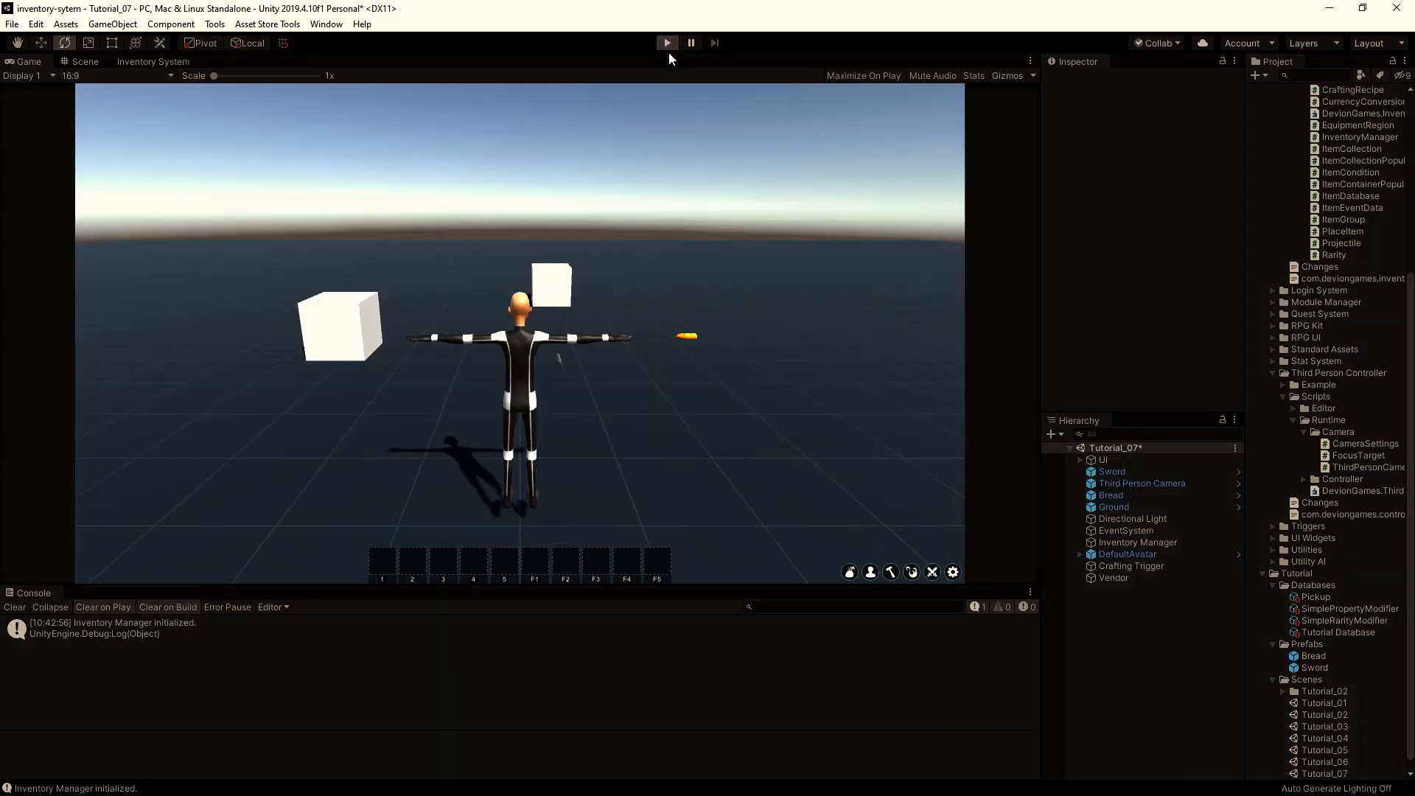
{"action": "key", "text": "ctrl+p"}
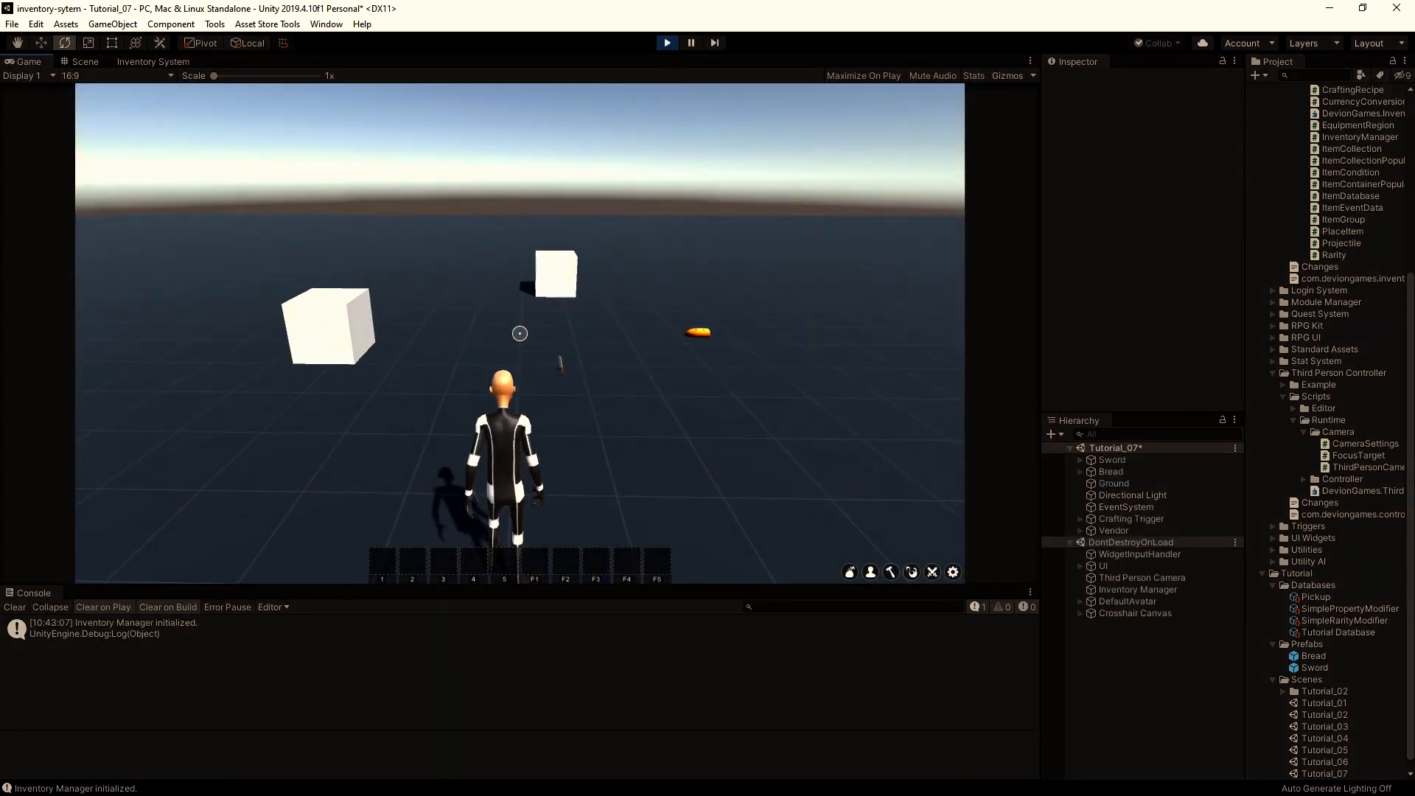
{"action": "key", "text": "w"}
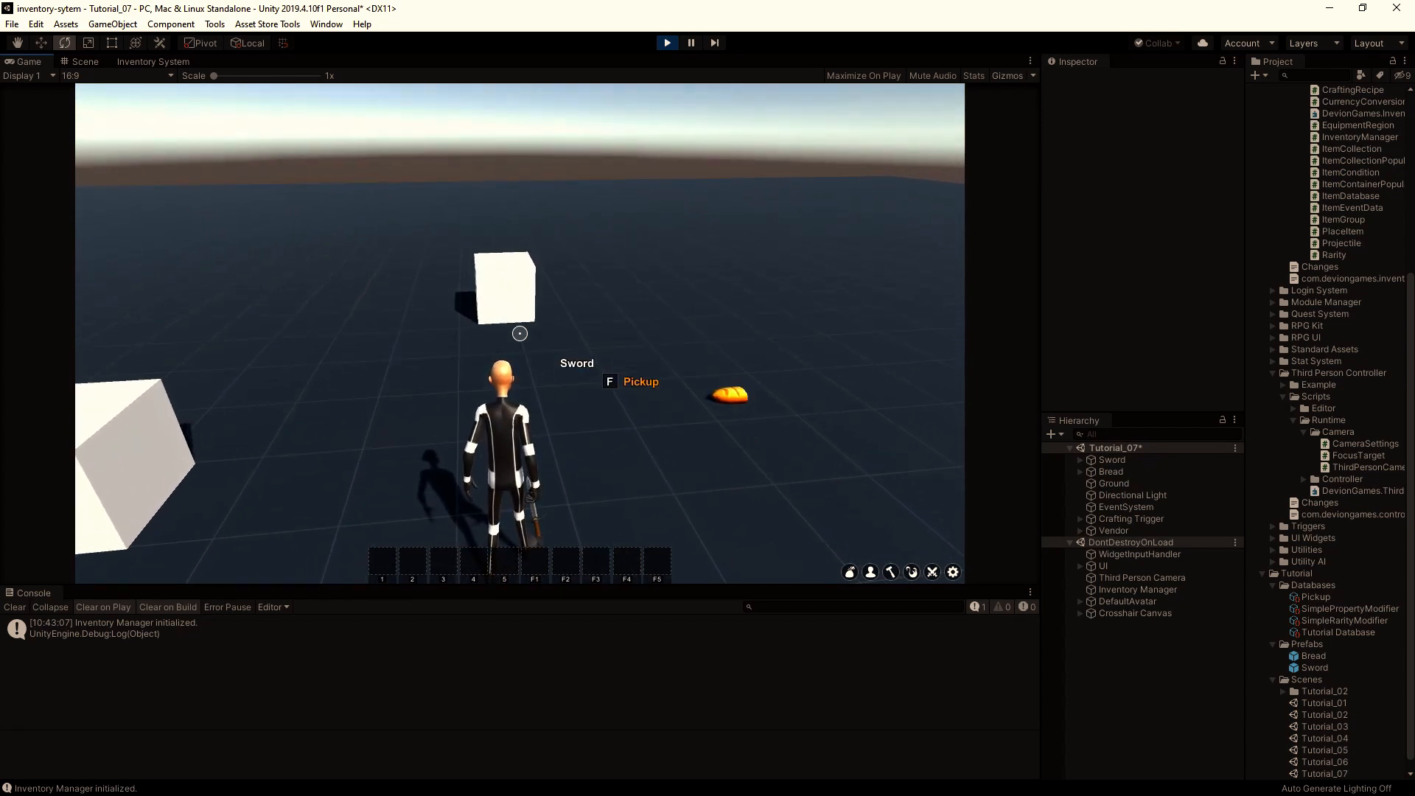
{"action": "key", "text": "f"}
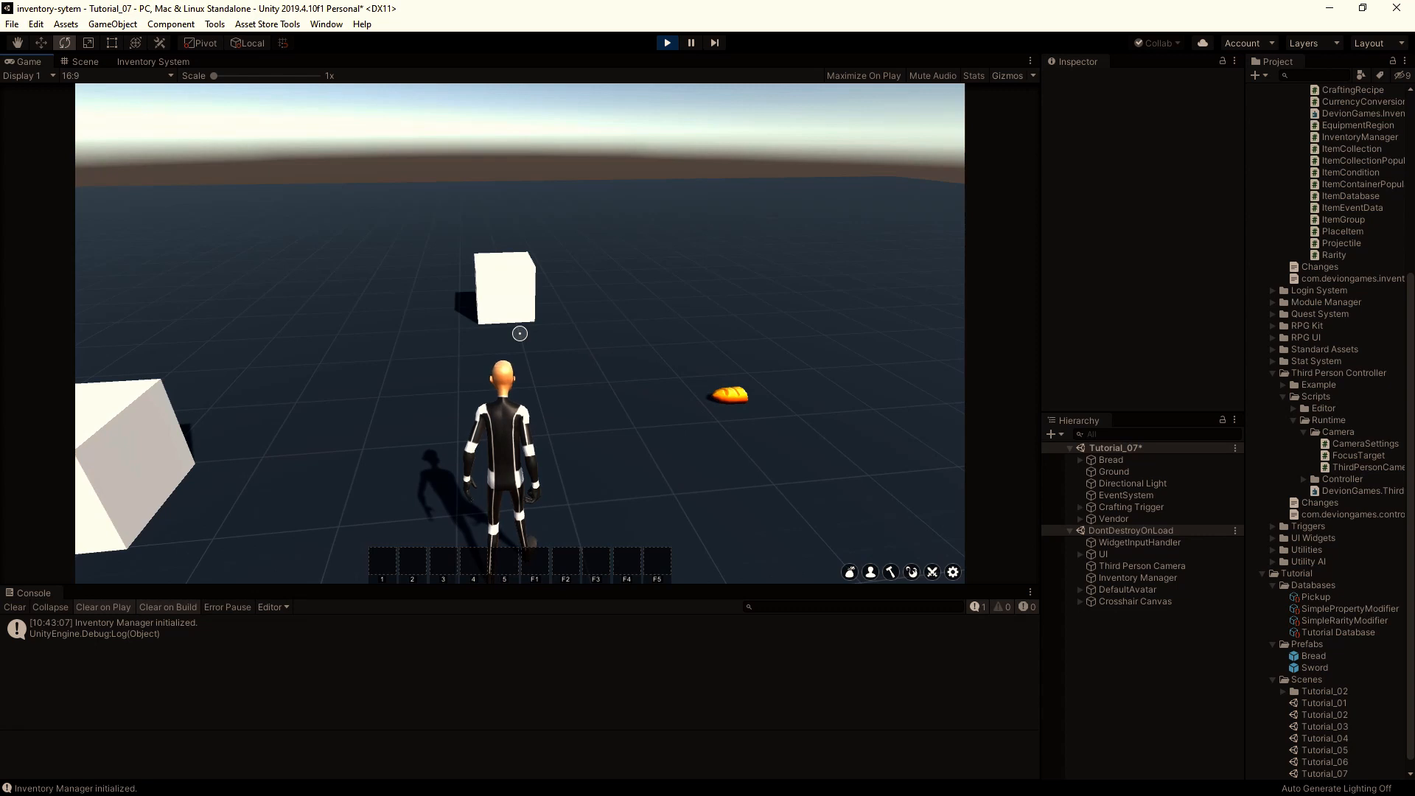
{"action": "key", "text": "i"}
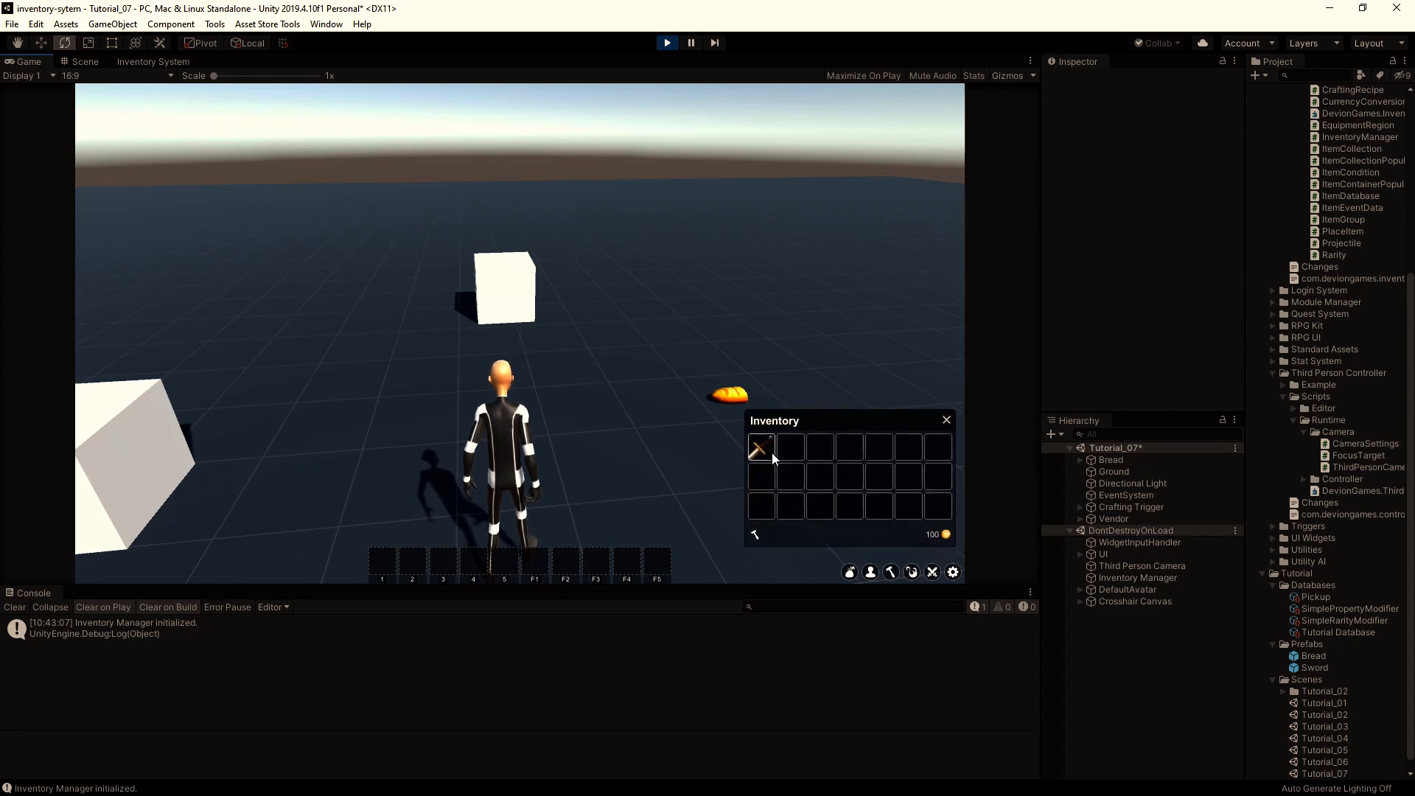
{"action": "mouse_move", "coordinate": [771, 453]}
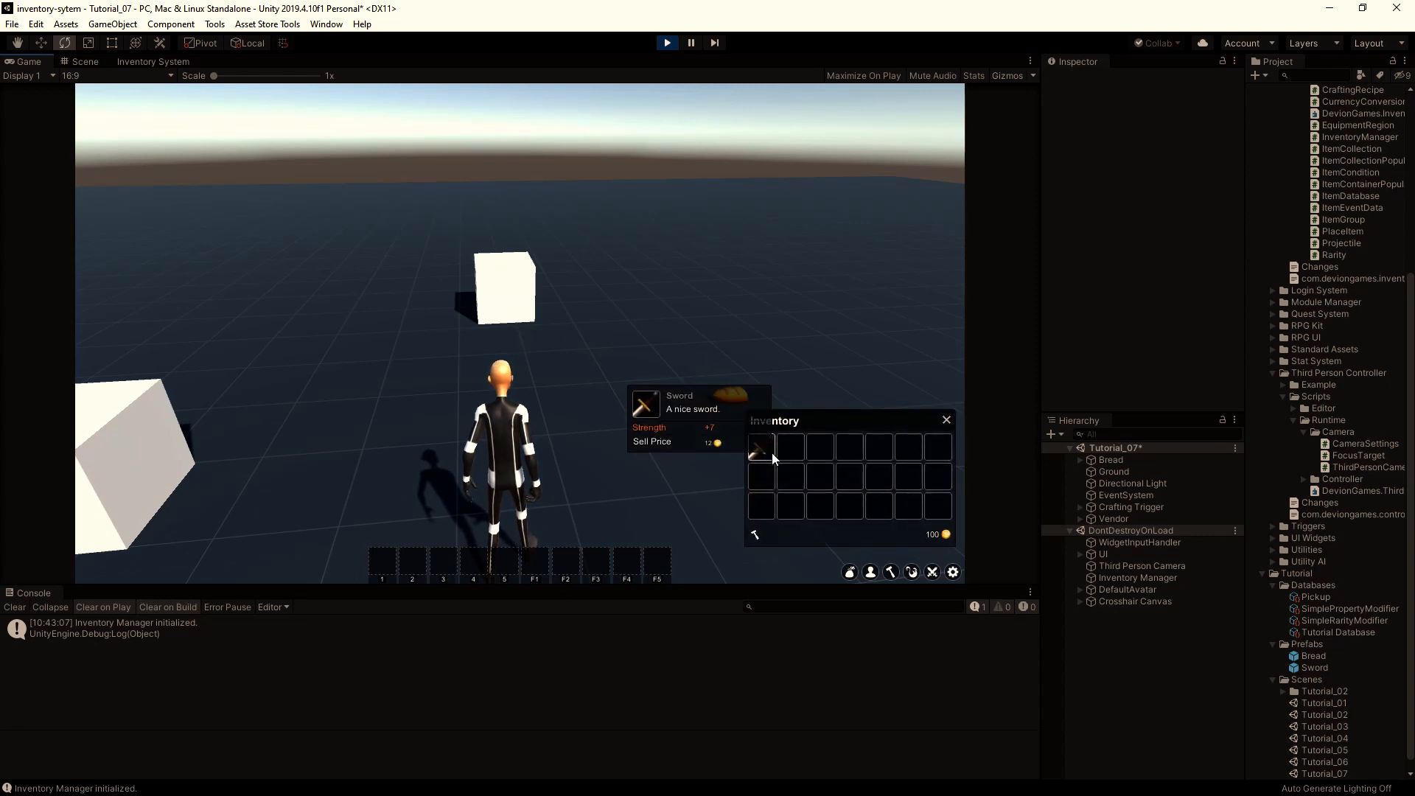
{"action": "left_click_drag", "start_coordinate": [821, 427], "coordinate": [804, 427]}
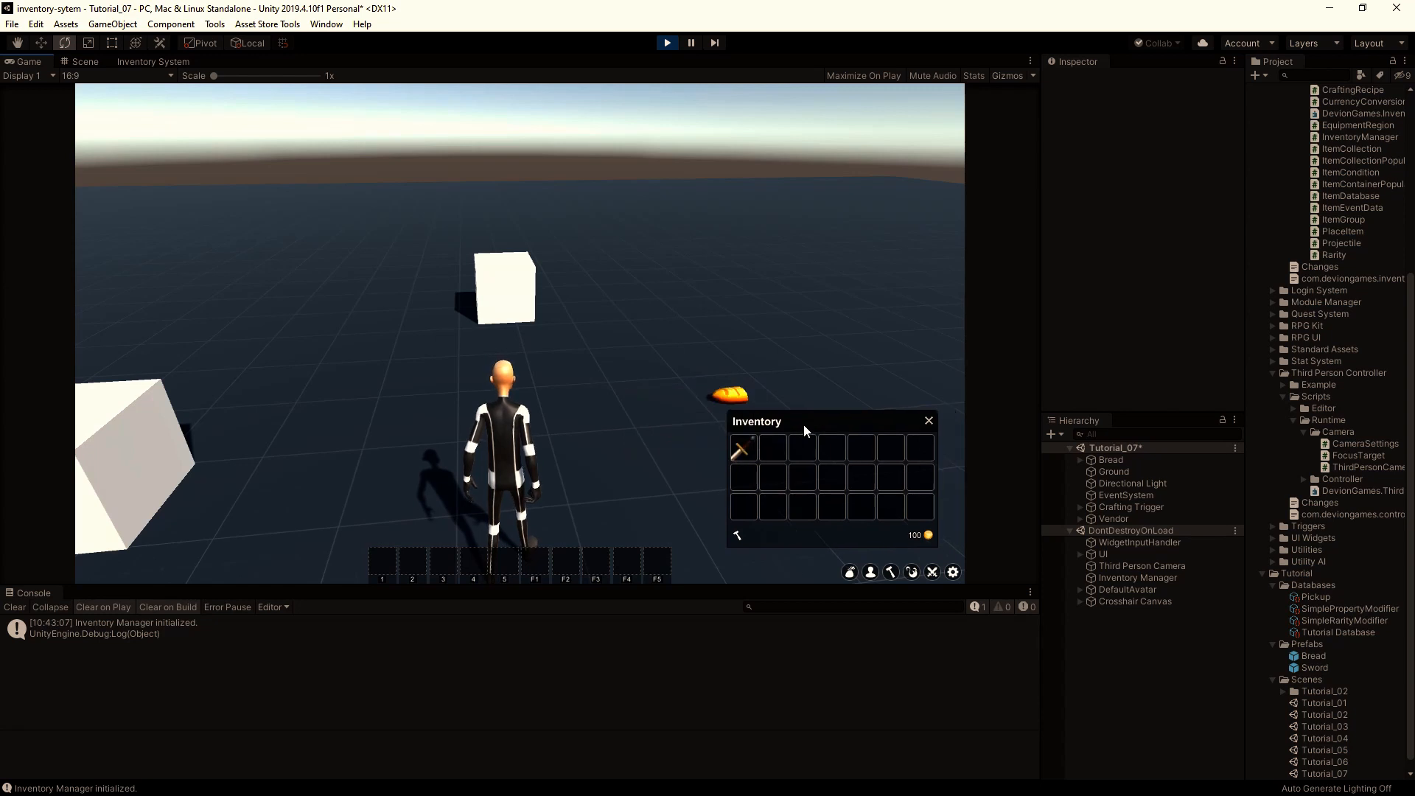
{"action": "left_click", "coordinate": [667, 43]}
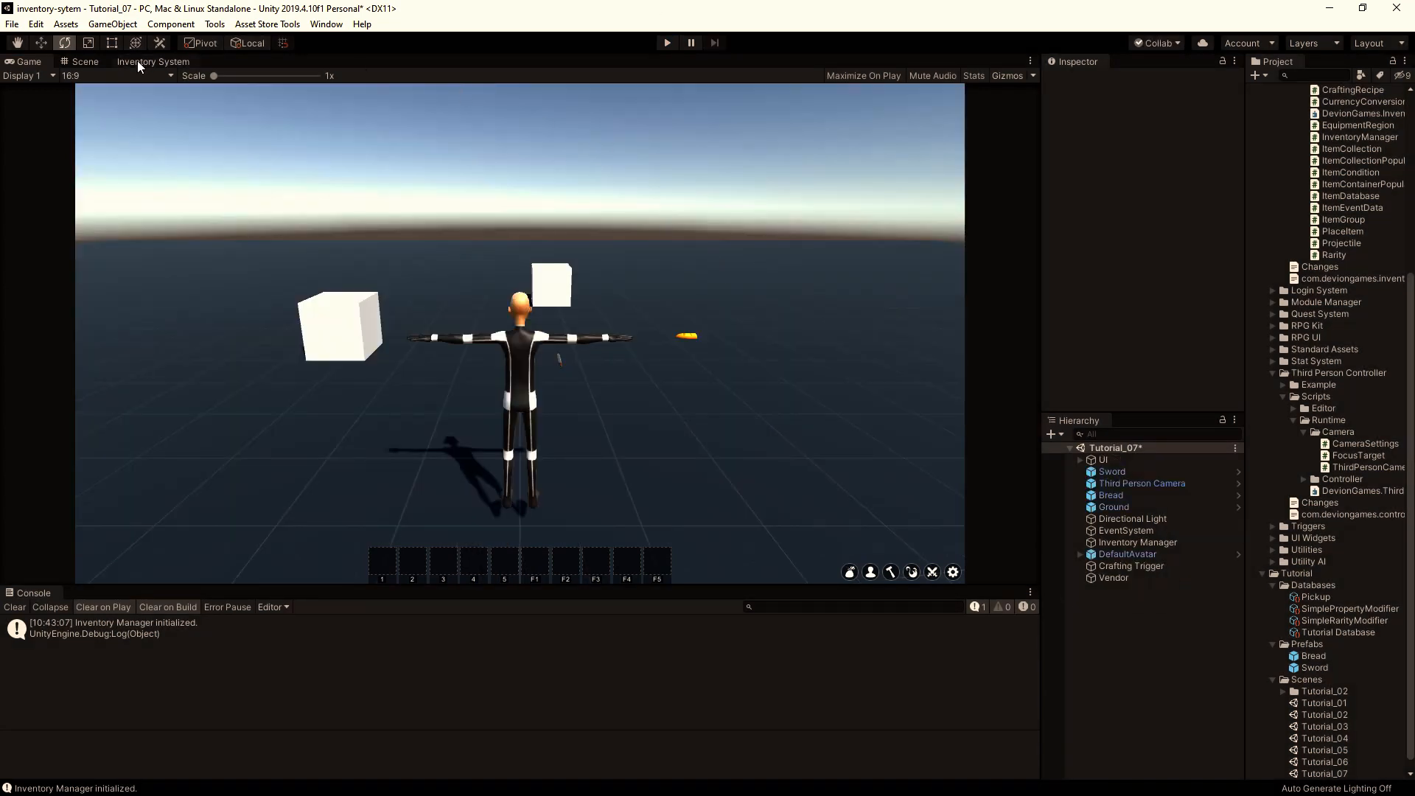
Delete the existing Sword crafting recipe from the Tutorial Database in the Inventory System editor.
{"action": "left_click", "coordinate": [140, 61]}
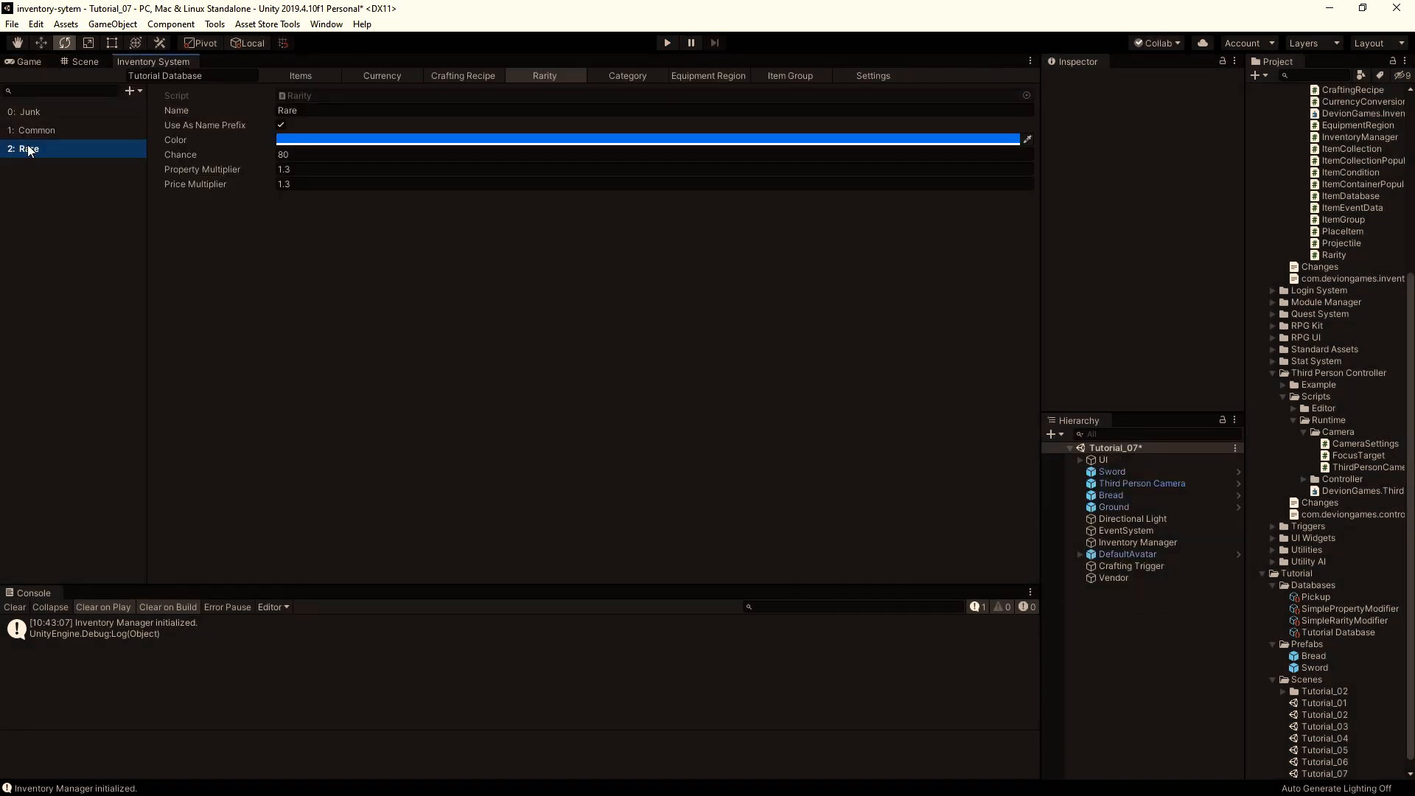
{"action": "left_click", "coordinate": [298, 77]}
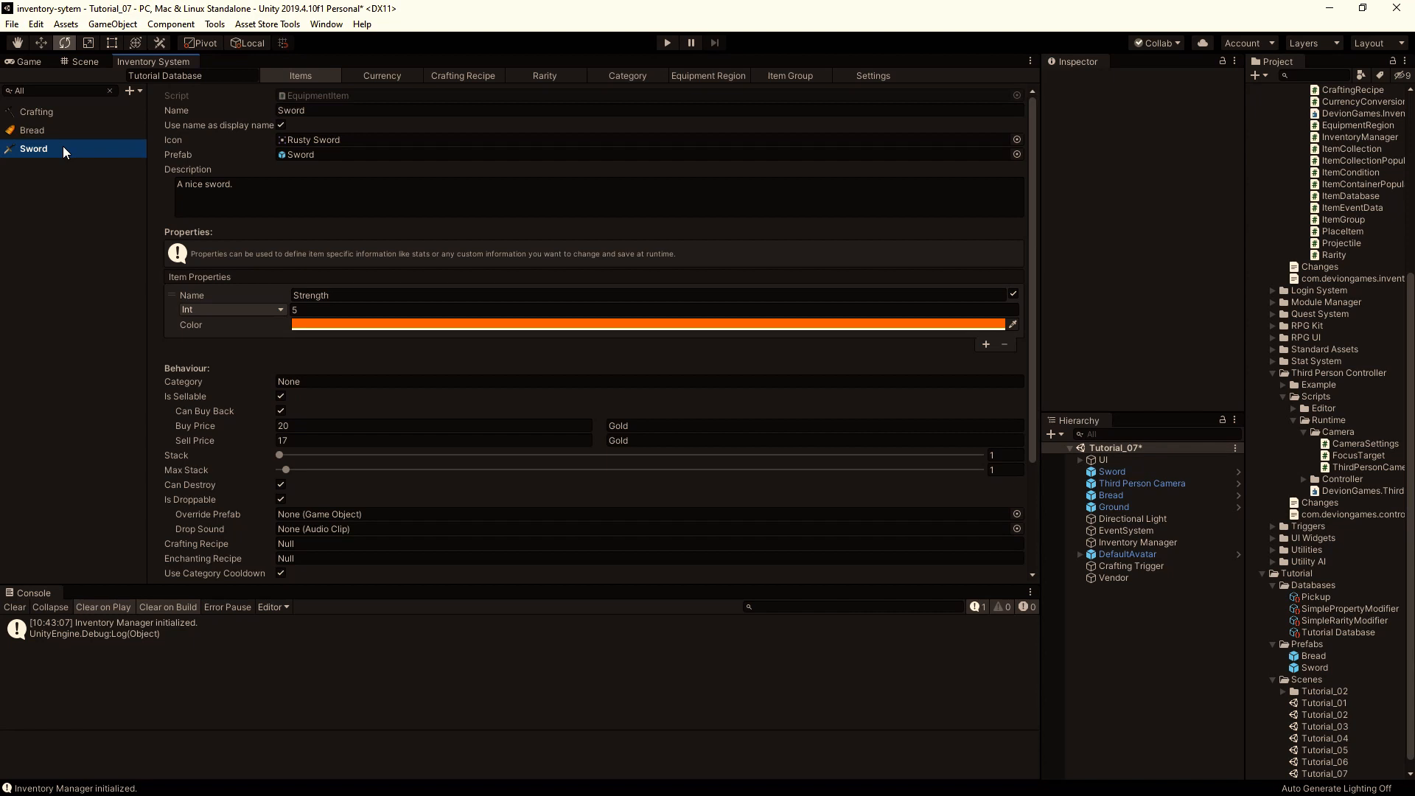
{"action": "left_click", "coordinate": [449, 78]}
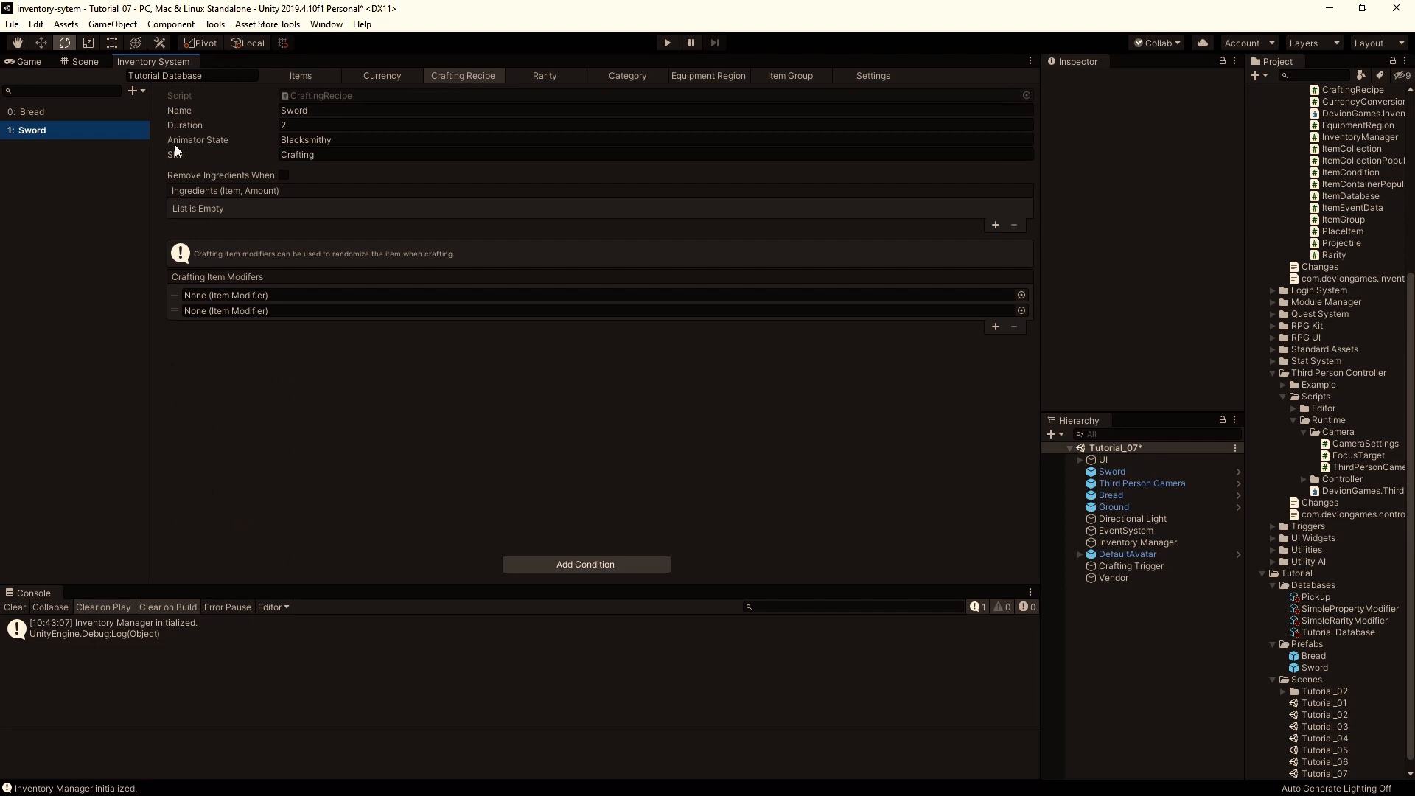
{"action": "right_click", "coordinate": [59, 127]}
{"action": "left_click", "coordinate": [81, 137]}
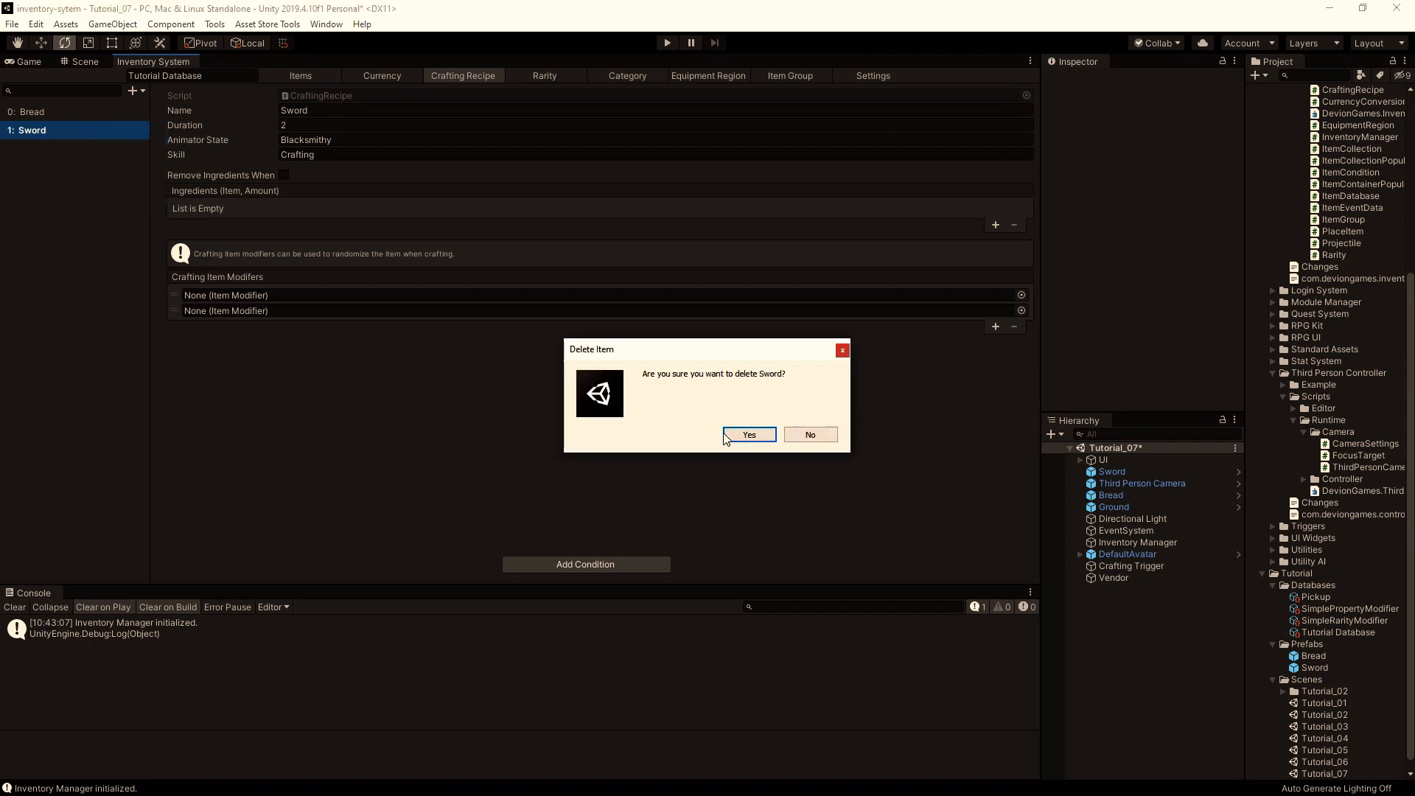
{"action": "left_click", "coordinate": [749, 435]}
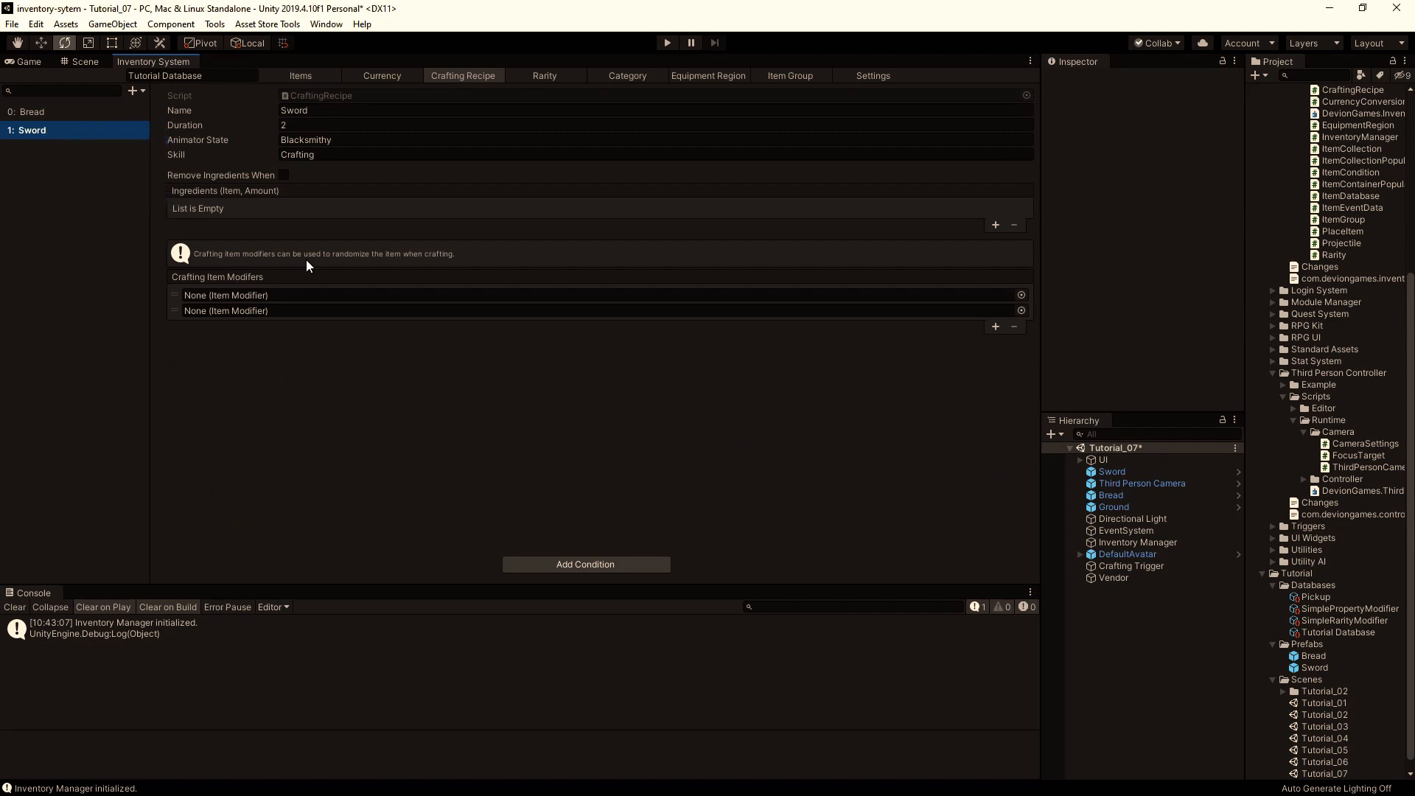
Create a new crafting recipe named Sword and set its Skill to Crafting from the Tutorial Database.
{"action": "left_click", "coordinate": [133, 90]}
{"action": "left_click", "coordinate": [360, 110]}
{"action": "left_click", "coordinate": [354, 111]}
{"action": "type", "text": "Sword"}
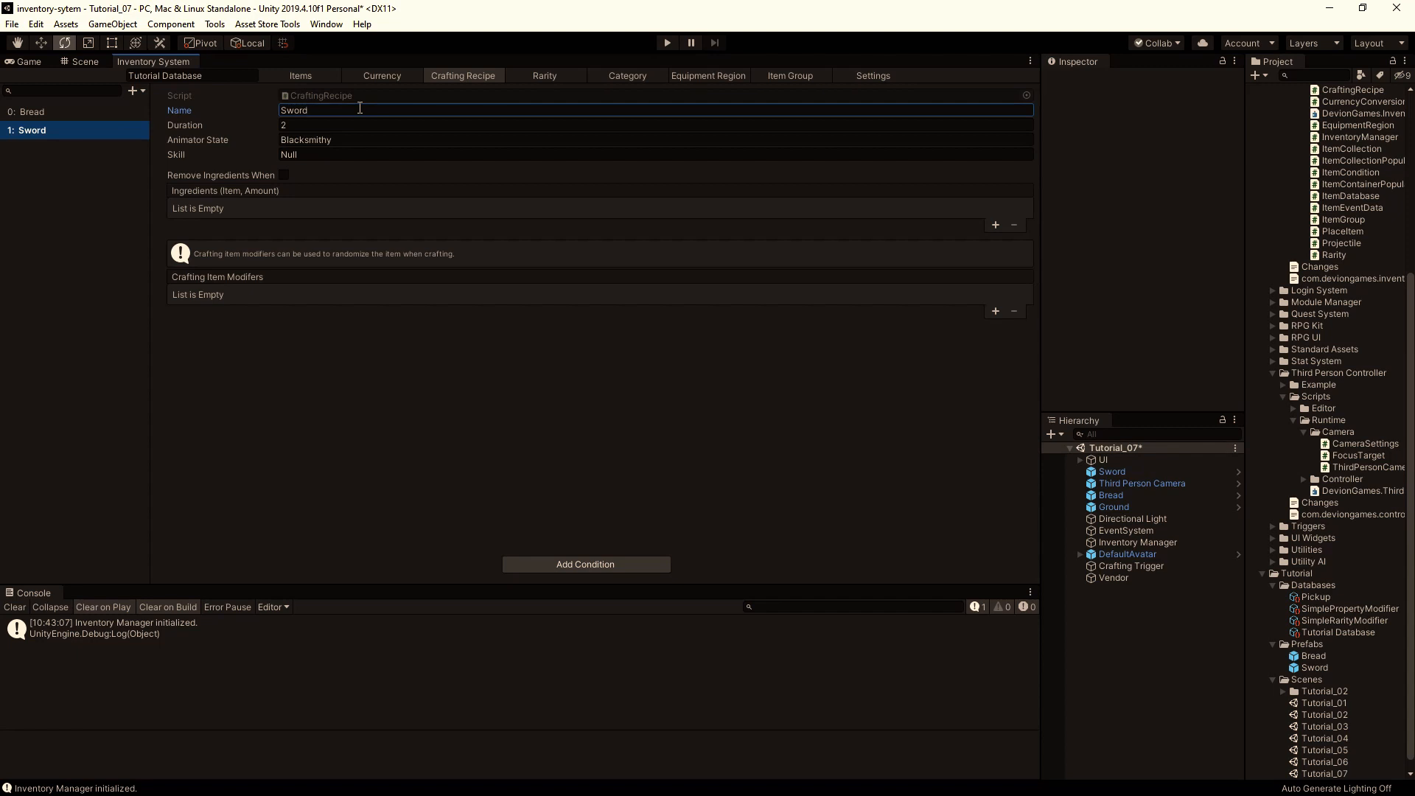
{"action": "left_click", "coordinate": [323, 157]}
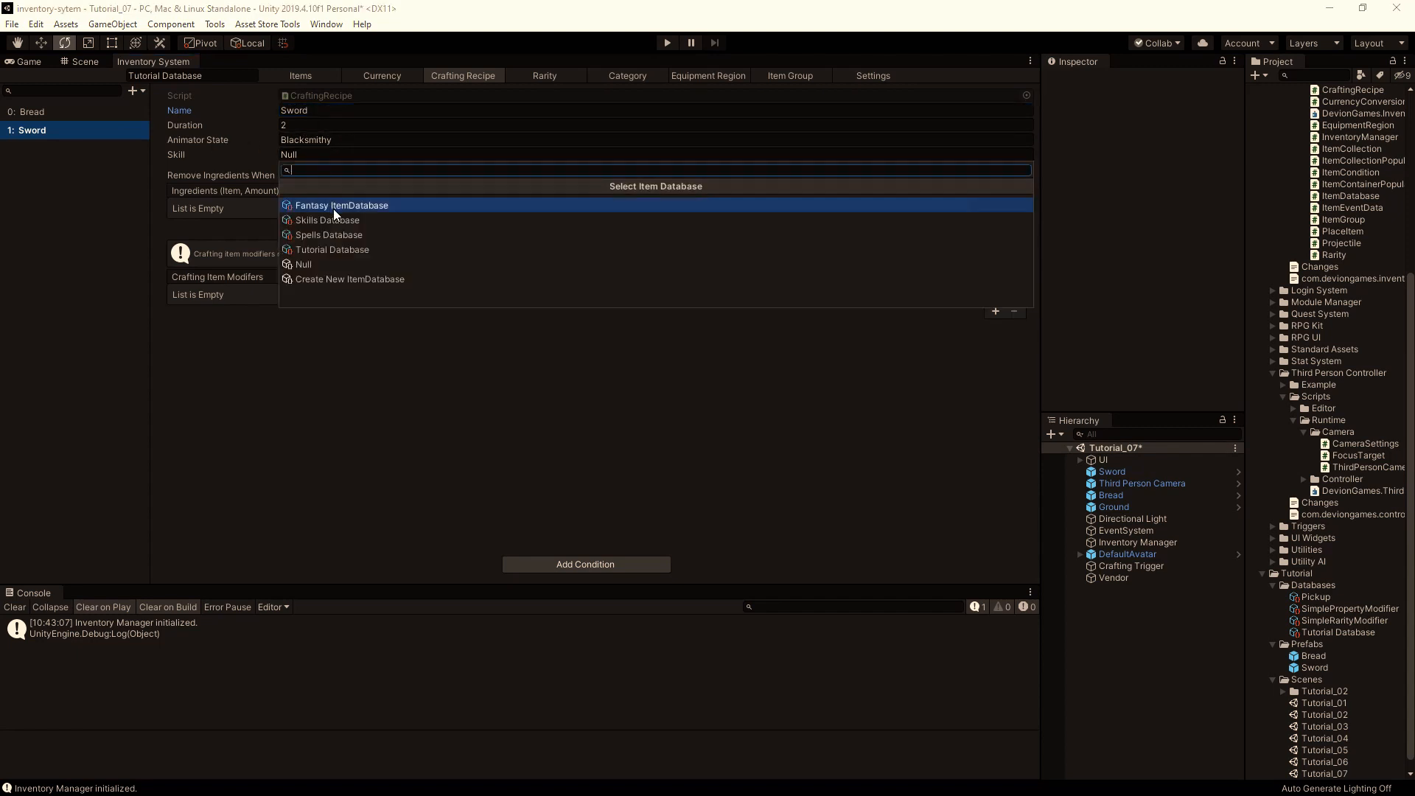
{"action": "left_click", "coordinate": [313, 251]}
{"action": "left_click", "coordinate": [319, 201]}
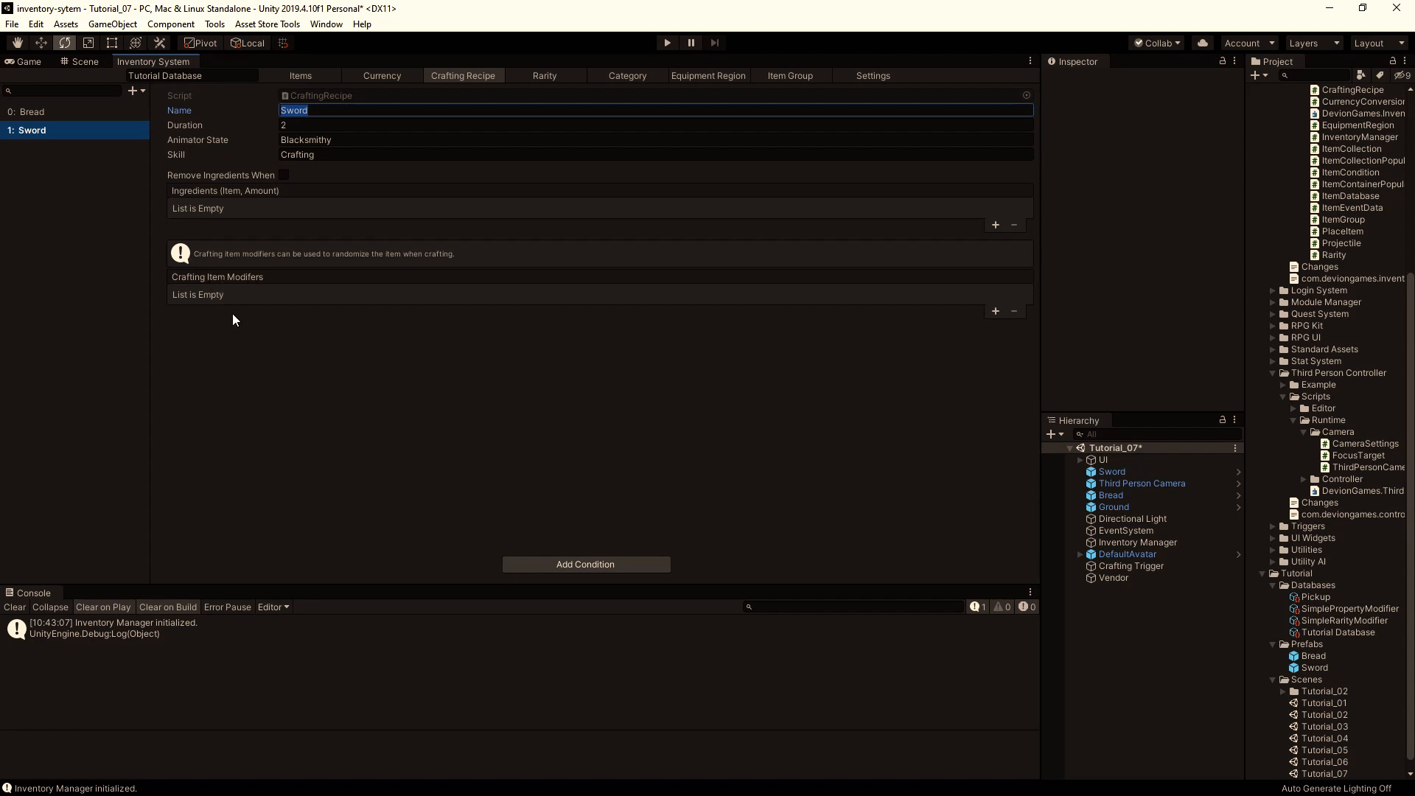
Add two crafting item modifiers to the Sword recipe and assign SimpleRarityModifier and SimplePropertyModifier to them.
{"action": "left_click", "coordinate": [996, 311]}
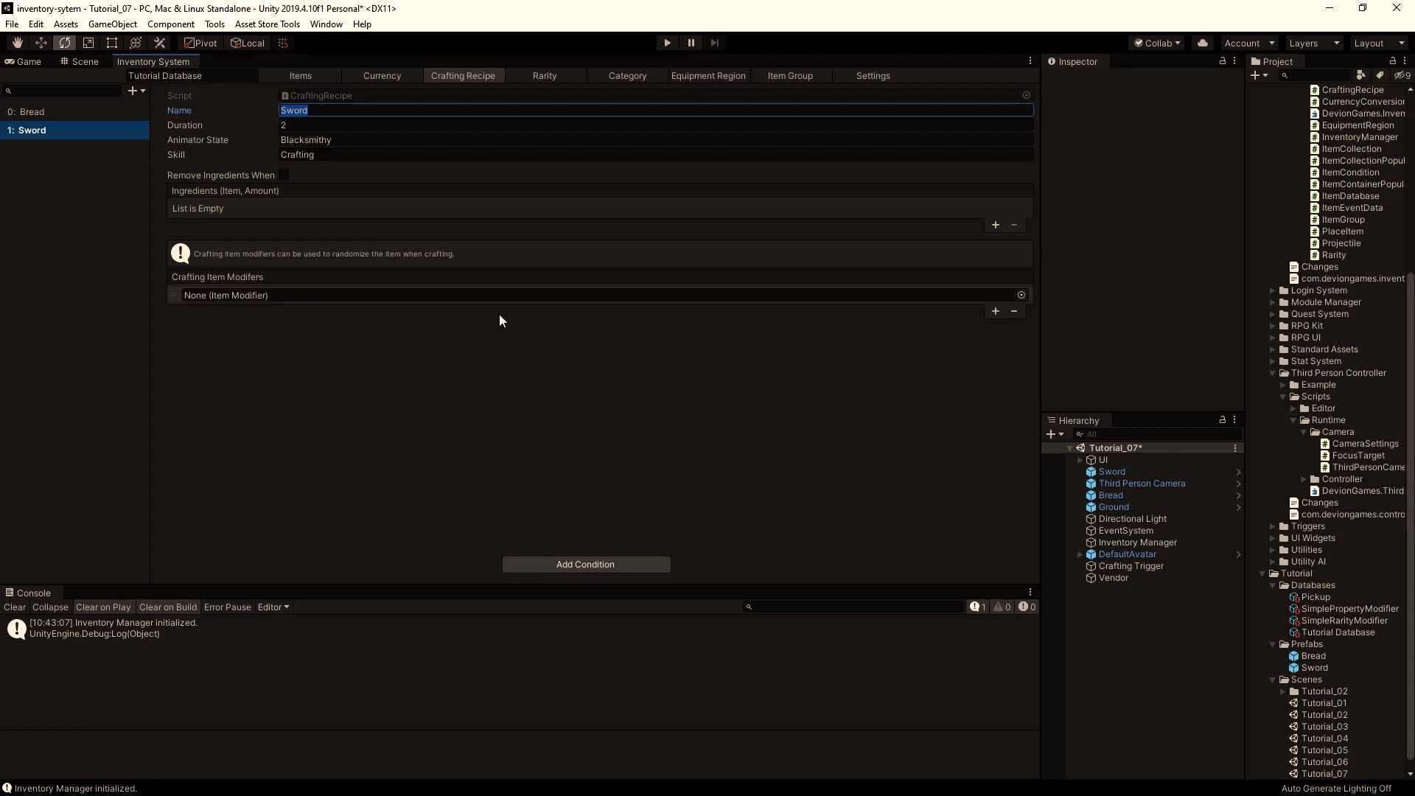
{"action": "left_click", "coordinate": [996, 312]}
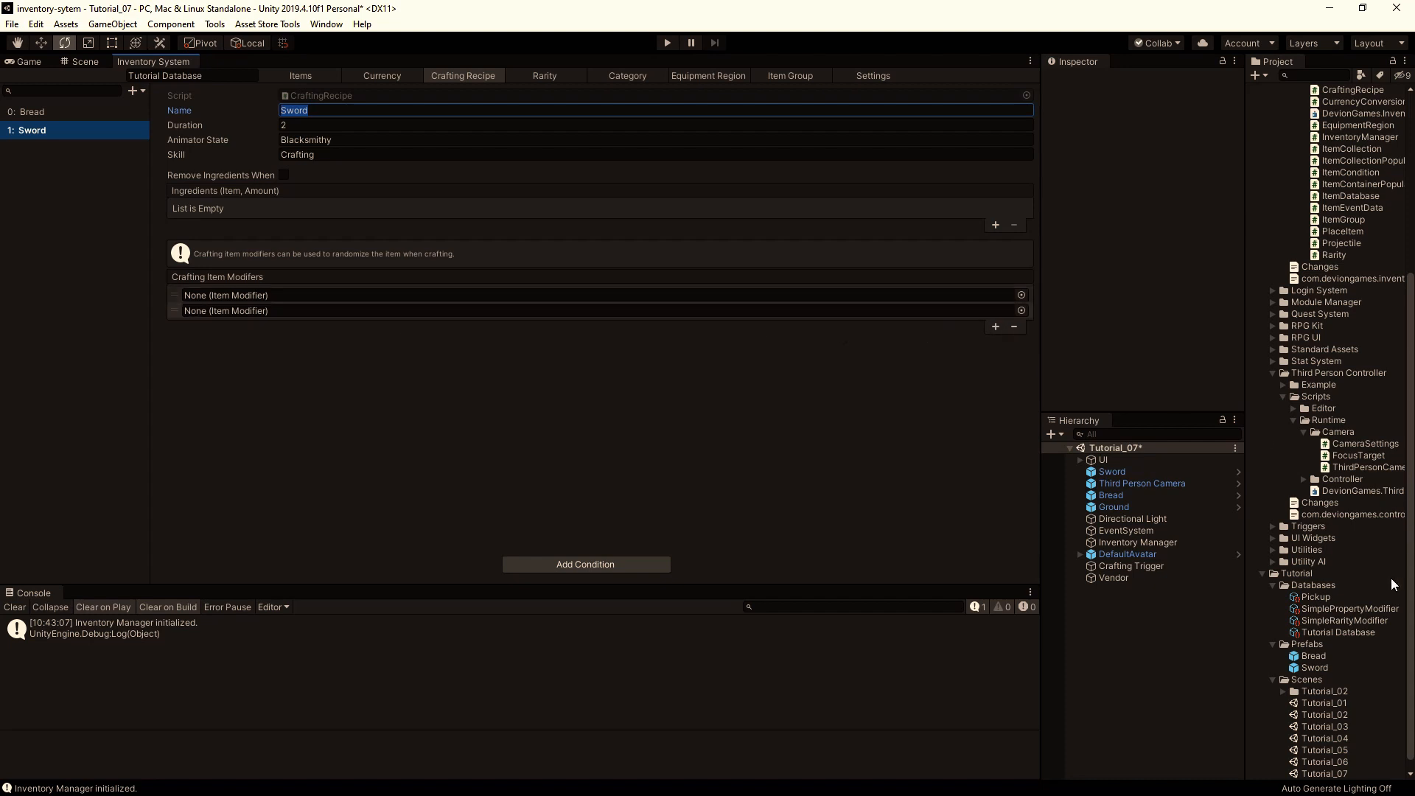
{"action": "left_click_drag", "start_coordinate": [1342, 621], "coordinate": [332, 298]}
{"action": "left_click_drag", "start_coordinate": [1346, 609], "coordinate": [392, 308]}
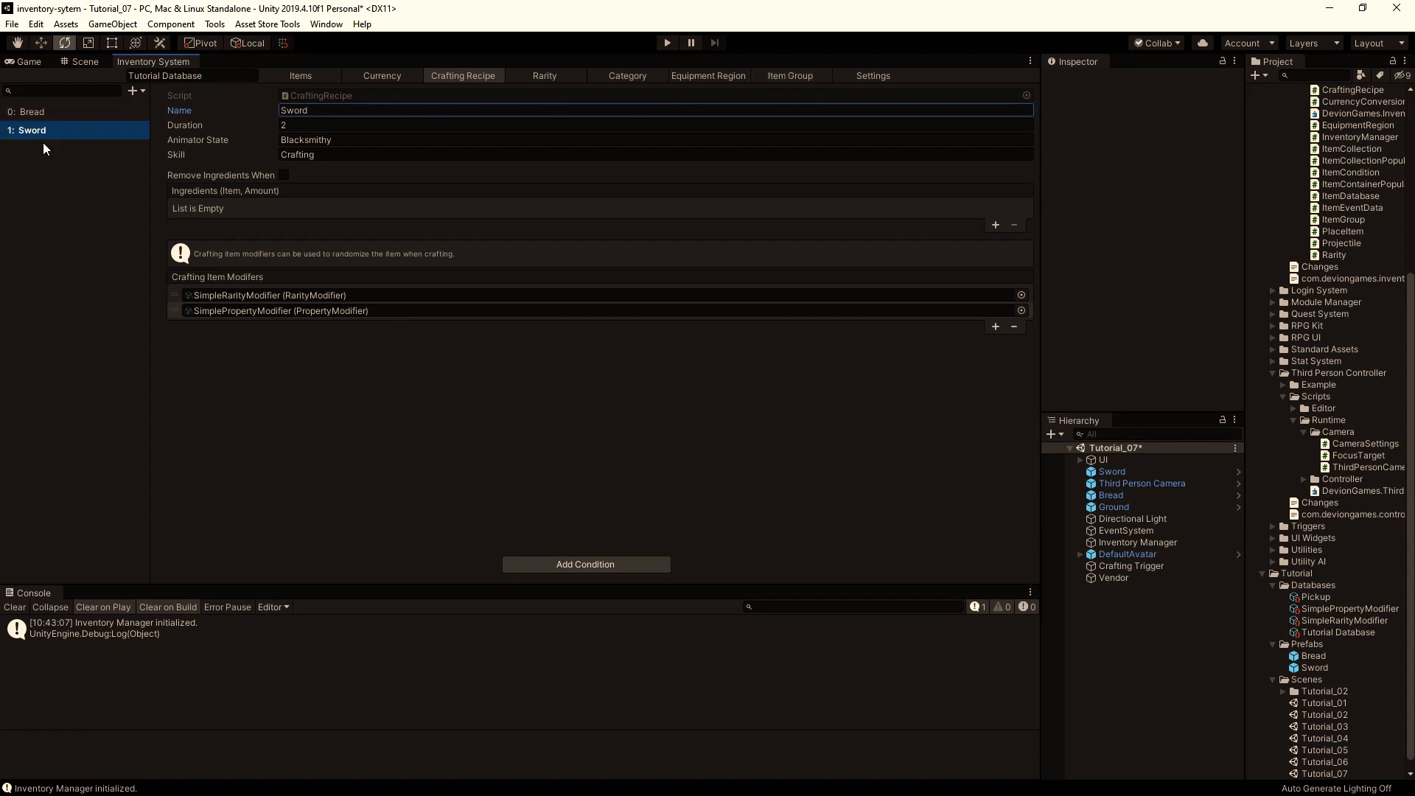
Add the Sword from the Tutorial Database as a second item in the Crafting item group and save the scene.
{"action": "left_click", "coordinate": [781, 79]}
{"action": "left_click", "coordinate": [48, 111]}
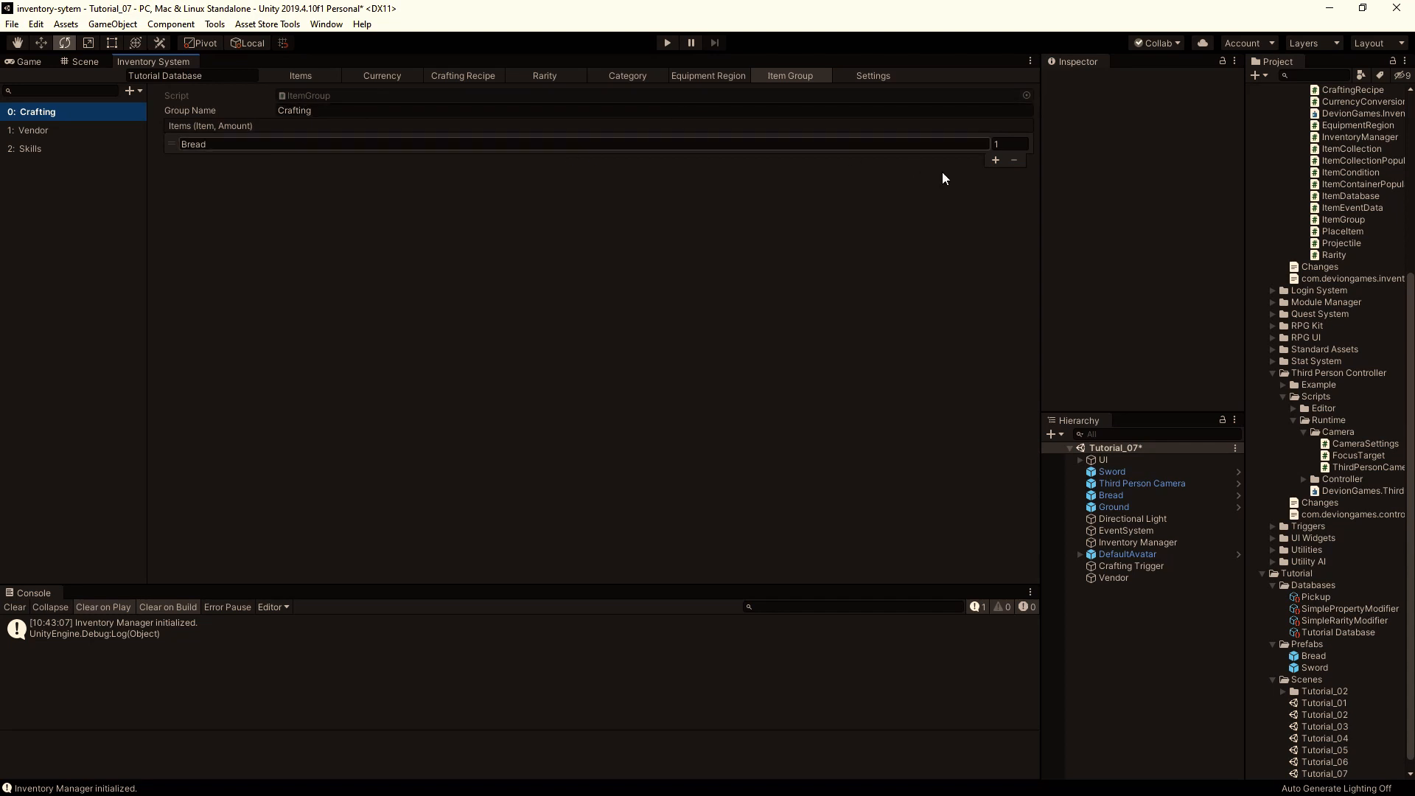
{"action": "left_click", "coordinate": [995, 160]}
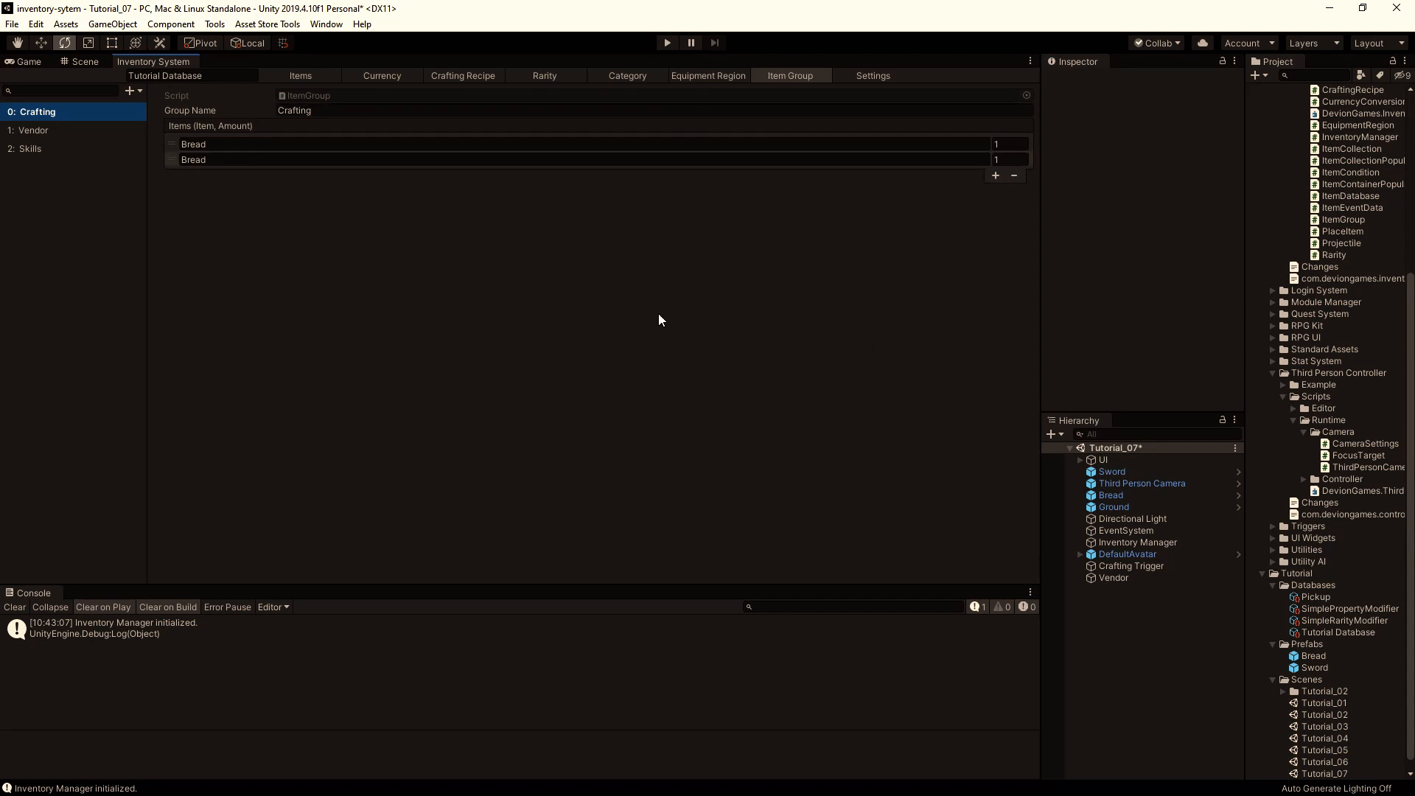
{"action": "left_click", "coordinate": [191, 162]}
{"action": "left_click", "coordinate": [229, 250]}
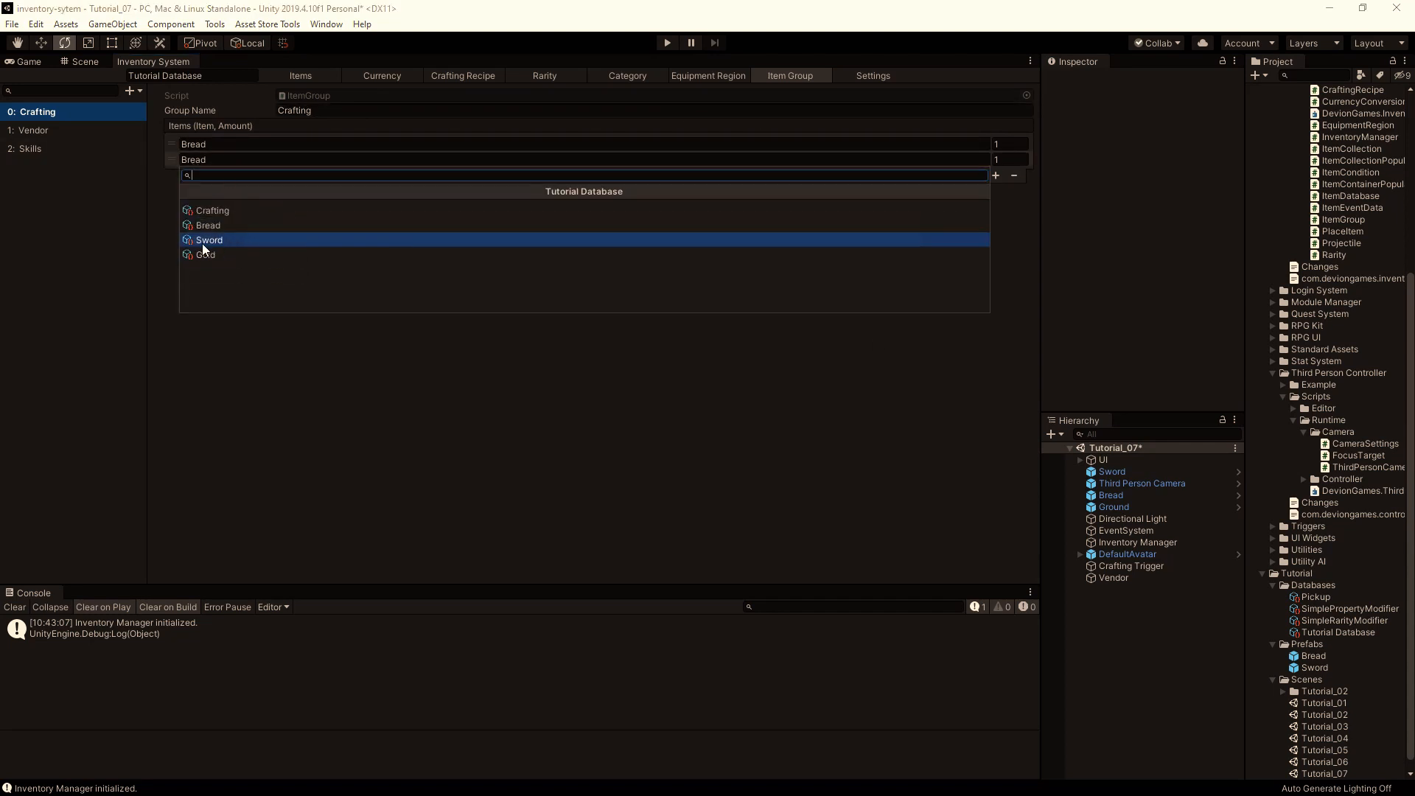
{"action": "left_click", "coordinate": [202, 241]}
{"action": "left_click", "coordinate": [12, 23]}
{"action": "left_click", "coordinate": [45, 80]}
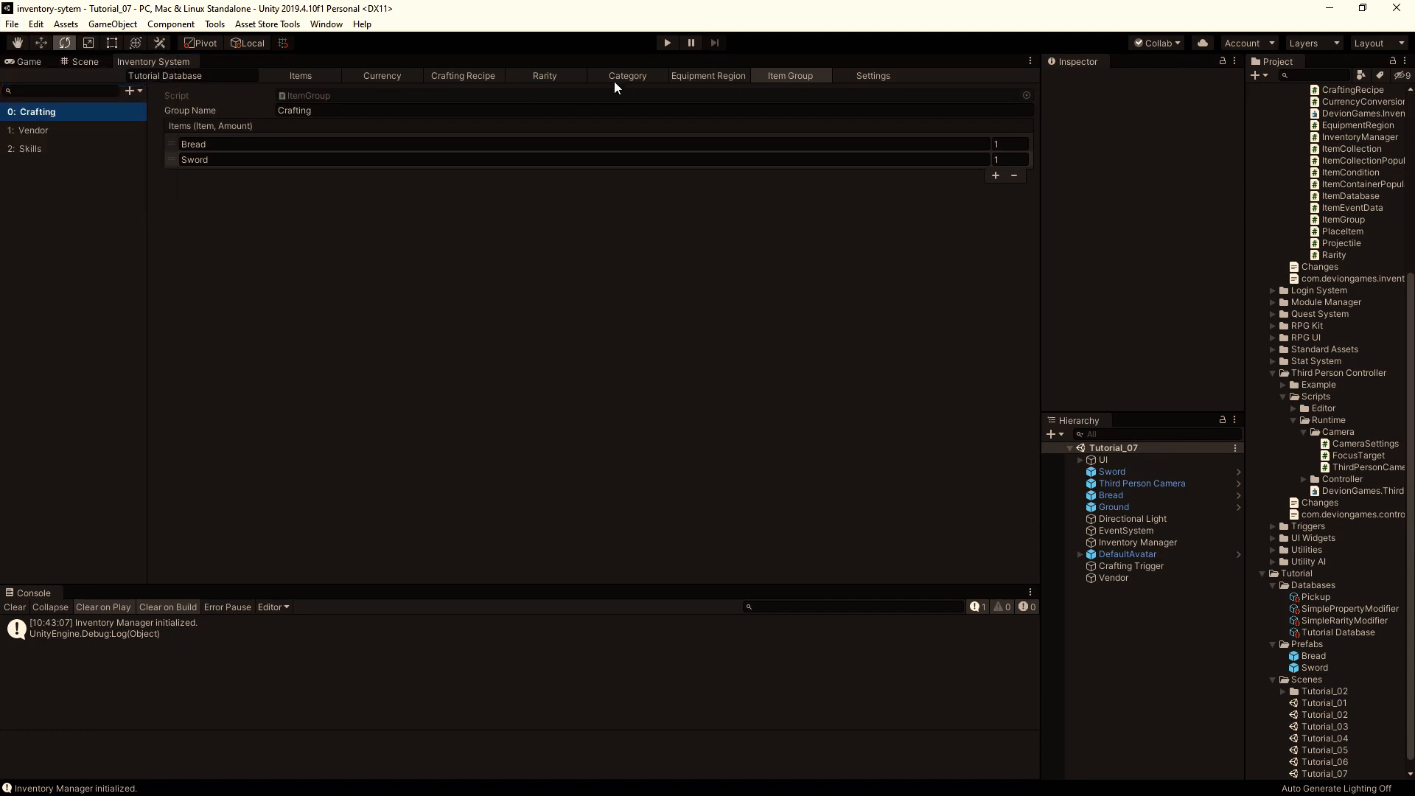
Enter play mode and try to craft five Swords in the Blacksmithy window at the crafting cube.
{"action": "left_click", "coordinate": [665, 44]}
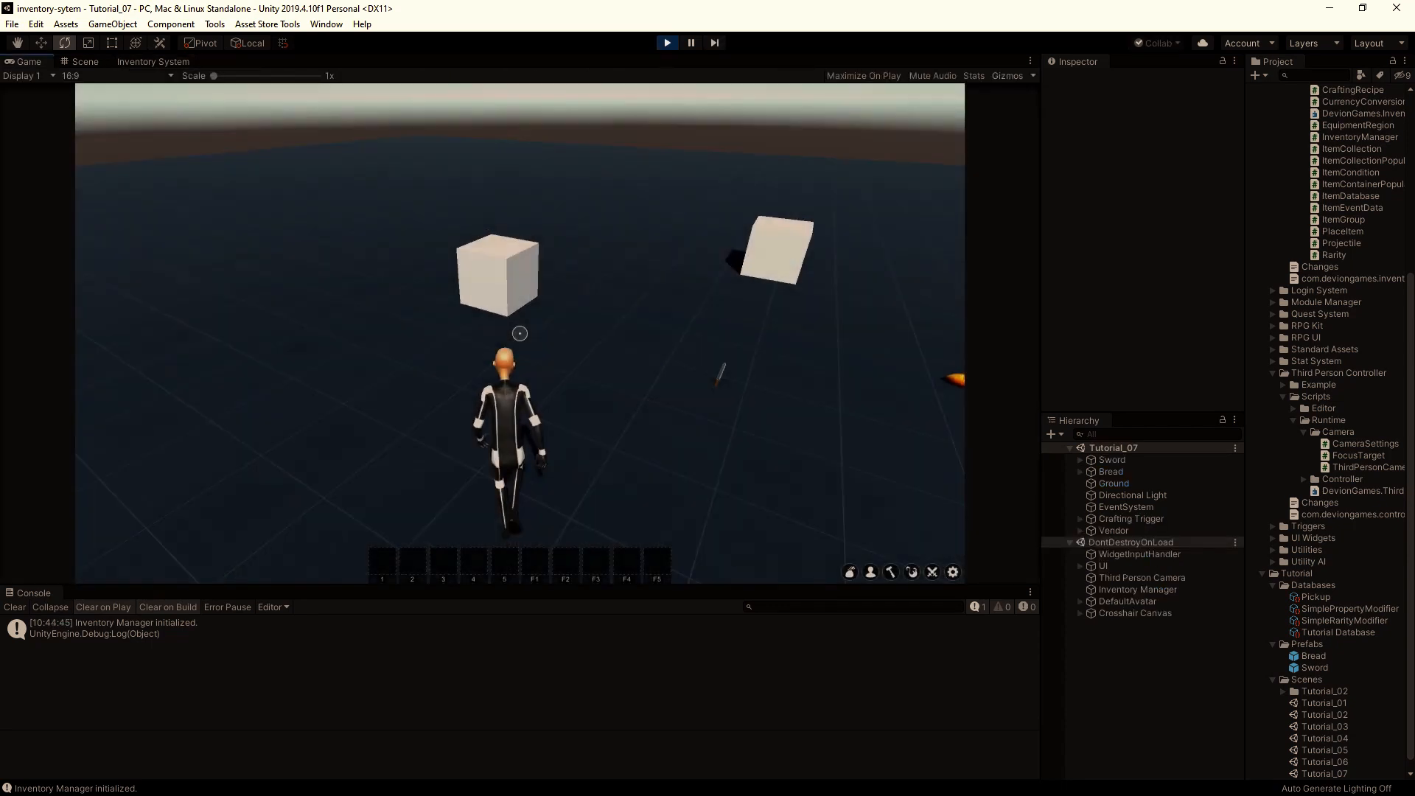
{"action": "key", "text": "w"}
{"action": "key", "text": "f"}
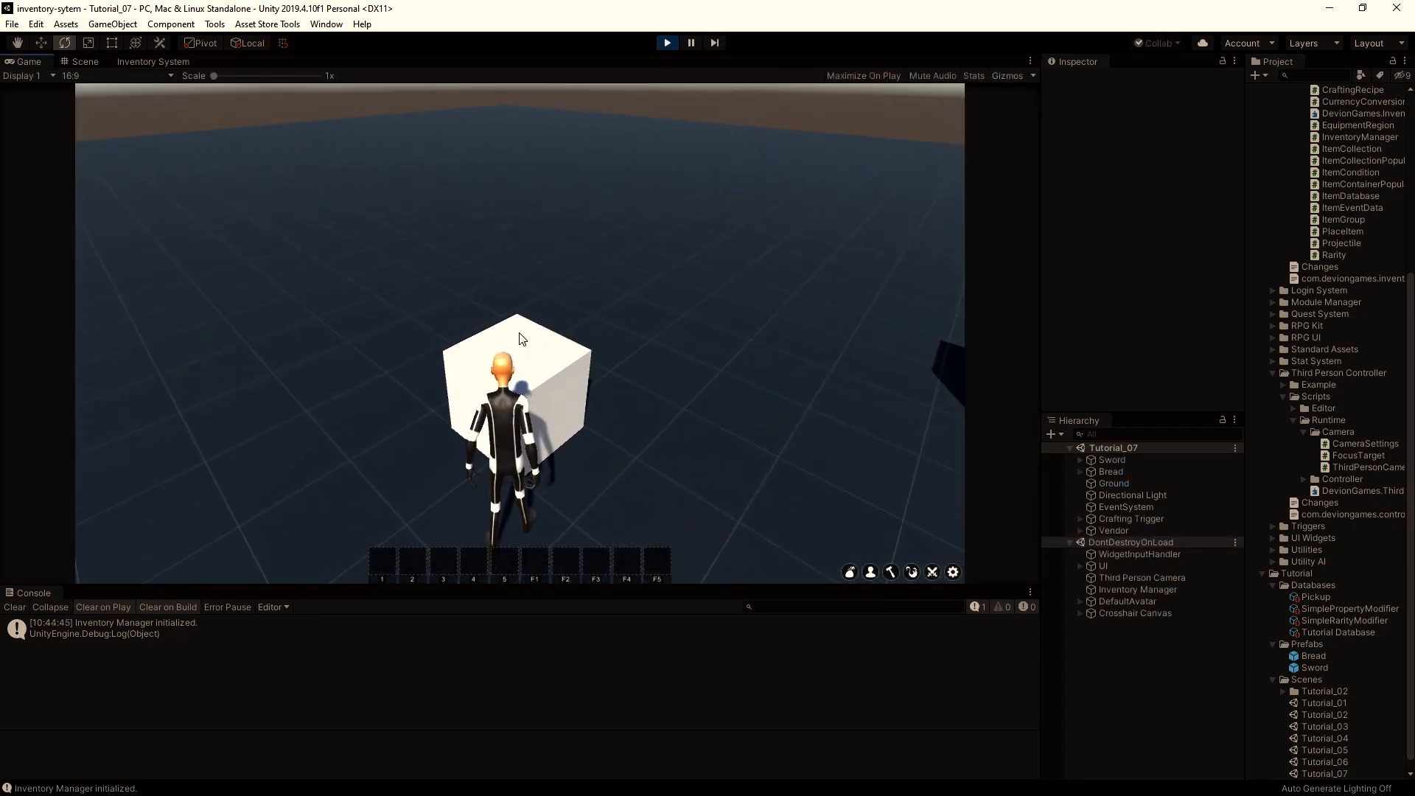
{"action": "left_click", "coordinate": [410, 259]}
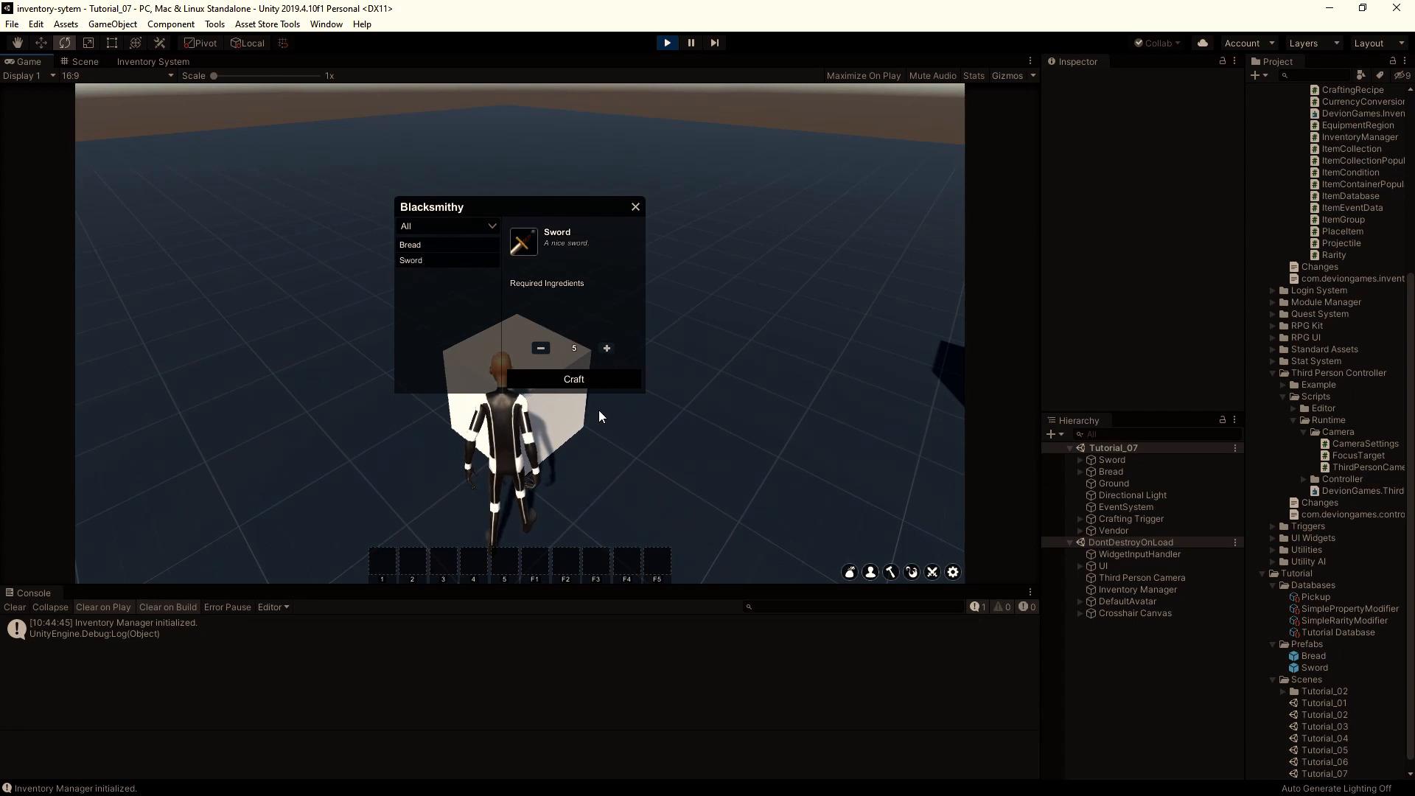
{"action": "key", "text": "Escape"}
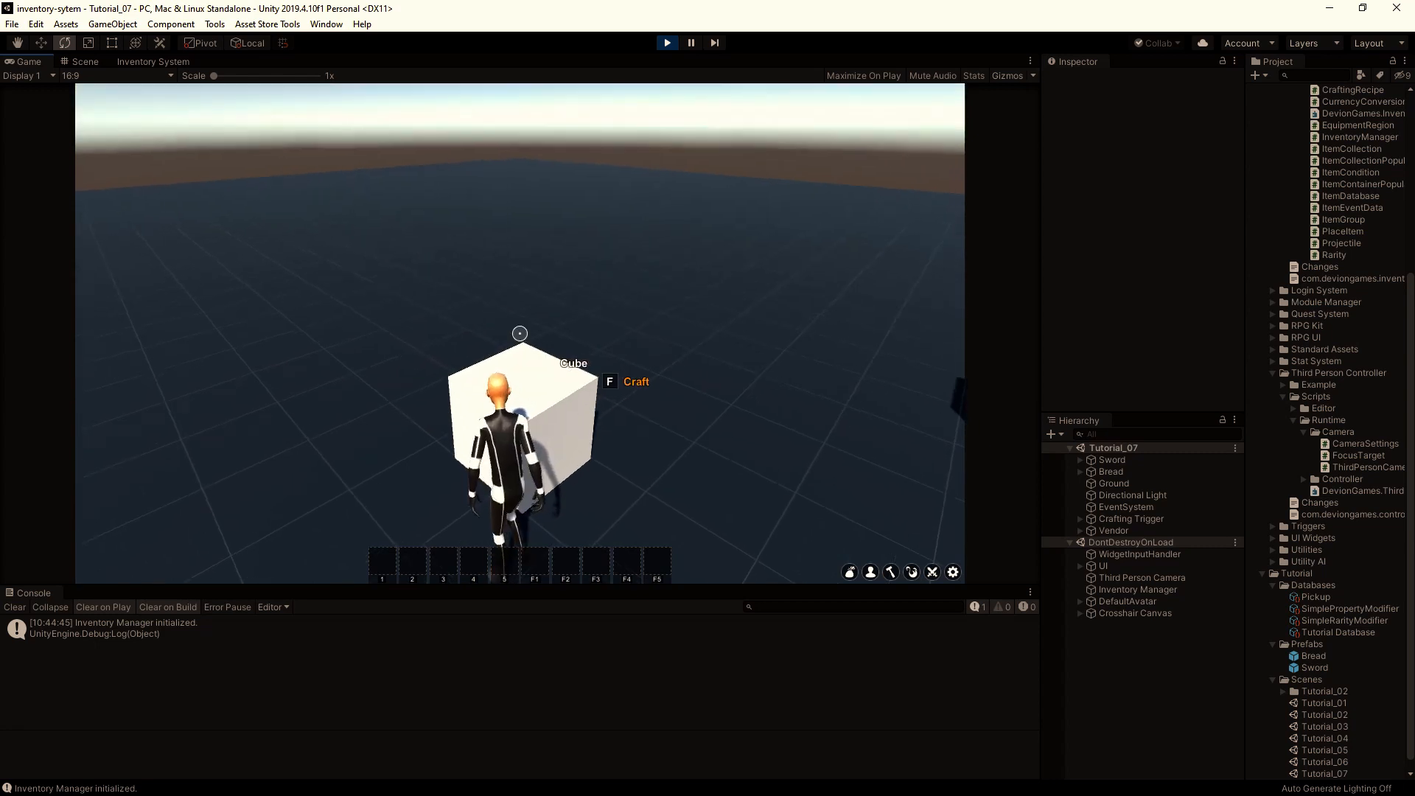
{"action": "key", "text": "w"}
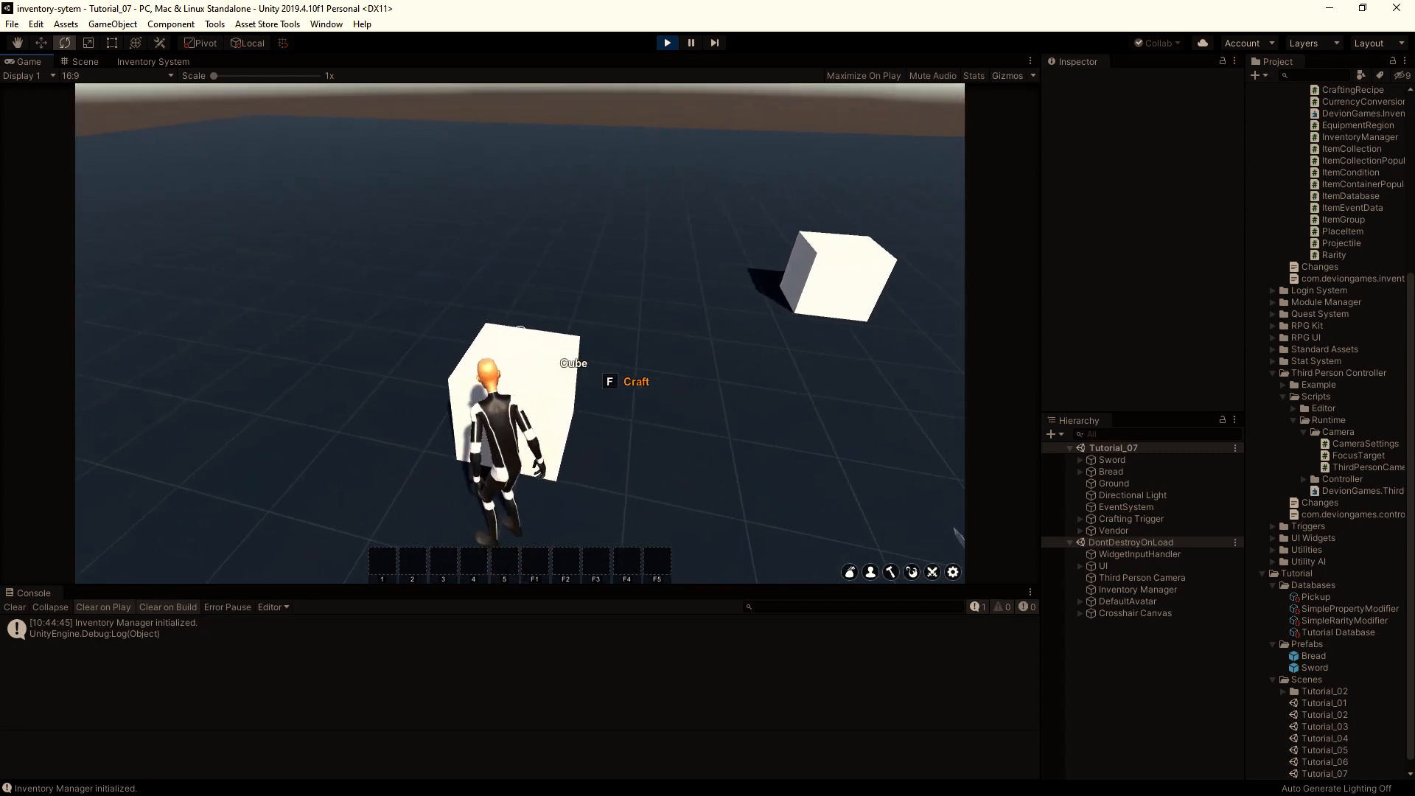
{"action": "key", "text": "f"}
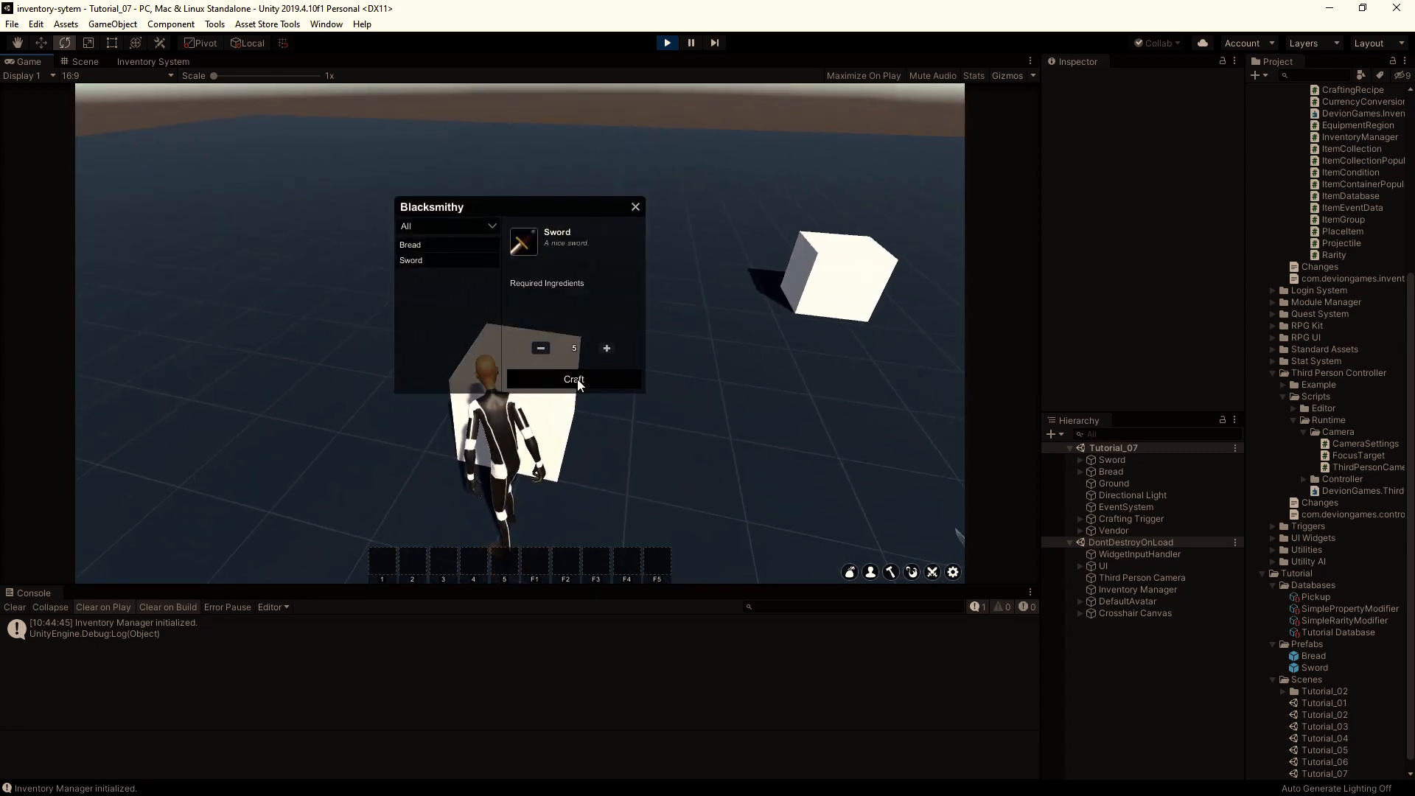
Craft Bread in batches of five to compare it with crafting the Sword, and exit play mode.
{"action": "left_click", "coordinate": [401, 247]}
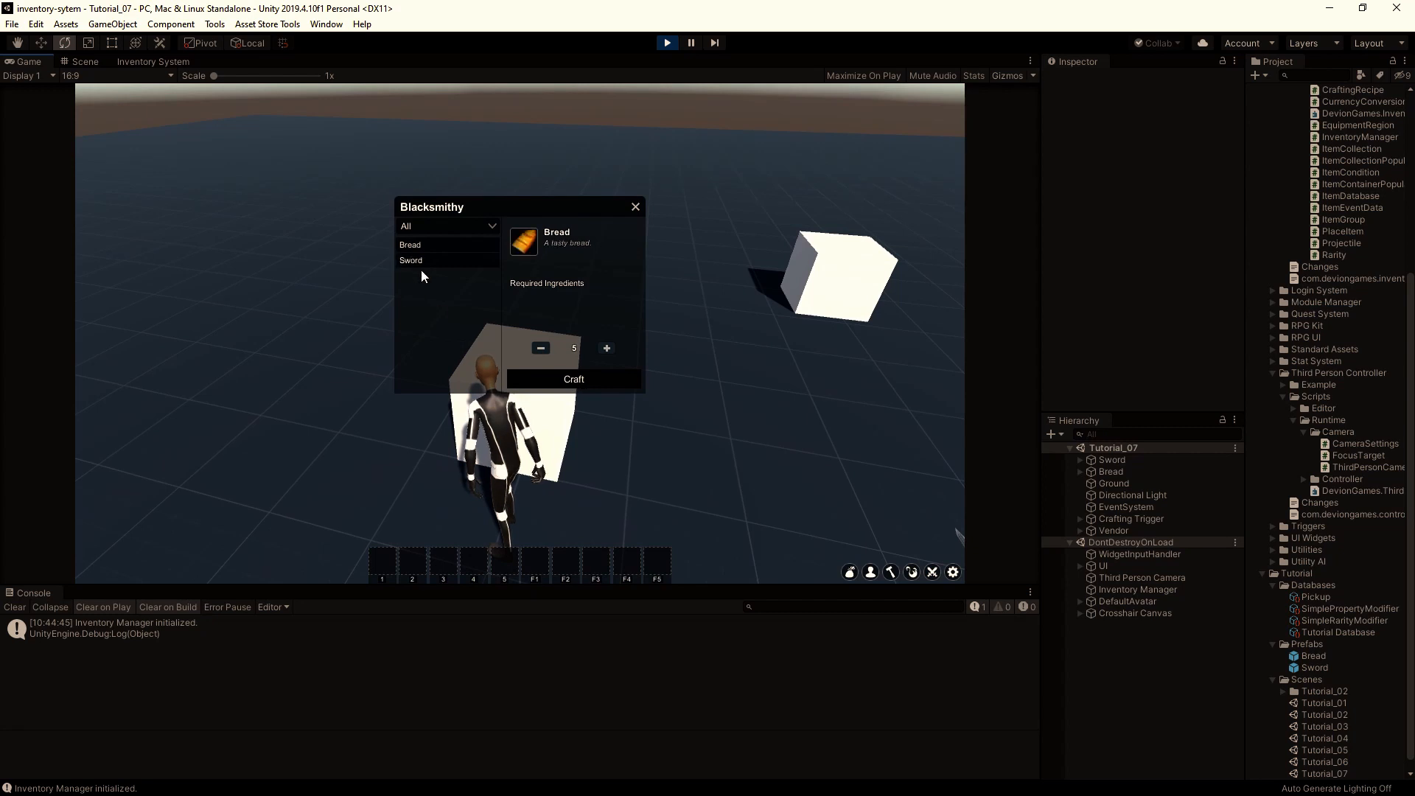
{"action": "left_click", "coordinate": [557, 376]}
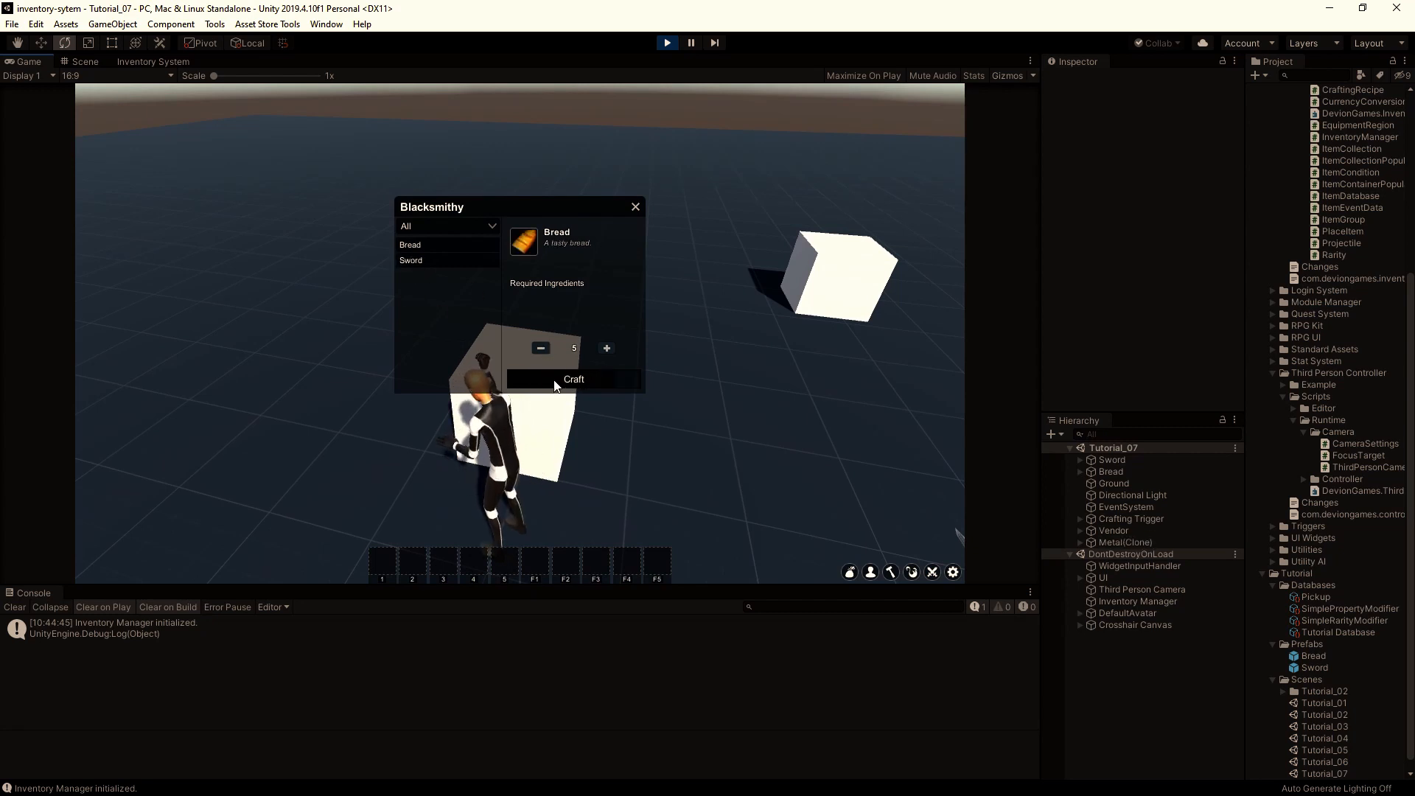
{"action": "left_click", "coordinate": [466, 261]}
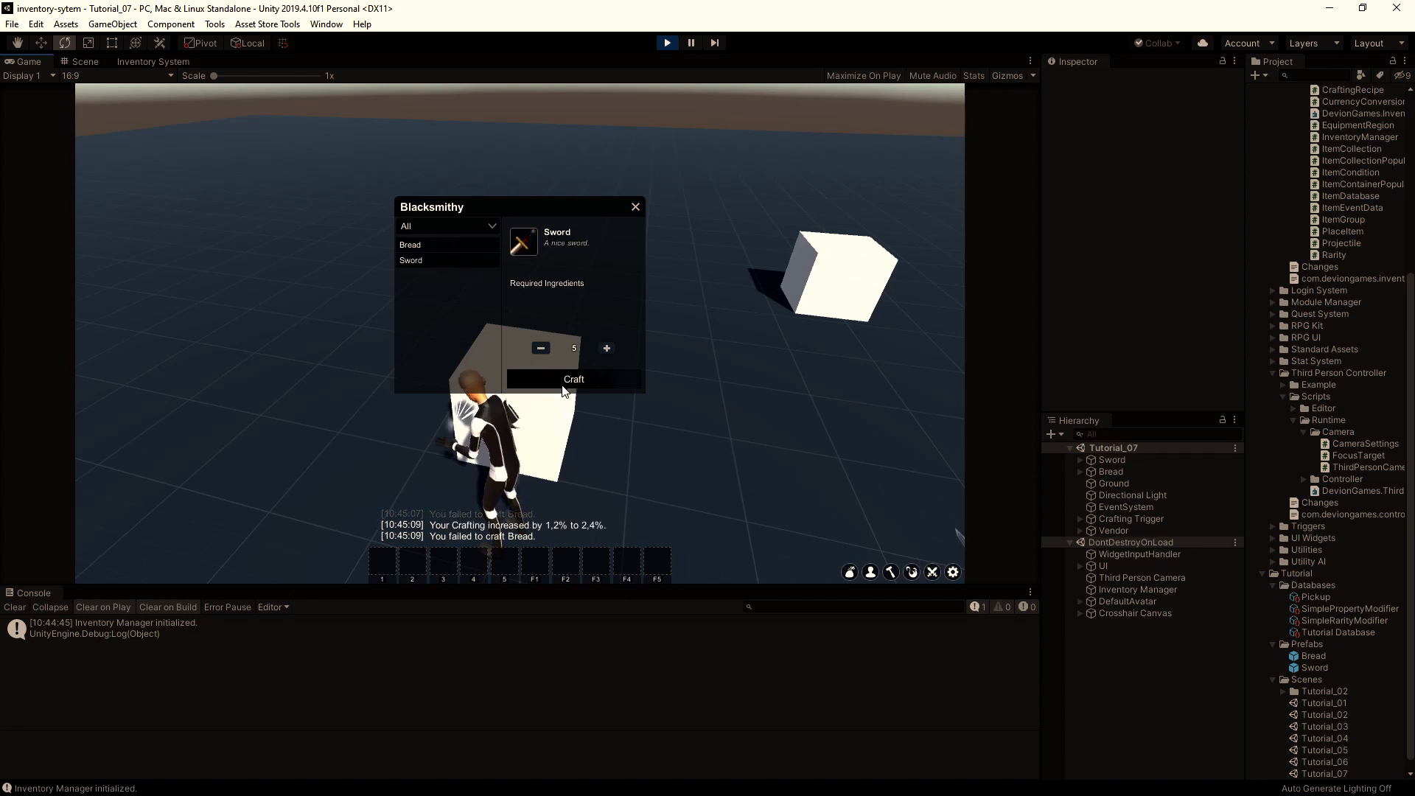
{"action": "left_click", "coordinate": [440, 247]}
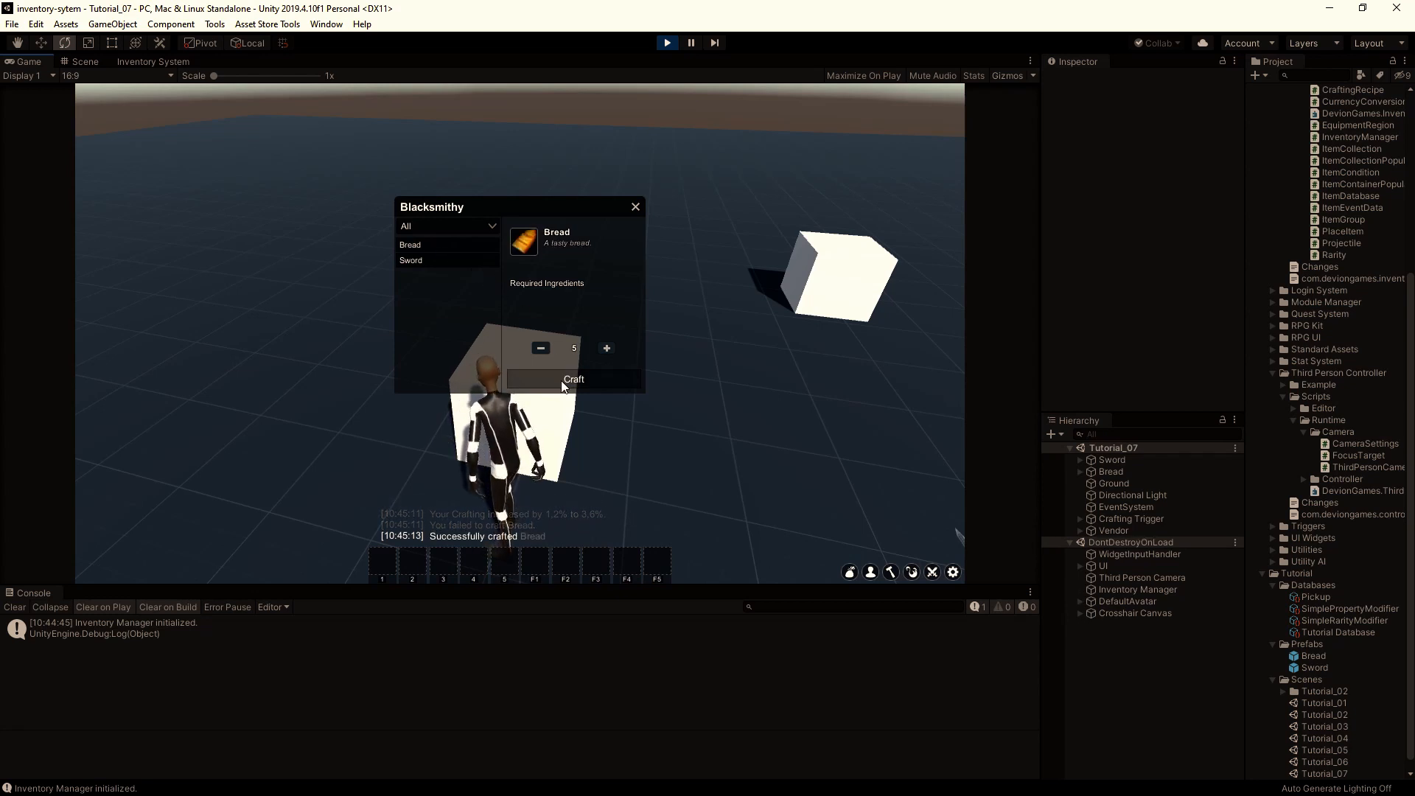
{"action": "left_click", "coordinate": [572, 380]}
{"action": "left_click", "coordinate": [414, 262]}
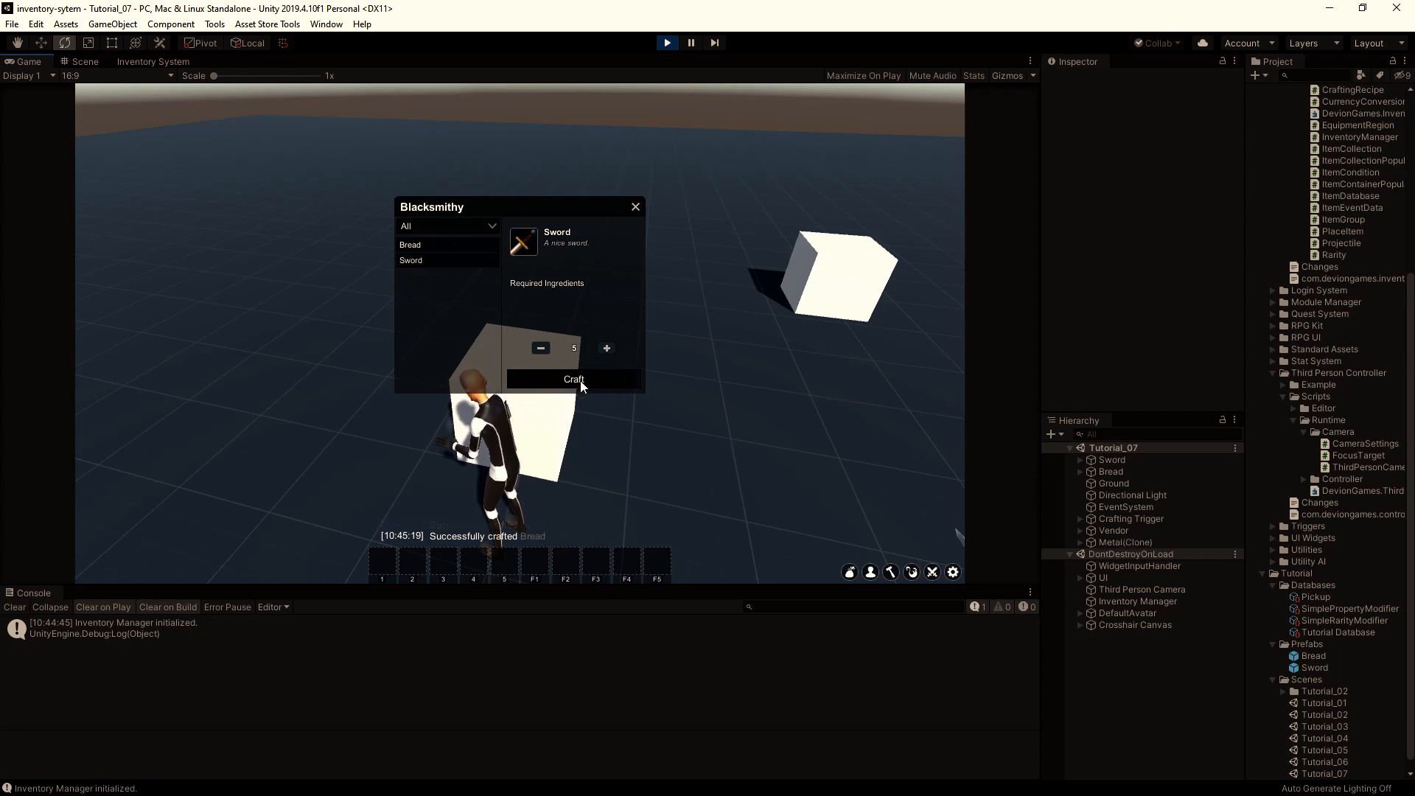
{"action": "left_click", "coordinate": [667, 43]}
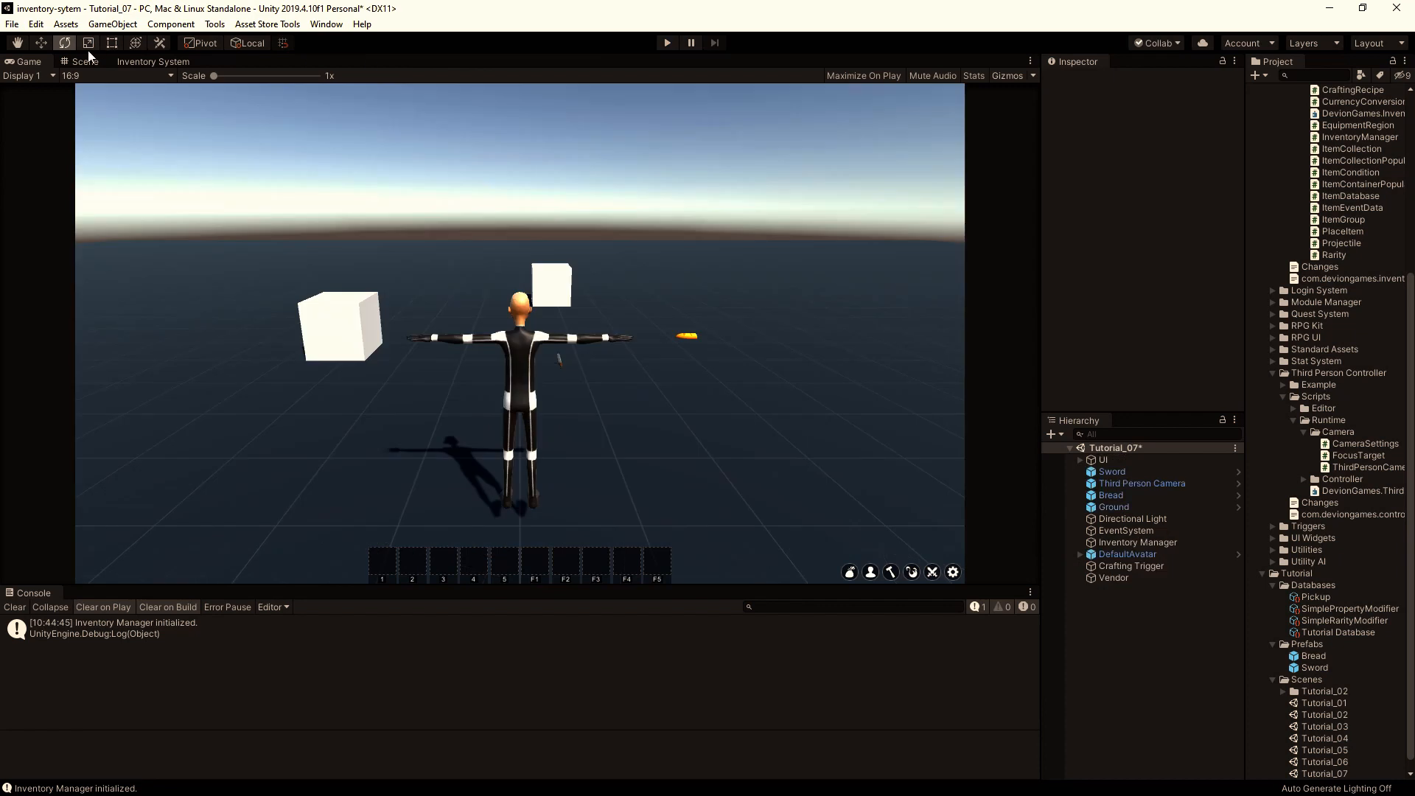
Set the Sword item's Crafting Recipe to the Sword recipe from the Tutorial Database.
{"action": "left_click", "coordinate": [131, 64]}
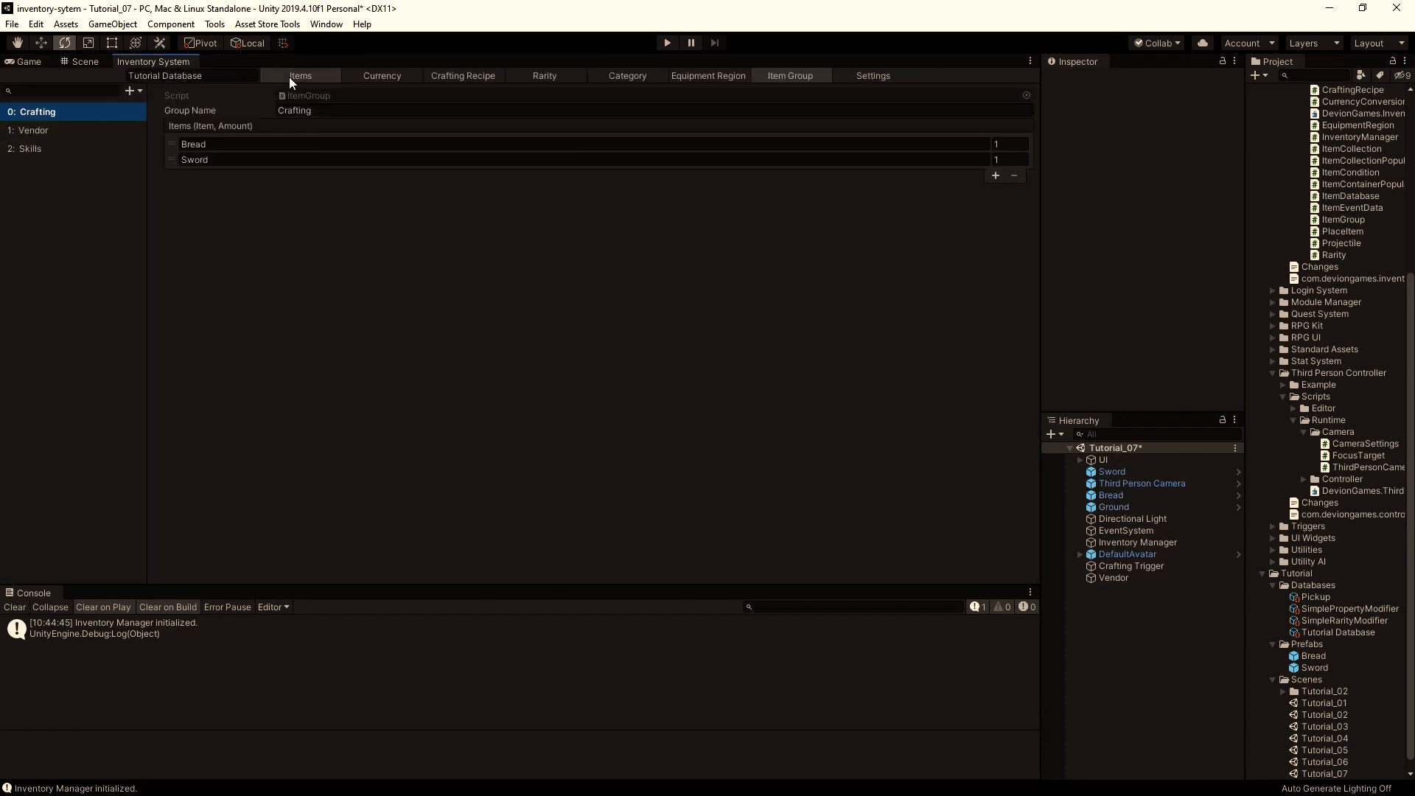
{"action": "left_click", "coordinate": [64, 150]}
{"action": "scroll", "coordinate": [383, 438], "scroll_direction": "down", "scroll_amount": 3}
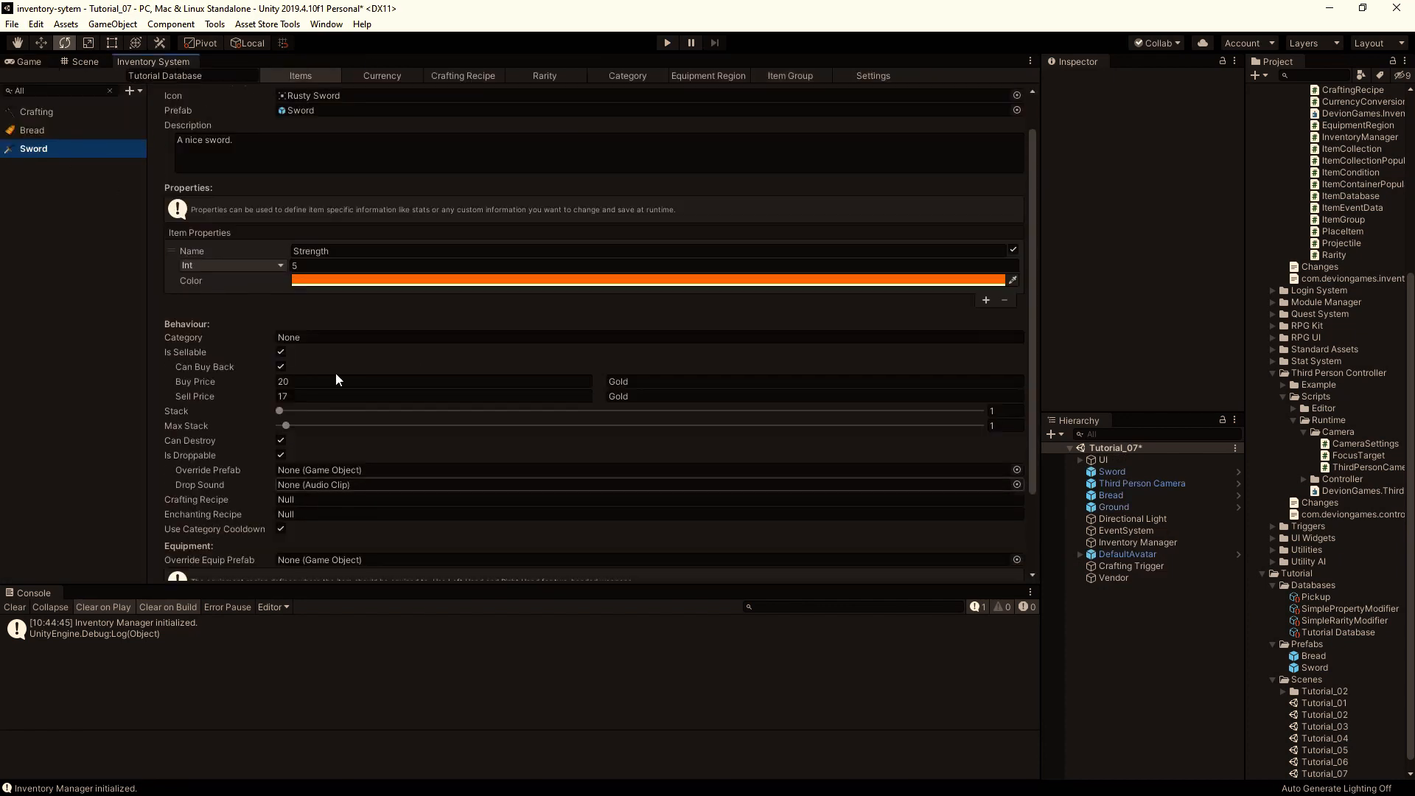
{"action": "scroll", "coordinate": [400, 489], "scroll_direction": "down", "scroll_amount": 3}
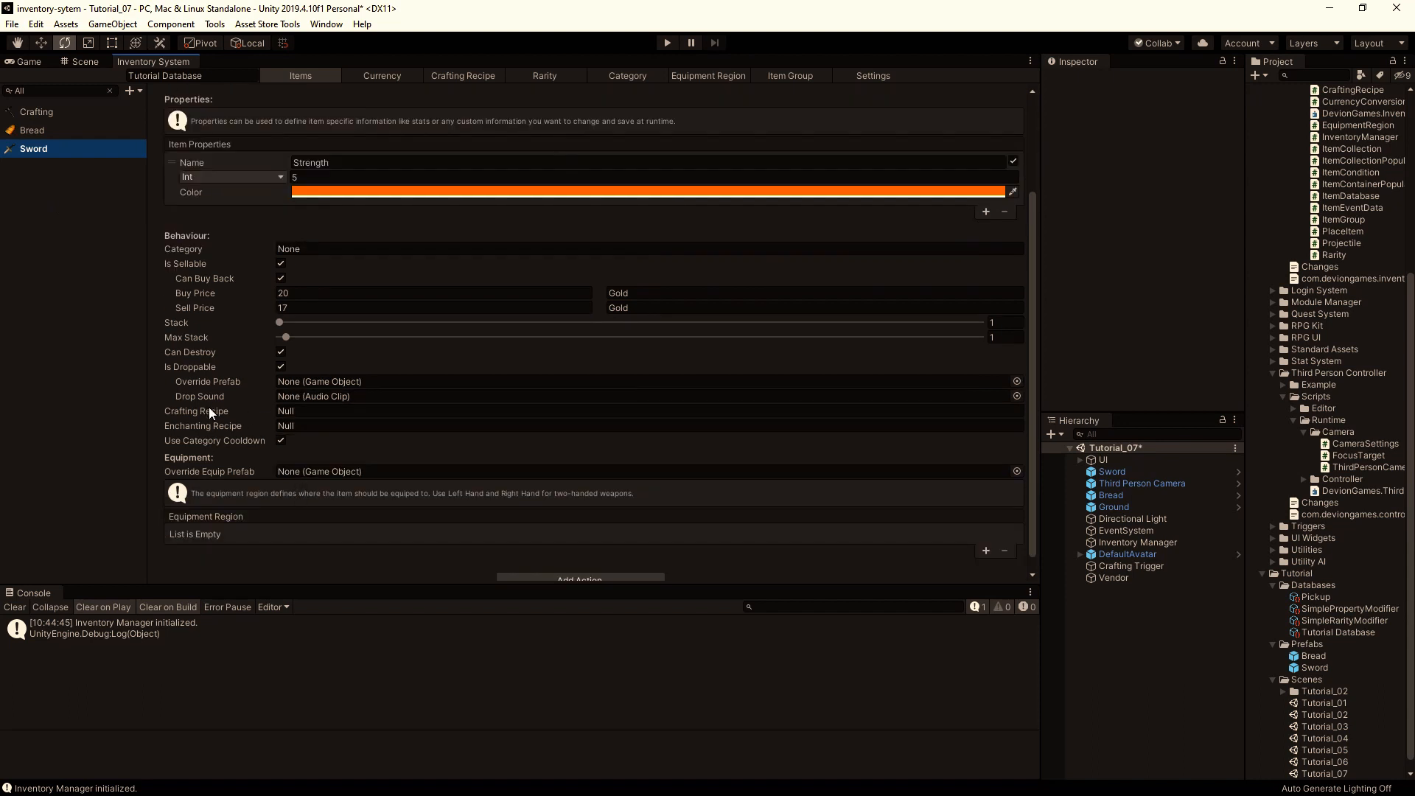
{"action": "left_click", "coordinate": [291, 412]}
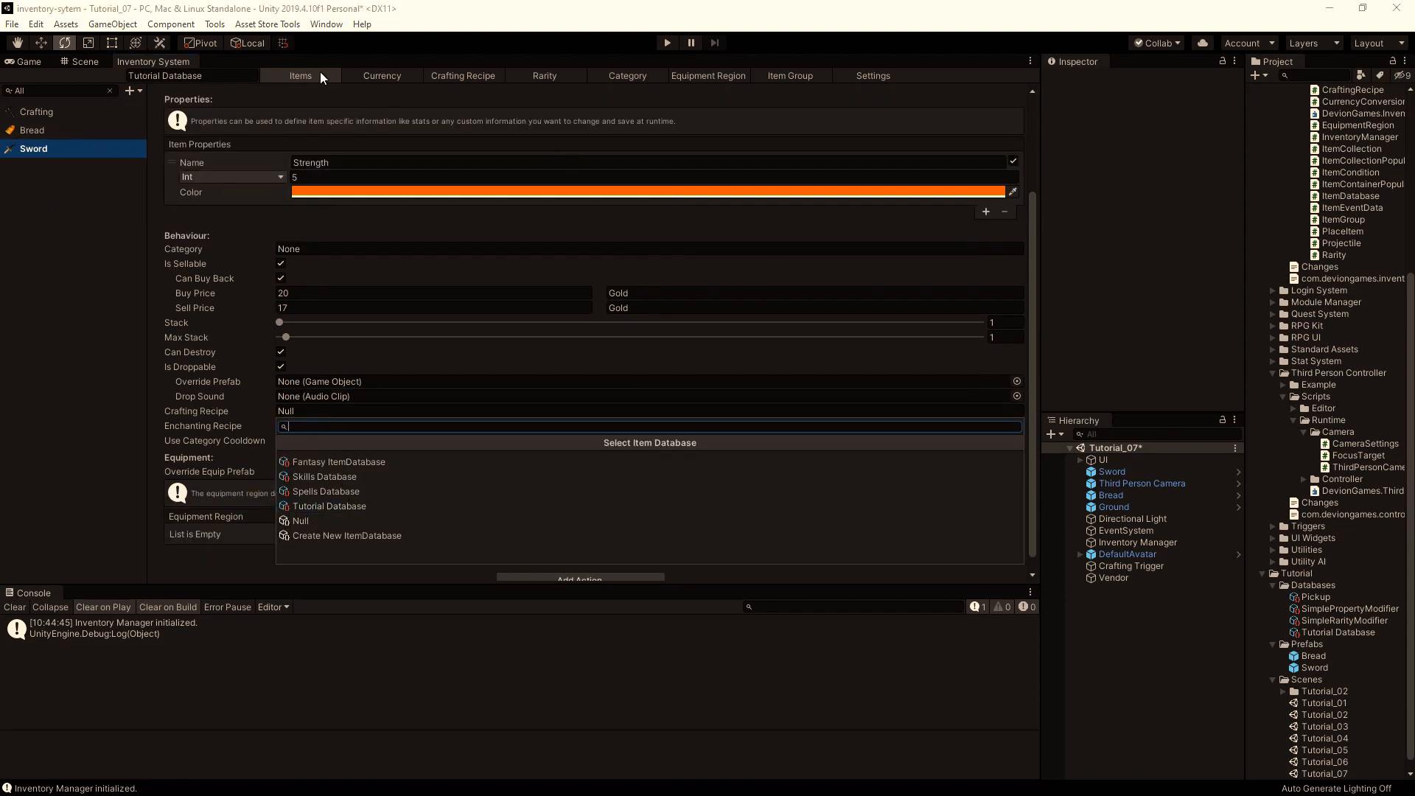
{"action": "left_click", "coordinate": [26, 155]}
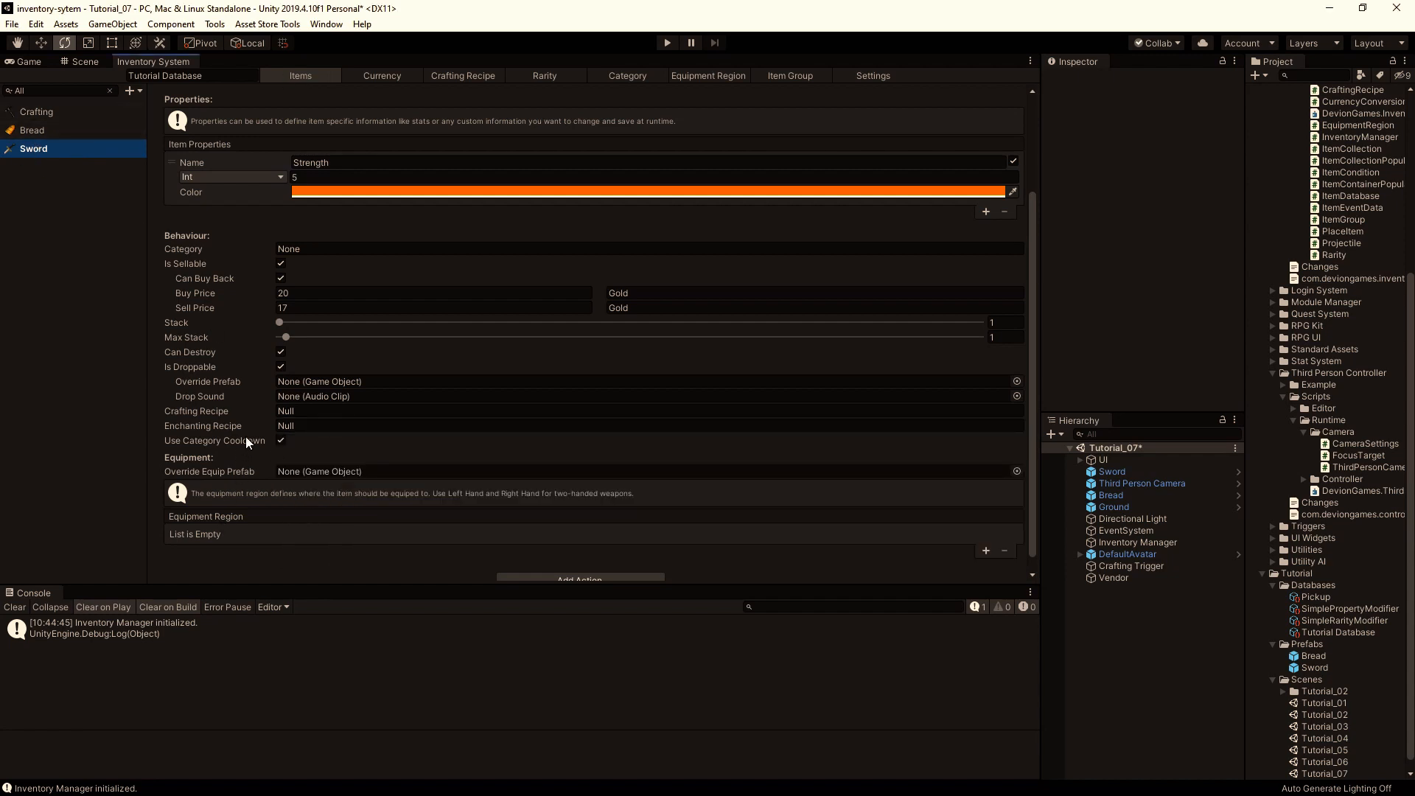
{"action": "left_click", "coordinate": [289, 413]}
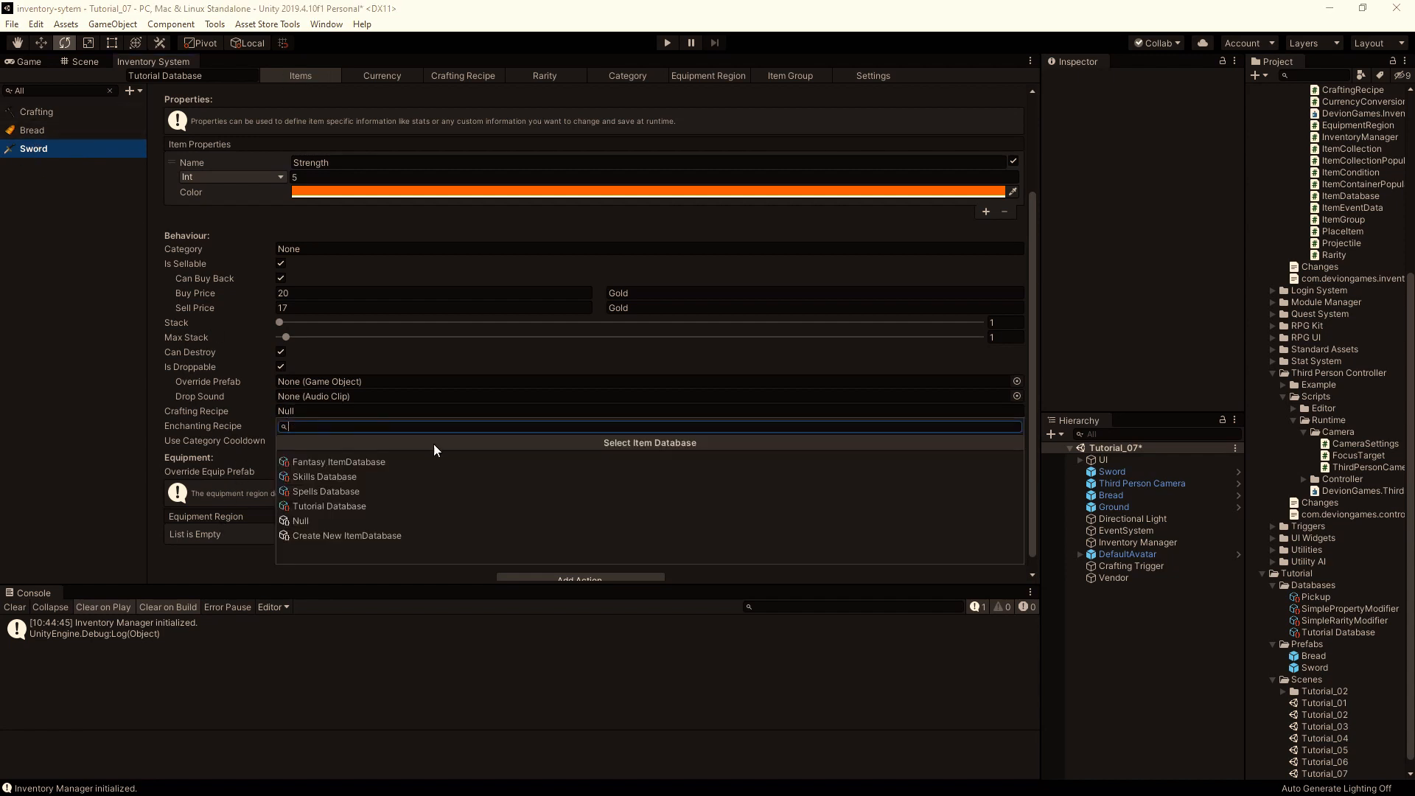
{"action": "left_click", "coordinate": [315, 510]}
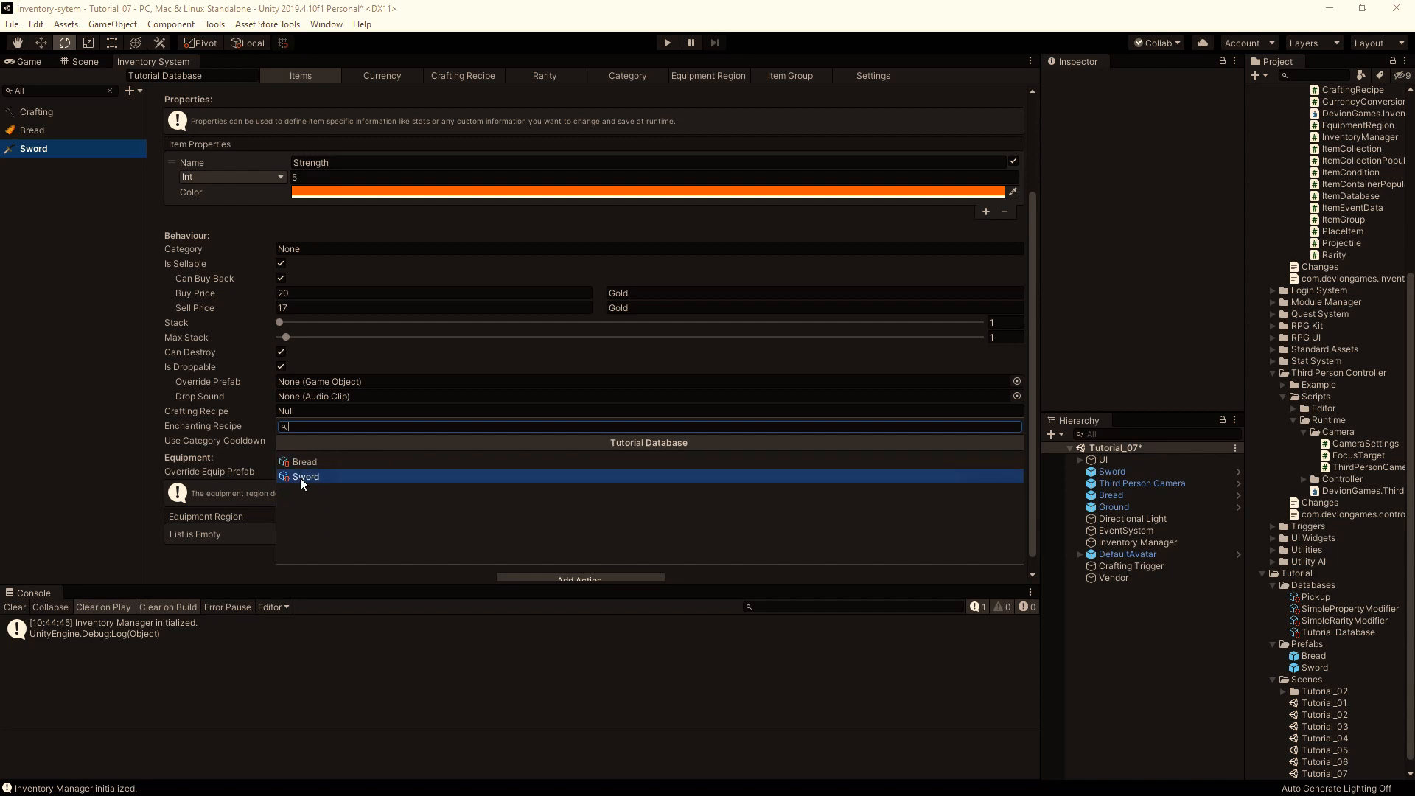
{"action": "left_click", "coordinate": [299, 478]}
Start a new play session and craft five Swords in the Blacksmithy window at the crafting cube.
{"action": "left_click", "coordinate": [667, 42]}
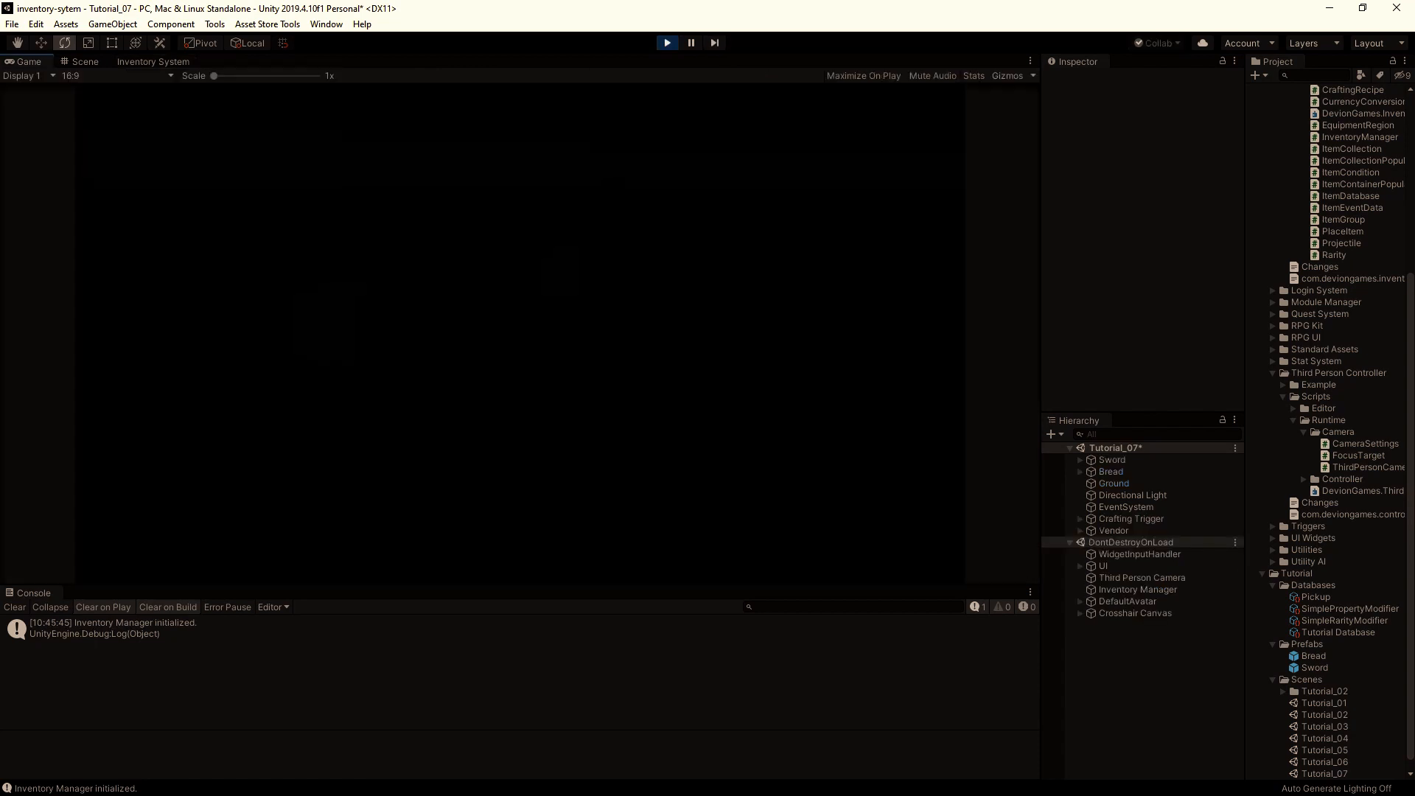
{"action": "key", "text": "w"}
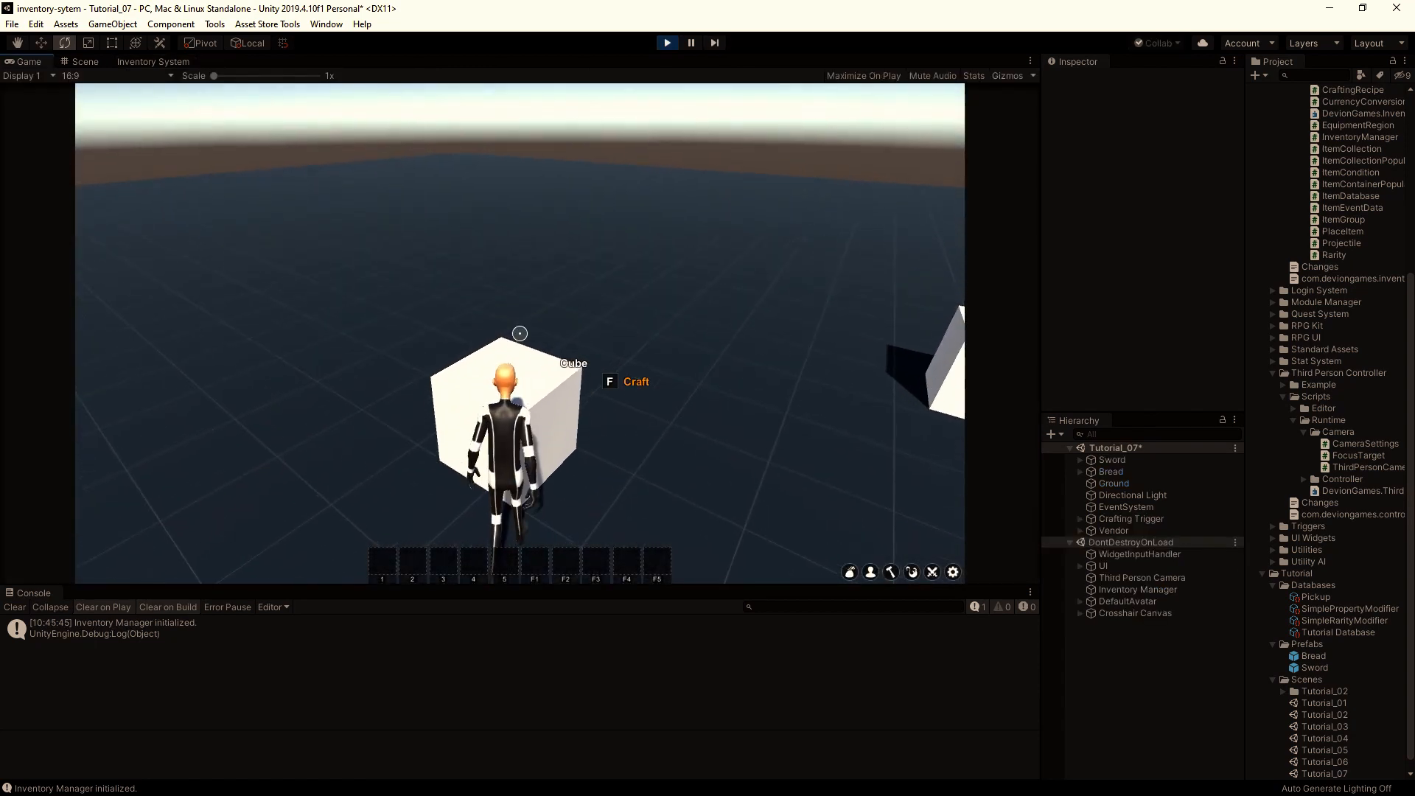
{"action": "key", "text": "f"}
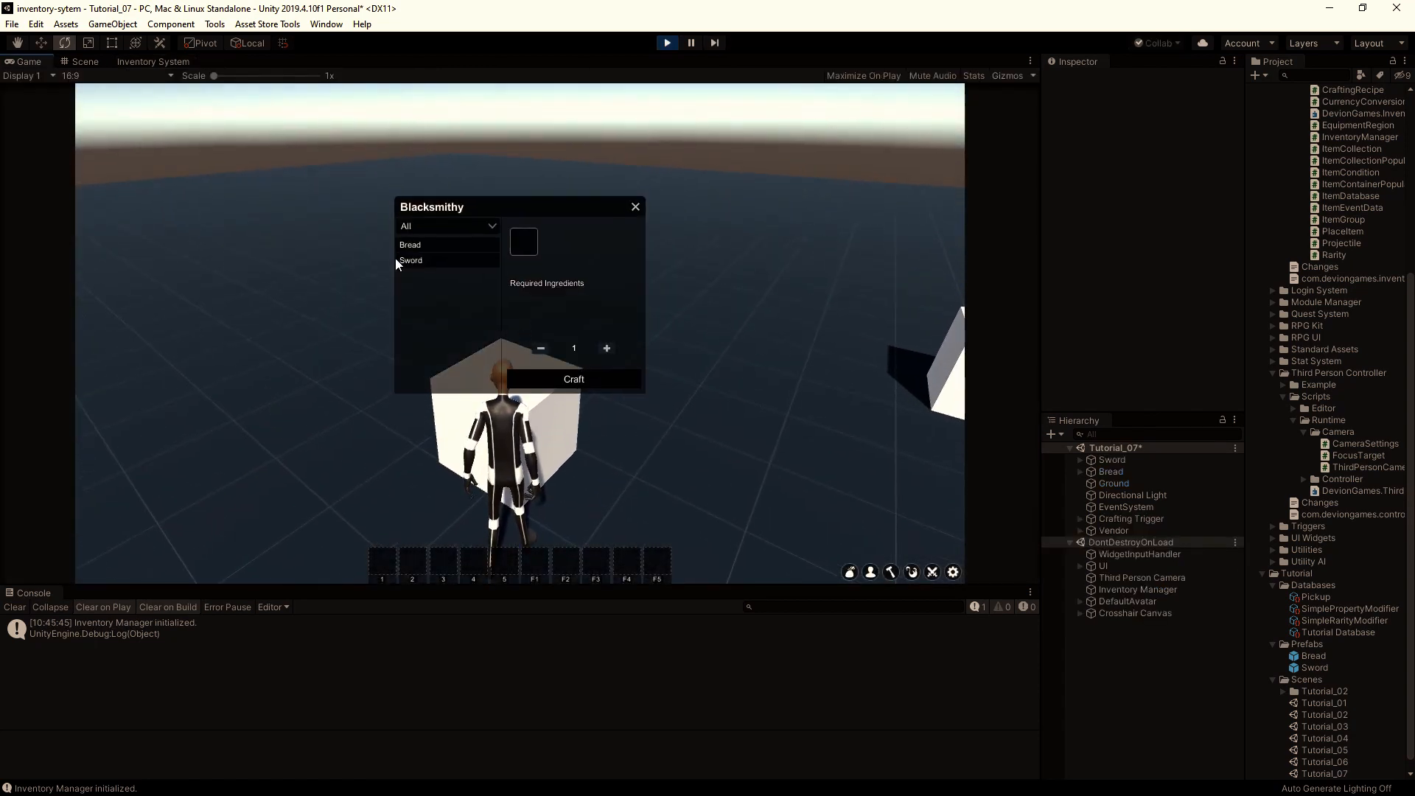
{"action": "left_click", "coordinate": [404, 260]}
{"action": "left_click", "coordinate": [606, 348]}
{"action": "left_click", "coordinate": [606, 348]}
{"action": "left_click", "coordinate": [606, 348]}
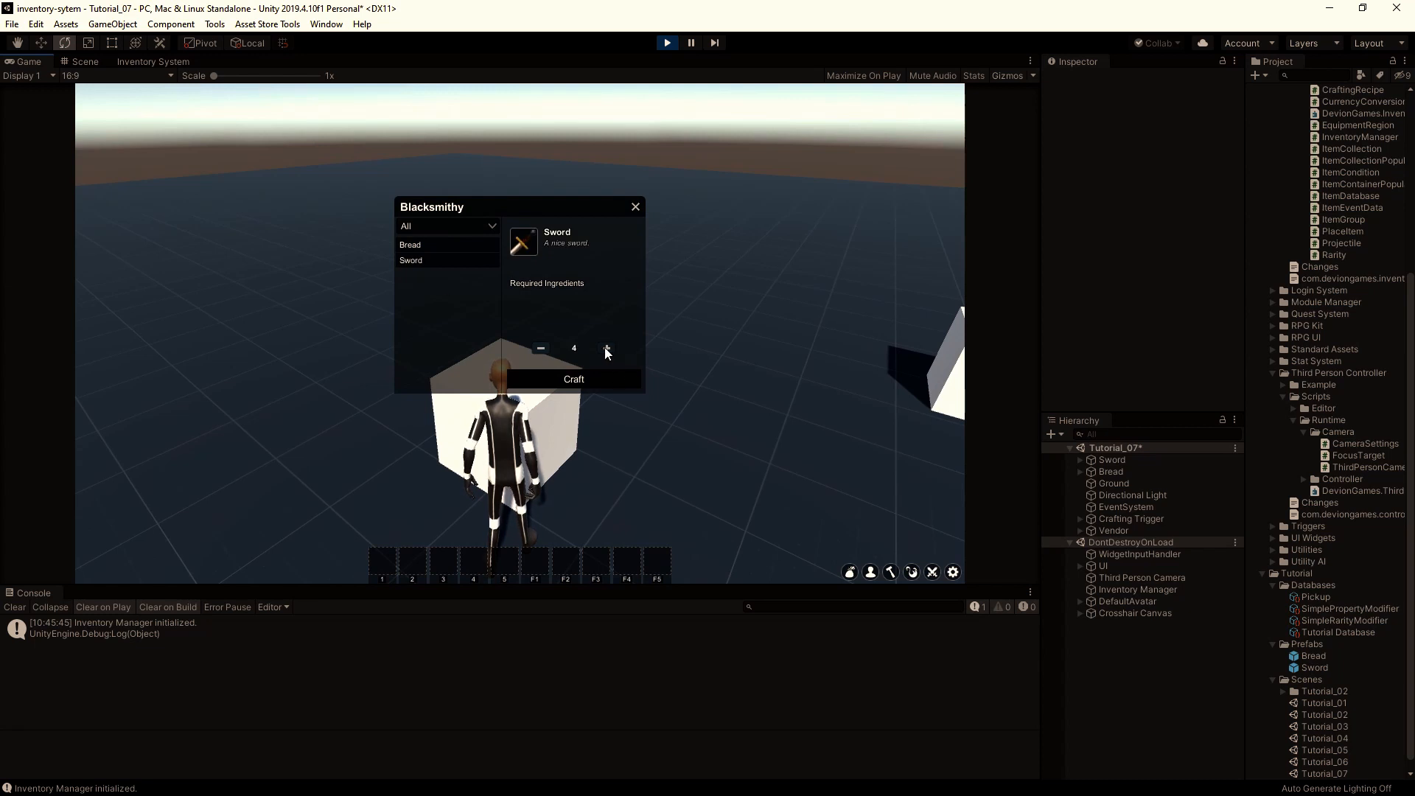
{"action": "left_click", "coordinate": [580, 383]}
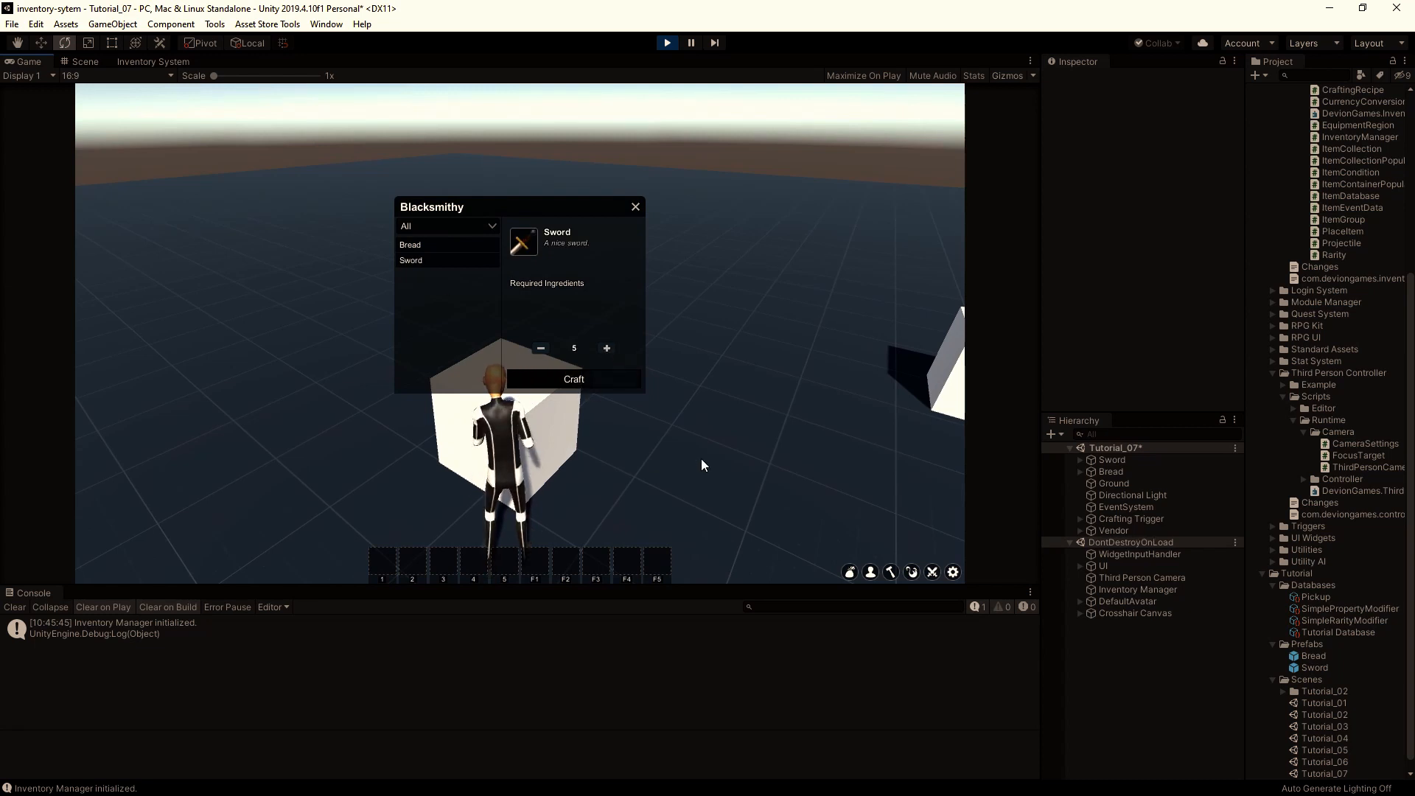
Craft another batch of Swords and compare the Strength of the crafted Swords in their inventory tooltips.
{"action": "key", "text": "i"}
{"action": "mouse_move", "coordinate": [757, 451]}
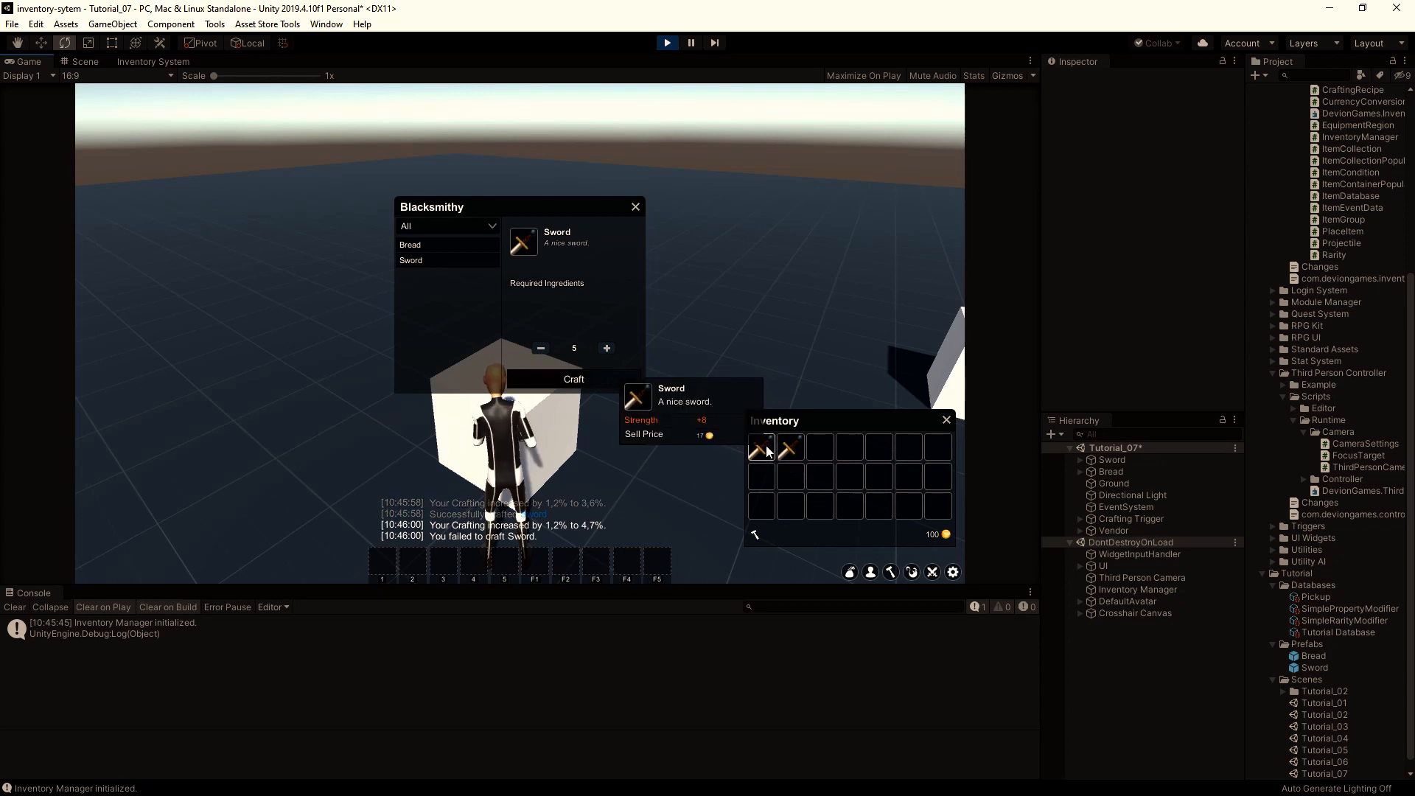
{"action": "left_click", "coordinate": [549, 379]}
{"action": "mouse_move", "coordinate": [794, 452]}
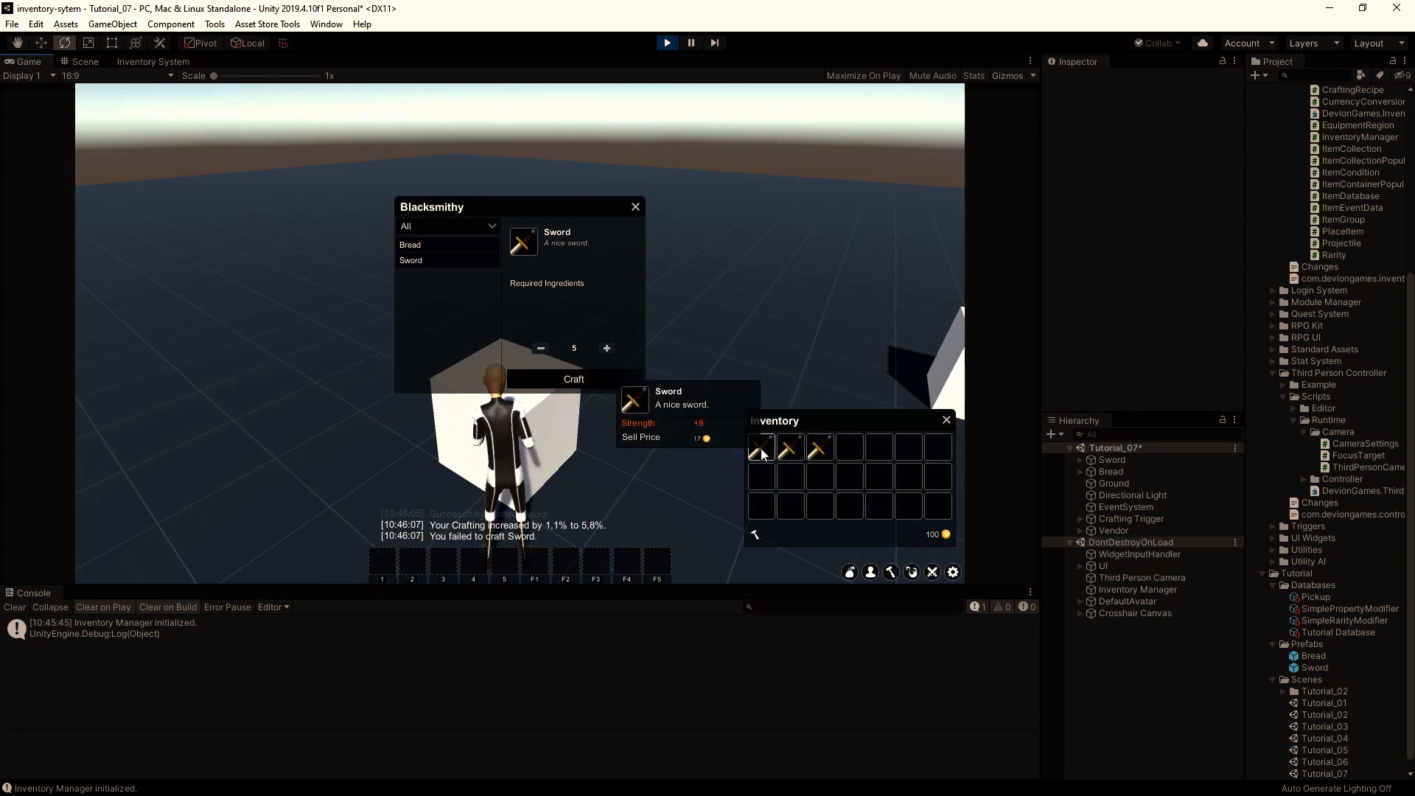
{"action": "mouse_move", "coordinate": [850, 451]}
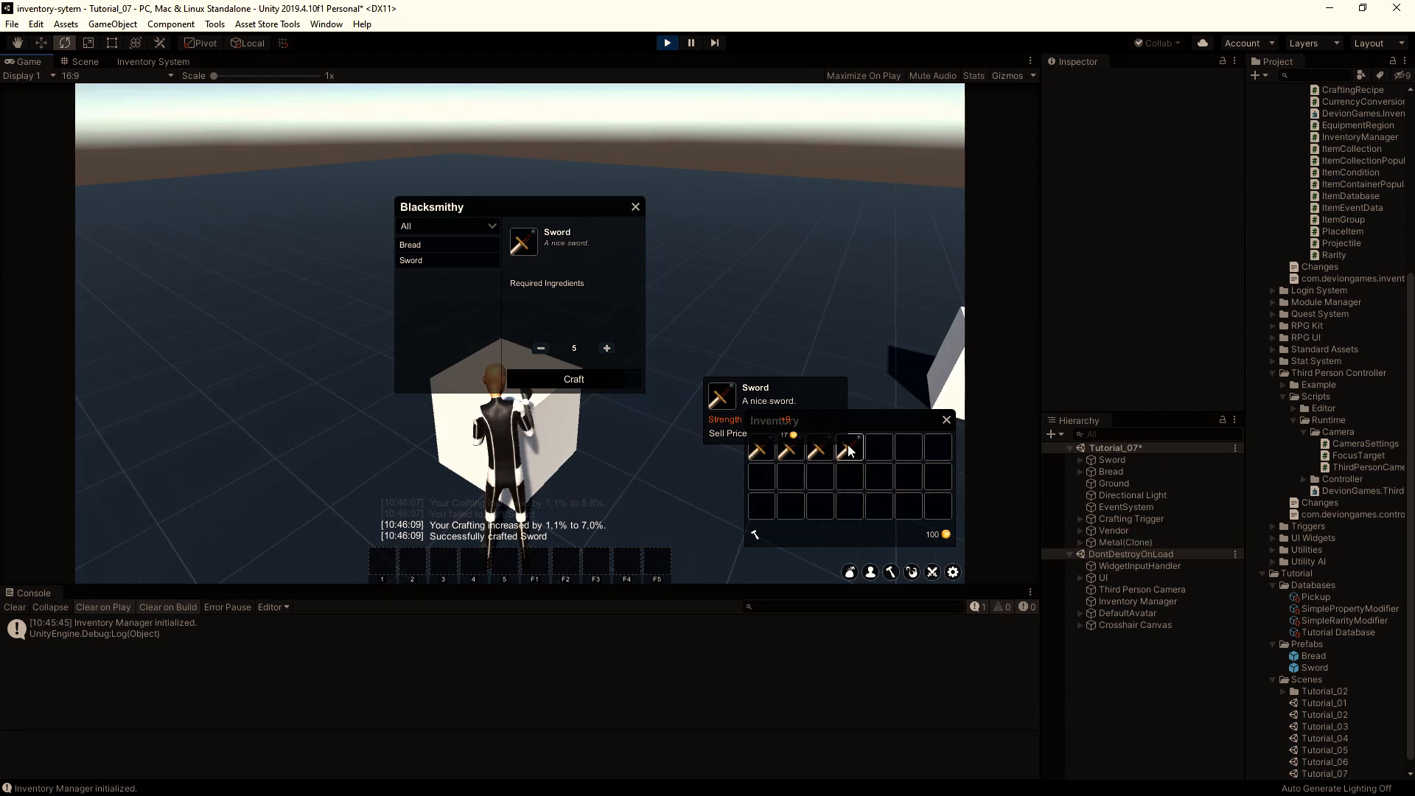